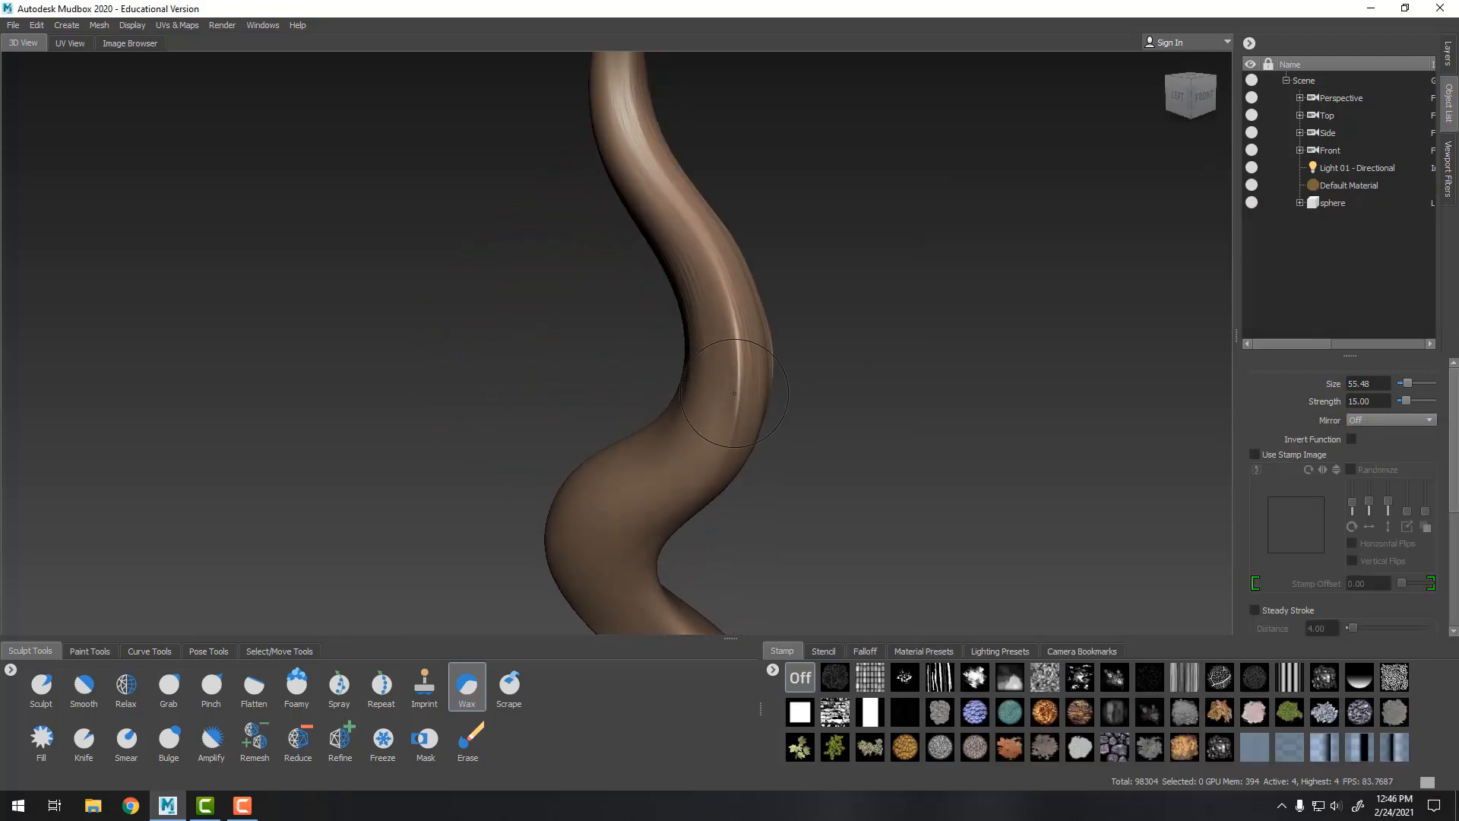
Build up the tentacle's middle section with Wax strokes, smoothing the bumps while holding the smooth modifier
drag(731, 392, 729, 311)
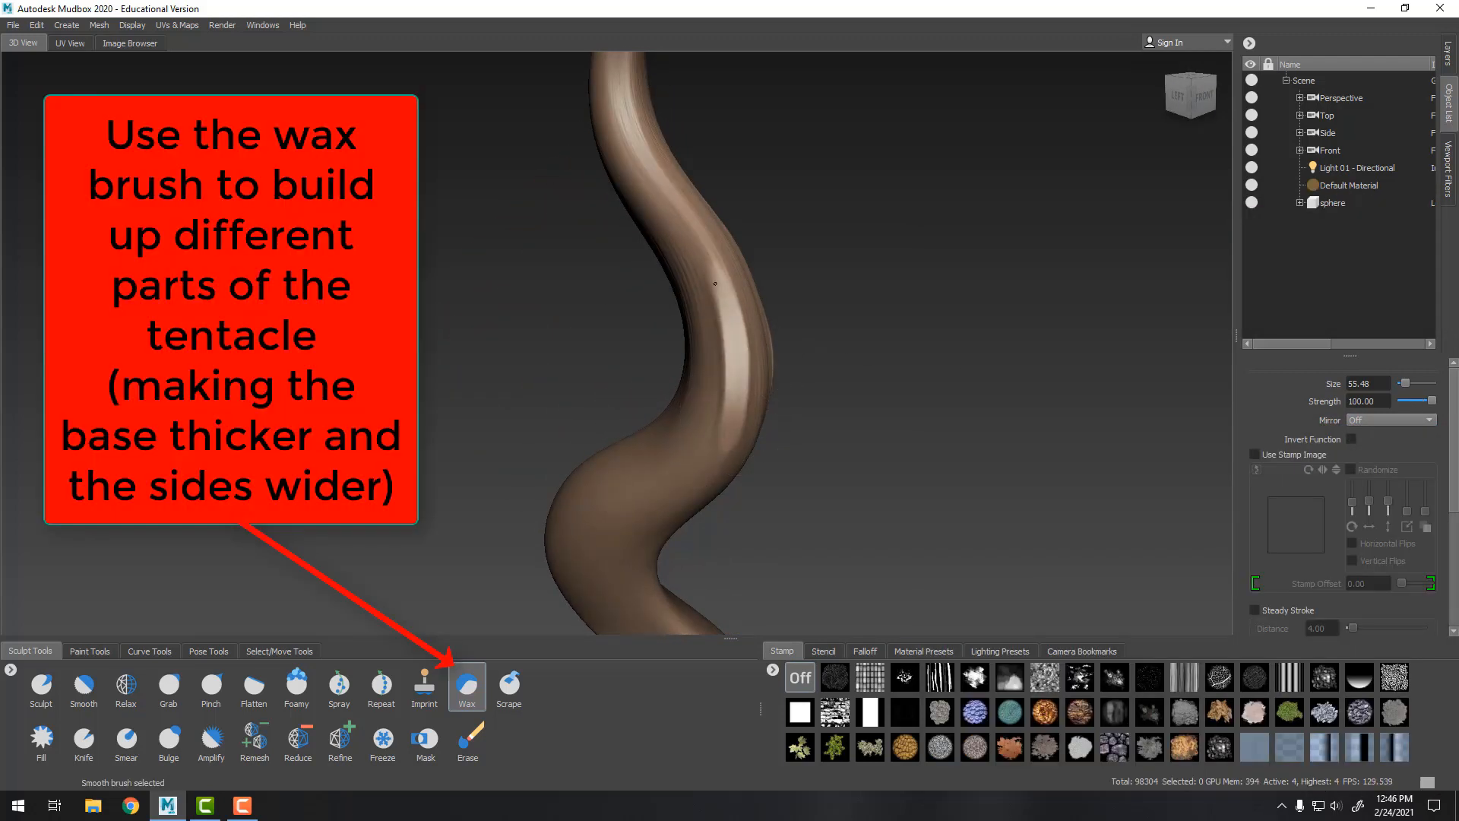
mouse_move(731, 399)
mouse_down()
mouse_move(699, 258)
mouse_move(726, 413)
mouse_move(710, 276)
mouse_up()
alt+drag(896, 341, 803, 342)
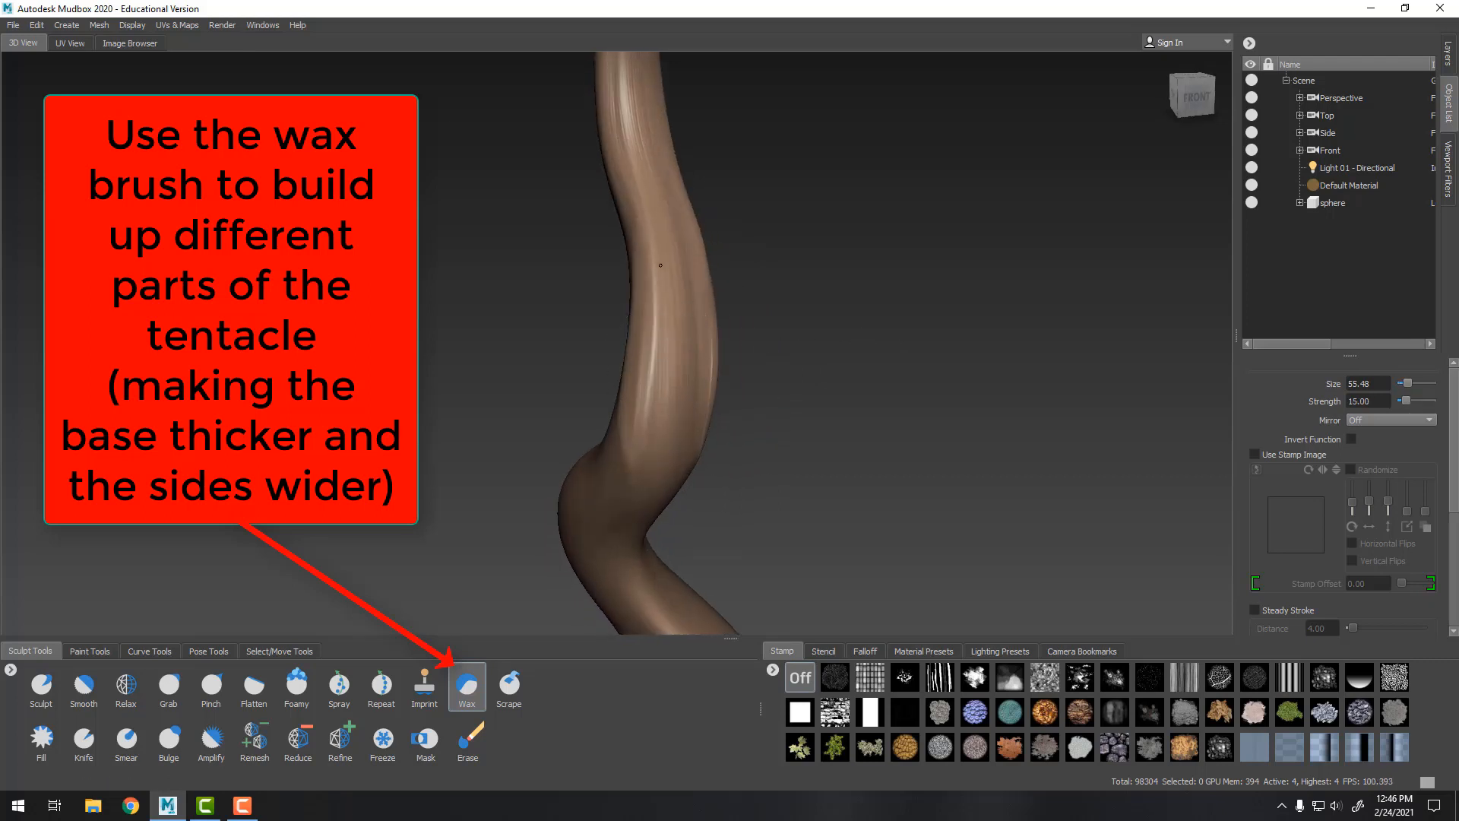
mouse_move(650, 352)
mouse_down()
mouse_move(660, 395)
mouse_move(649, 345)
mouse_move(665, 380)
mouse_up()
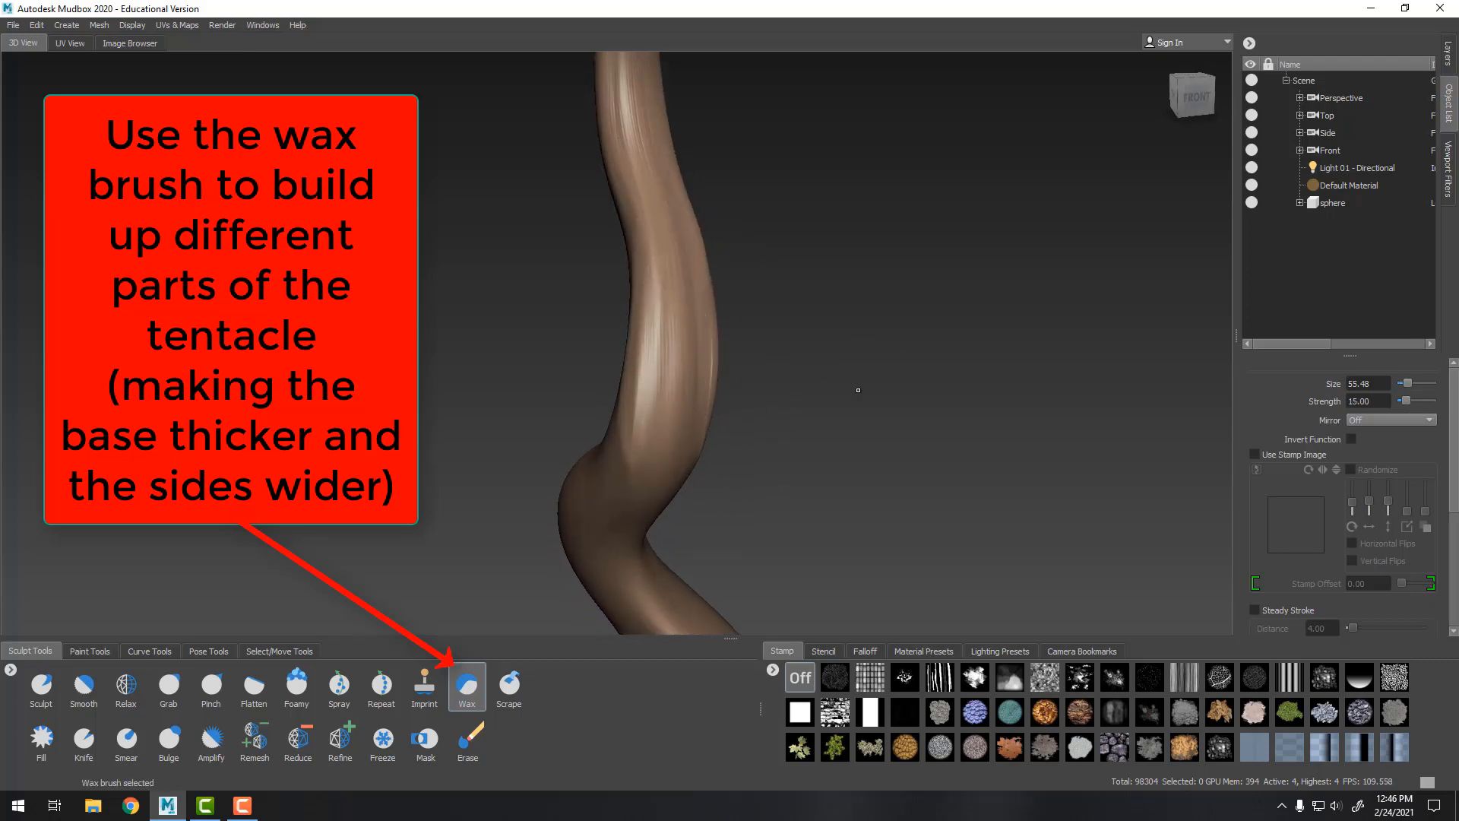
Orbit around the tentacle and thicken its lower curve with Wax strokes
alt+middle_drag(874, 395, 862, 304)
alt+drag(861, 304, 723, 310)
alt+middle_drag(736, 293, 669, 415)
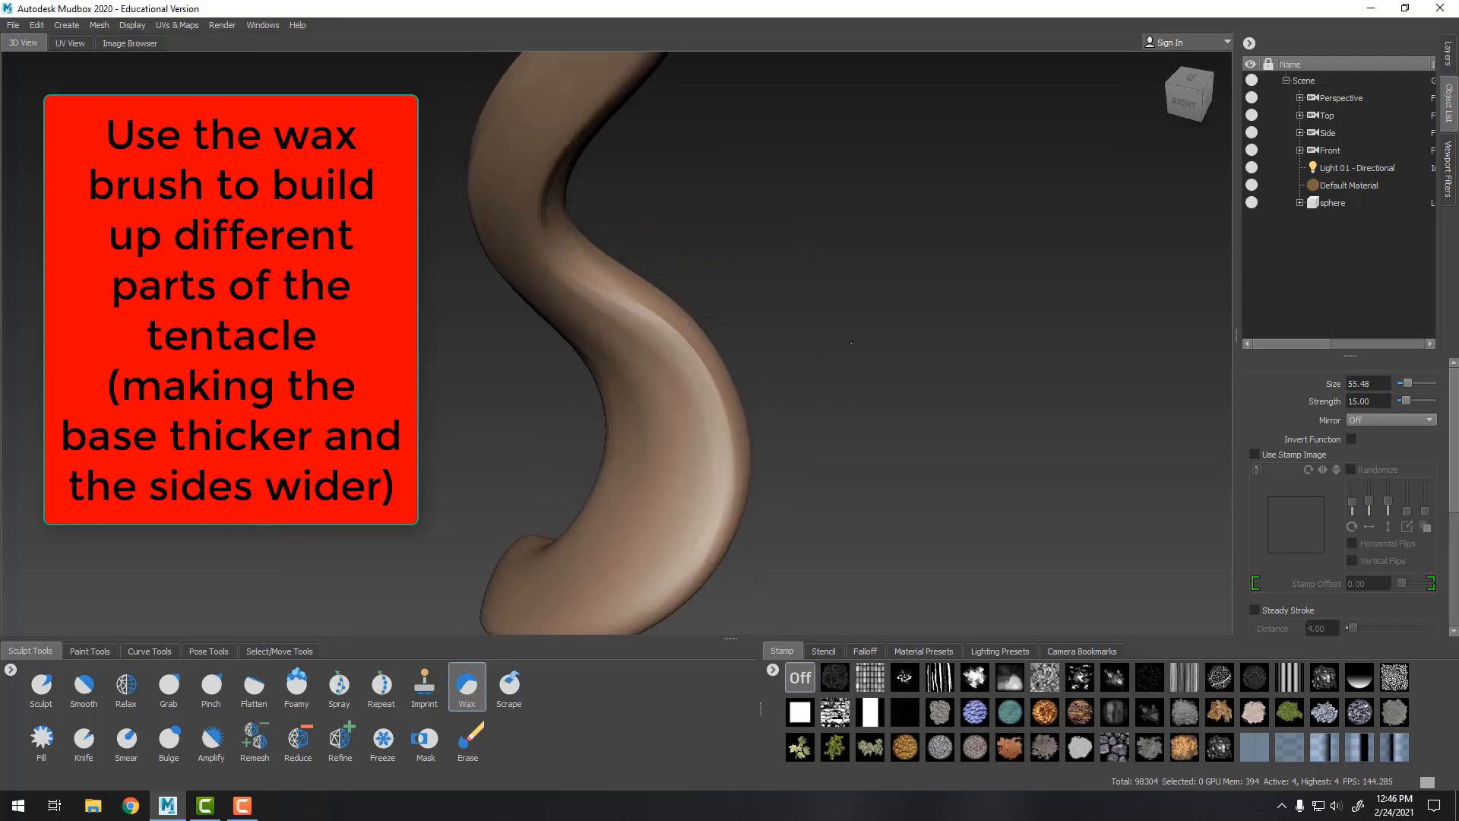
alt+drag(669, 414, 768, 342)
drag(613, 326, 644, 422)
shift+drag(640, 388, 637, 374)
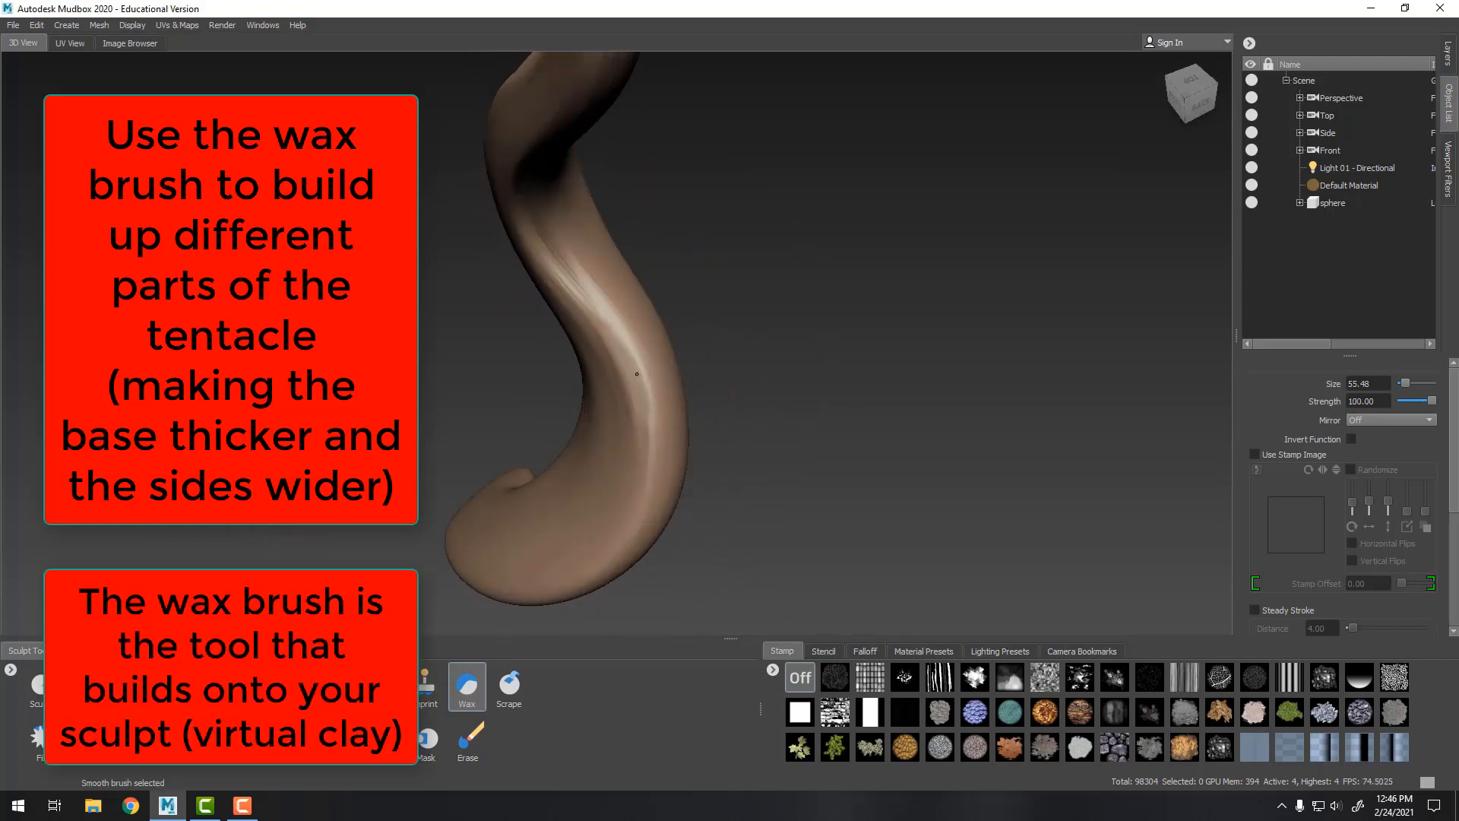
Zoom in on the upper tentacle and smooth its surface with the Smooth modifier
alt+drag(857, 365, 768, 335)
alt+right_drag(767, 334, 684, 228)
alt+middle_drag(684, 190, 654, 372)
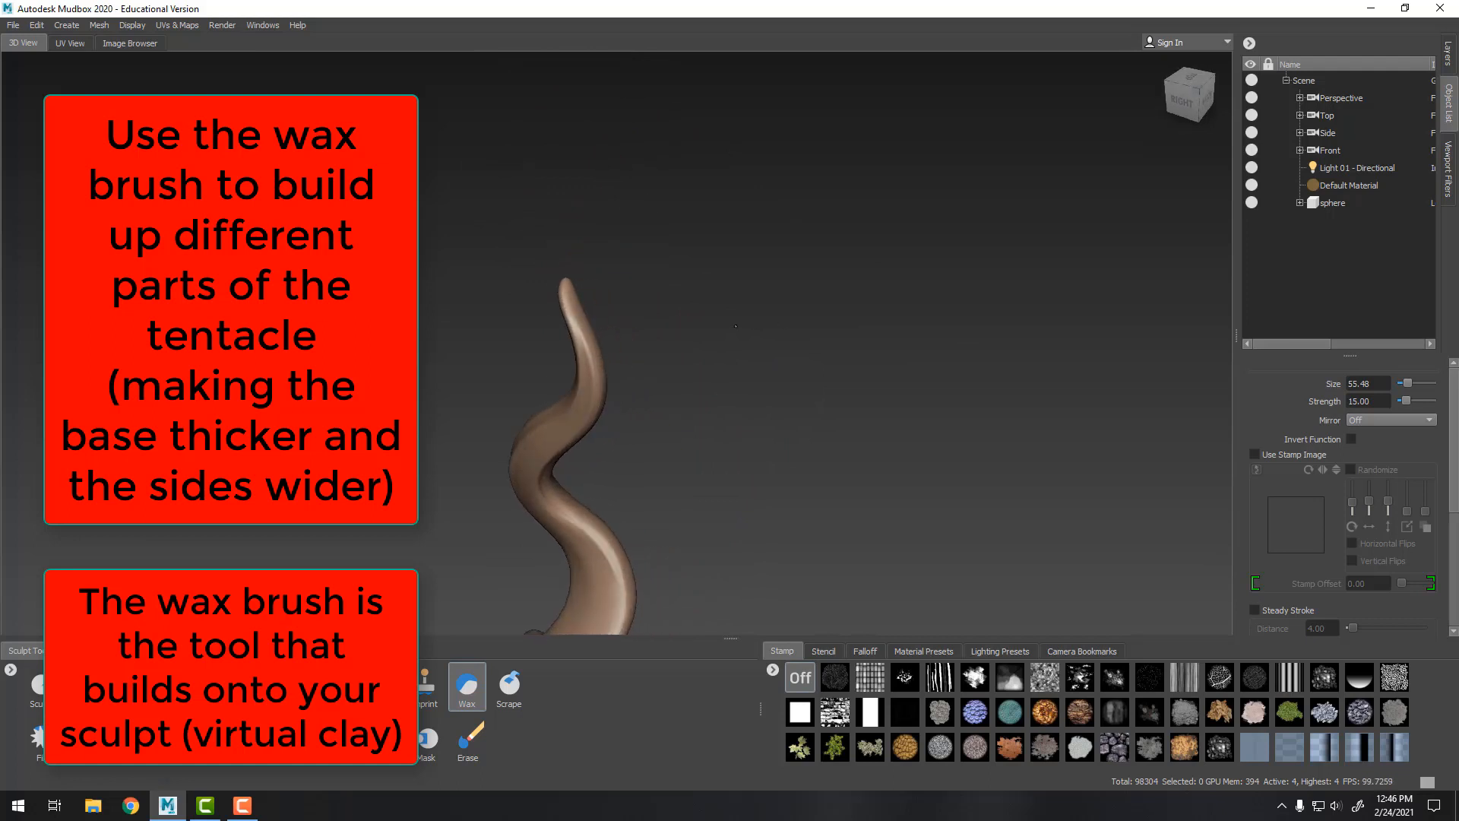
alt+drag(654, 342, 680, 306)
scroll(681, 306, up, 3)
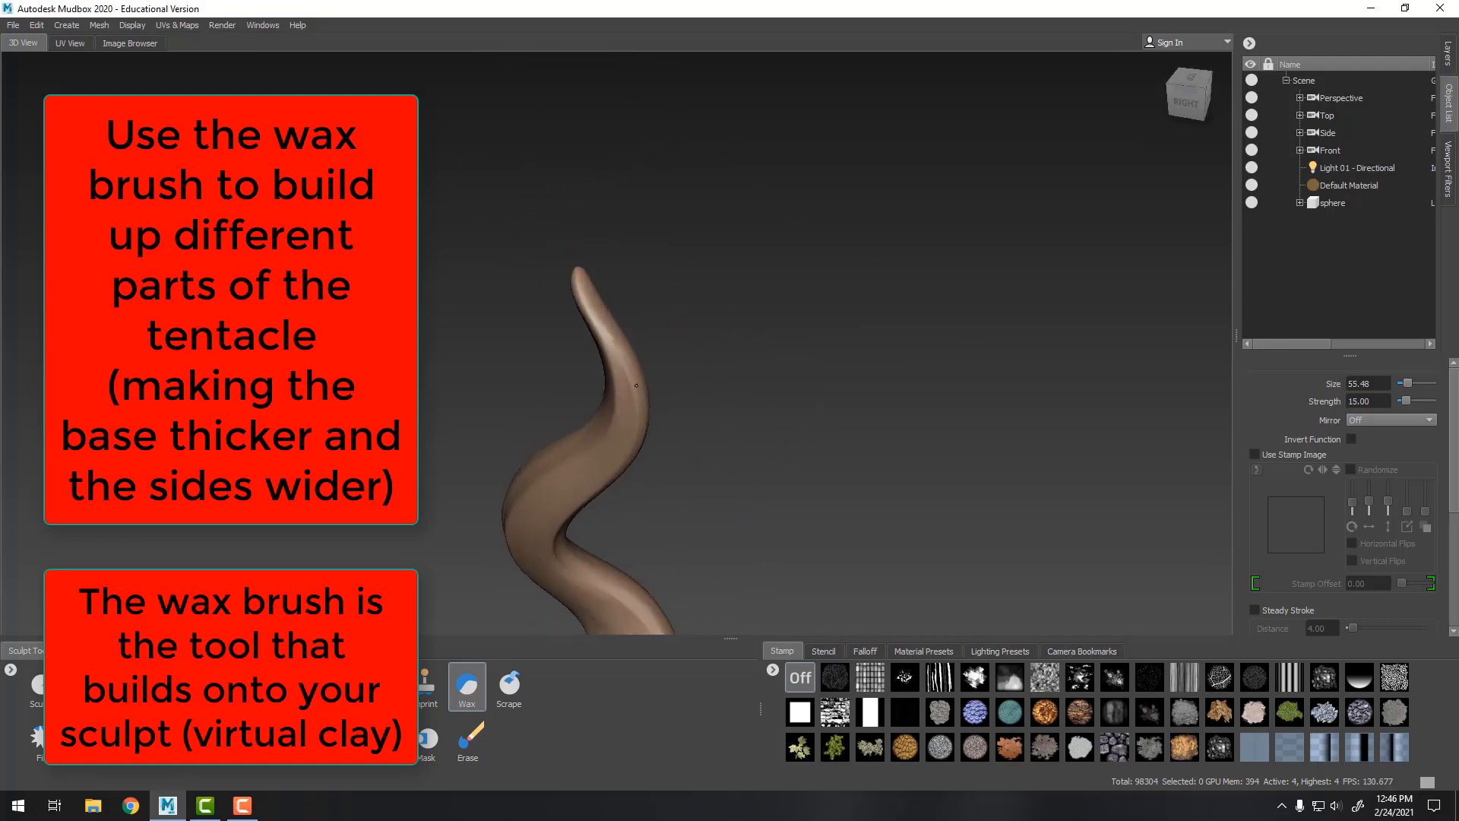
key(shift)
alt+drag(724, 408, 768, 403)
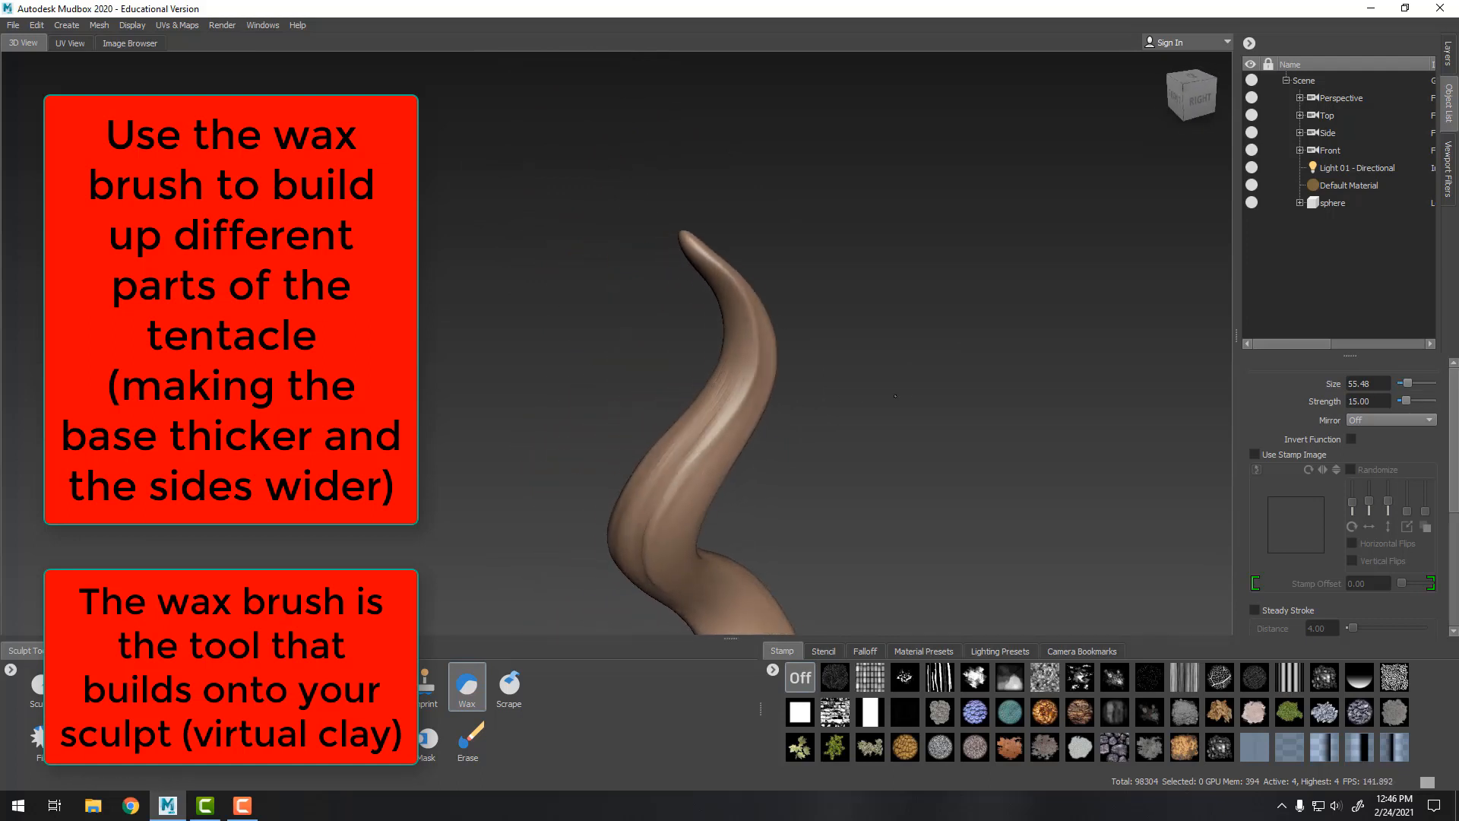
Widen the sides of the tentacle's middle bend with Wax strokes and smooth the result
alt+middle_drag(684, 457, 517, 235)
alt+drag(753, 380, 825, 311)
alt+middle_drag(760, 262, 807, 361)
alt+drag(783, 359, 835, 358)
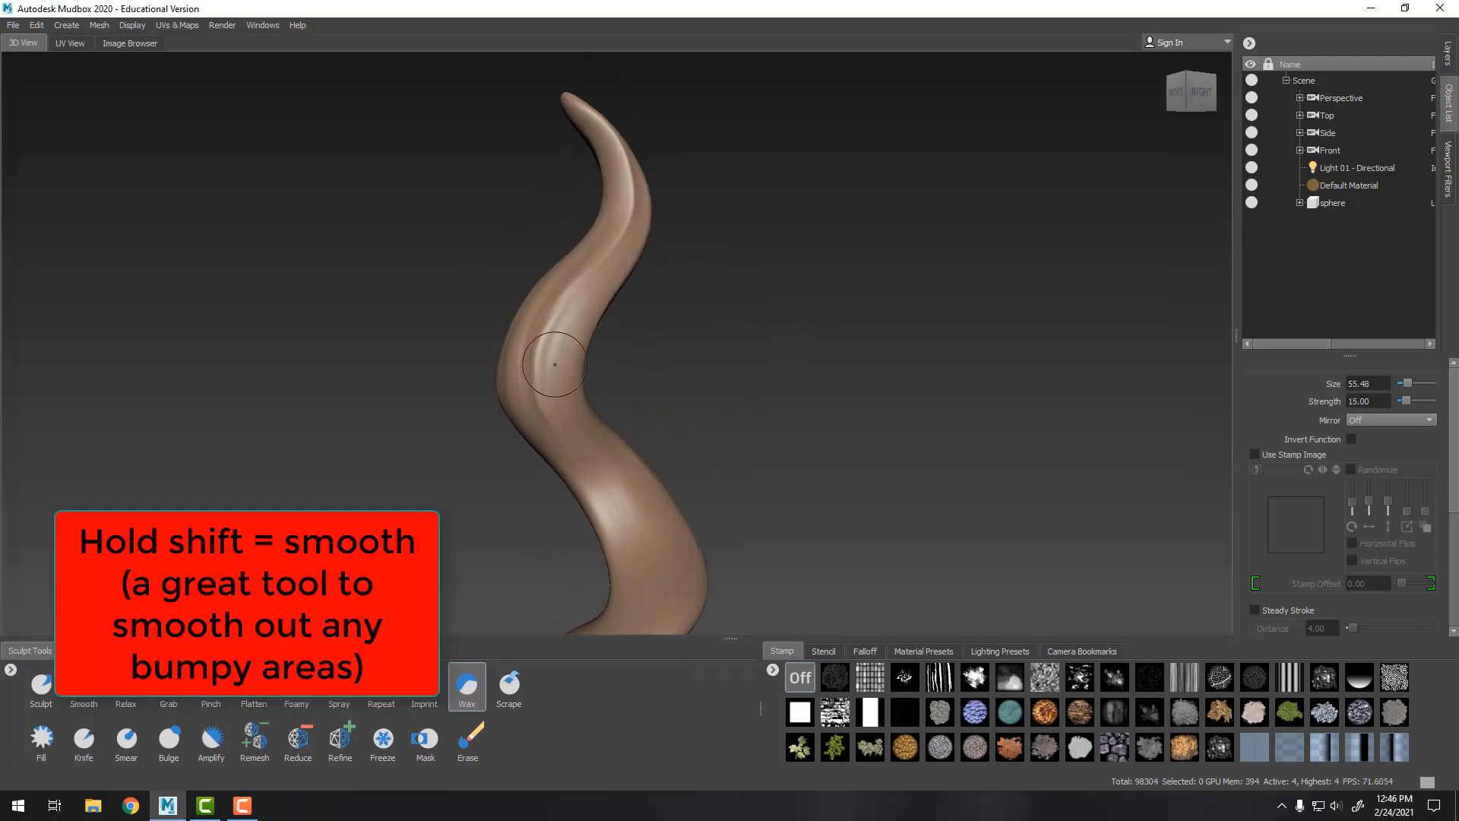
key(shift)
drag(543, 326, 535, 387)
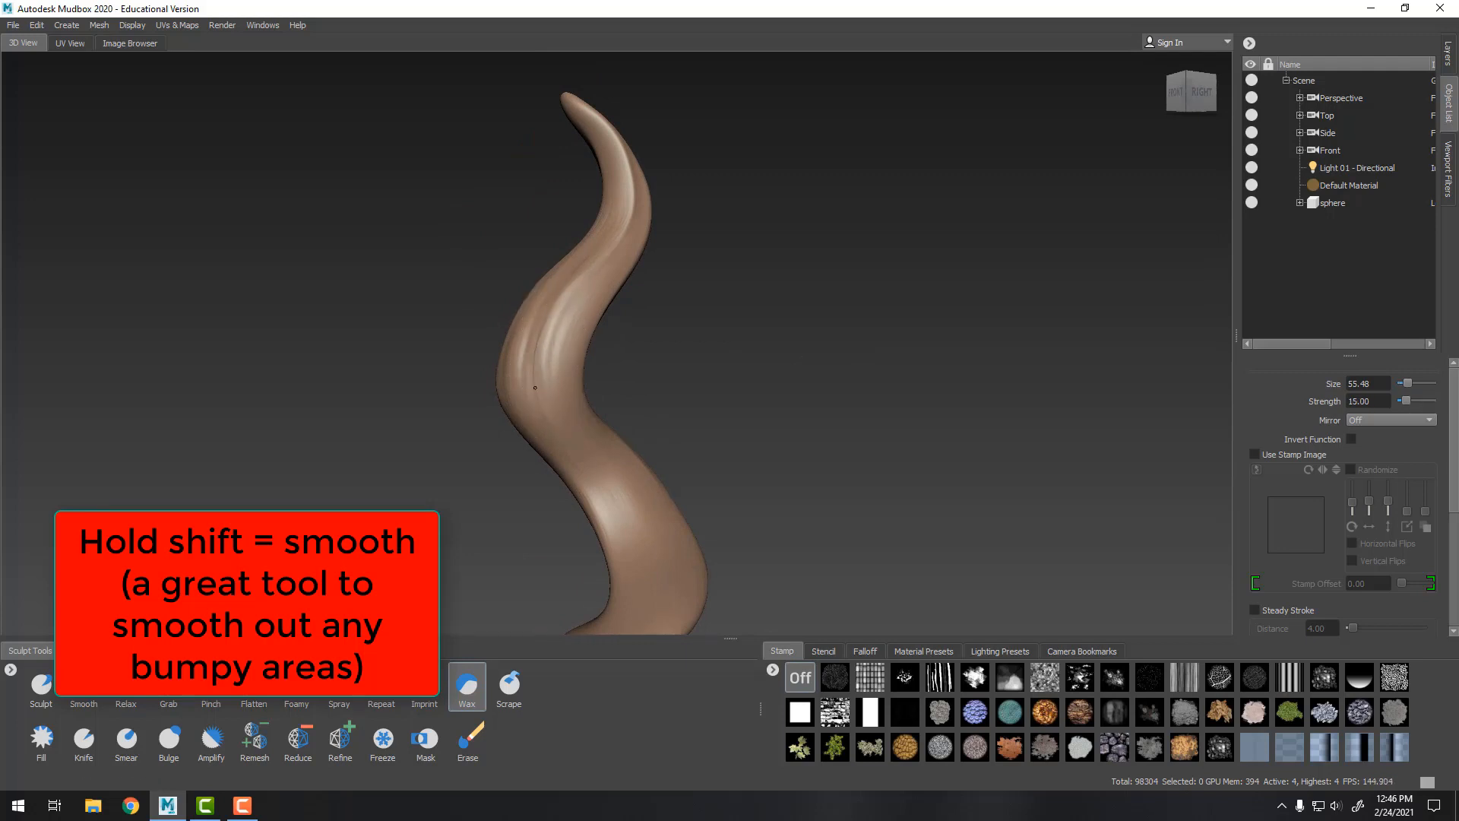
key(shift)
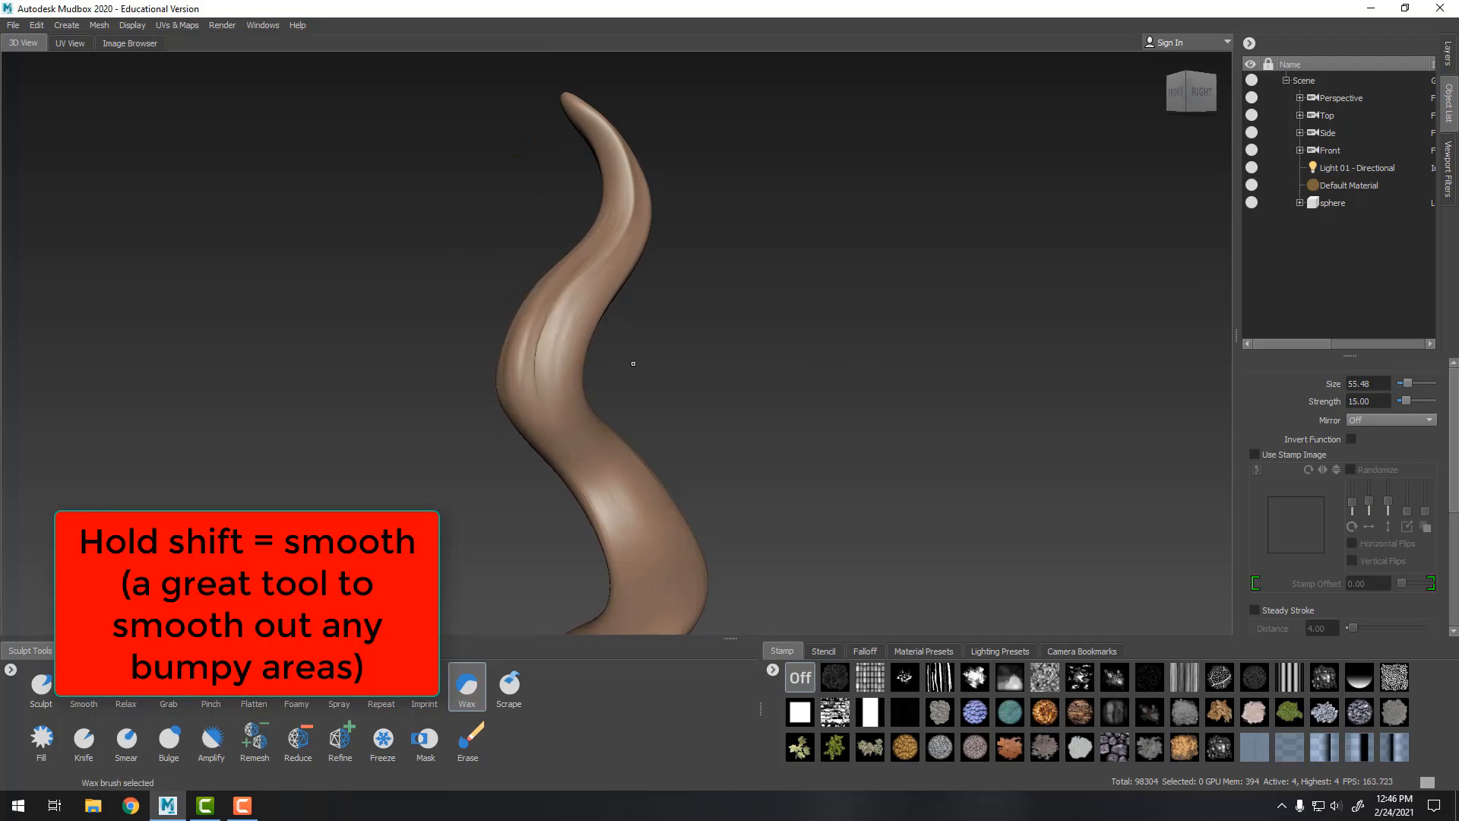
Zoom into the middle bend, build it up with Wax and smooth out the bumpy areas
alt+drag(633, 364, 535, 369)
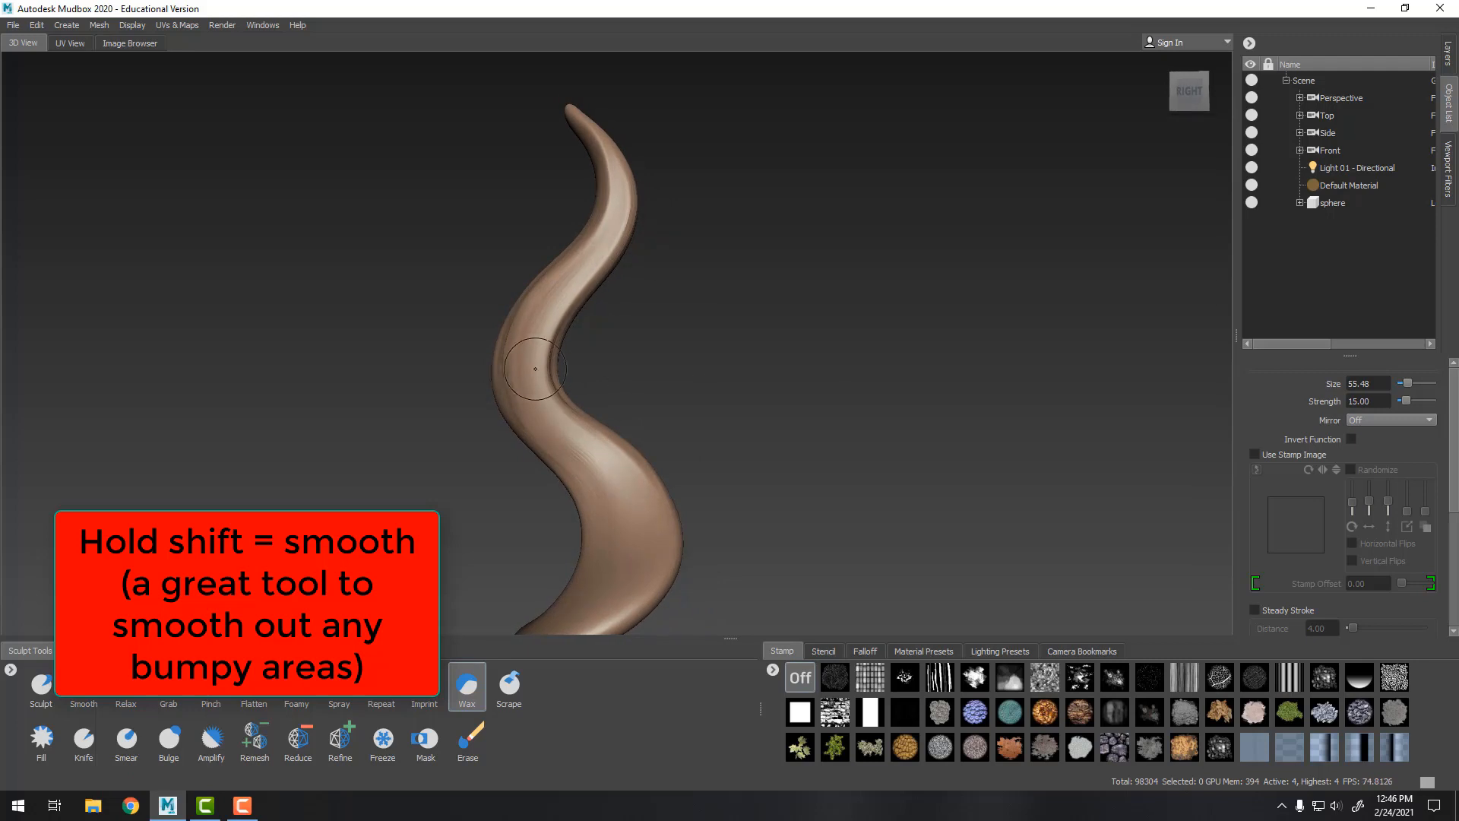
alt+right_drag(601, 344, 720, 543)
alt+middle_drag(720, 543, 841, 323)
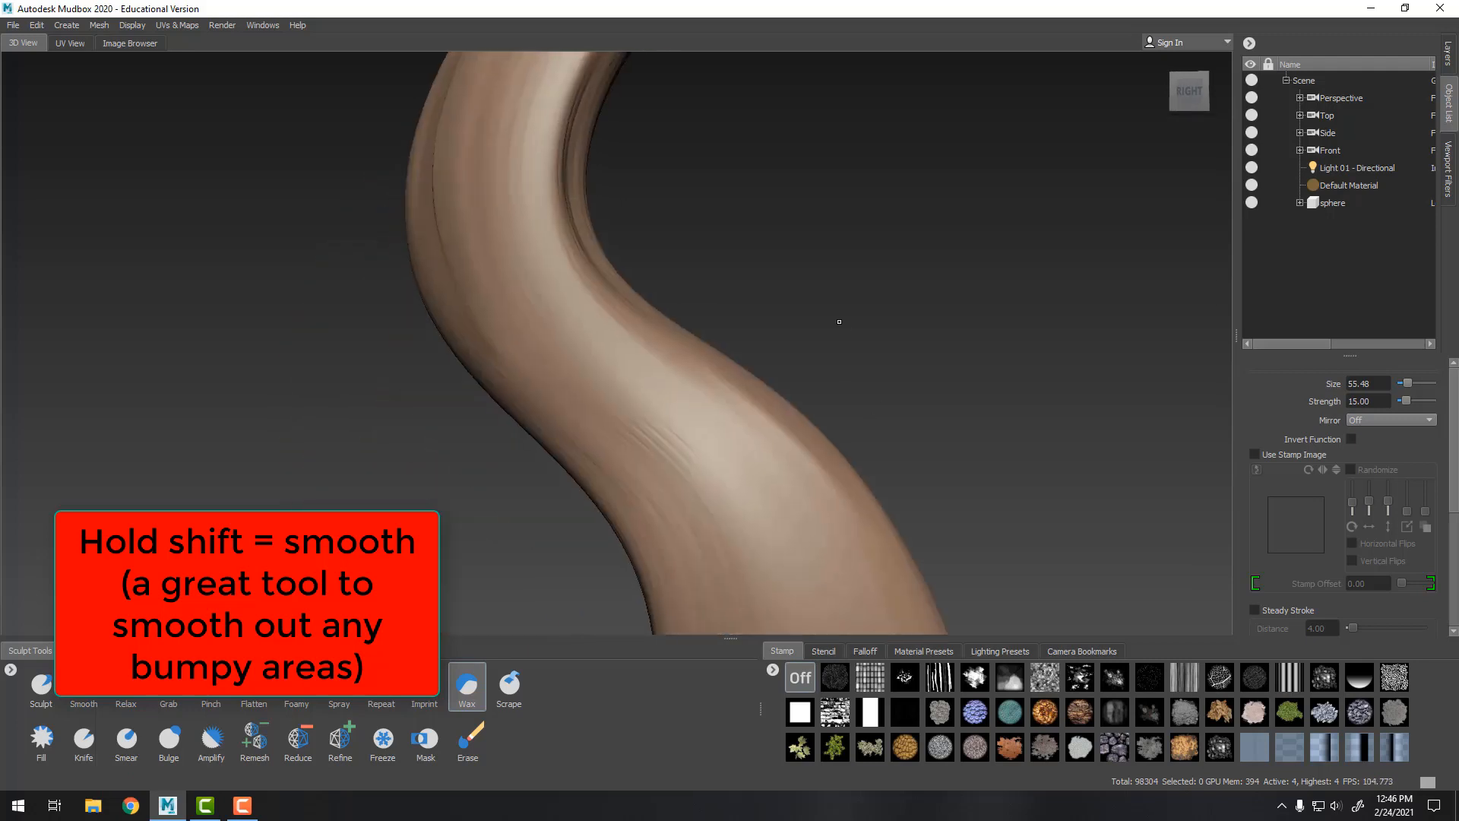
alt+right_drag(841, 323, 889, 372)
mouse_move(637, 438)
mouse_down()
mouse_move(616, 464)
mouse_move(699, 433)
mouse_up()
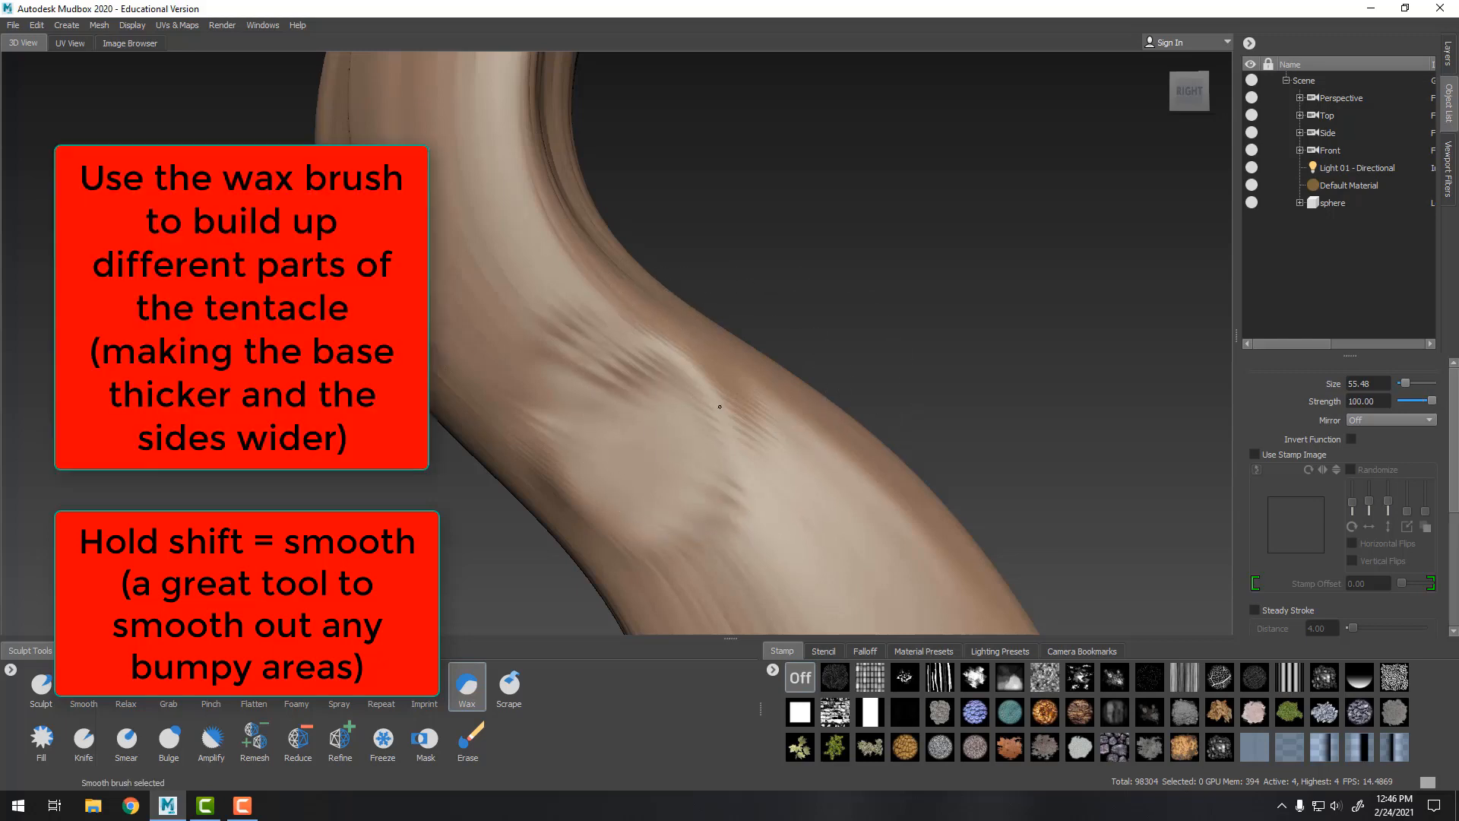
mouse_move(720, 404)
shift+mouse_down()
mouse_move(687, 434)
mouse_move(672, 595)
shift+mouse_up()
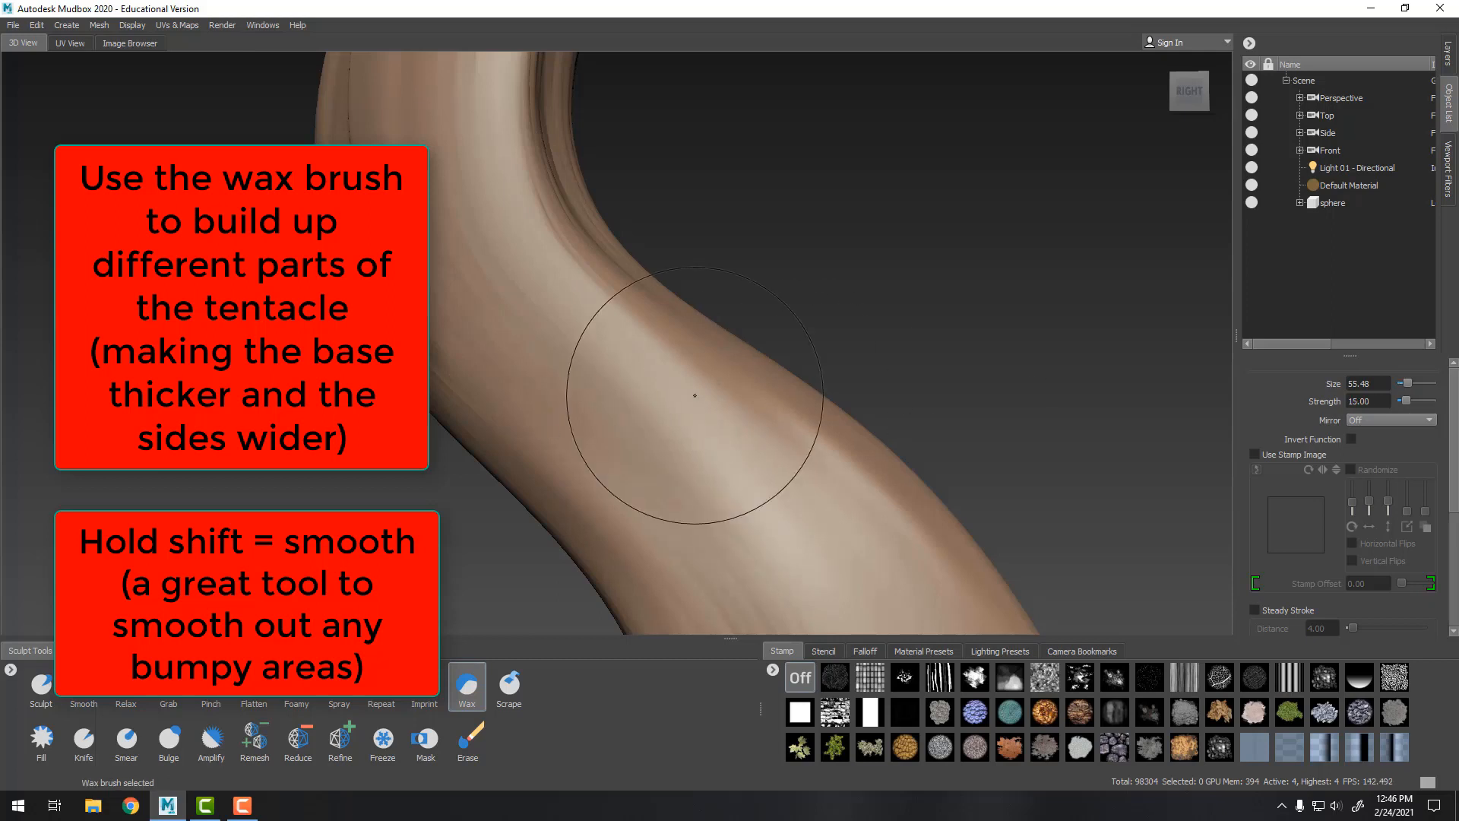
mouse_move(668, 390)
mouse_down()
mouse_move(713, 497)
mouse_move(791, 494)
mouse_move(805, 538)
mouse_up()
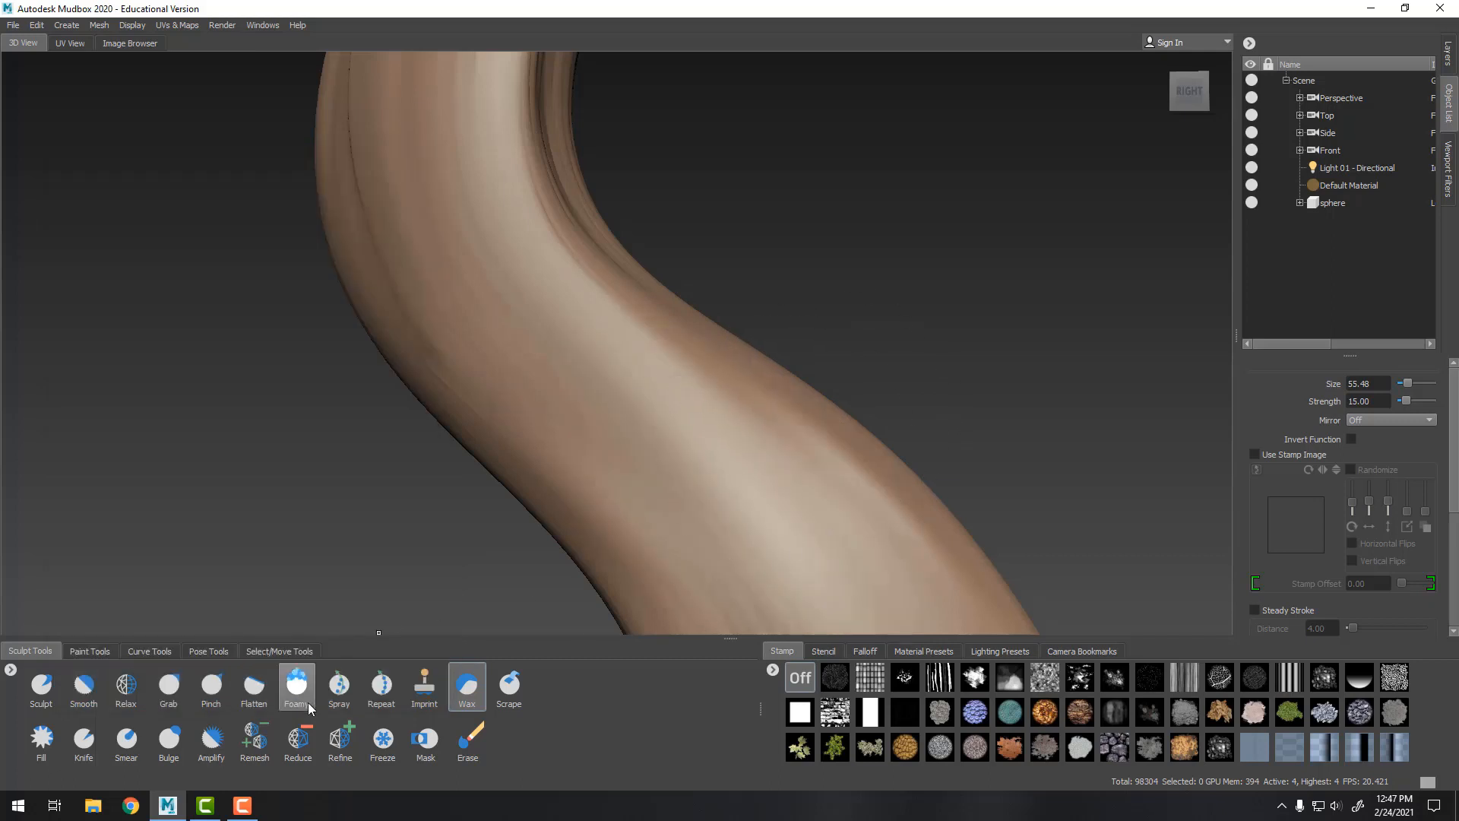
Switch to the Foamy brush and soften the bulk along the tentacle's curve
click(296, 686)
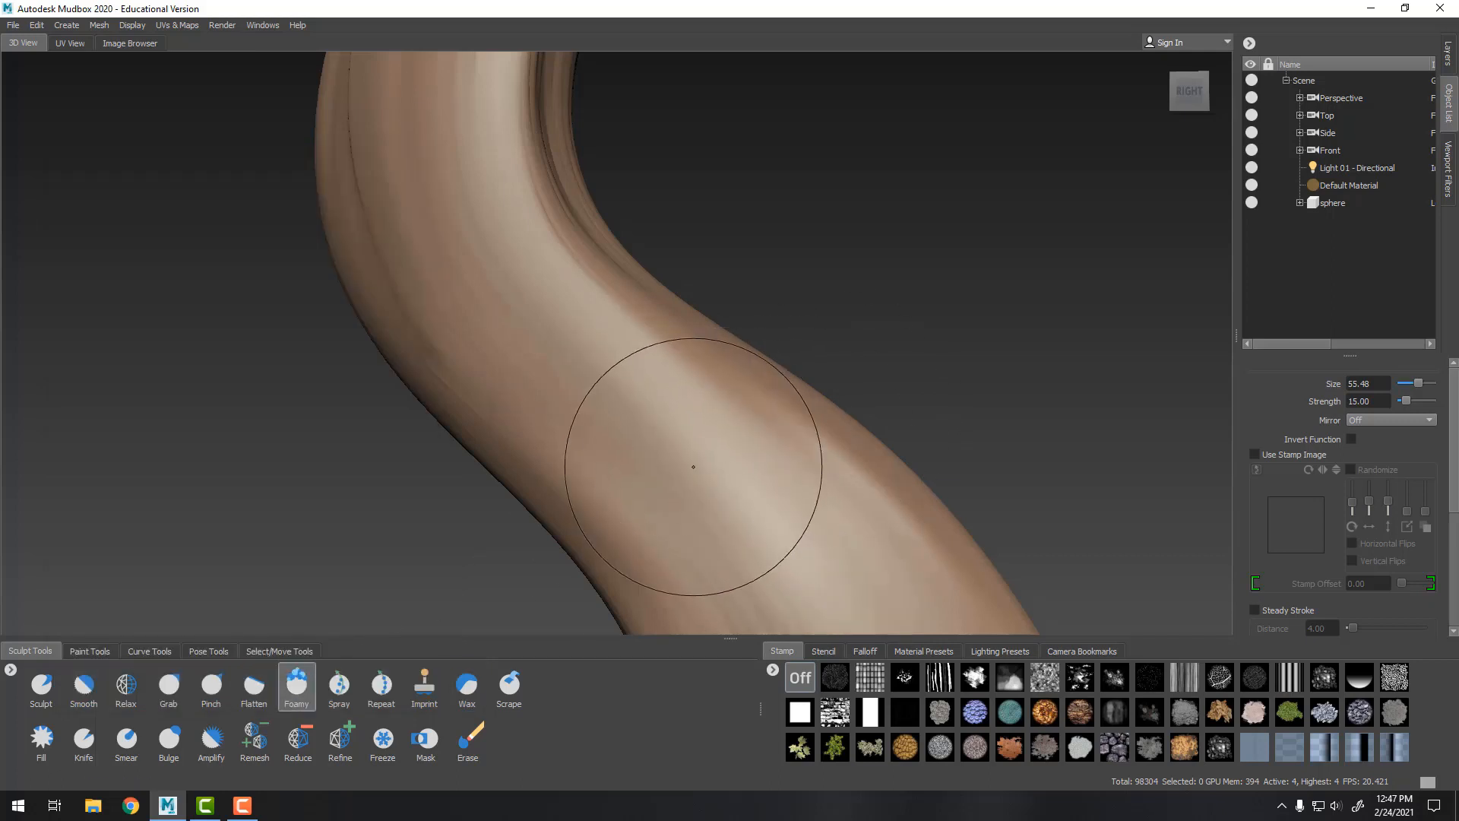
mouse_move(694, 456)
mouse_down()
mouse_move(717, 456)
mouse_move(709, 483)
mouse_move(722, 456)
mouse_move(1071, 350)
mouse_move(831, 361)
mouse_up()
alt+right_drag(924, 347, 585, 293)
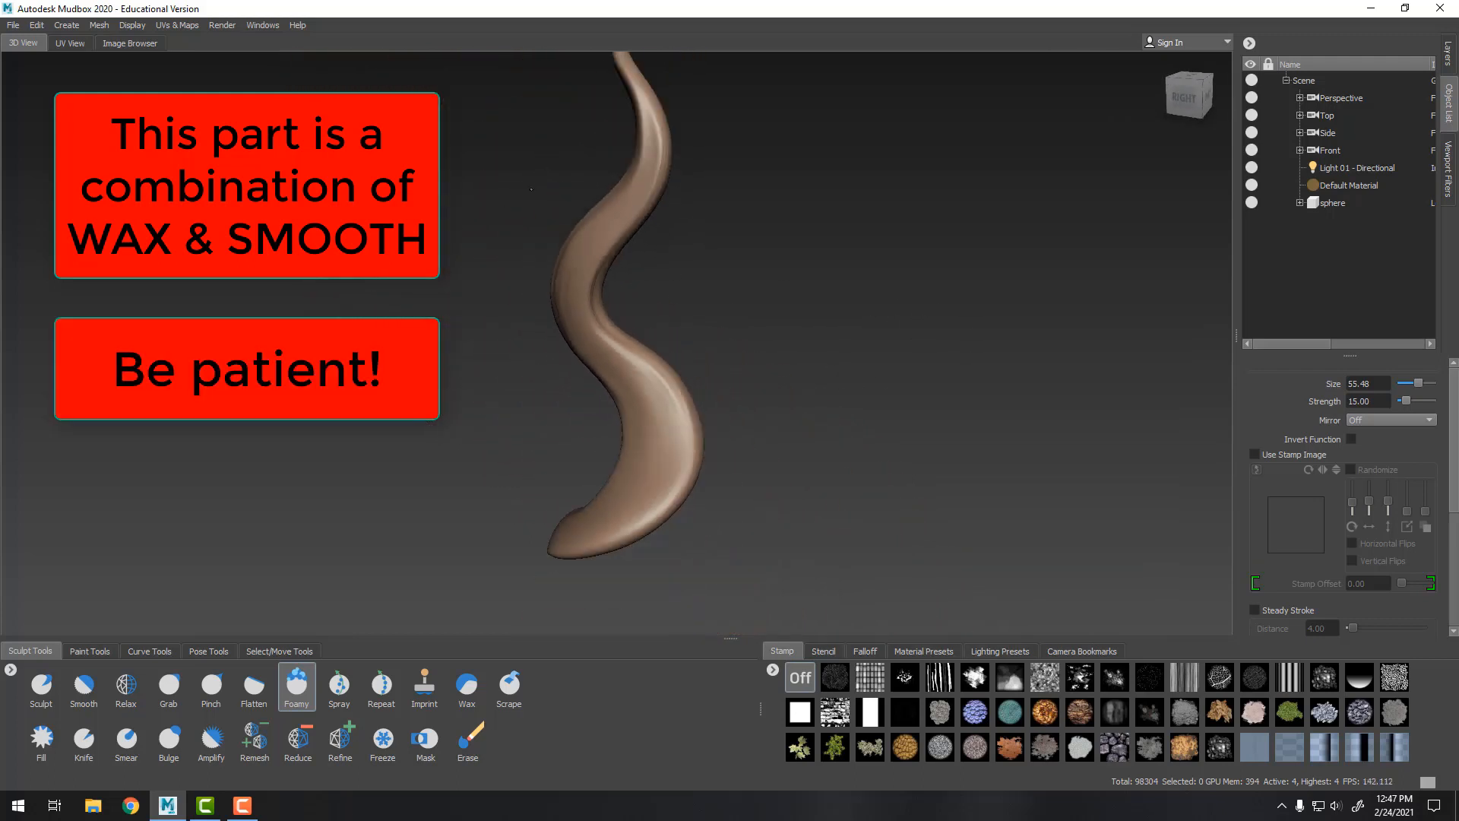
alt+drag(684, 327, 664, 411)
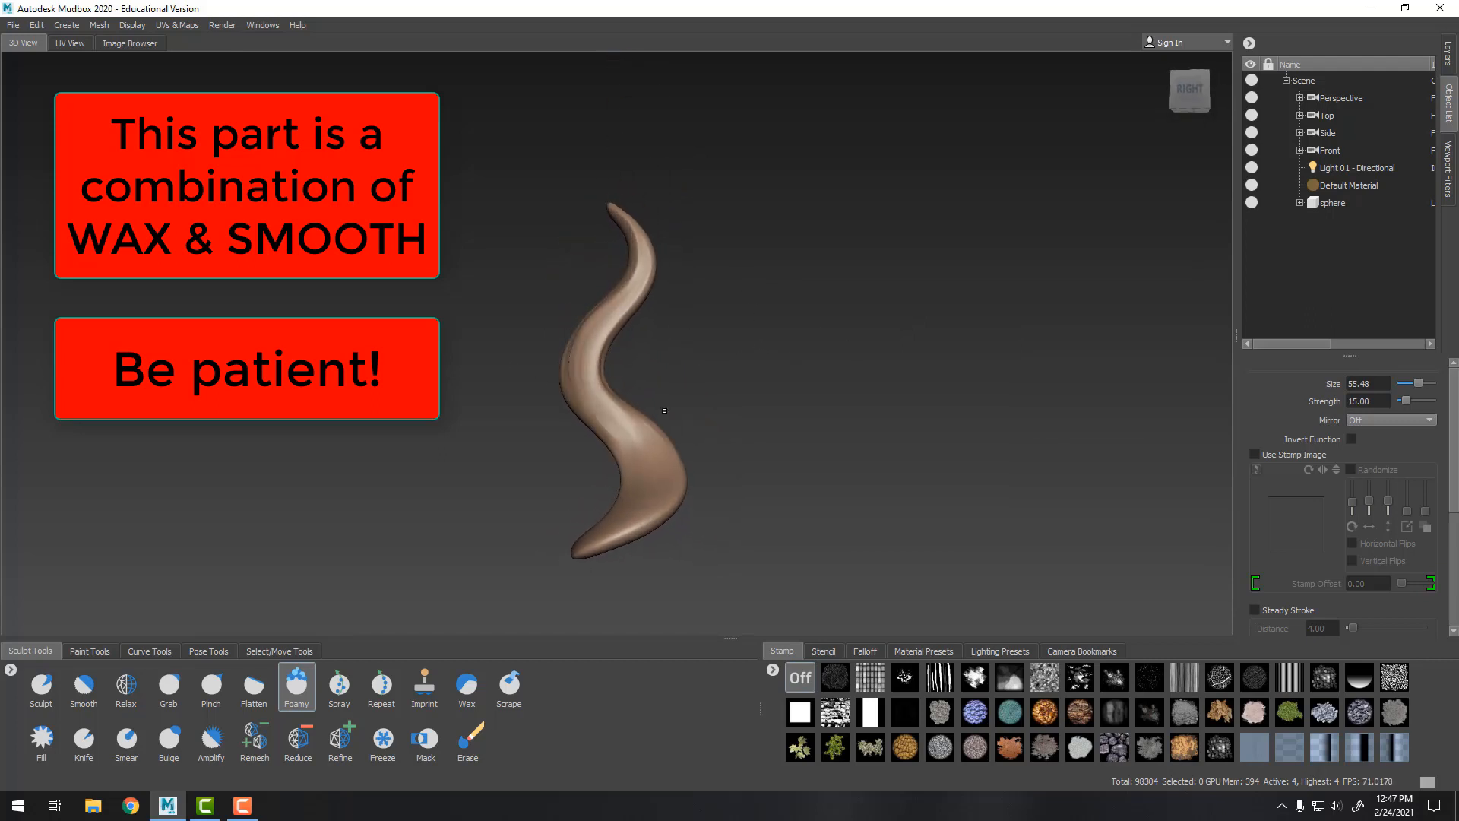
Switch back to the Wax brush and build up the lower bend of the tentacle
click(469, 688)
alt+right_drag(795, 369, 824, 381)
alt+middle_drag(824, 381, 767, 266)
mouse_move(768, 266)
alt+right_down()
mouse_move(770, 383)
mouse_move(730, 342)
alt+right_up()
alt+middle_drag(729, 342, 814, 319)
mouse_move(814, 319)
alt+mouse_down()
mouse_move(825, 352)
mouse_move(797, 357)
mouse_move(798, 378)
alt+mouse_up()
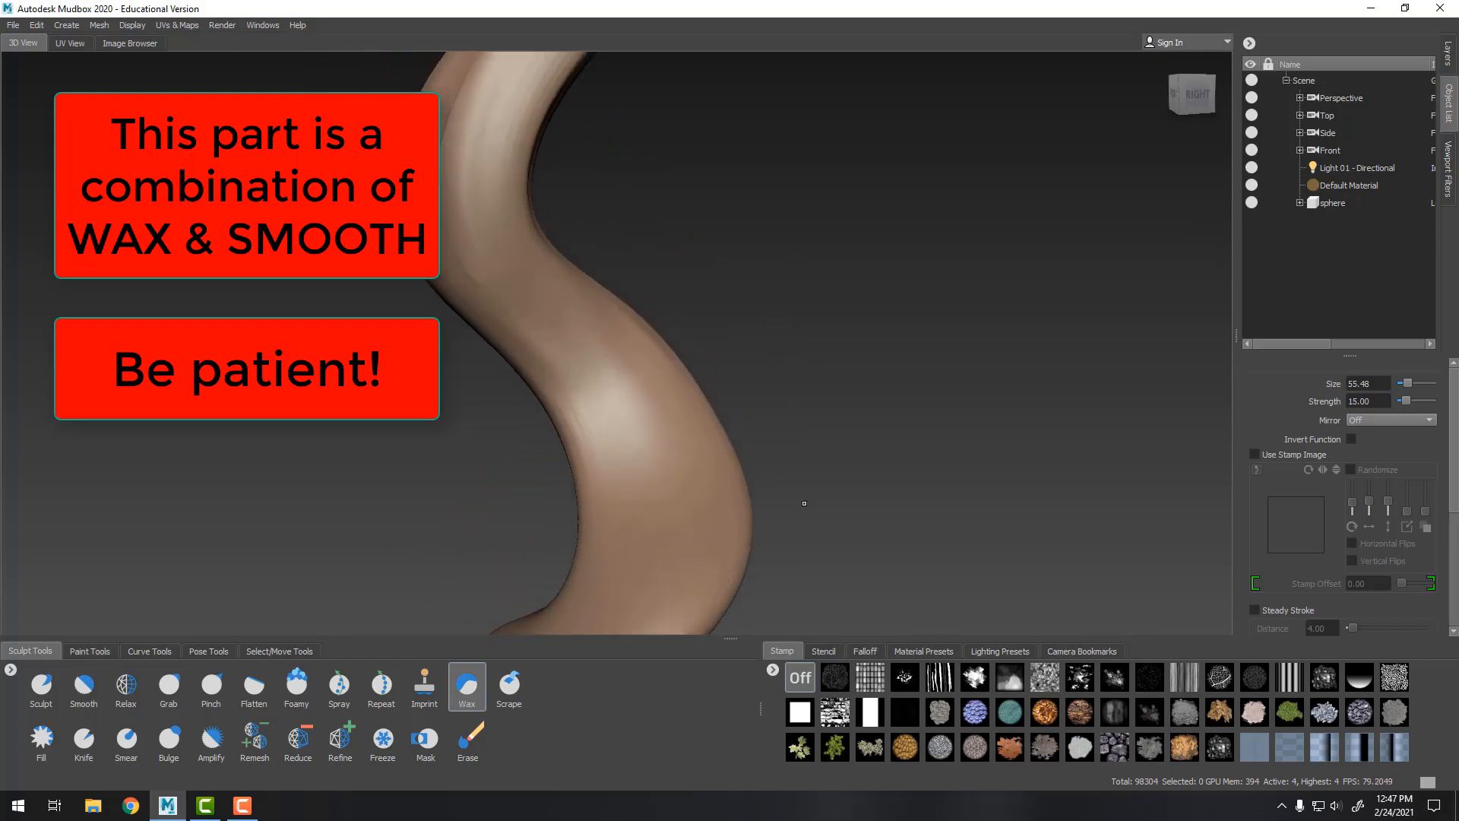
alt+drag(607, 405, 752, 333)
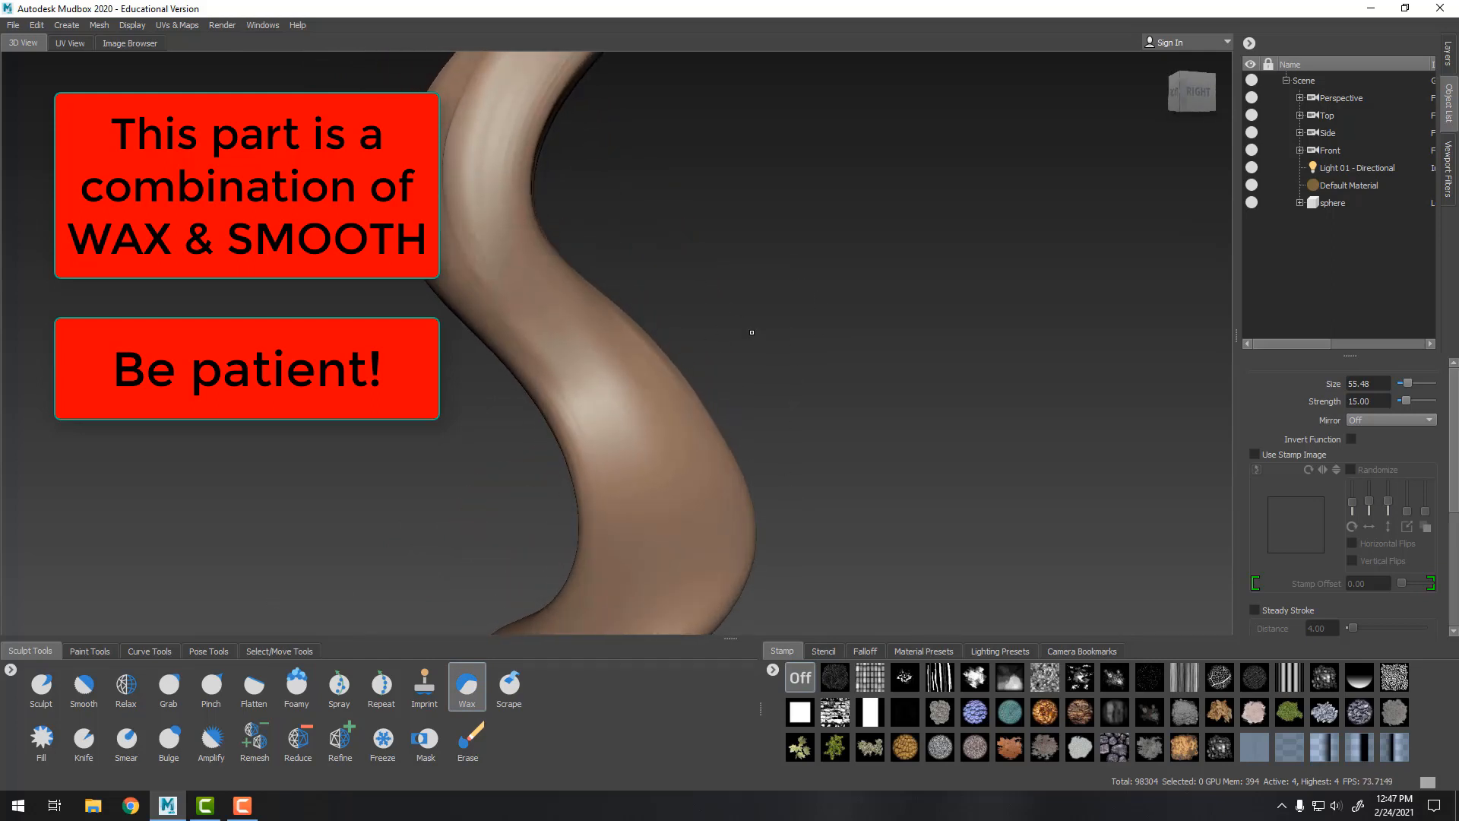
Select the Foamy brush again, zoom out and soften the tentacle's base
click(304, 679)
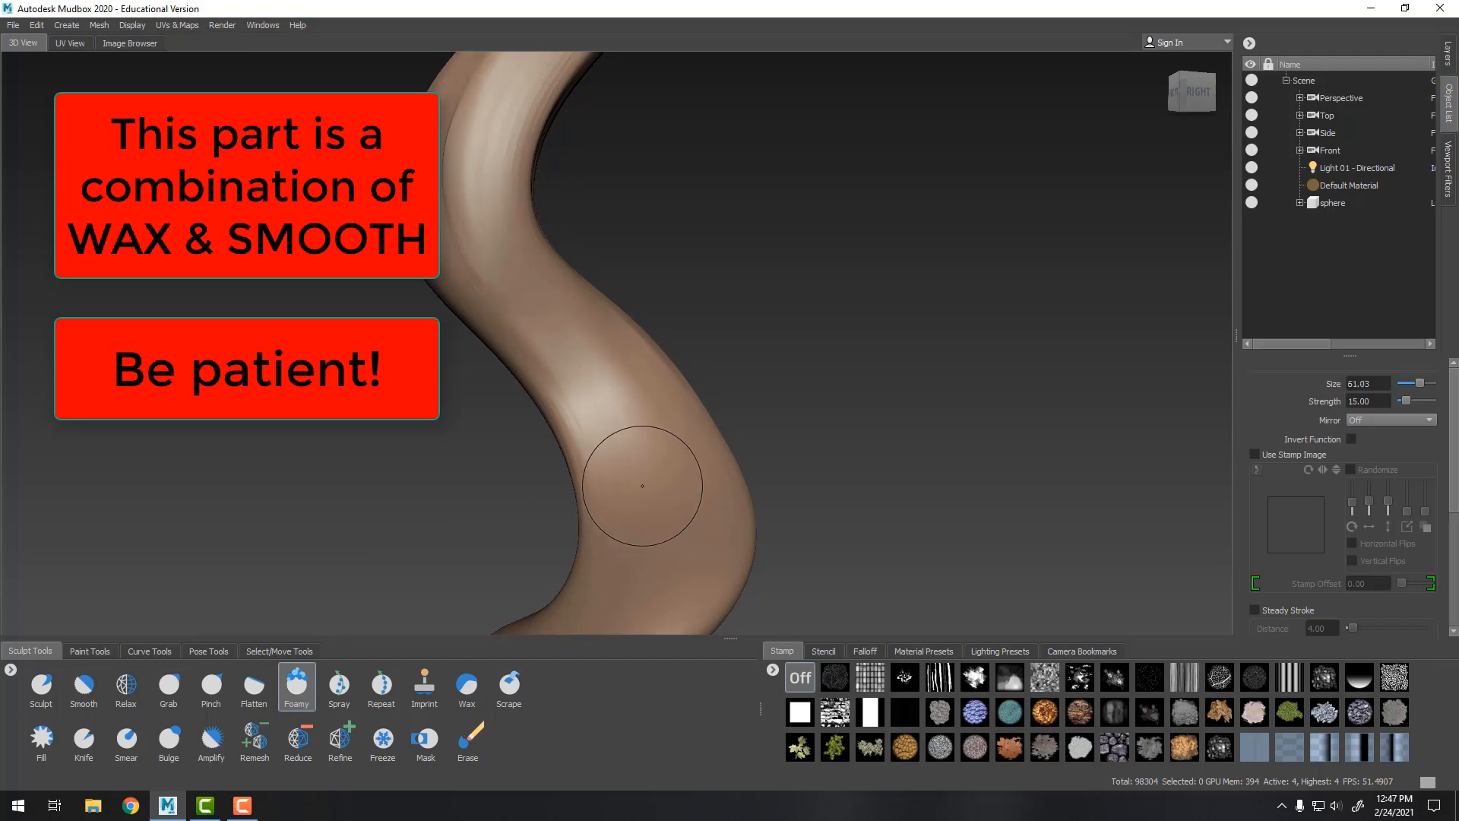
scroll(723, 394, down, 6)
mouse_move(723, 395)
alt+mouse_down()
mouse_move(951, 304)
mouse_move(971, 326)
mouse_move(904, 323)
alt+mouse_up()
shift+drag(641, 262, 647, 285)
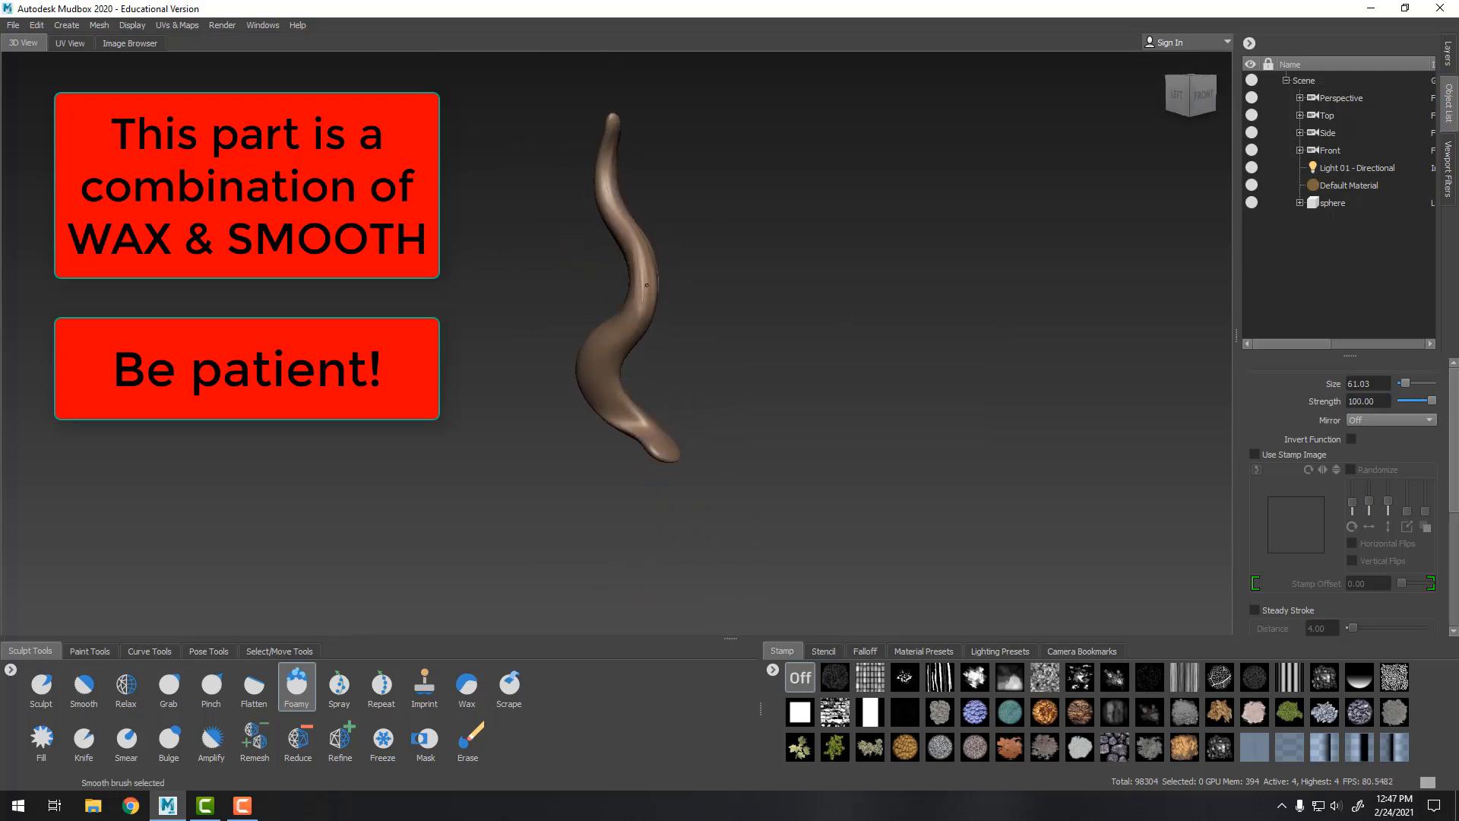
alt+drag(707, 342, 677, 362)
alt+right_drag(678, 361, 765, 515)
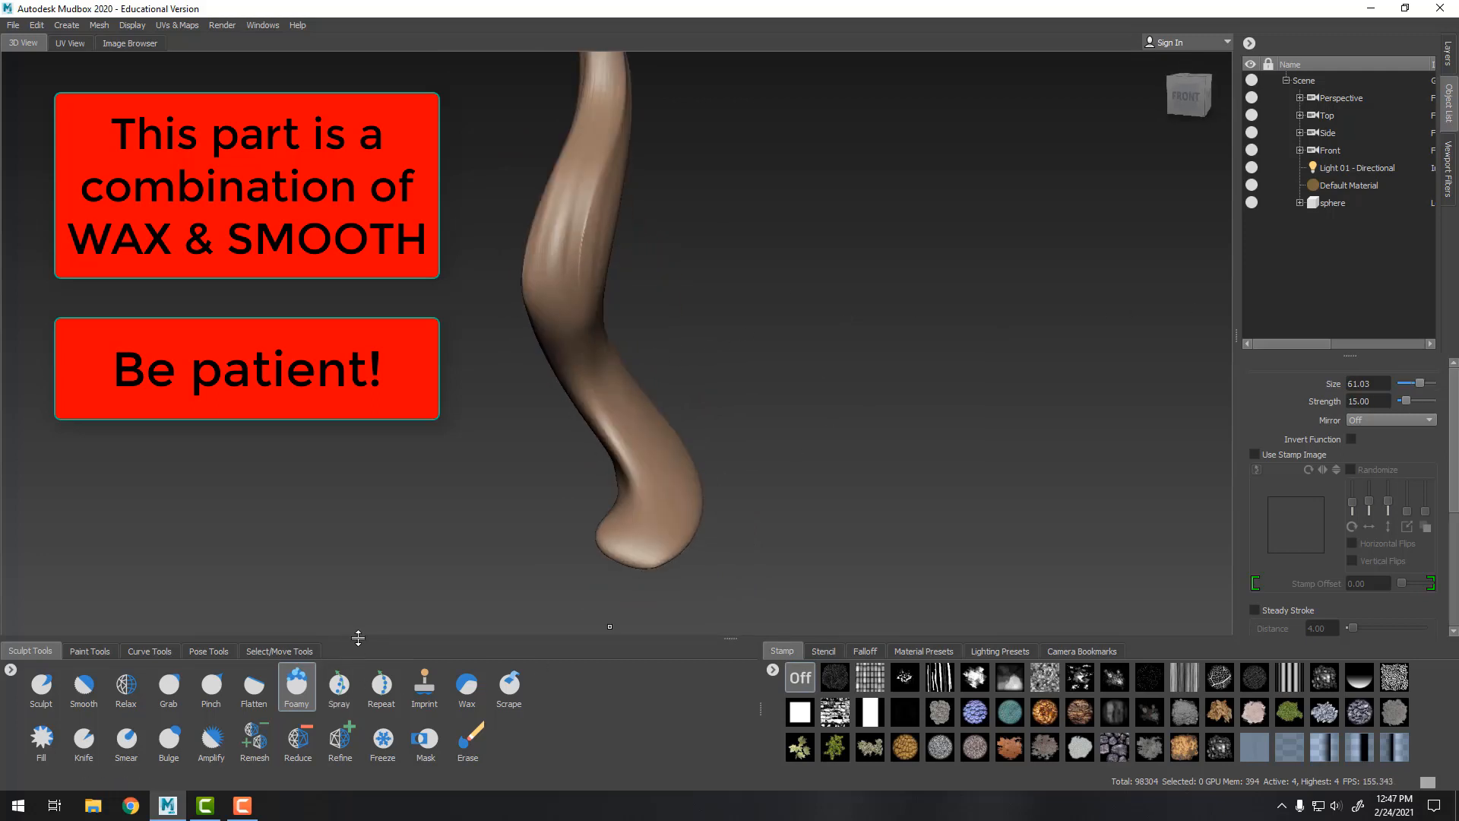
Step down to subdivision level 2 and select the Grab brush
key(Page_Down)
key(Page_Down)
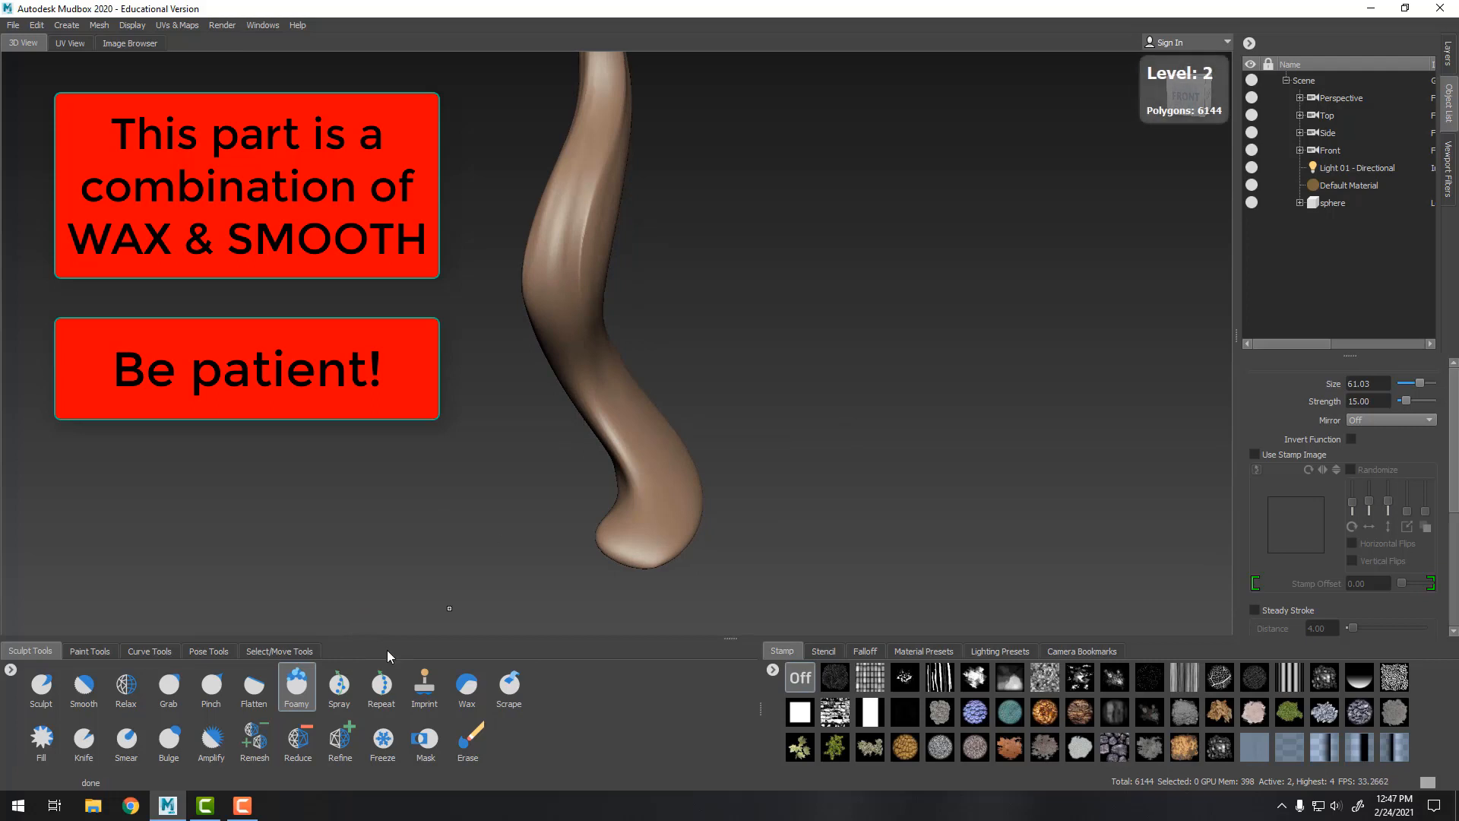
click(168, 684)
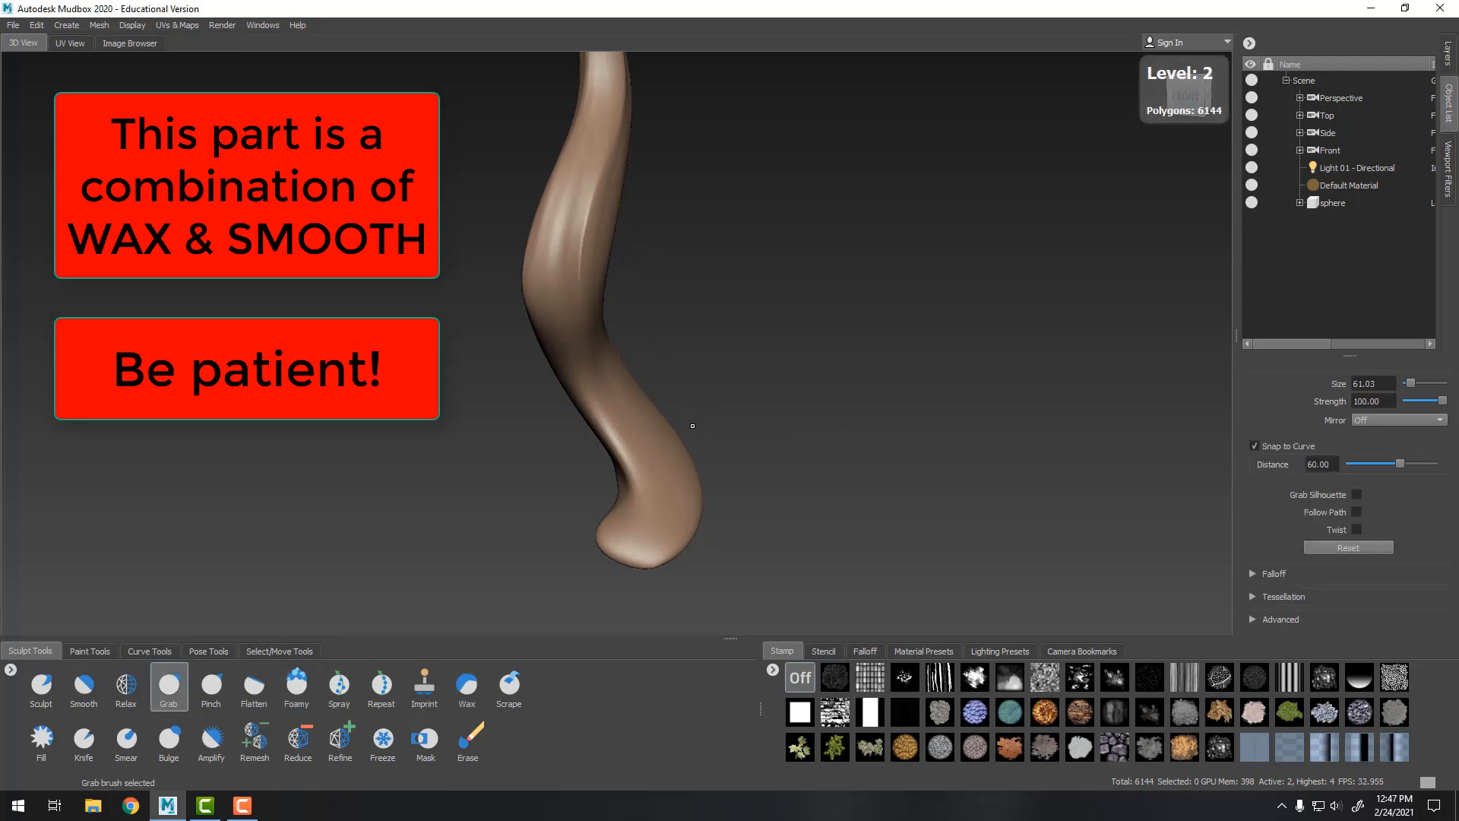
Enlarge the Grab brush to about 255 and pull the tentacle's base into a thicker, wider shape
alt+drag(685, 424, 826, 408)
key(b)
mouse_move(666, 469)
mouse_down()
mouse_move(694, 468)
mouse_move(670, 448)
mouse_move(691, 457)
mouse_move(608, 466)
mouse_move(598, 452)
mouse_up()
shift+drag(608, 230, 634, 416)
alt+drag(680, 462, 479, 388)
alt+drag(707, 368, 600, 382)
mouse_move(759, 386)
alt+mouse_down()
mouse_move(663, 397)
mouse_move(665, 450)
alt+mouse_up()
drag(633, 391, 610, 395)
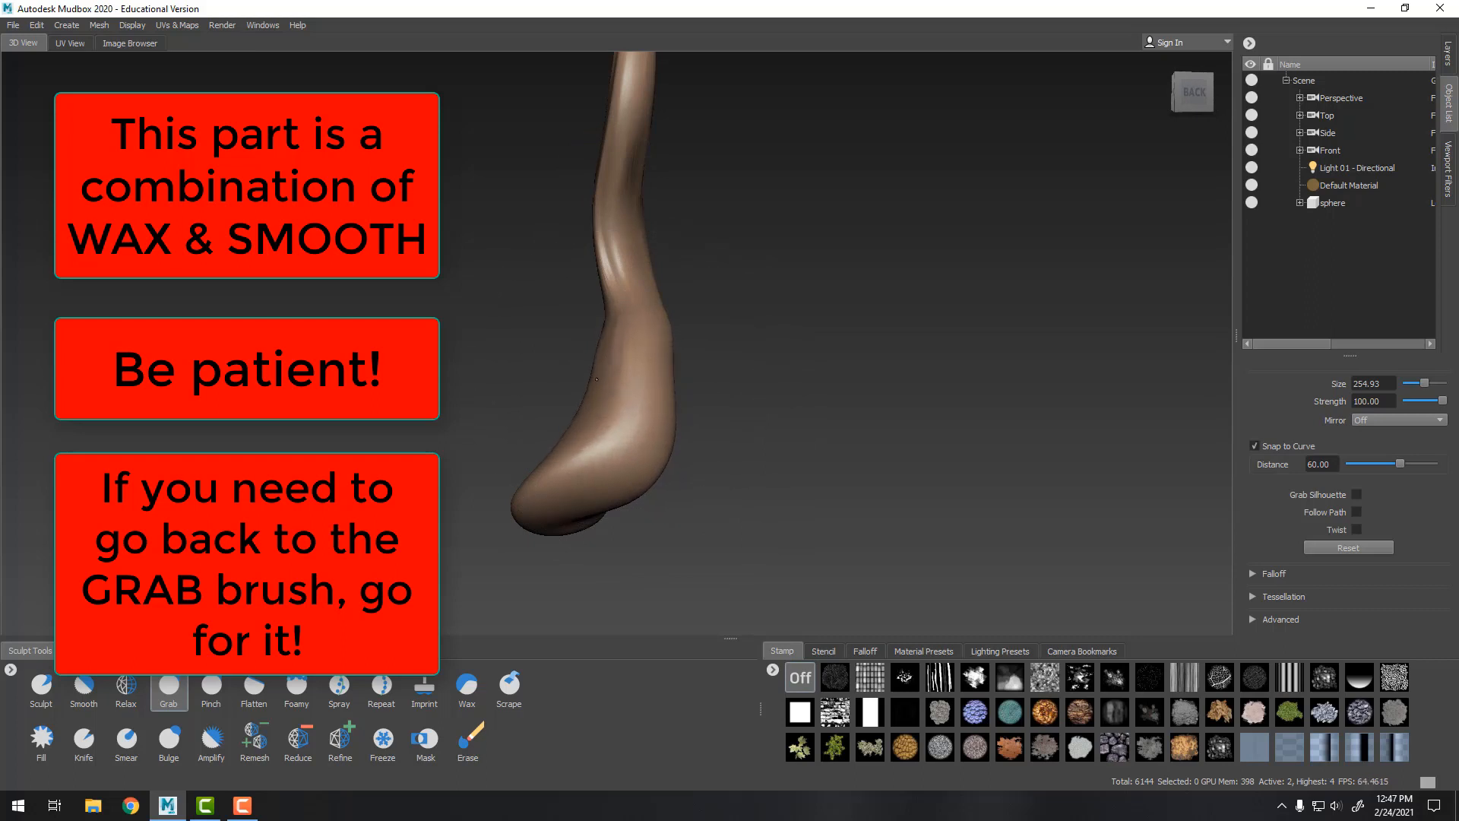
Smooth the reshaped base while orbiting around the tentacle
key(shift)
mouse_move(617, 304)
mouse_down()
mouse_move(604, 309)
mouse_move(610, 209)
mouse_move(798, 357)
mouse_move(902, 411)
mouse_up()
alt+right_drag(902, 410, 608, 313)
alt+drag(608, 313, 662, 333)
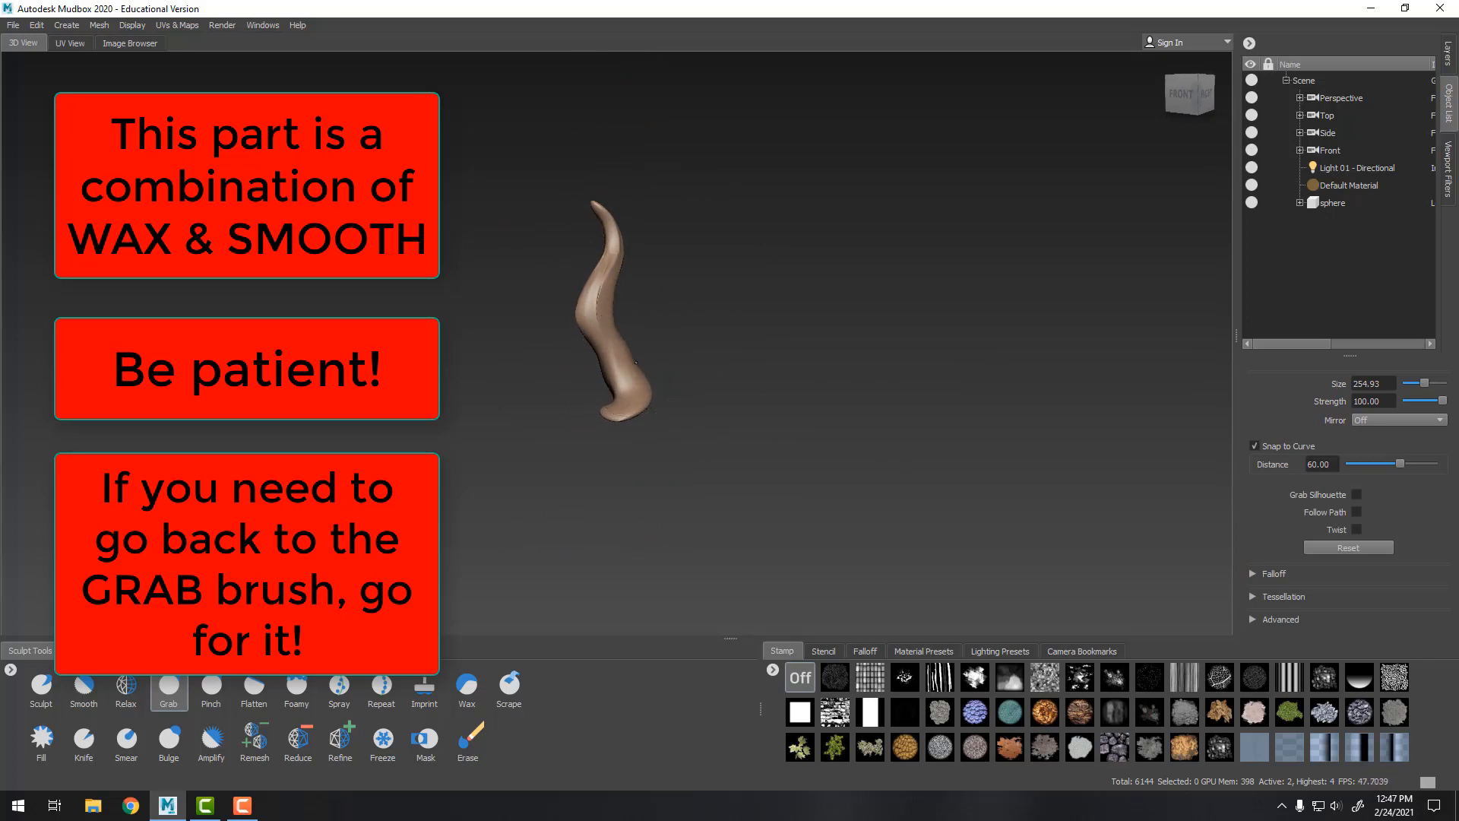
alt+drag(731, 369, 740, 366)
shift+drag(614, 357, 615, 398)
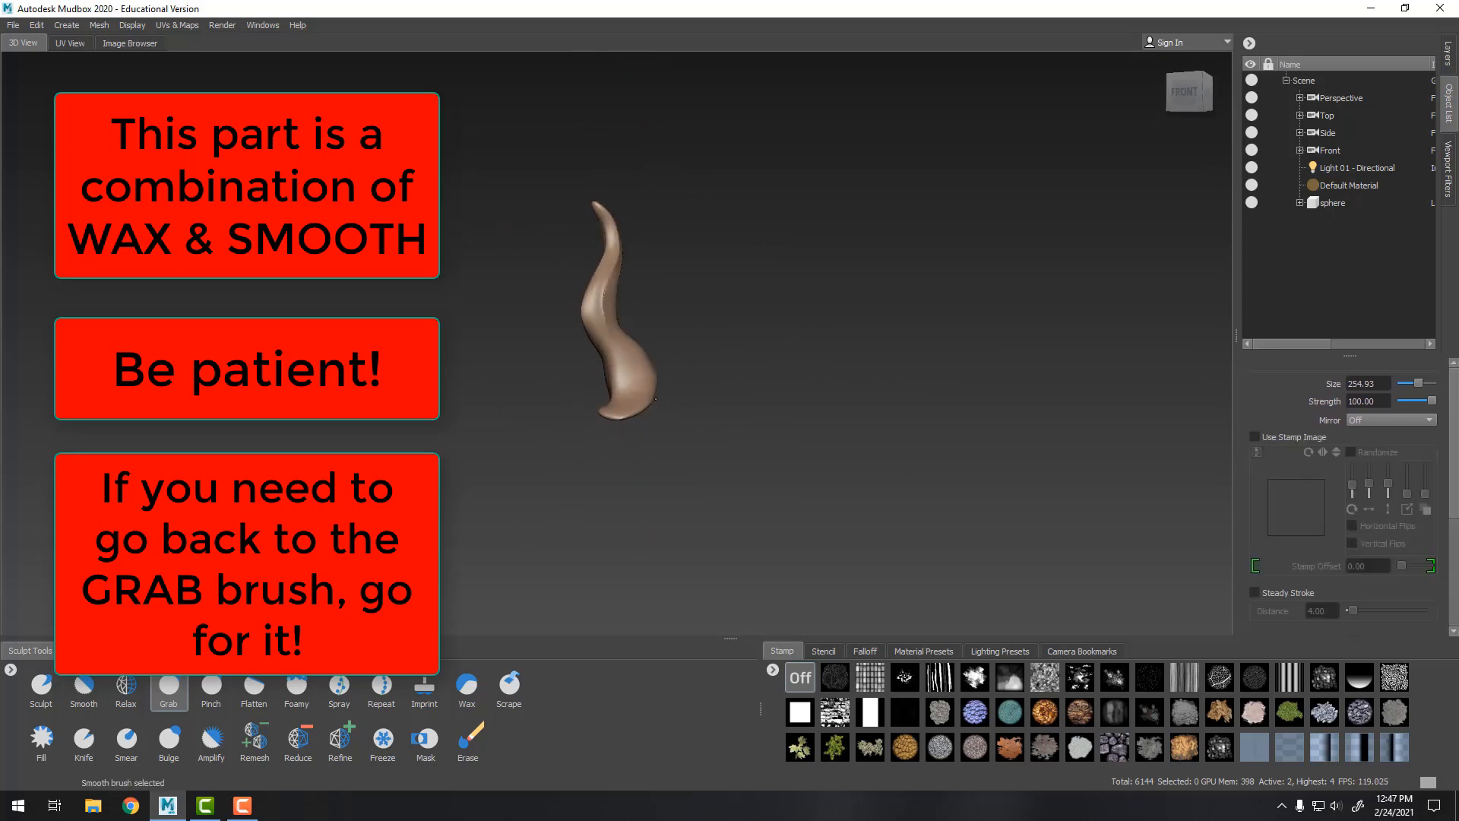
Adjust the tentacle's silhouette from the back and side with Grab strokes, smoothing the transitions
alt+drag(836, 358, 677, 360)
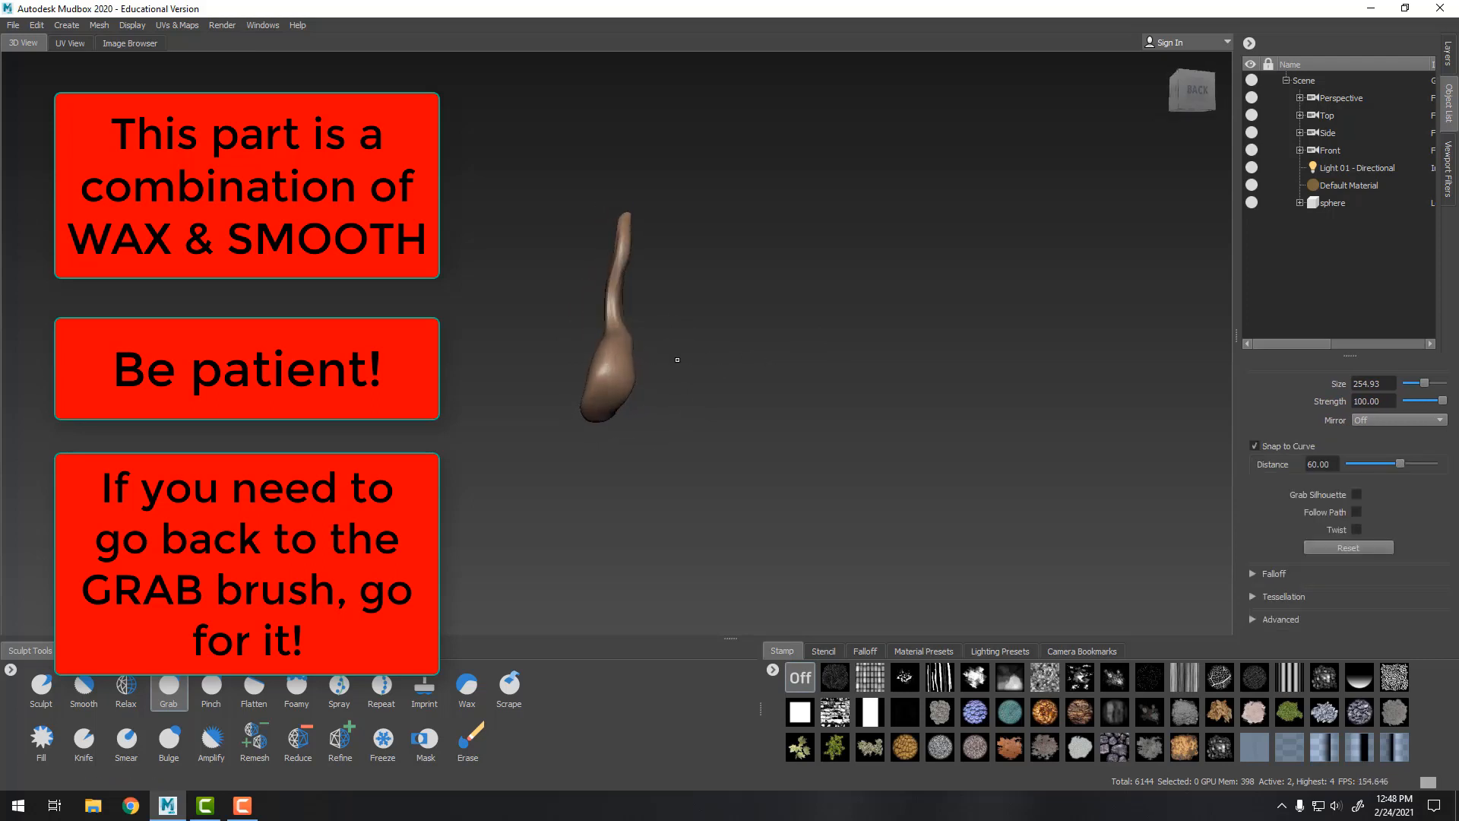
alt+drag(617, 413, 640, 398)
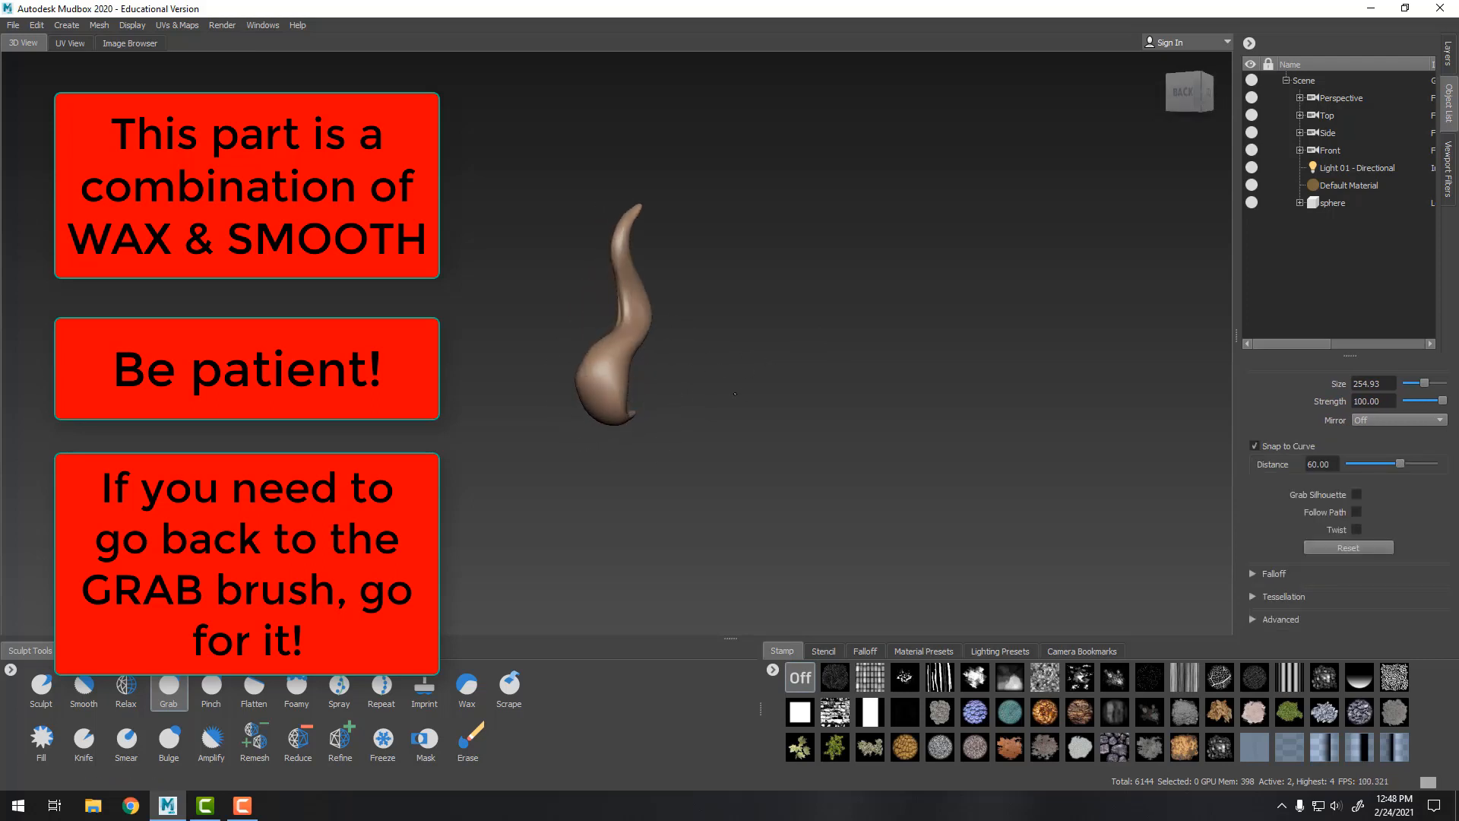
alt+drag(735, 393, 640, 409)
key(shift)
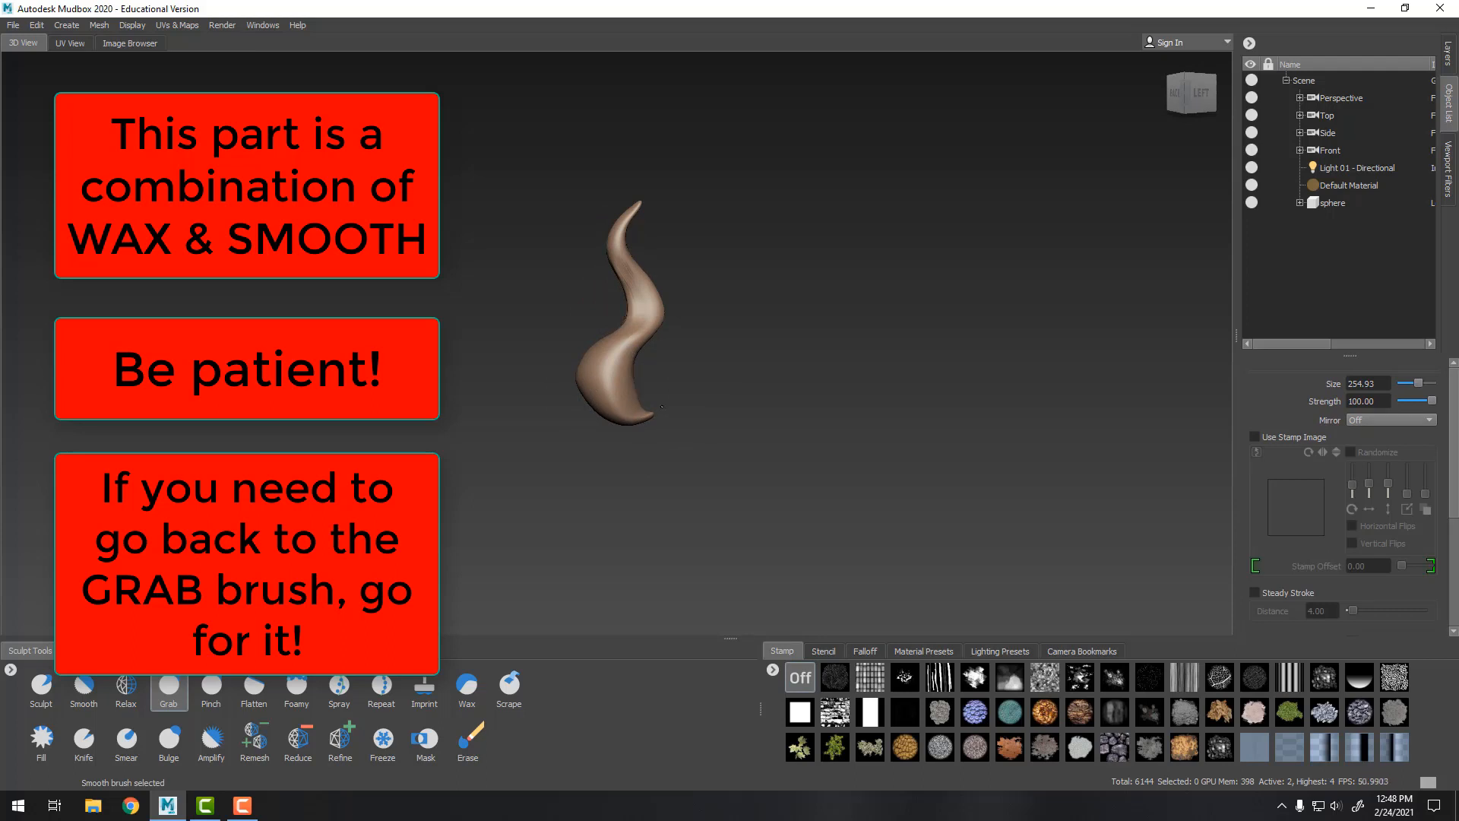
alt+drag(759, 423, 925, 507)
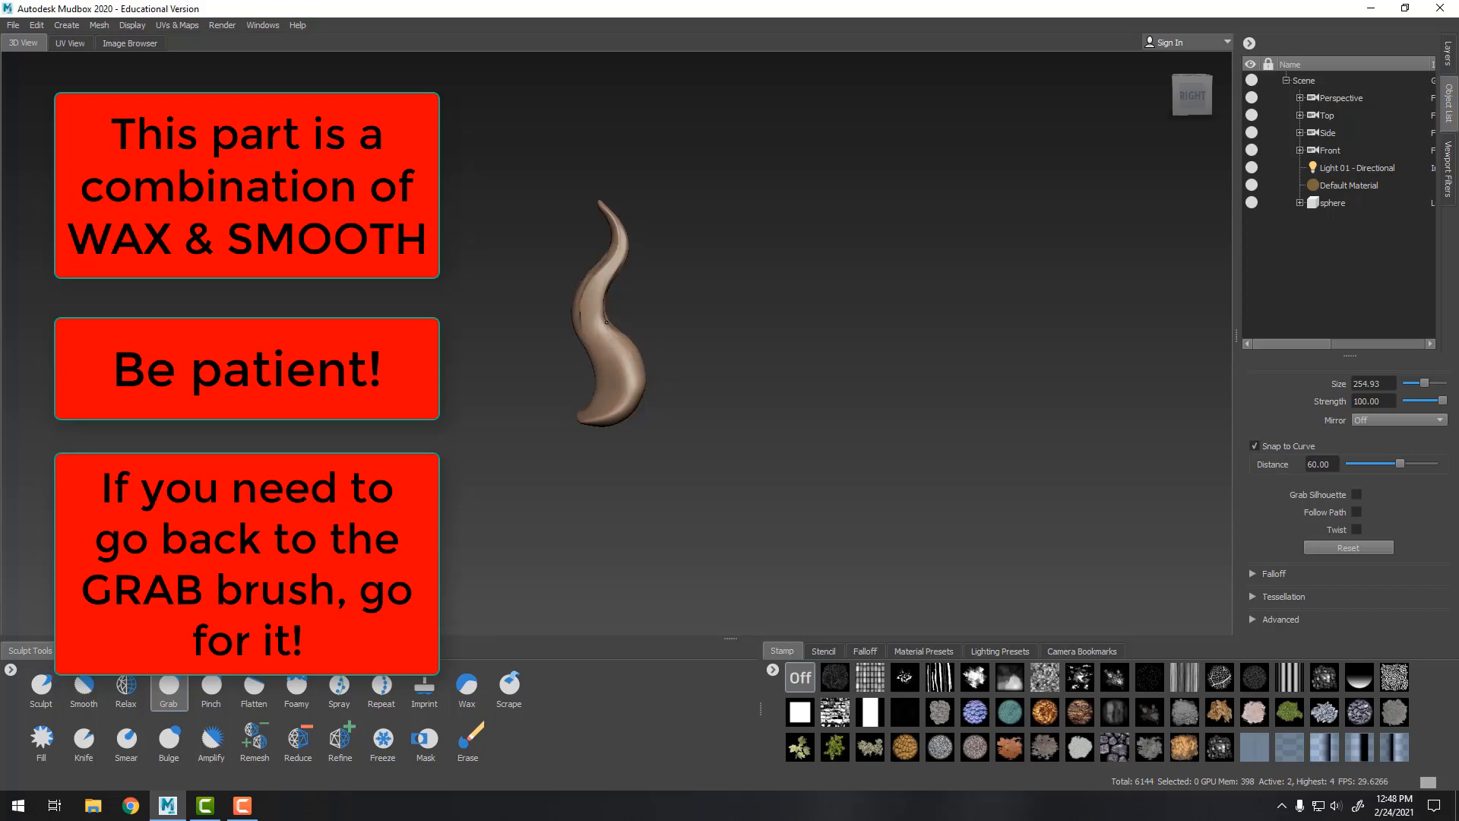
key(shift)
mouse_move(633, 379)
shift+mouse_down()
mouse_move(636, 394)
mouse_move(602, 282)
shift+mouse_up()
alt+drag(730, 385, 768, 403)
alt+right_drag(768, 403, 874, 462)
Return to the highest subdivision level 4 and refine the tentacle's shape
key(Page_Up)
key(Page_Up)
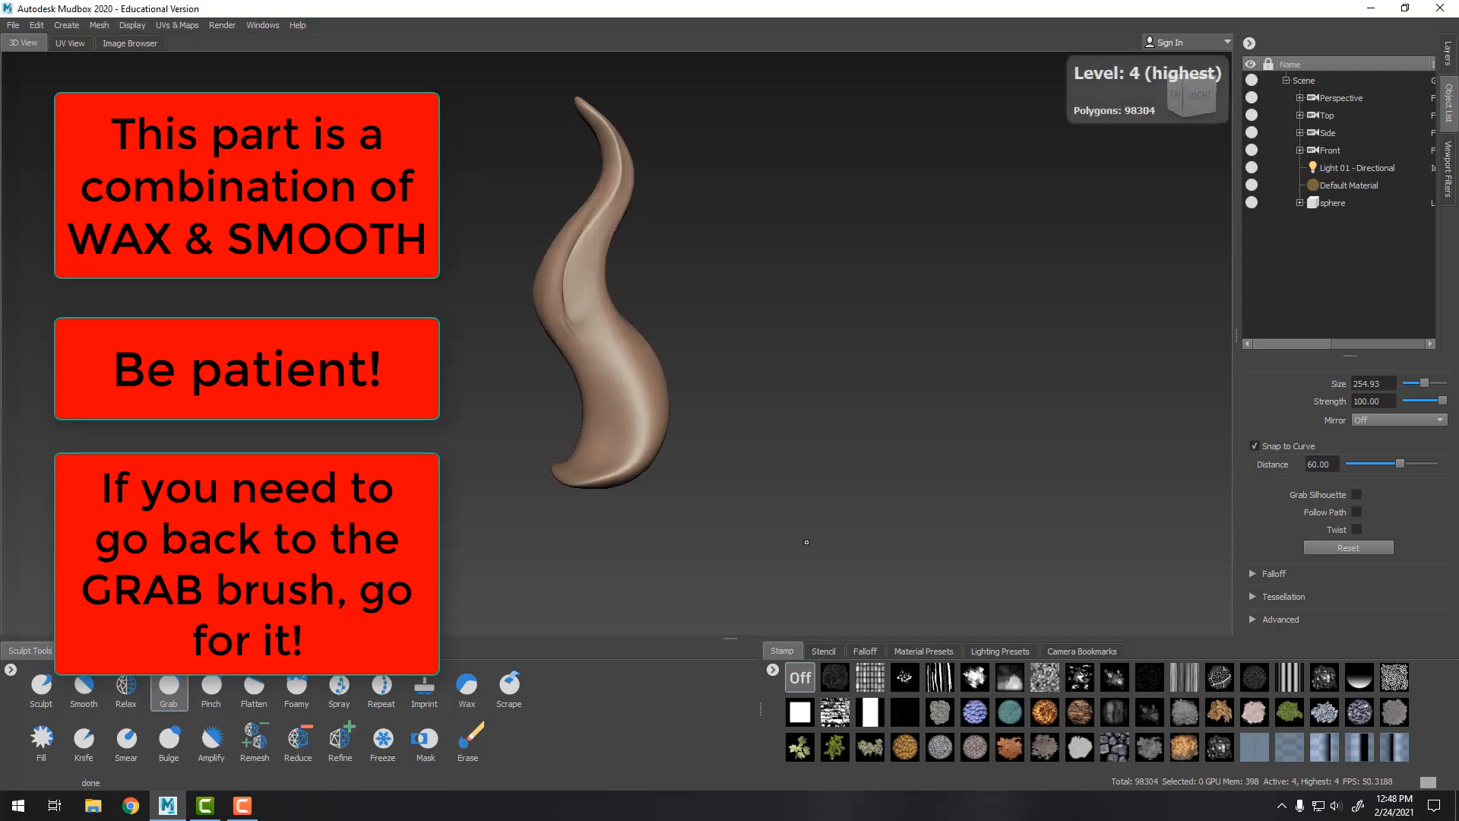
mouse_move(744, 313)
alt+mouse_down()
mouse_move(790, 329)
mouse_move(718, 338)
alt+mouse_up()
alt+right_drag(733, 349, 791, 388)
alt+middle_drag(787, 345, 802, 390)
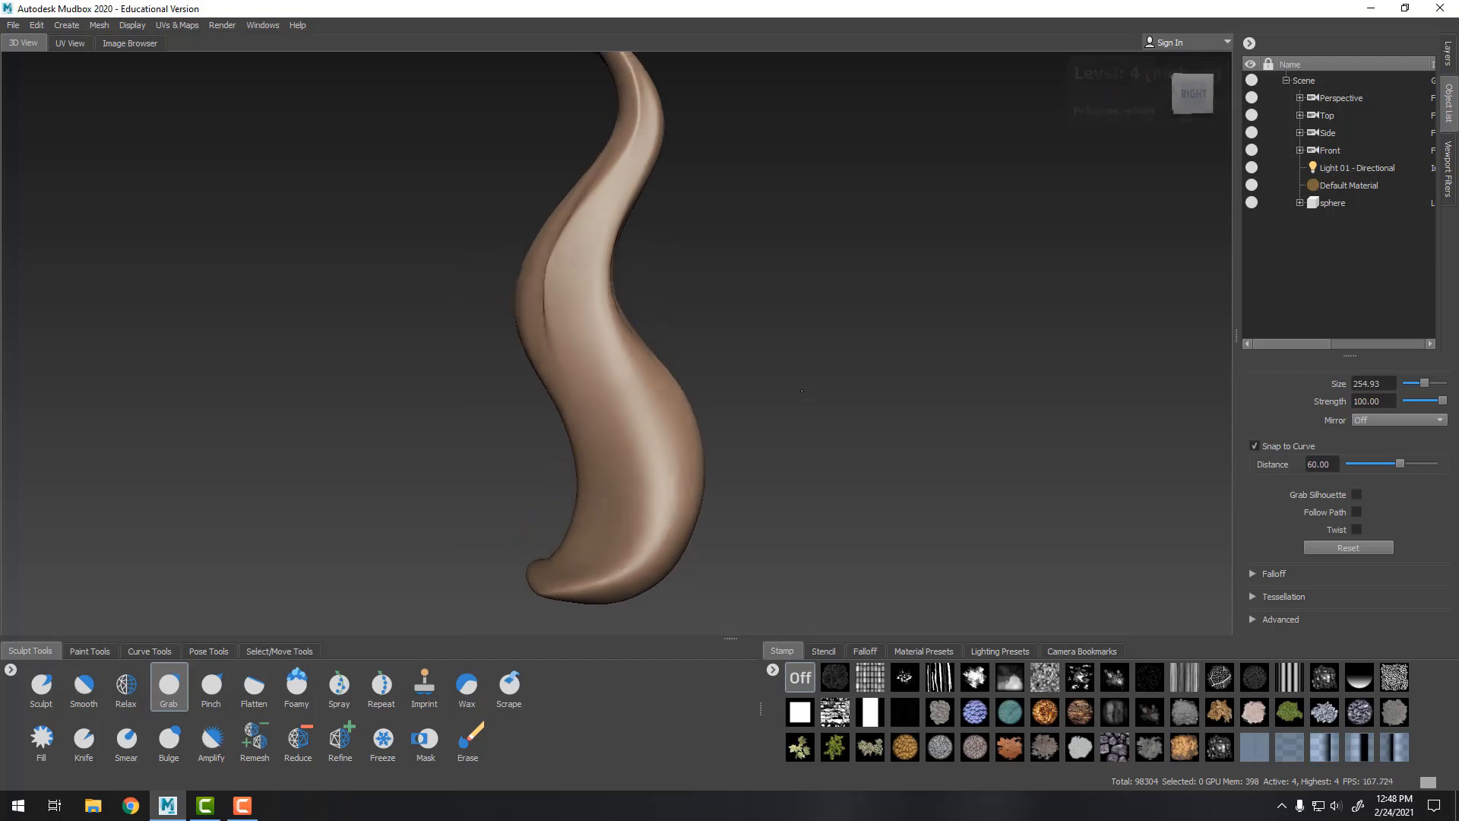
Switch to the Foamy brush, shrink it, and stamp the first suction cups on the tentacle's lower front
mouse_move(801, 391)
alt+mouse_down()
mouse_move(755, 392)
mouse_move(820, 396)
mouse_move(743, 378)
alt+mouse_up()
click(296, 684)
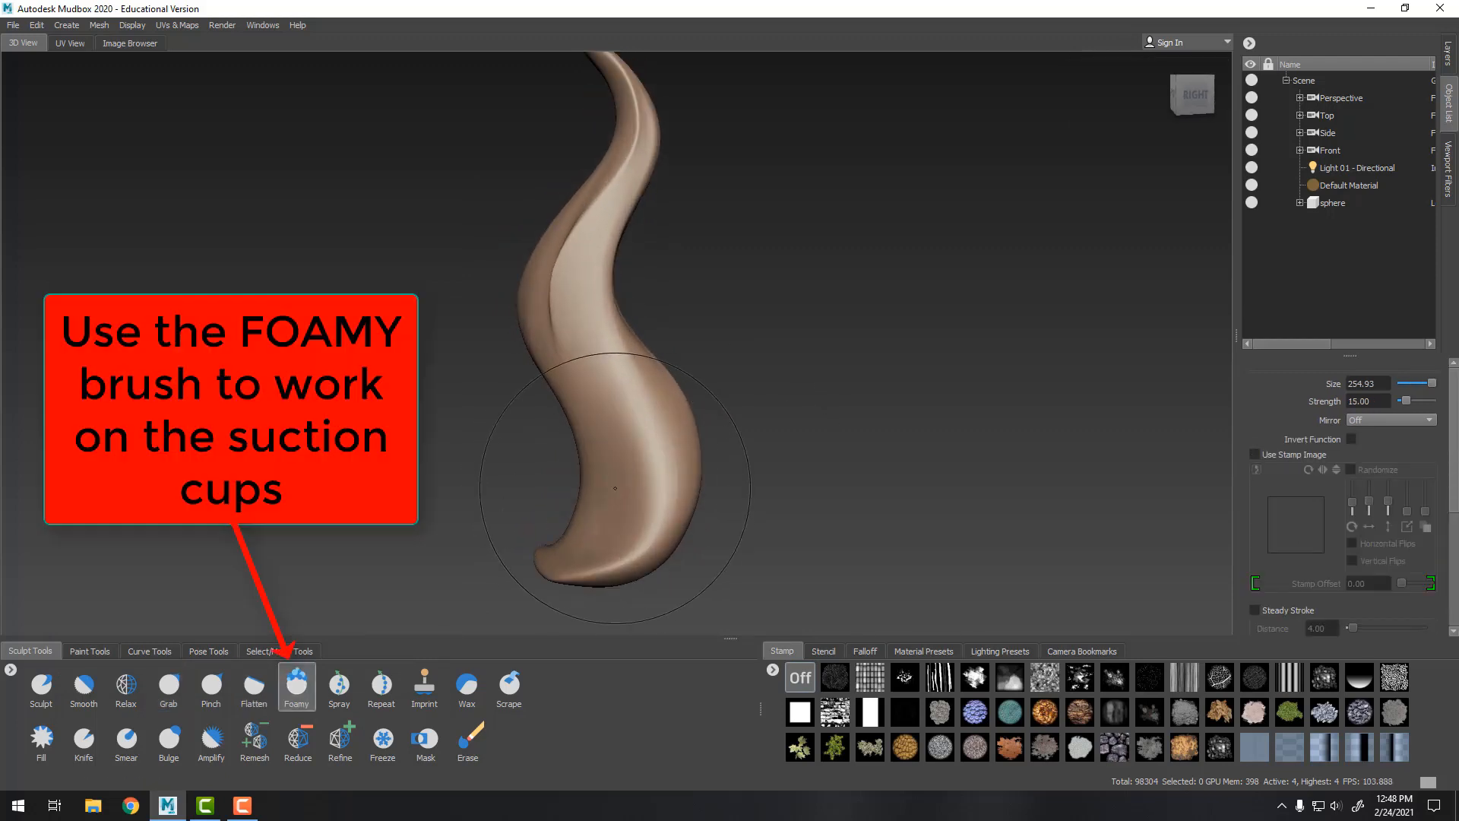
drag(634, 515, 533, 515)
alt+drag(856, 422, 882, 423)
drag(669, 505, 607, 508)
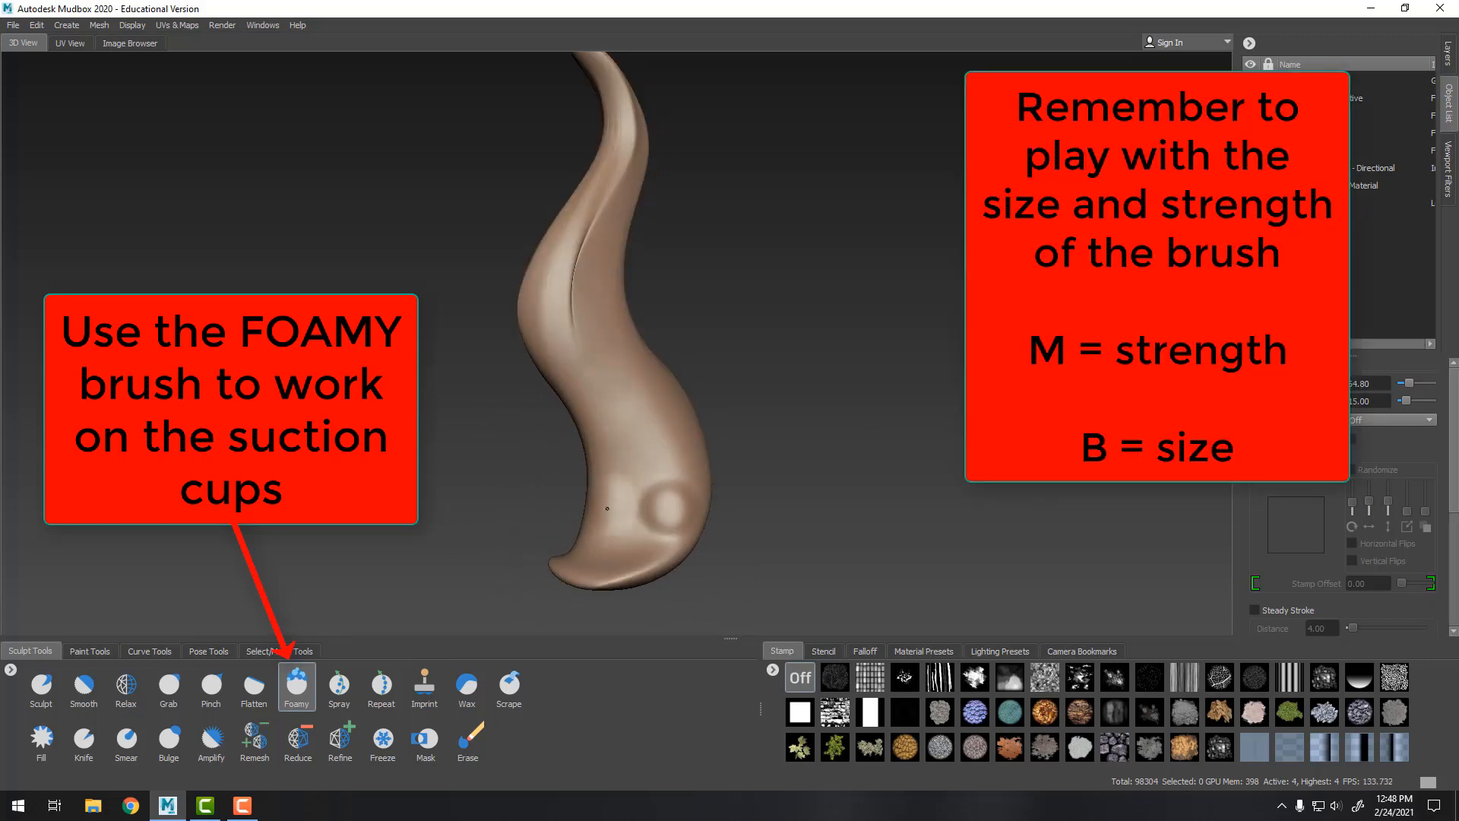
Stamp more Foamy suction cups in rows along the lower front of the tentacle
drag(625, 450, 664, 440)
mouse_move(813, 387)
alt+mouse_down()
mouse_move(886, 380)
mouse_move(787, 385)
mouse_move(816, 385)
alt+mouse_up()
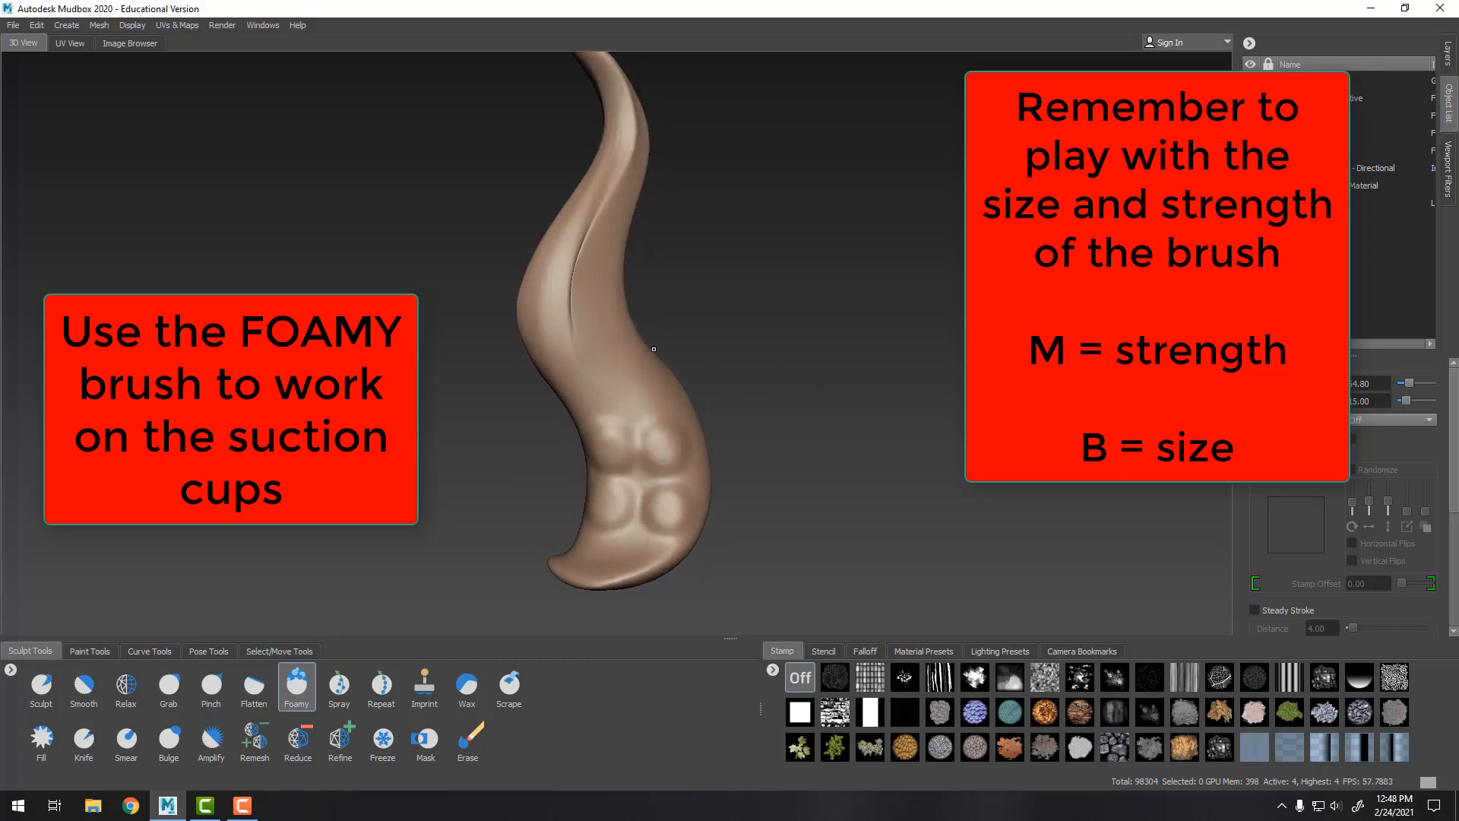
drag(599, 396, 598, 395)
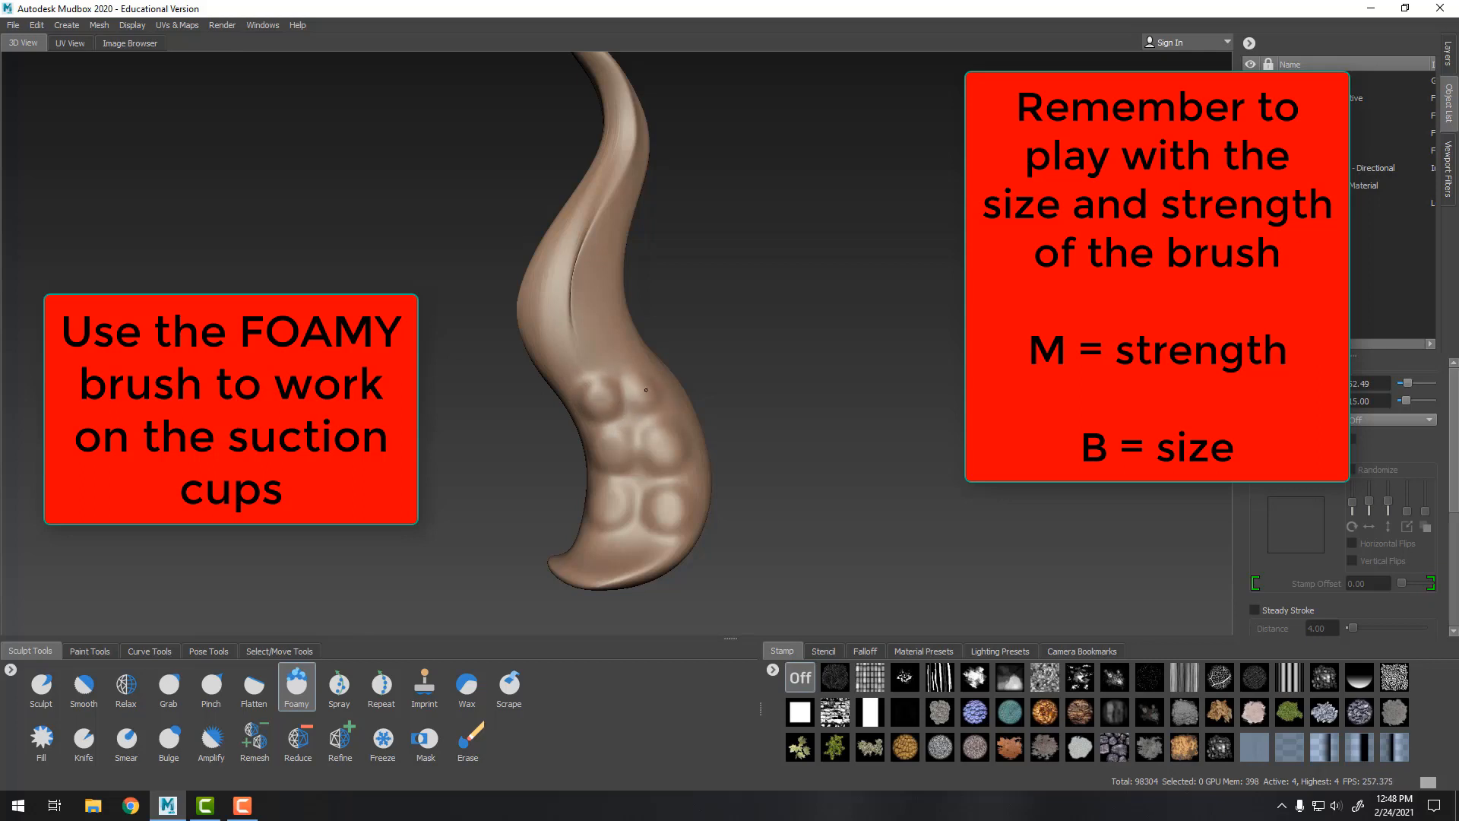
alt+drag(642, 396, 684, 354)
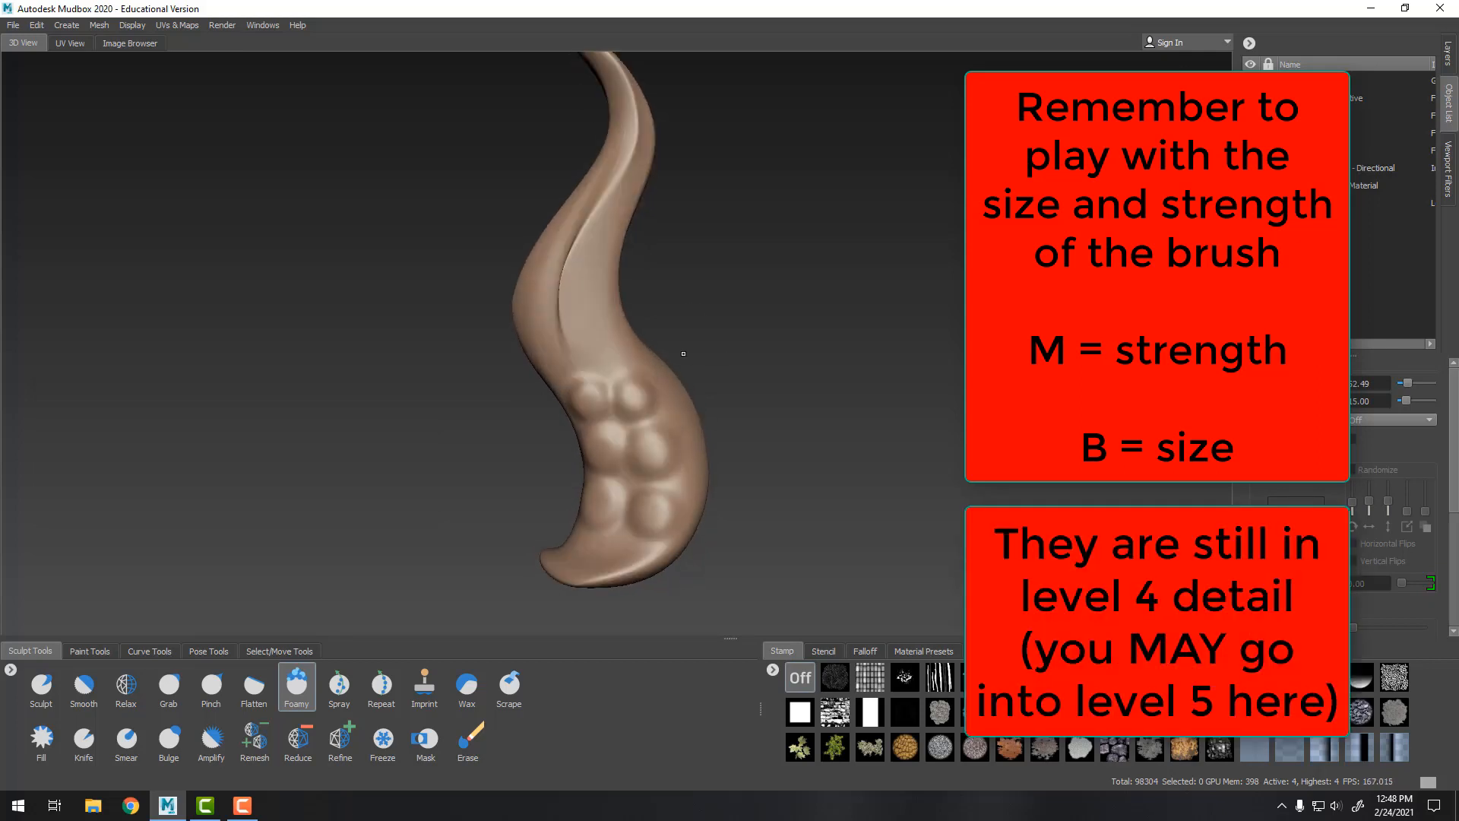
drag(568, 360, 606, 347)
alt+drag(656, 299, 669, 290)
Reduce the brush size and stamp smaller suction cups further up the tentacle toward the tip
key(bracketleft)
shift+drag(571, 303, 581, 274)
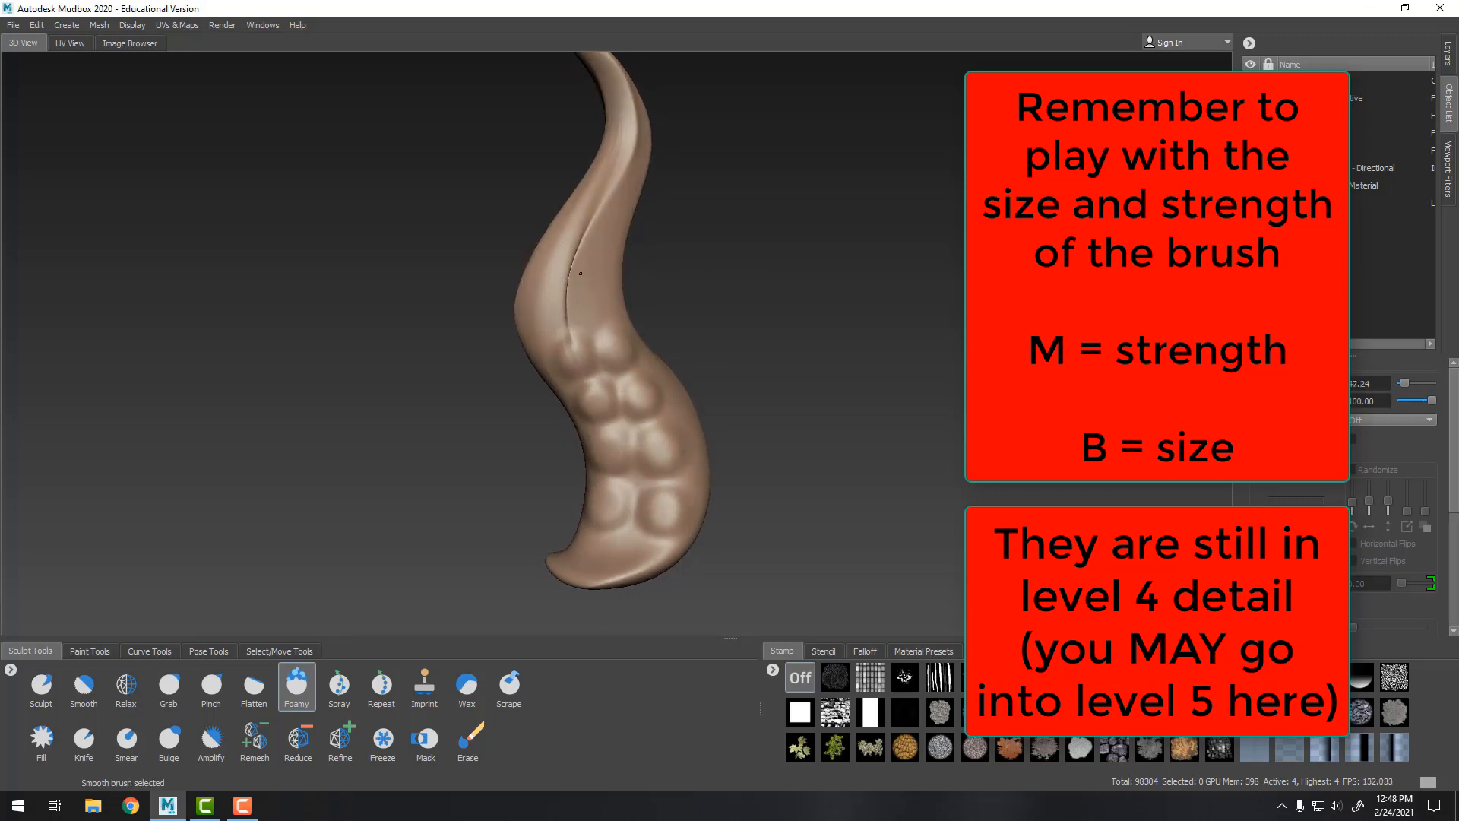
click(563, 306)
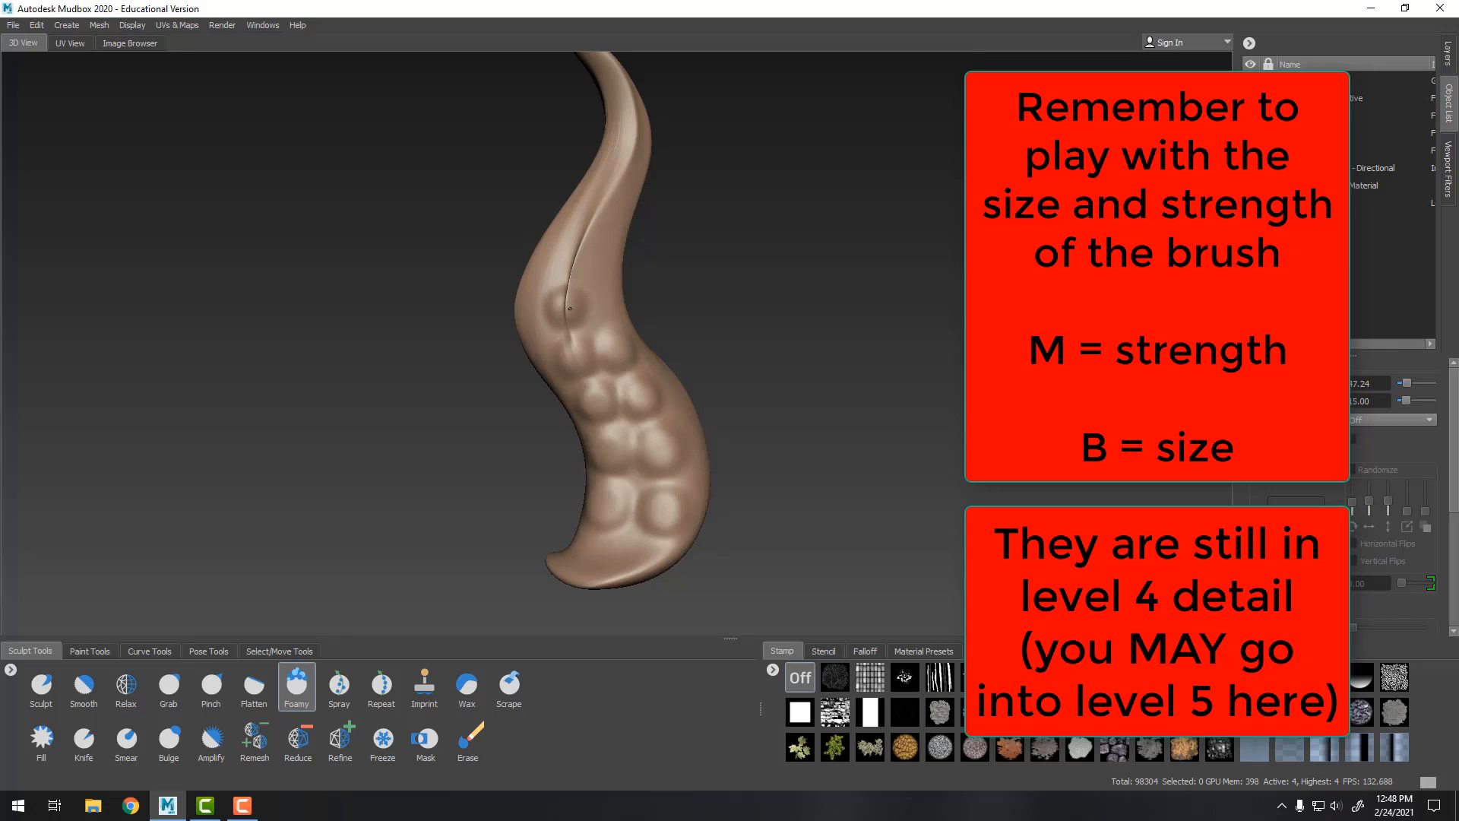
alt+drag(763, 271, 590, 308)
key(b)
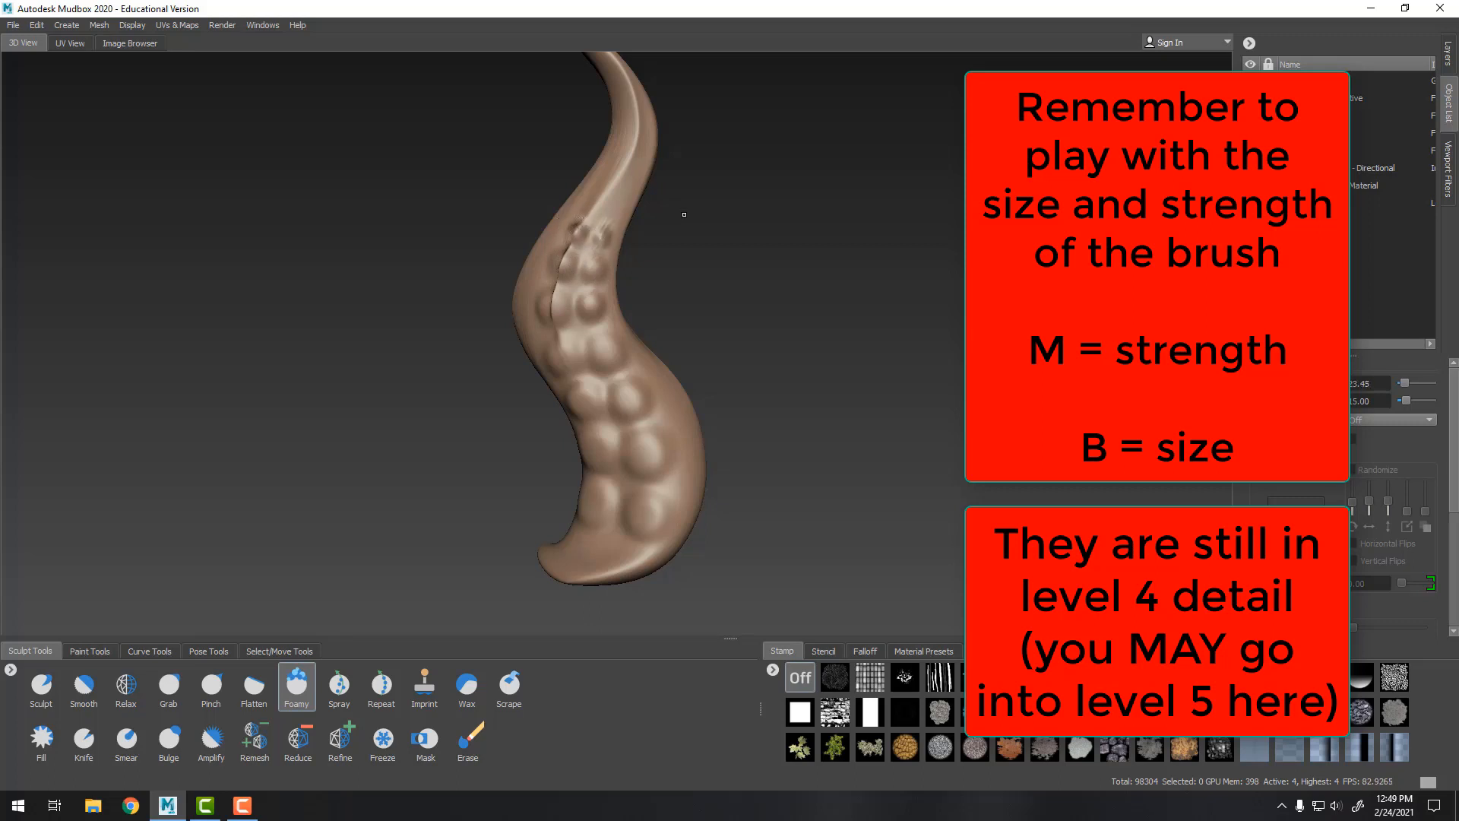
alt+middle_drag(684, 214, 587, 428)
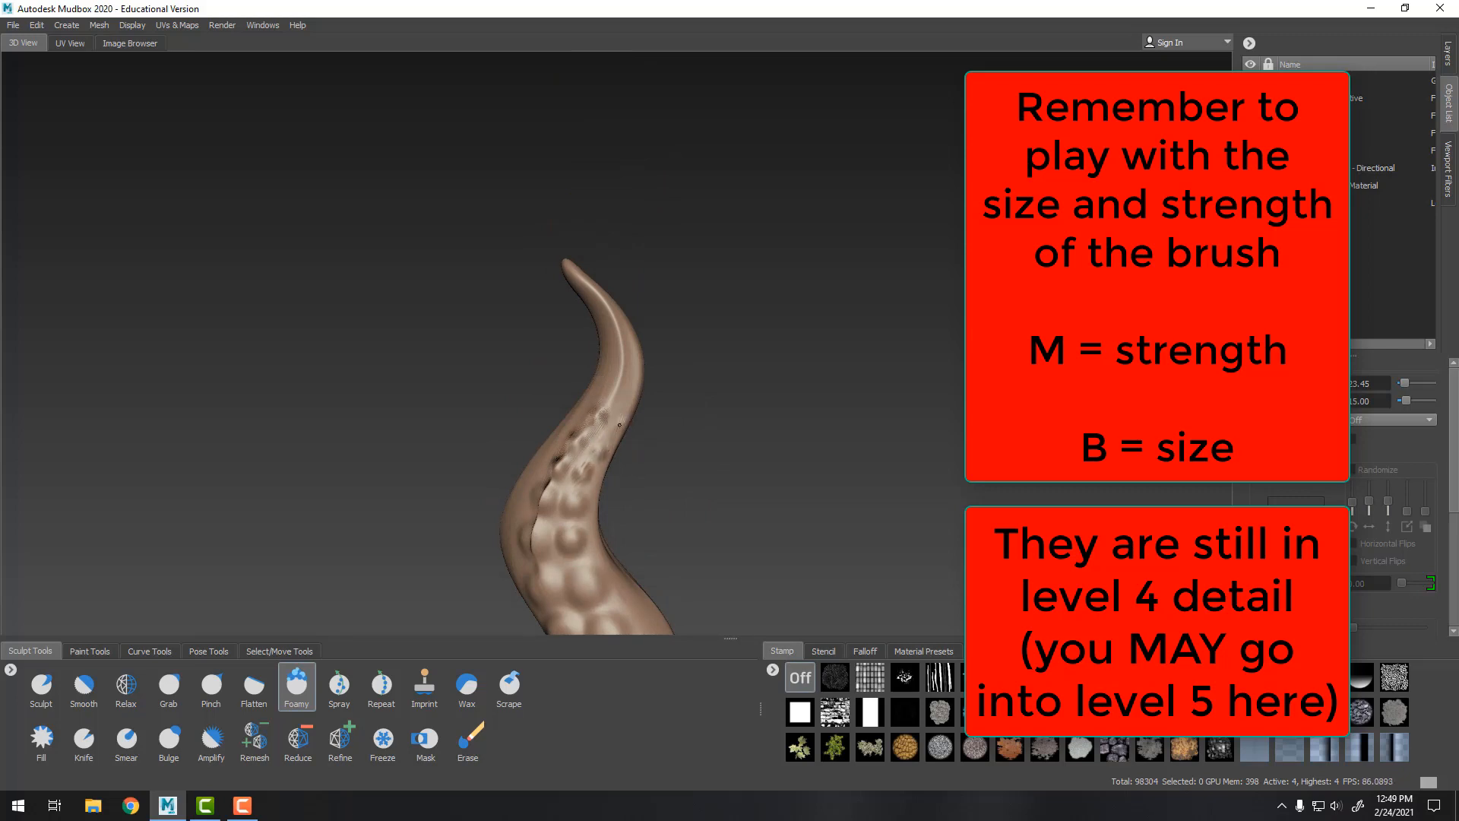
alt+drag(619, 421, 645, 371)
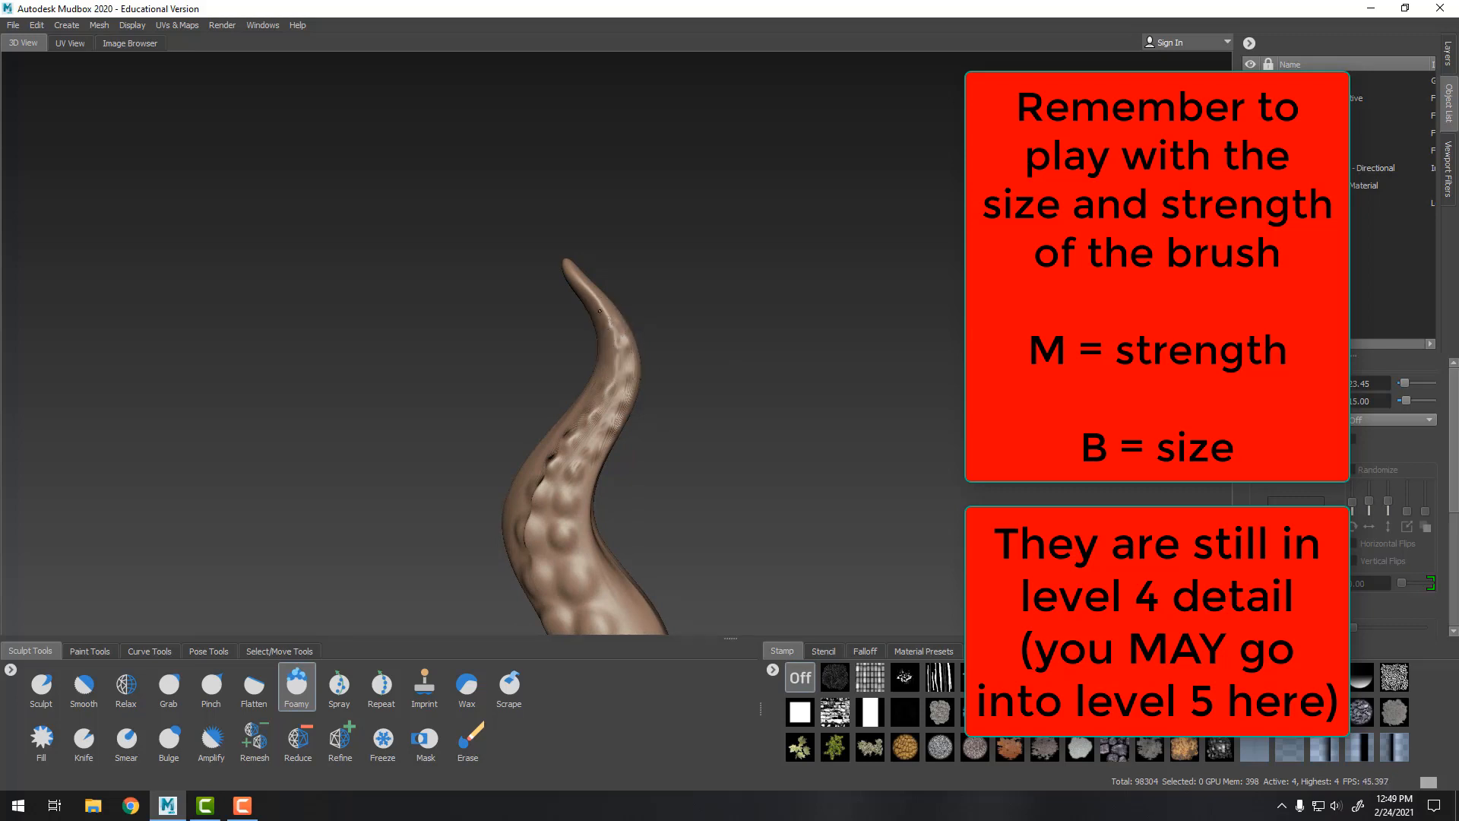
Add a new subdivision level 5 to the tentacle mesh
alt+middle_drag(718, 362, 791, 304)
alt+right_drag(790, 304, 755, 293)
mouse_move(755, 293)
alt+mouse_down()
mouse_move(589, 304)
mouse_move(921, 334)
mouse_move(775, 310)
alt+mouse_up()
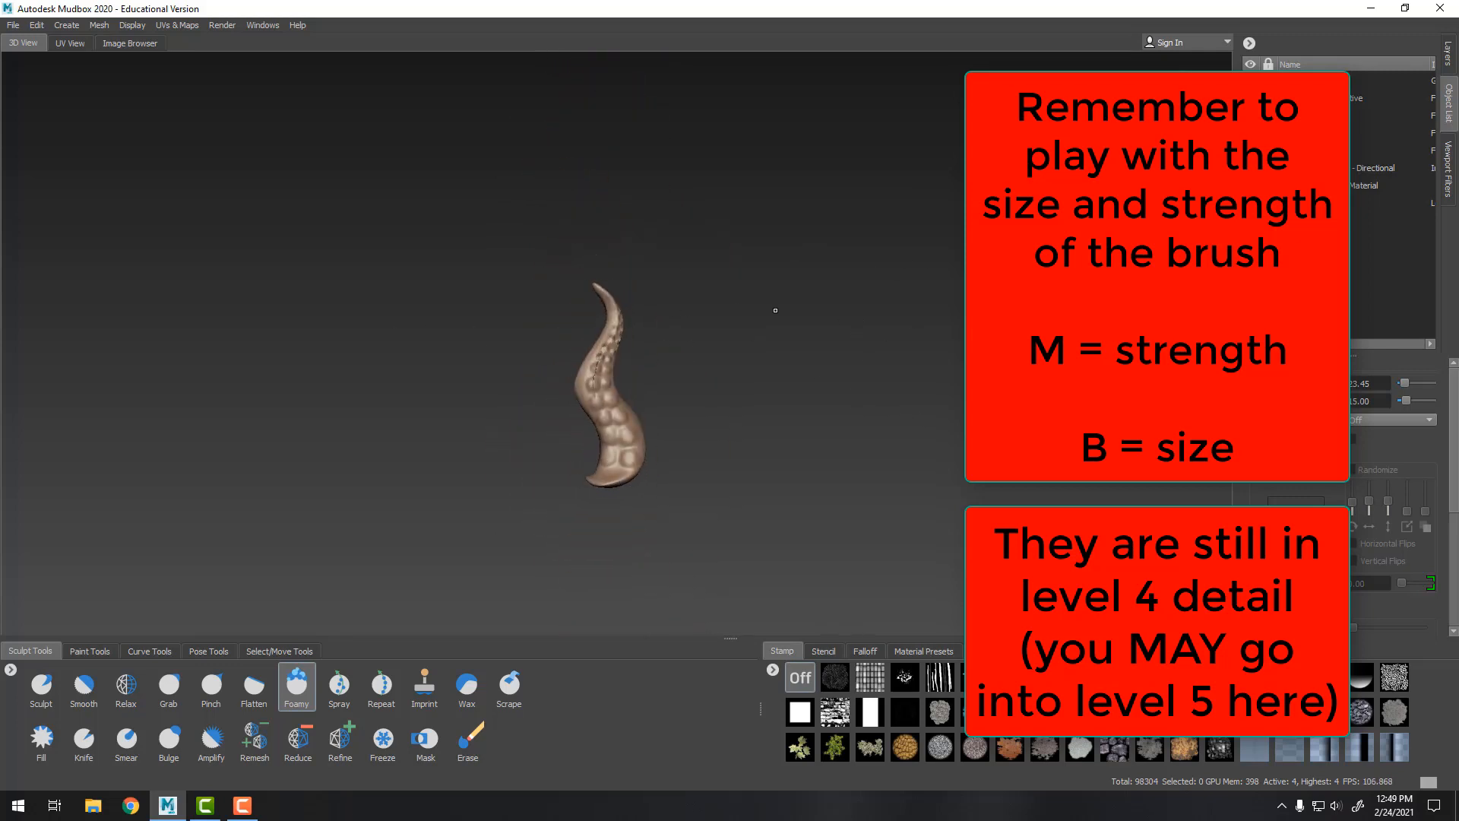
alt+right_drag(775, 309, 859, 311)
alt+middle_drag(859, 311, 836, 494)
alt+right_drag(836, 494, 760, 425)
alt+drag(783, 323, 690, 374)
click(111, 26)
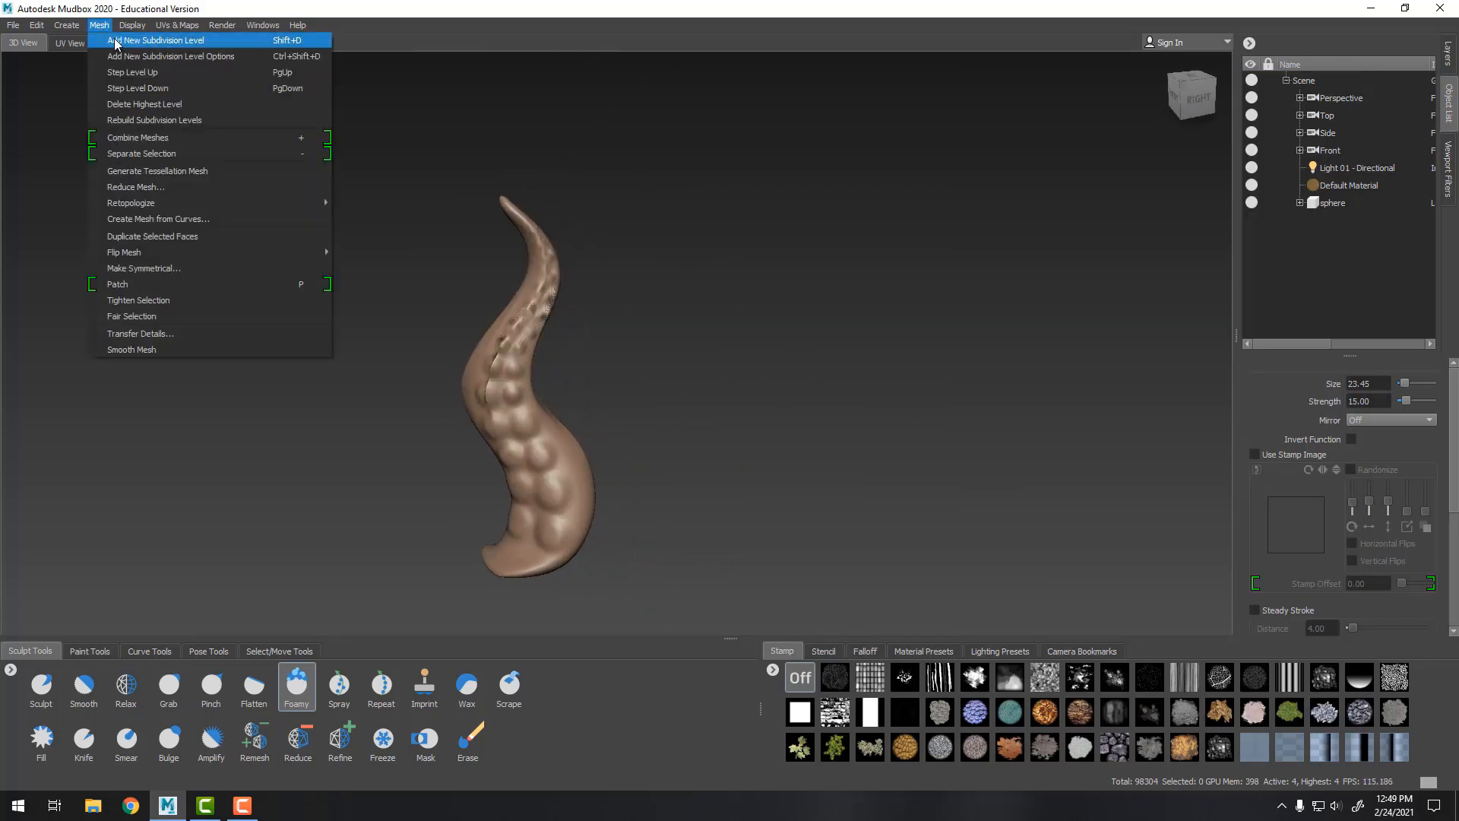
click(114, 36)
Enlarge the Foamy brush to about 67, set its strength to 47.5, and restamp suction cups on the lower tentacle
alt+right_drag(493, 342, 548, 346)
alt+middle_drag(548, 346, 781, 411)
alt+right_drag(781, 412, 864, 426)
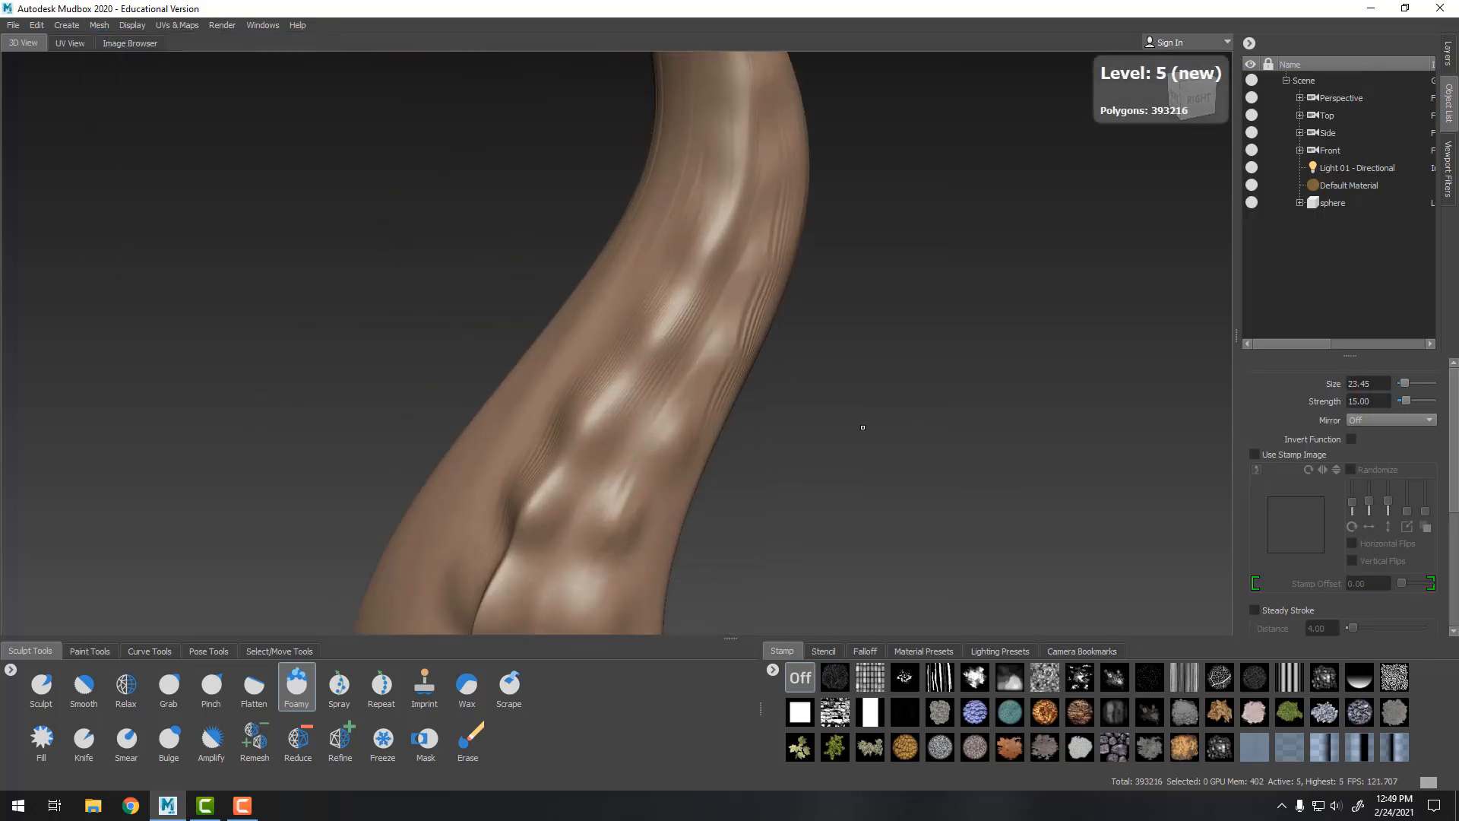
alt+drag(863, 426, 783, 501)
alt+middle_drag(783, 501, 736, 303)
mouse_move(505, 336)
shift+mouse_down()
mouse_move(537, 327)
mouse_move(625, 135)
shift+mouse_up()
alt+right_drag(639, 304, 543, 346)
alt+right_drag(837, 367, 524, 517)
alt+drag(525, 517, 492, 572)
alt+drag(769, 453, 719, 465)
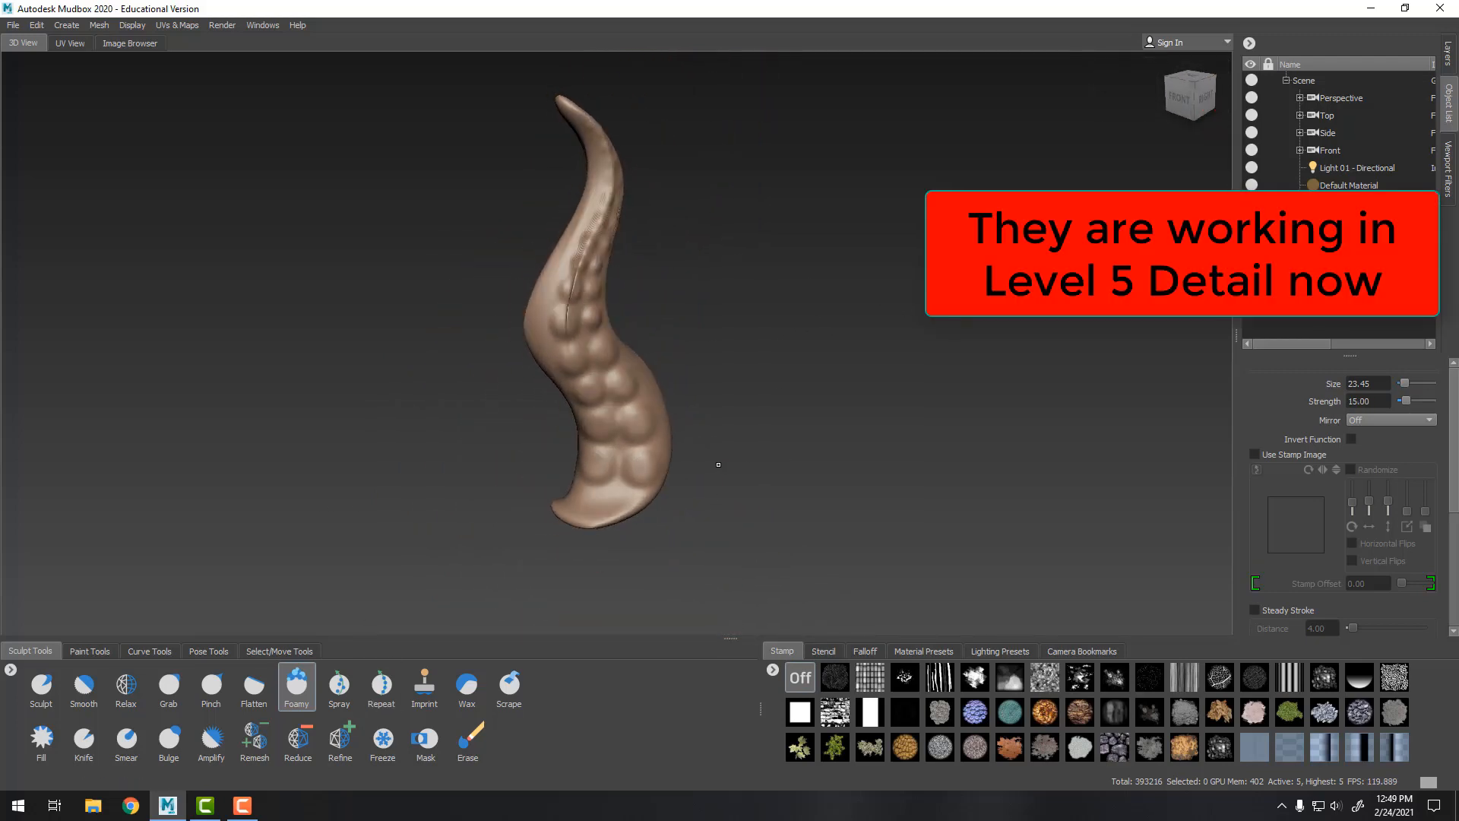
key(bracketright)
key(bracketright)
key(bracketright)
key(bracketright)
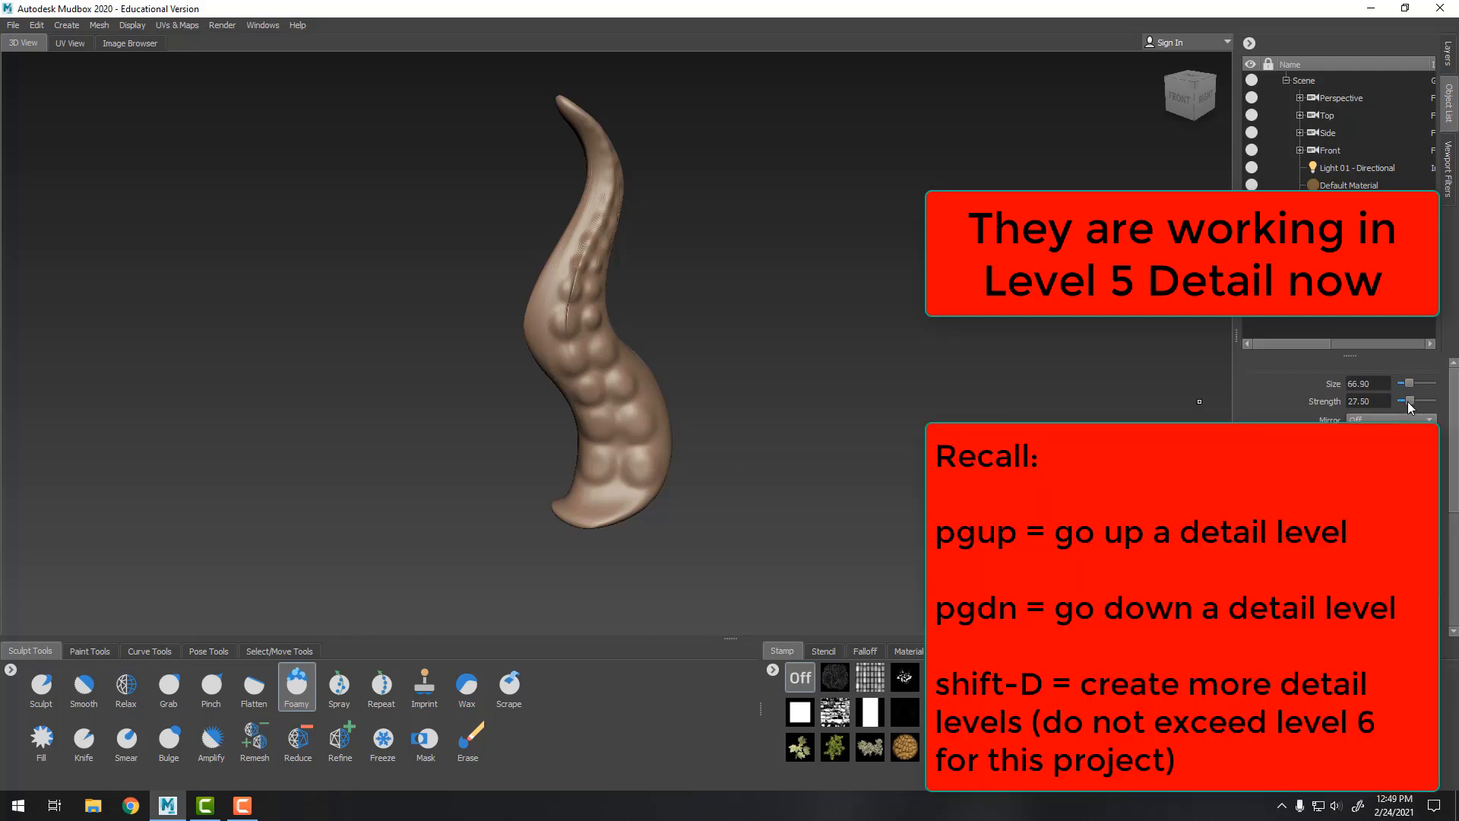
drag(1414, 406, 1417, 405)
click(641, 466)
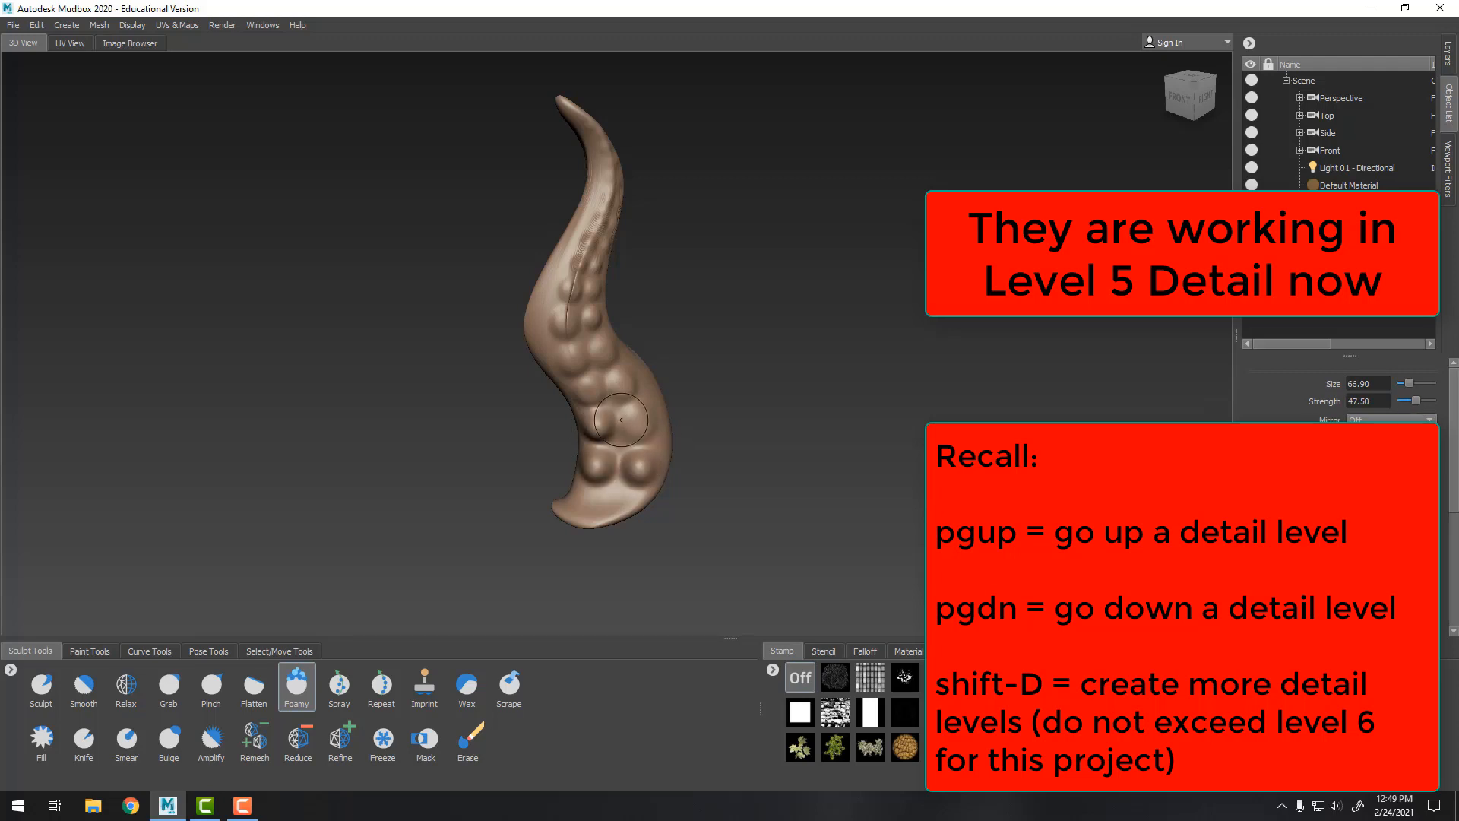
click(594, 397)
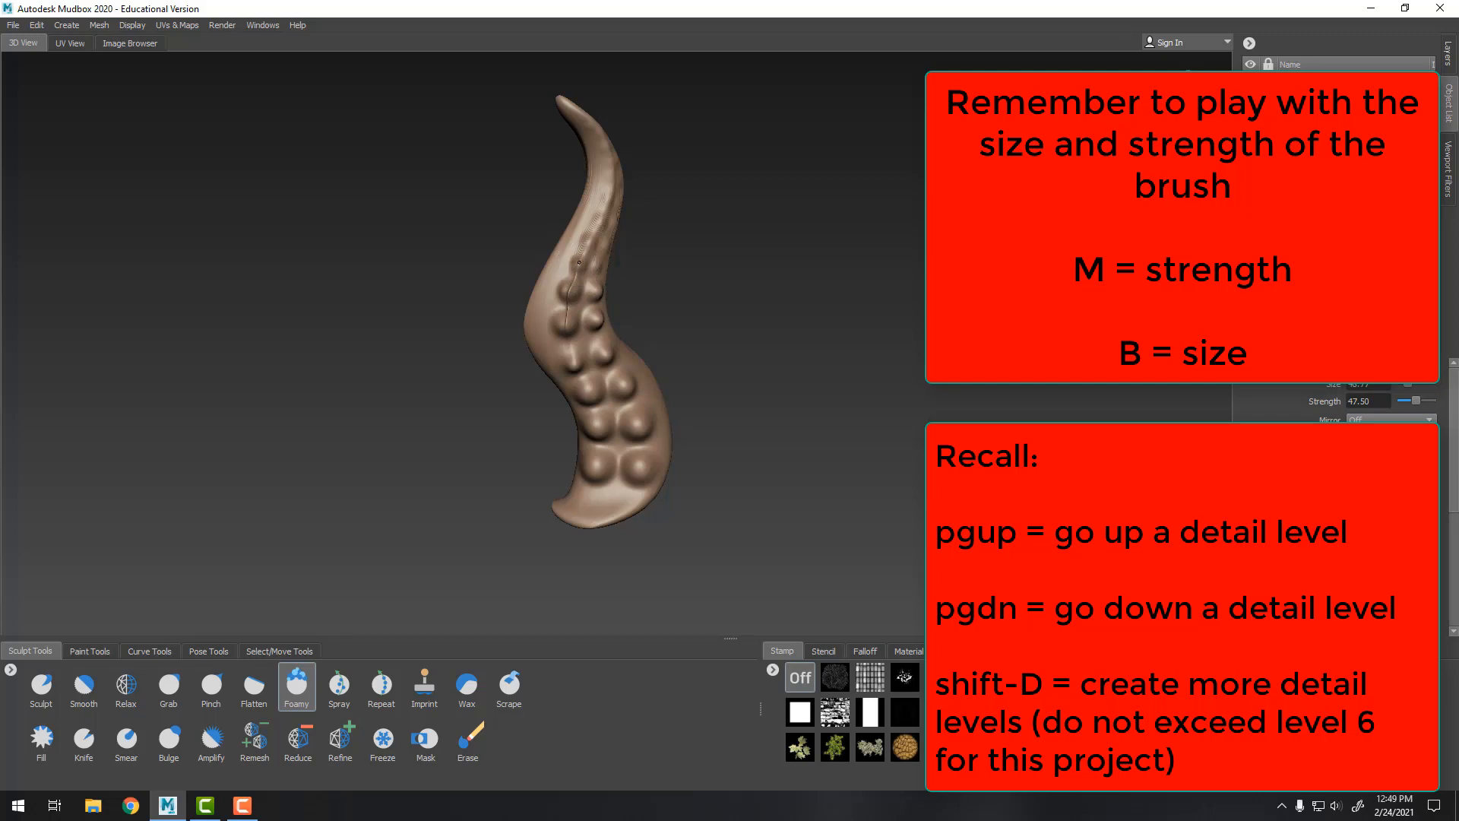
Stamp additional suction cups along the tentacle's upper front, undoing one misplaced cup
alt+drag(749, 297, 684, 287)
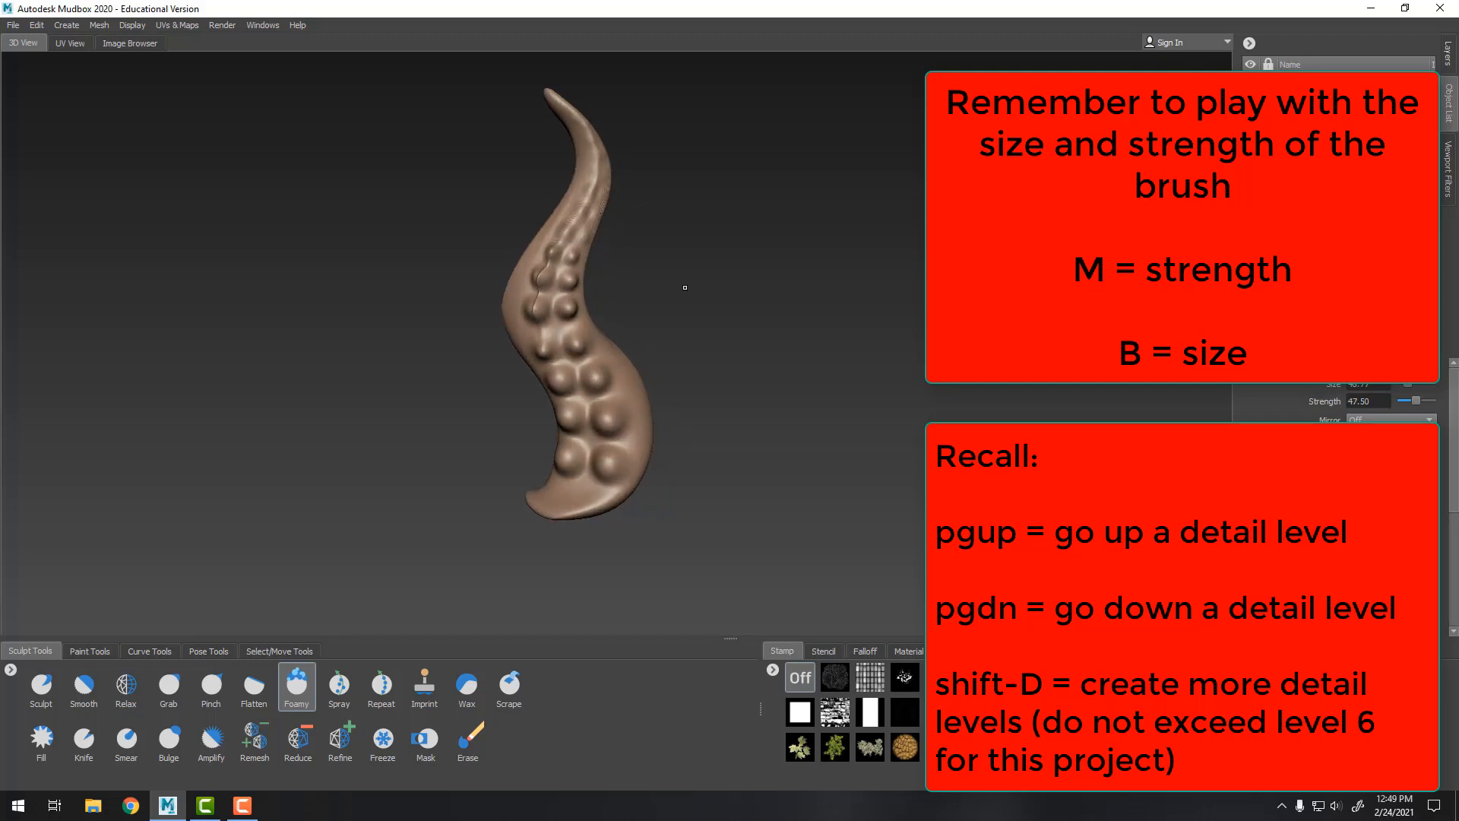
alt+middle_drag(684, 287, 677, 444)
alt+right_drag(676, 445, 730, 429)
alt+middle_drag(729, 430, 870, 380)
alt+drag(870, 380, 908, 372)
alt+right_drag(908, 372, 942, 365)
alt+middle_drag(598, 380, 543, 359)
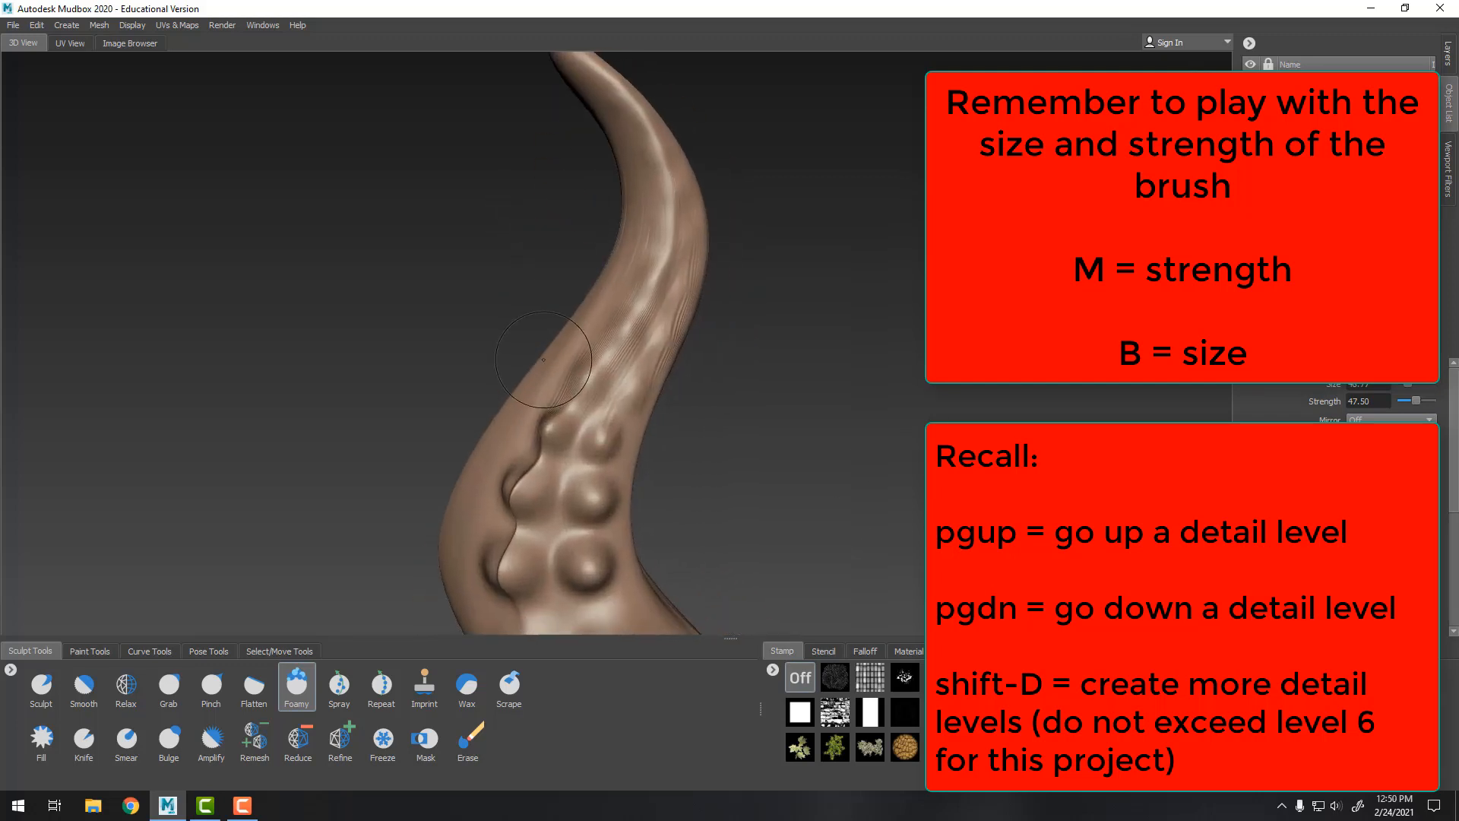
mouse_move(597, 377)
mouse_down()
mouse_move(583, 378)
mouse_move(628, 393)
mouse_up()
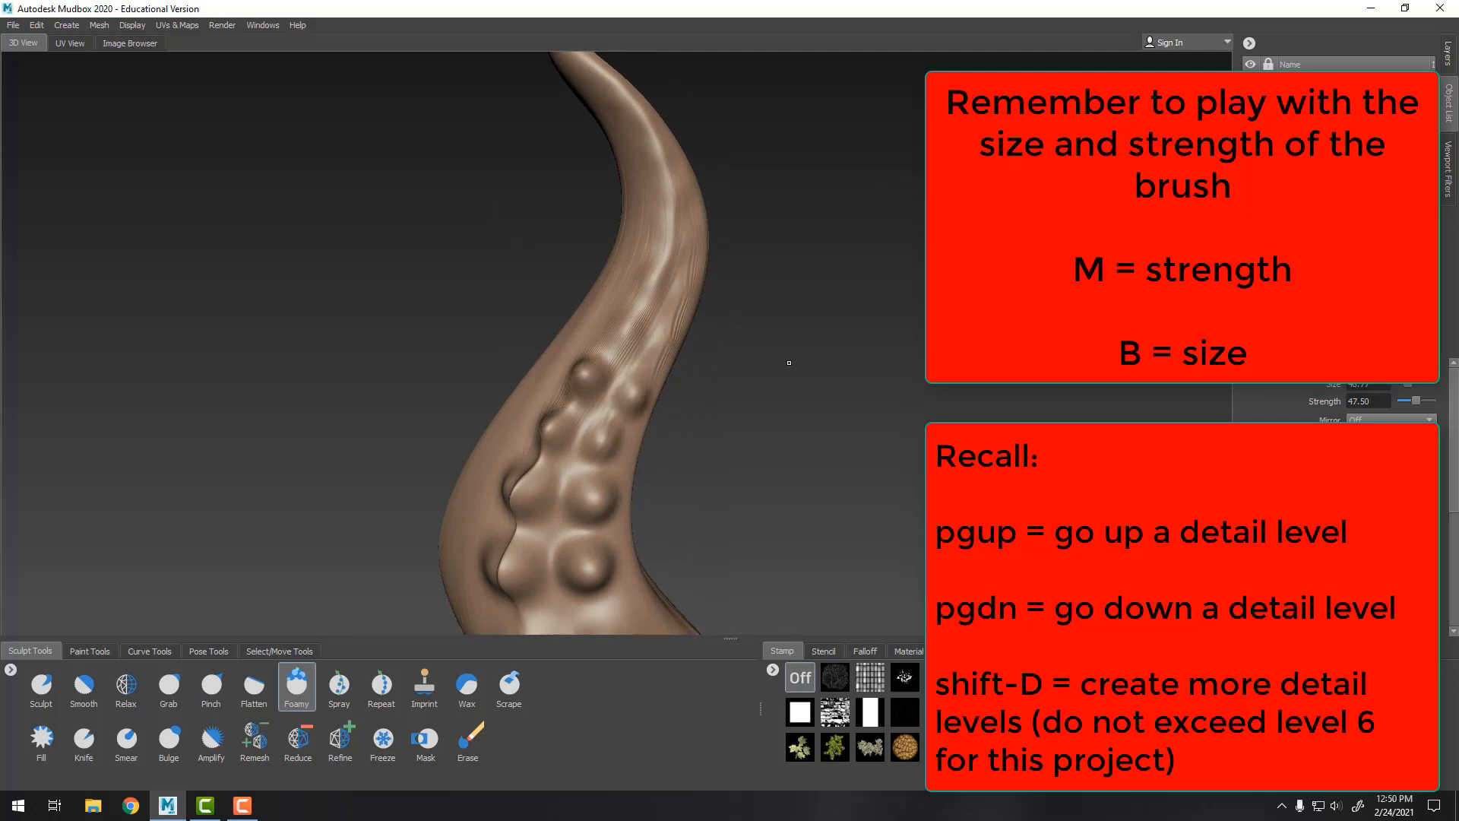
alt+drag(789, 362, 661, 368)
drag(570, 325, 546, 345)
key(ctrl+z)
drag(587, 351, 582, 364)
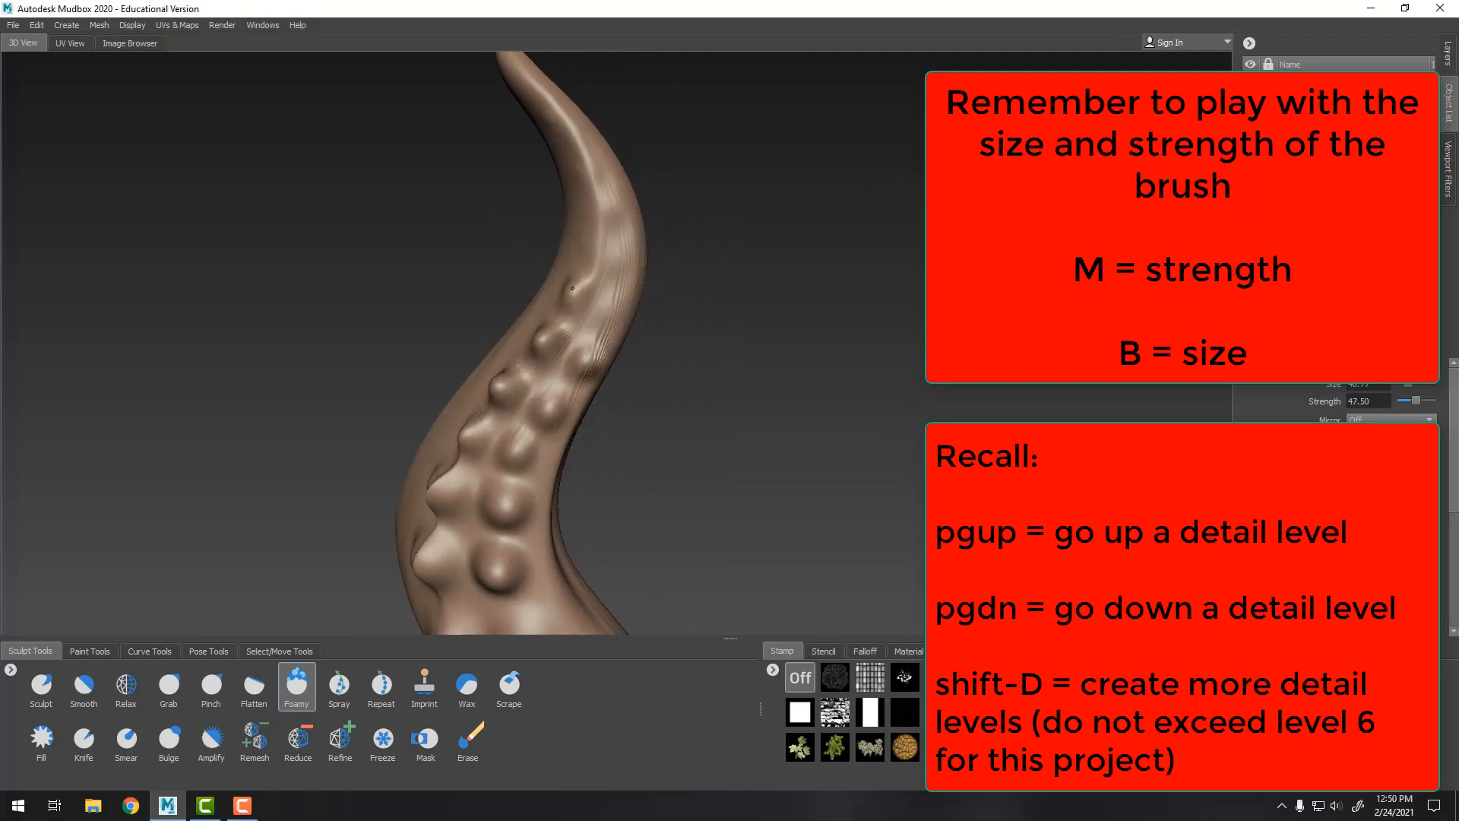
drag(572, 288, 581, 295)
alt+middle_drag(731, 258, 679, 482)
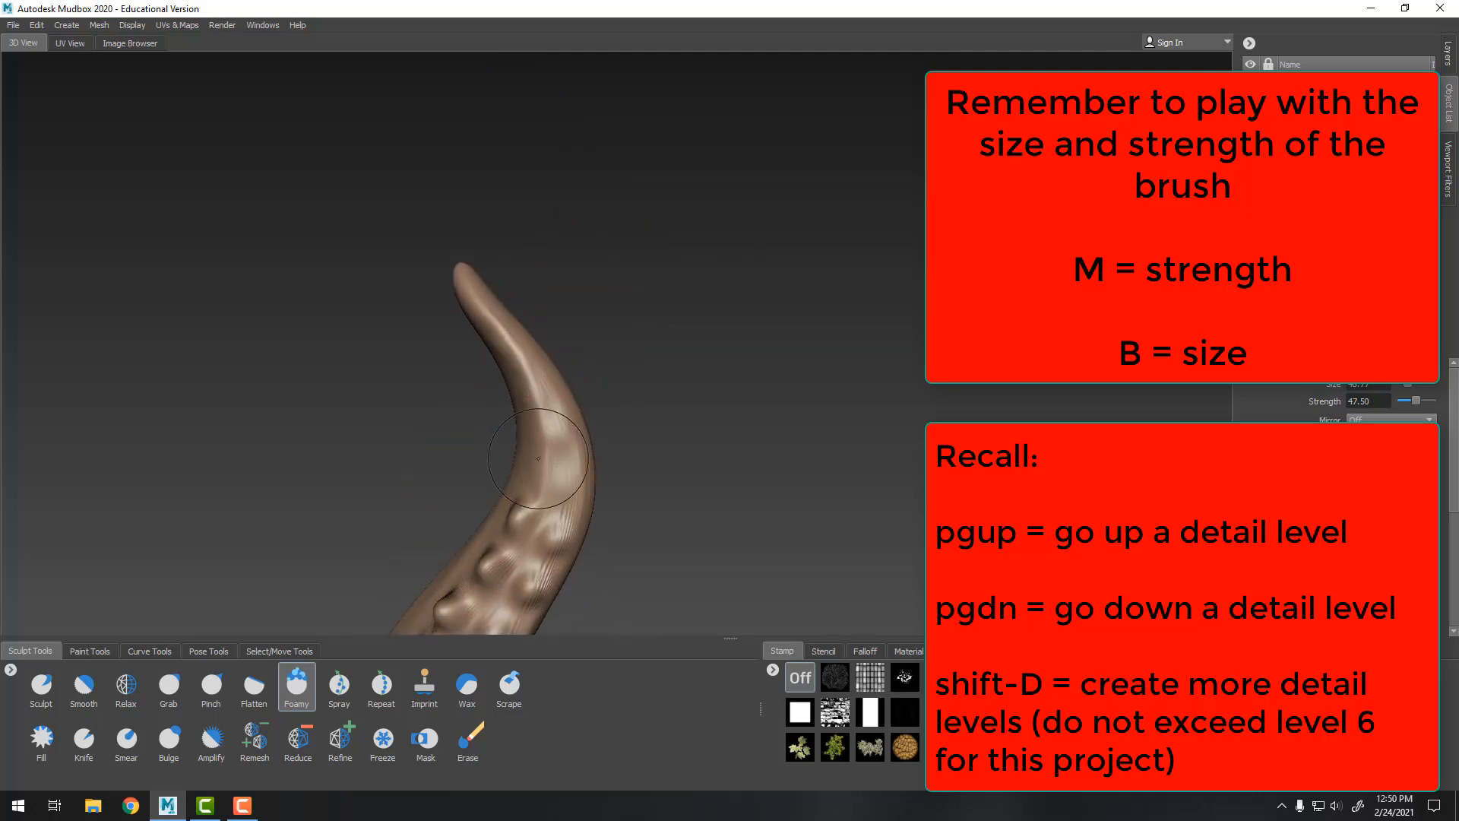
mouse_move(544, 461)
mouse_down()
mouse_move(539, 474)
mouse_move(560, 417)
mouse_move(533, 371)
mouse_up()
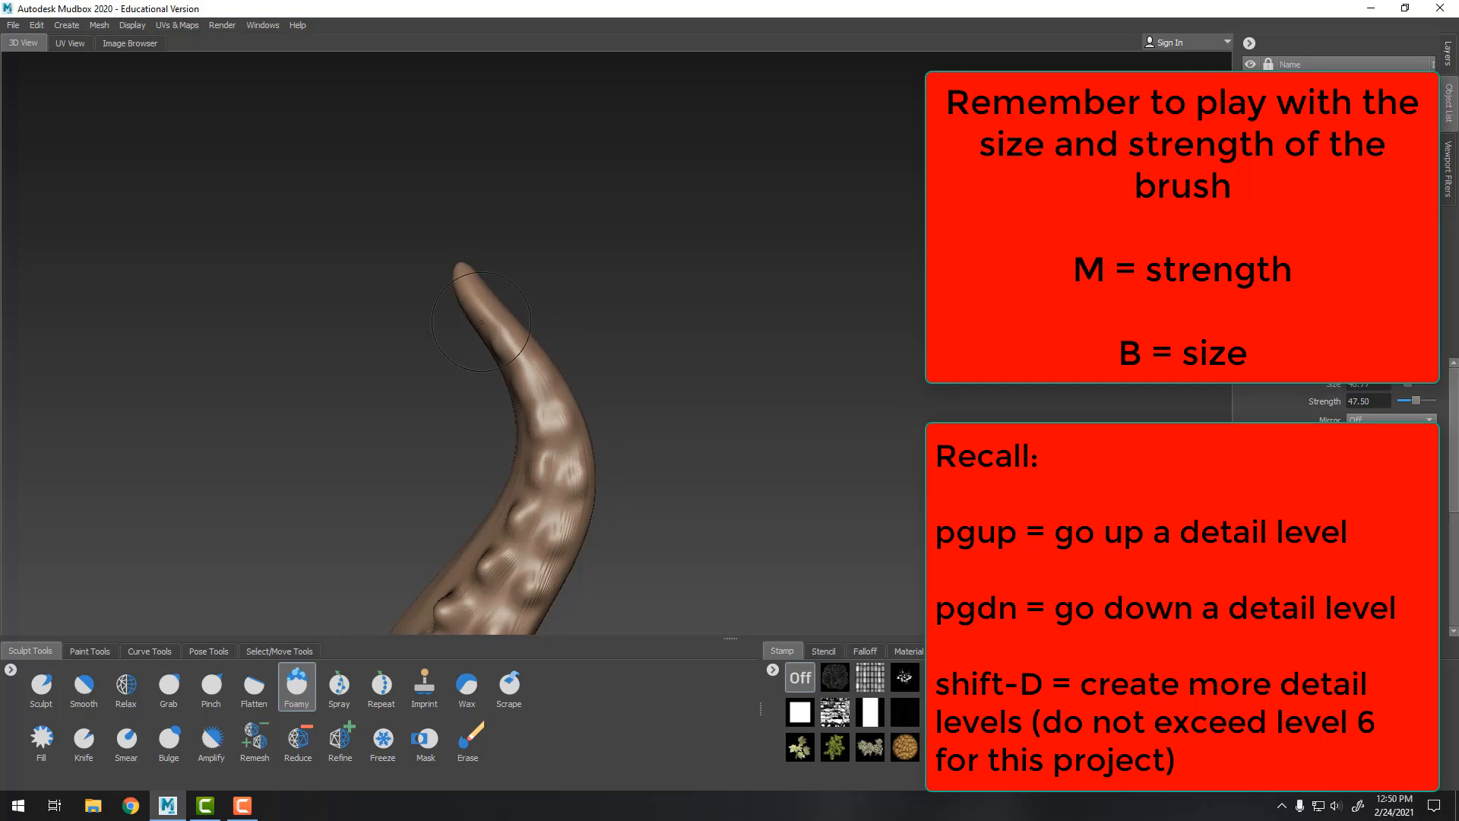
Flatten the suction cups on the tentacle's lower front with the Flatten brush
alt+right_drag(936, 419, 791, 425)
alt+middle_drag(791, 426, 794, 355)
alt+drag(795, 356, 799, 352)
alt+right_drag(798, 352, 779, 413)
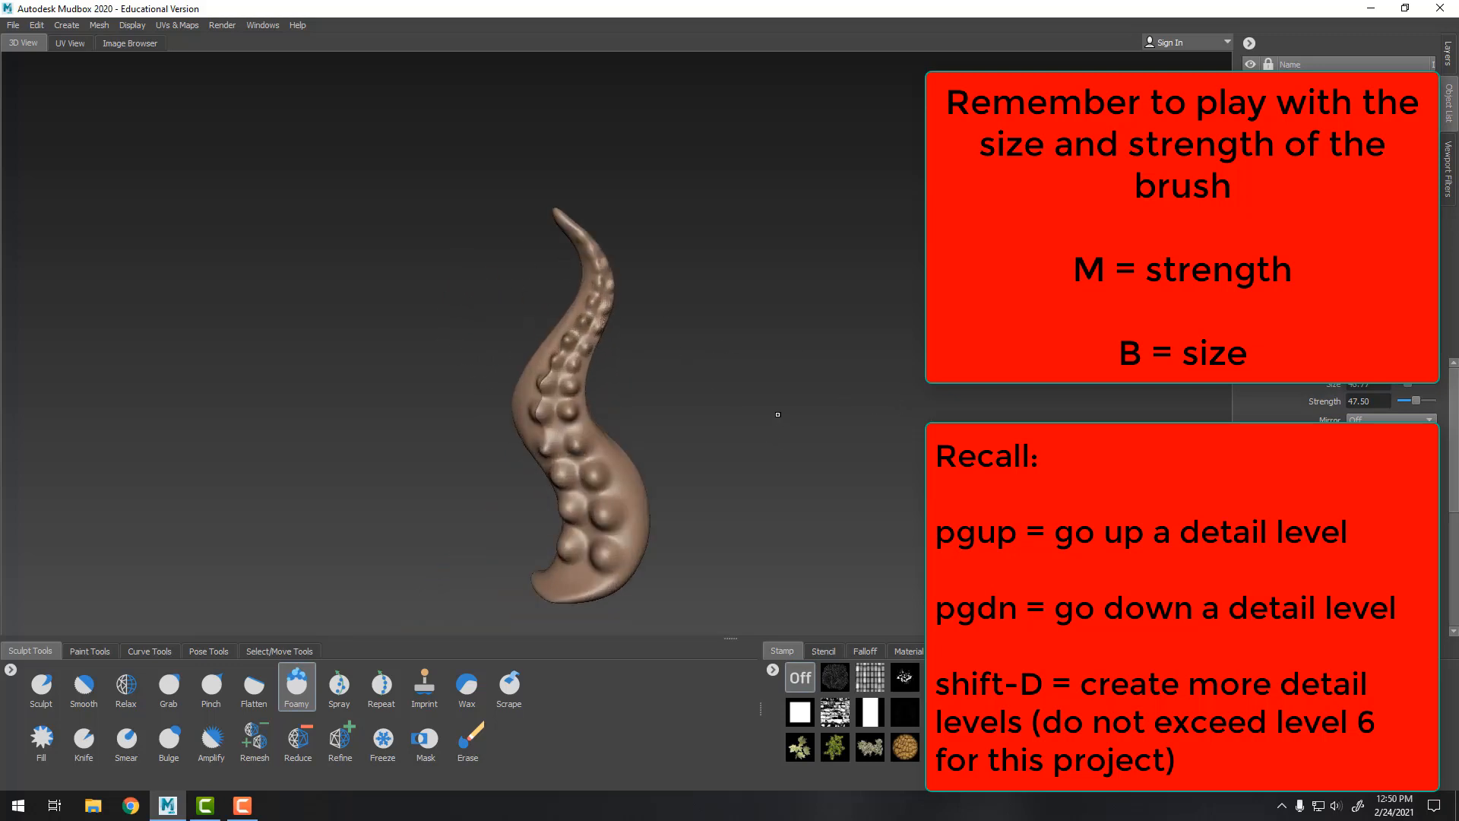
alt+drag(779, 413, 817, 449)
alt+right_drag(817, 448, 882, 509)
alt+middle_drag(882, 508, 847, 380)
alt+right_drag(848, 380, 768, 426)
alt+drag(768, 426, 714, 441)
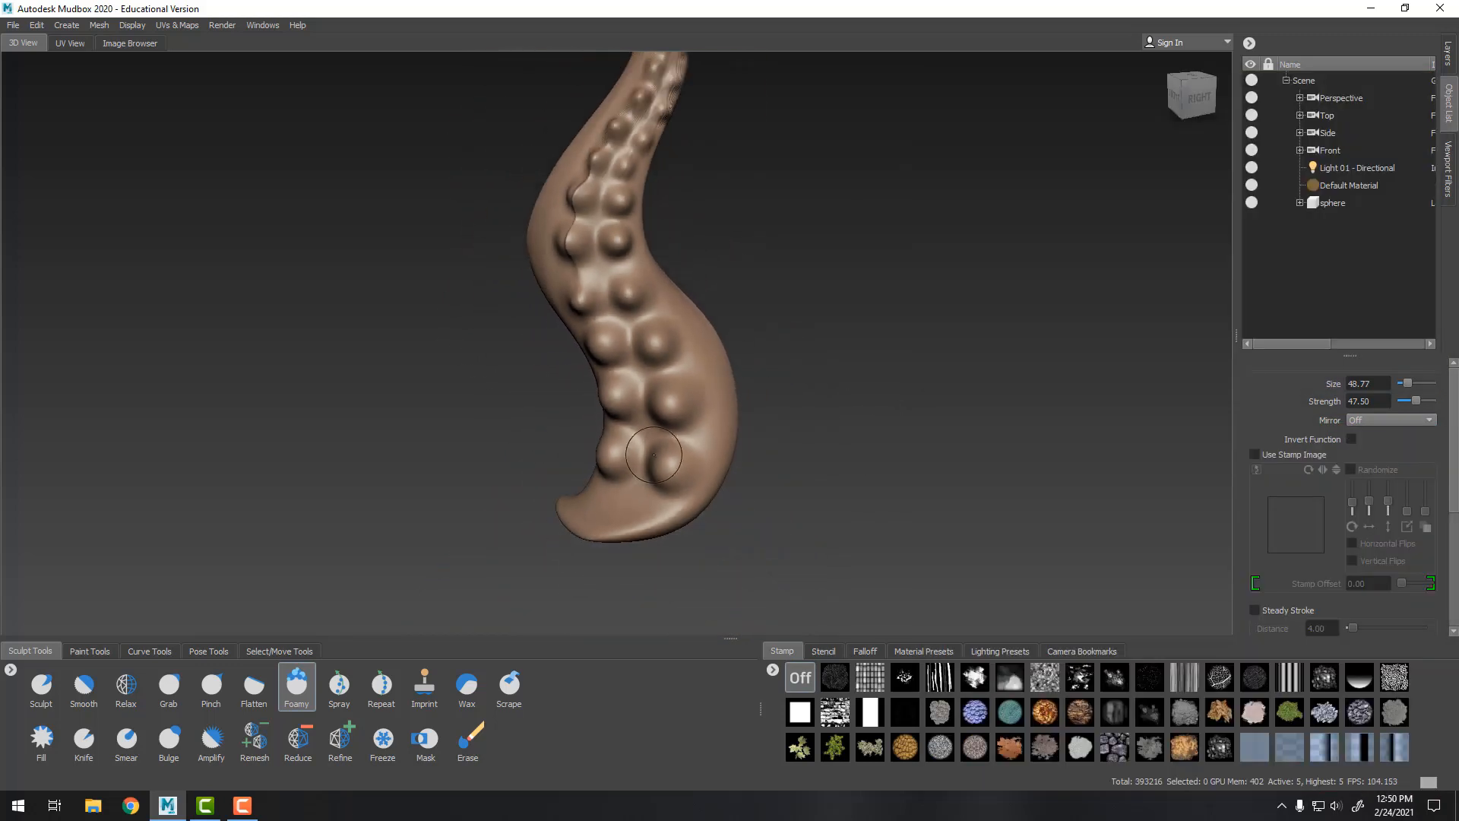
alt+drag(810, 456, 692, 446)
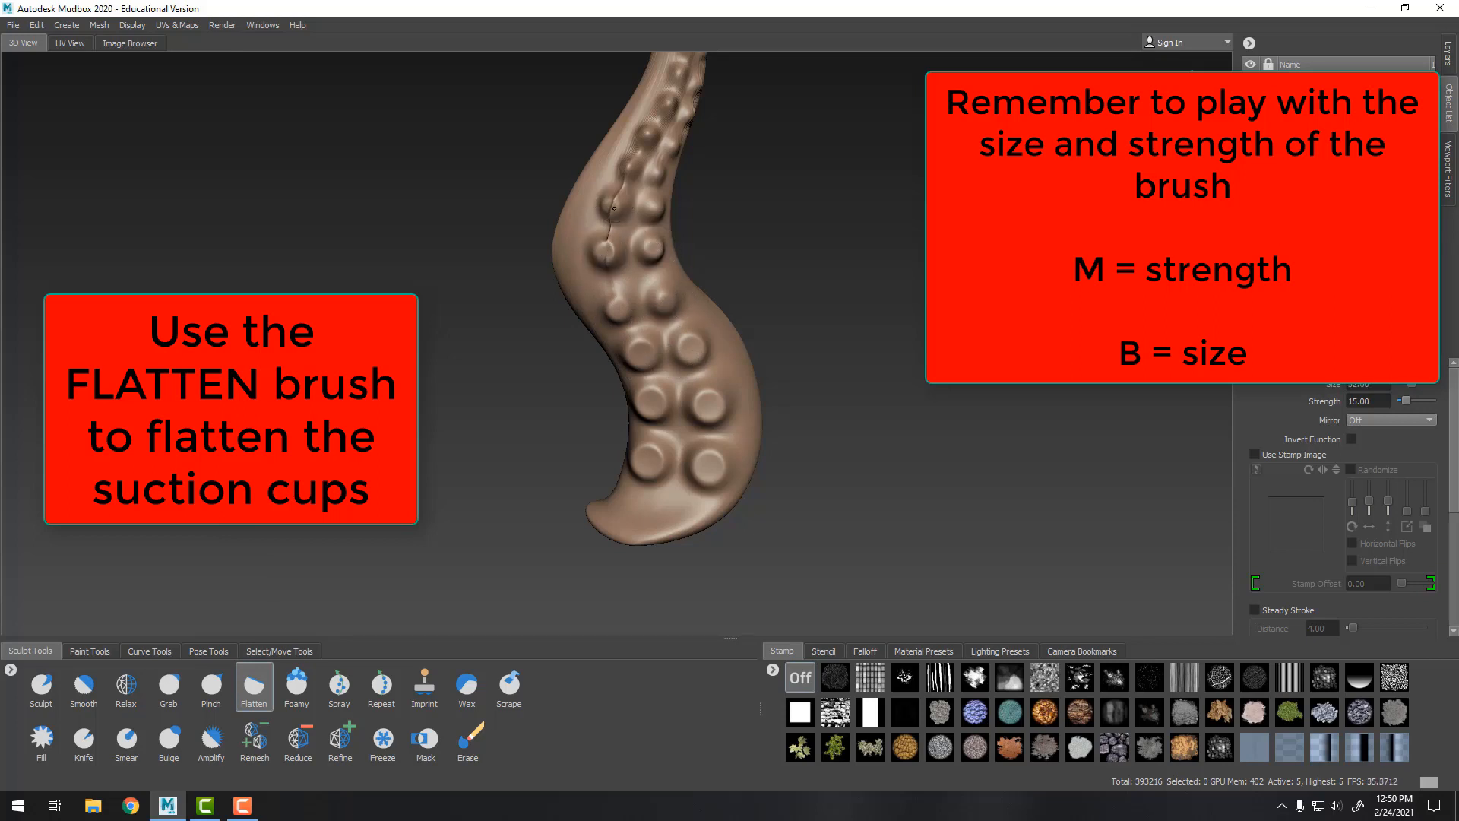
Flatten the suction cups higher up toward the tip, resizing the Flatten brush
alt+drag(897, 208, 829, 209)
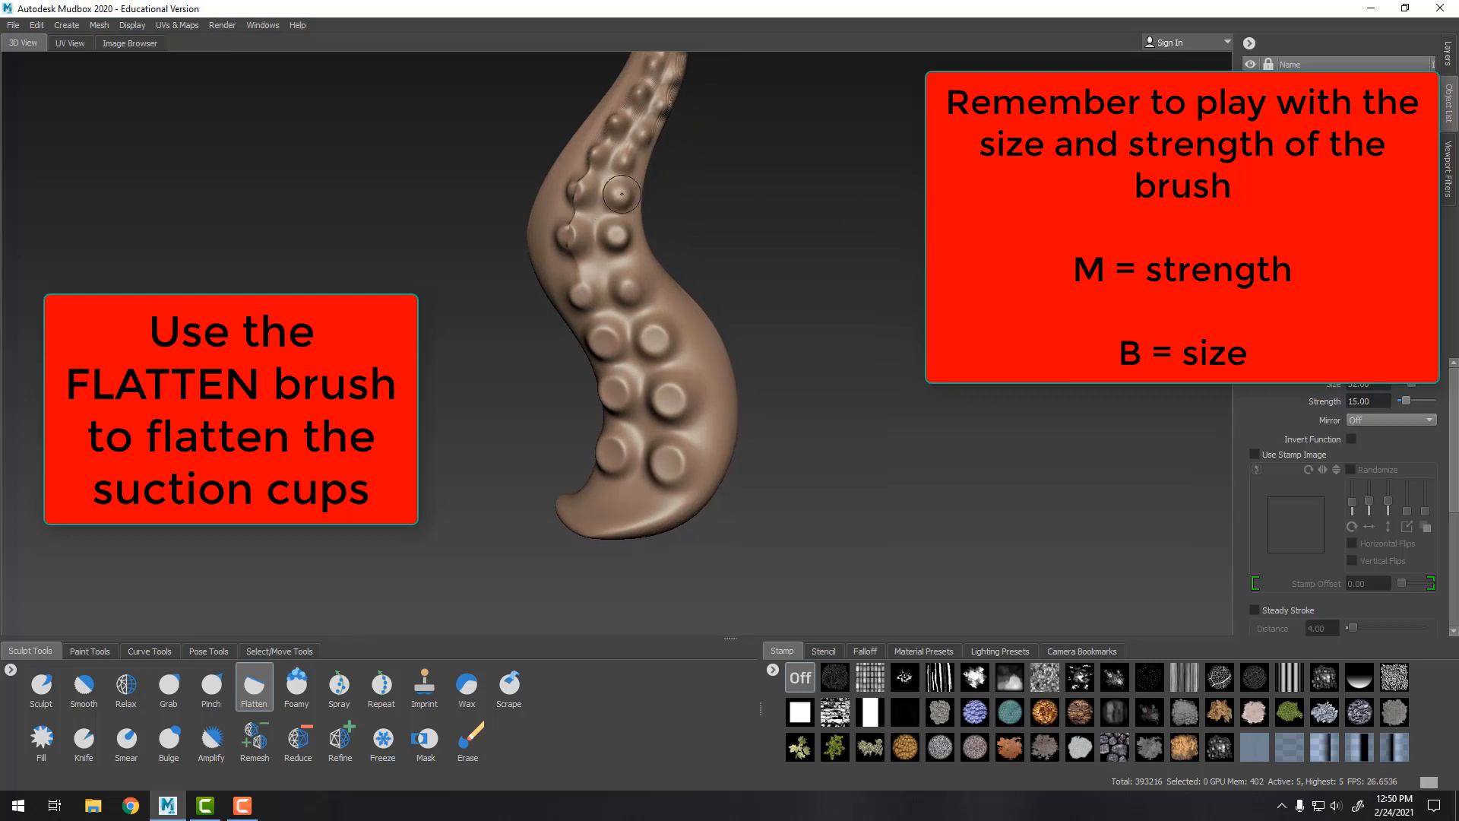
alt+middle_drag(622, 194, 613, 386)
alt+right_drag(613, 386, 675, 378)
drag(520, 360, 534, 364)
drag(613, 386, 608, 373)
mouse_move(575, 263)
mouse_down()
mouse_move(847, 278)
mouse_move(734, 331)
mouse_up()
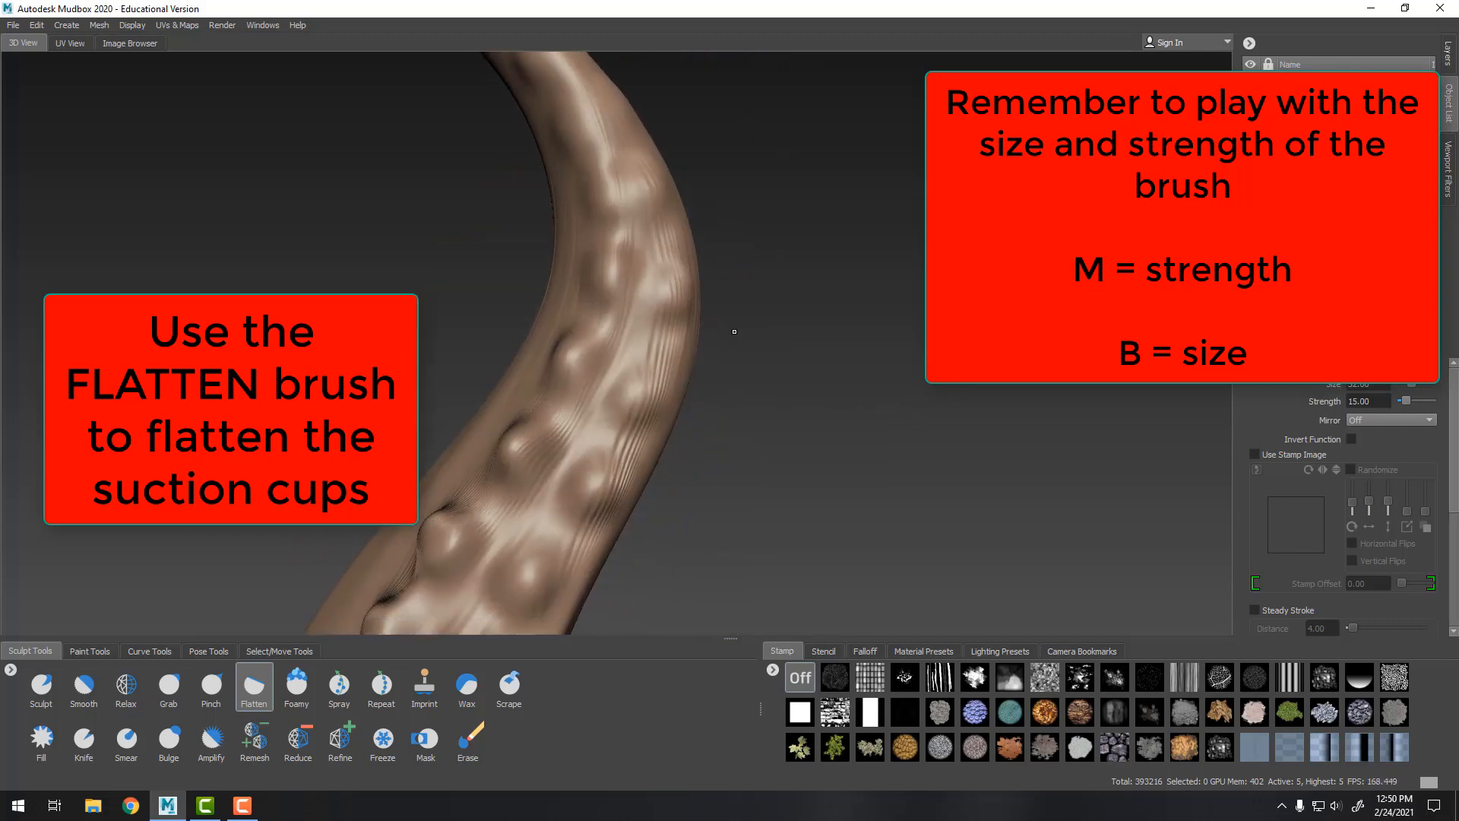
key(b)
drag(612, 299, 557, 403)
mouse_move(511, 450)
mouse_down()
mouse_move(599, 500)
mouse_move(591, 484)
mouse_up()
mouse_move(565, 376)
mouse_down()
mouse_move(576, 362)
mouse_move(632, 377)
mouse_up()
drag(607, 267, 620, 273)
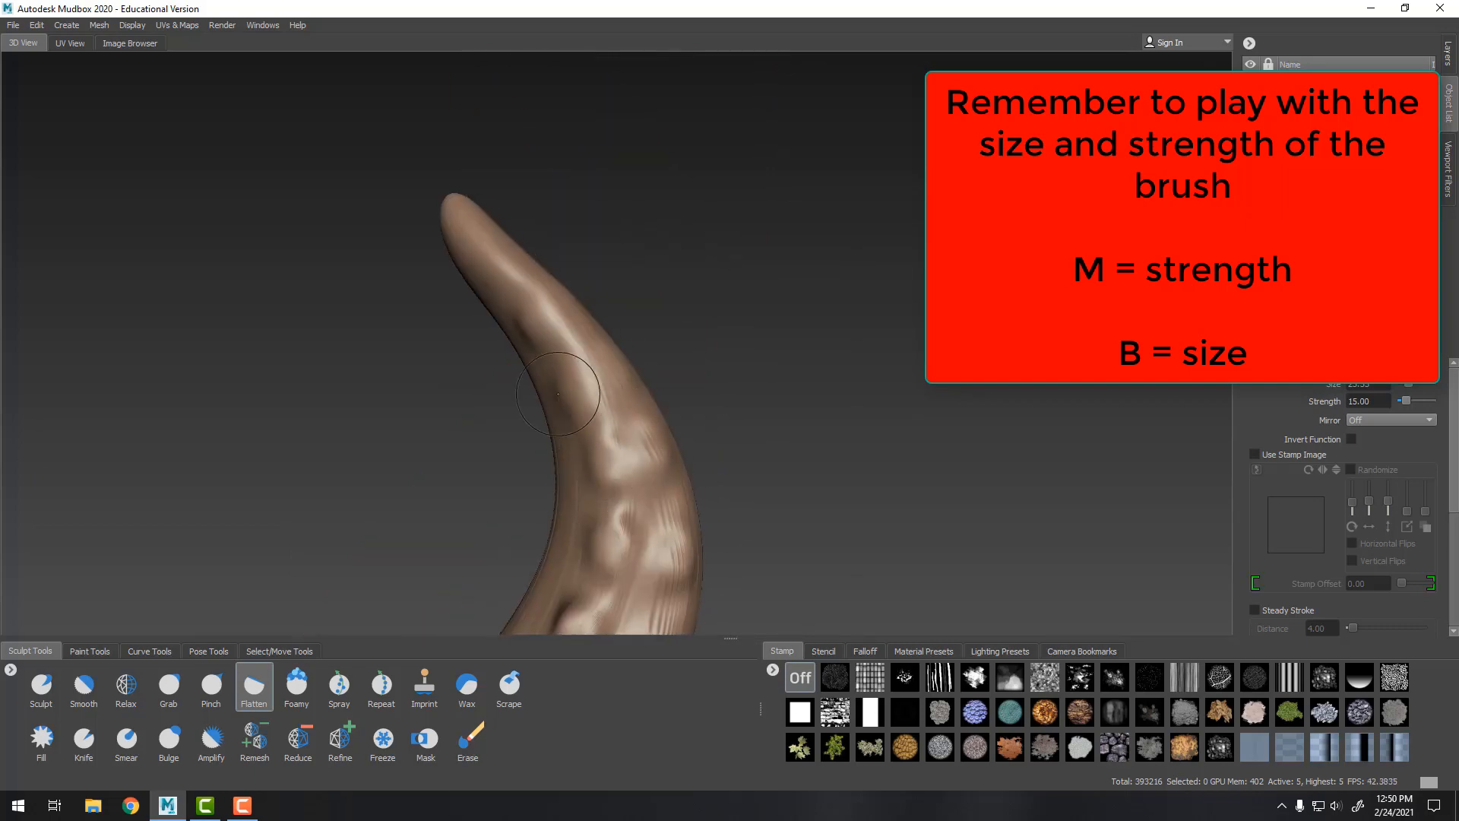
Orbit and zoom around the tentacle to inspect the suction cups from several angles
scroll(607, 323, down, 10)
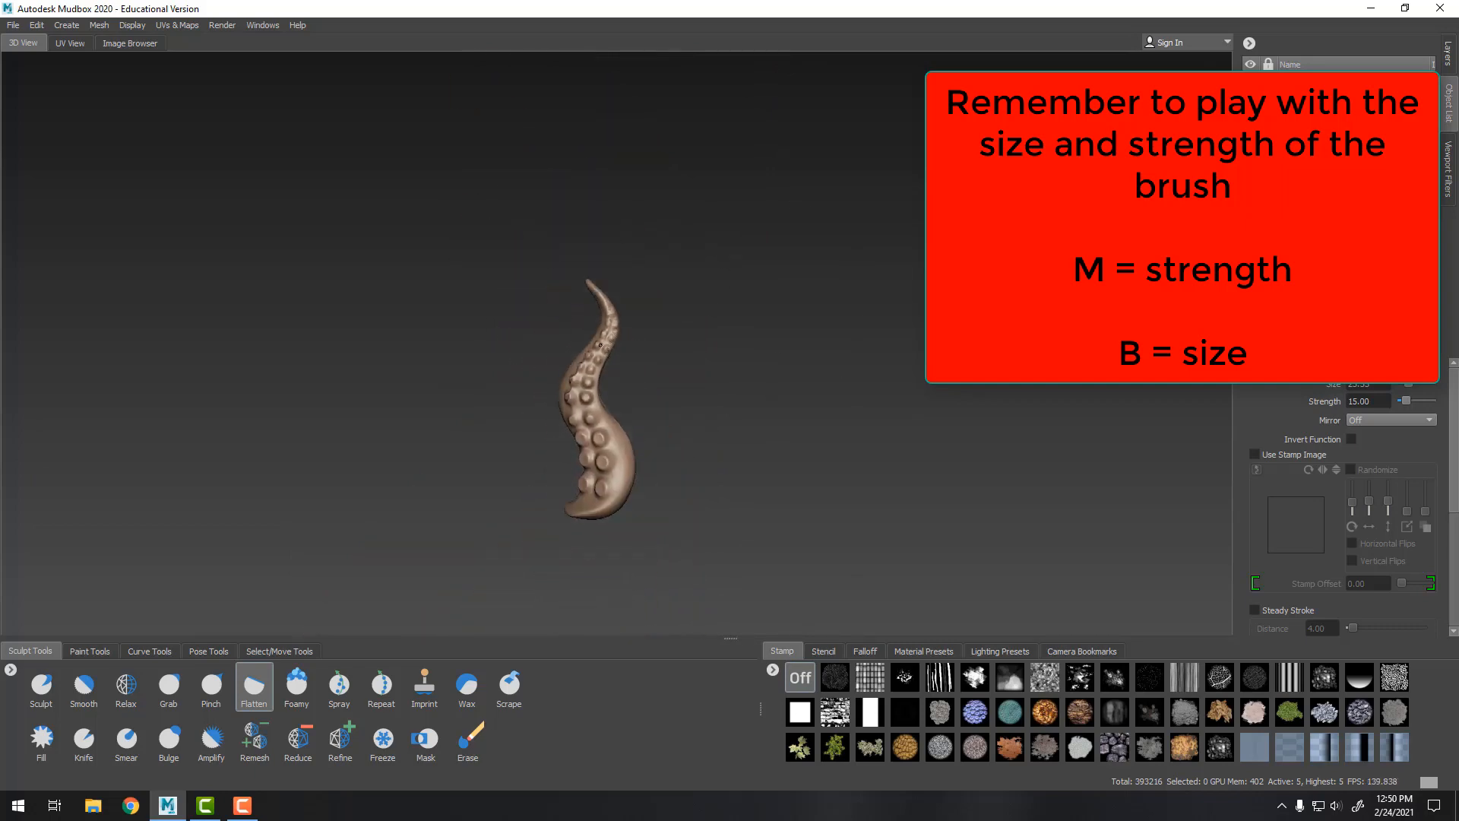
scroll(641, 325, up, 4)
alt+middle_drag(684, 426, 772, 373)
mouse_move(836, 403)
alt+mouse_down()
mouse_move(963, 416)
mouse_move(854, 404)
alt+mouse_up()
alt+middle_drag(854, 404, 790, 342)
scroll(790, 342, up, 3)
scroll(790, 342, down, 6)
alt+drag(791, 342, 897, 502)
scroll(897, 501, up, 6)
alt+middle_drag(897, 502, 843, 459)
alt+middle_drag(925, 438, 950, 473)
scroll(950, 473, down, 6)
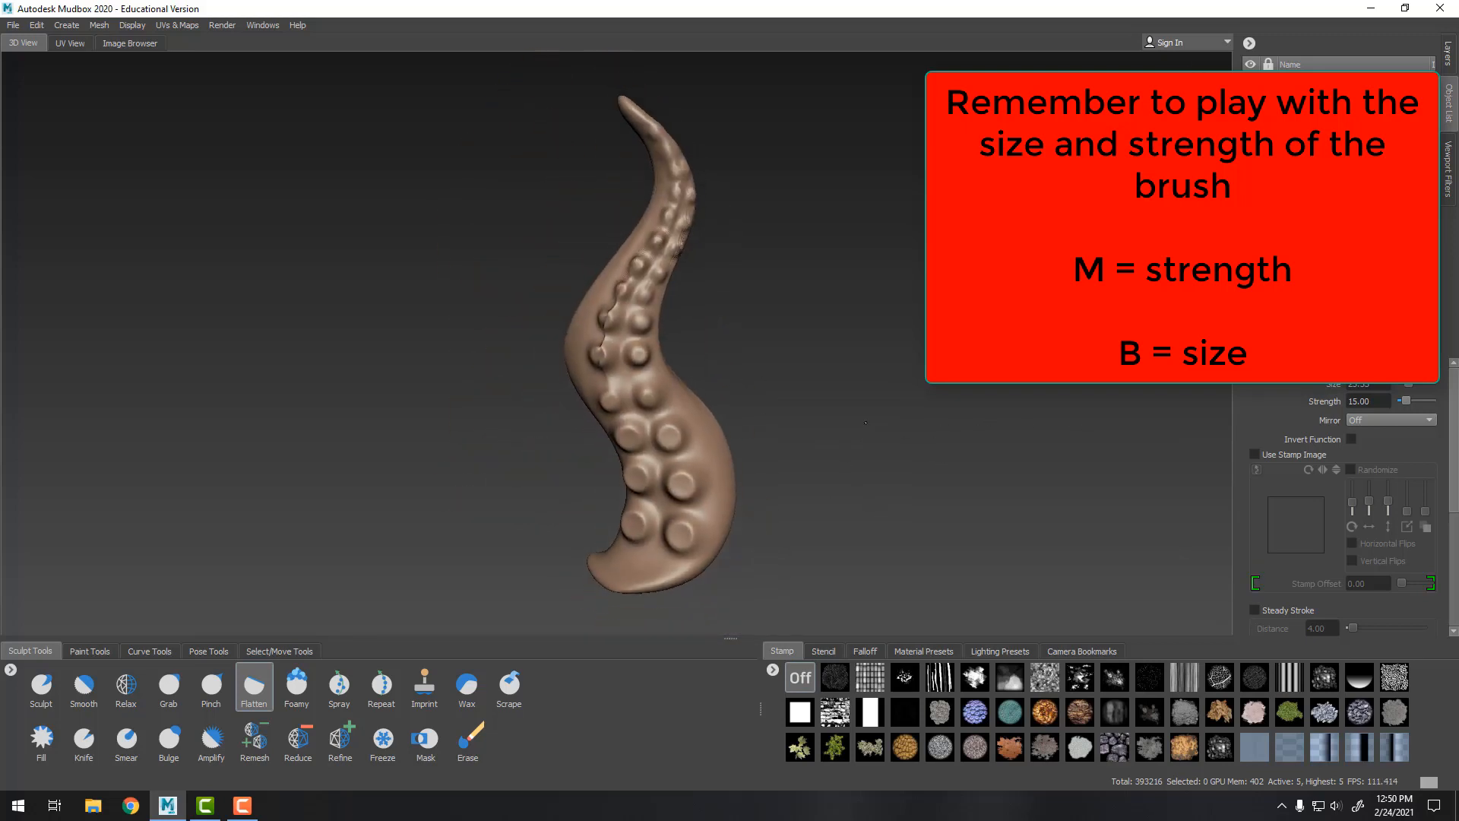
alt+drag(950, 426, 1093, 305)
alt+middle_drag(1092, 305, 1044, 382)
scroll(734, 339, up, 6)
alt+drag(654, 375, 730, 374)
alt+middle_drag(729, 374, 805, 366)
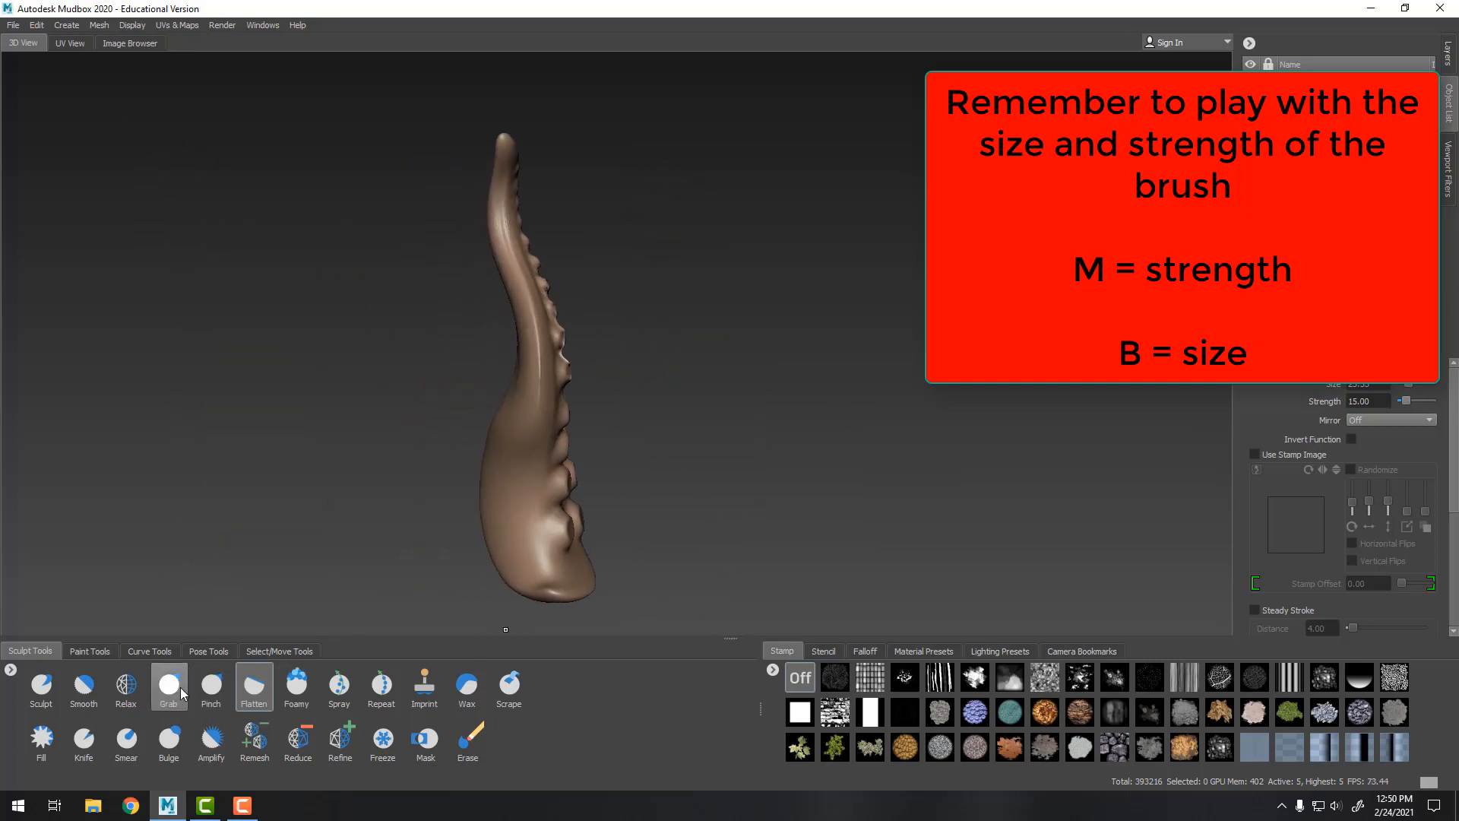
Step down to subdivision level 2 and reshape the tentacle's overall silhouette with a Grab brush of about 407
key(Page_Down)
key(Page_Down)
key(Page_Down)
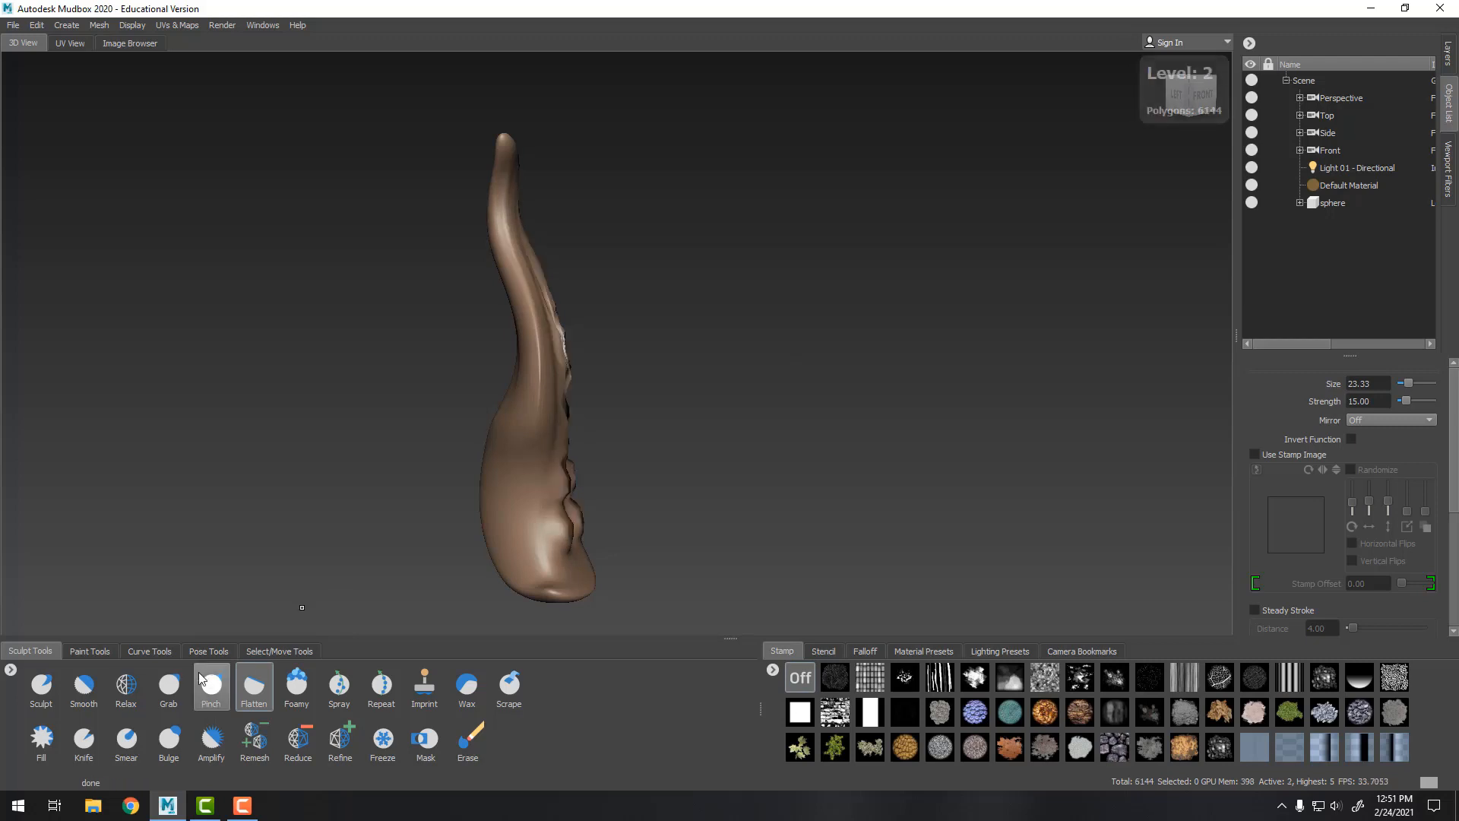
click(169, 684)
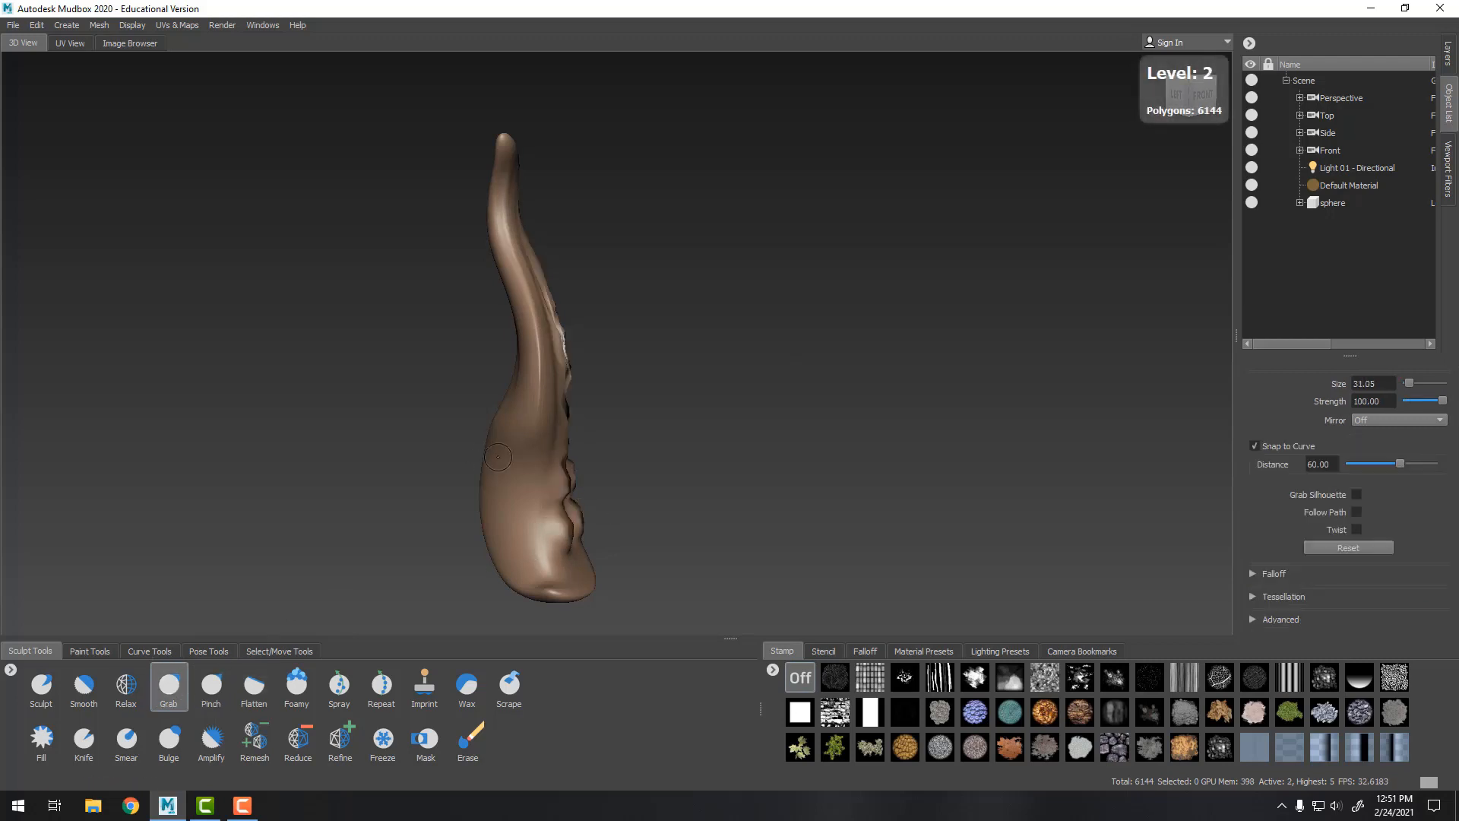
key(b)
mouse_move(502, 487)
mouse_down()
mouse_move(623, 486)
mouse_move(486, 485)
mouse_up()
drag(520, 353, 531, 351)
drag(523, 219, 513, 221)
mouse_move(687, 264)
alt+mouse_down()
mouse_move(656, 344)
mouse_move(605, 326)
mouse_move(569, 373)
alt+mouse_up()
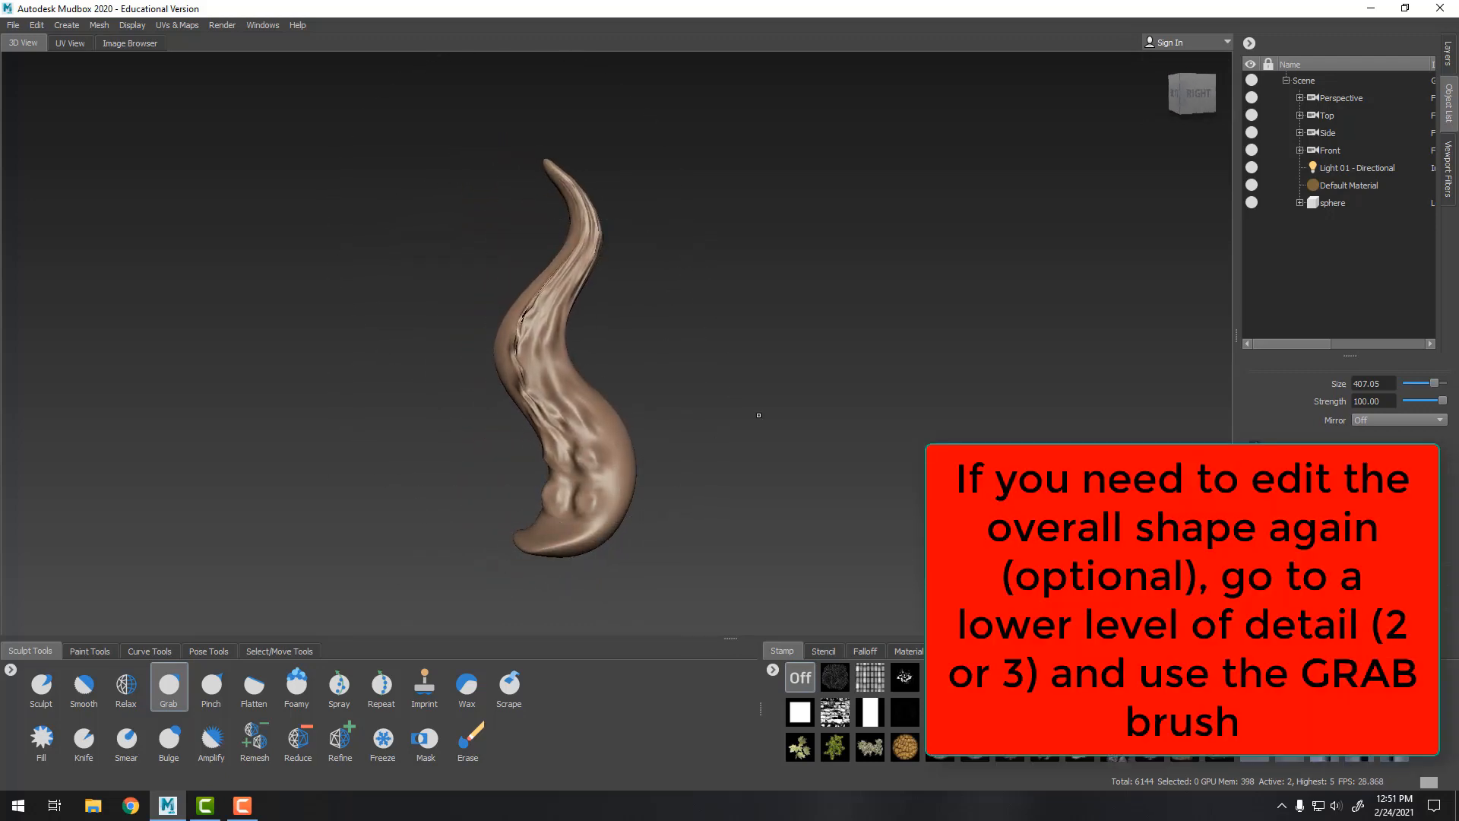
Reshape the tentacle's tip with the Grab brush reduced to about 142
mouse_move(755, 414)
alt+mouse_down()
mouse_move(583, 434)
mouse_move(676, 417)
alt+mouse_up()
alt+middle_drag(694, 311, 697, 387)
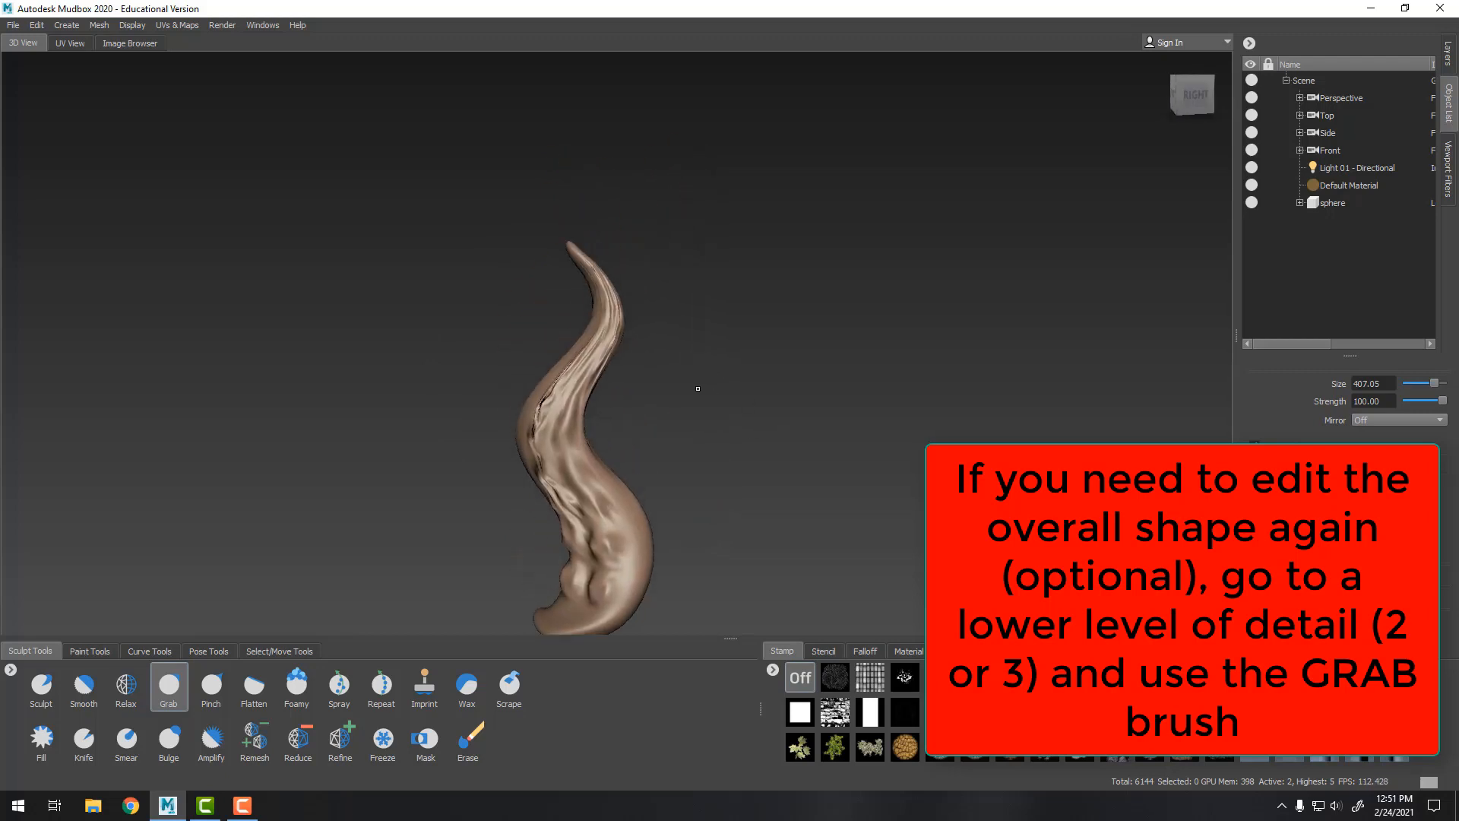
alt+right_drag(697, 388, 769, 331)
alt+middle_drag(769, 331, 897, 572)
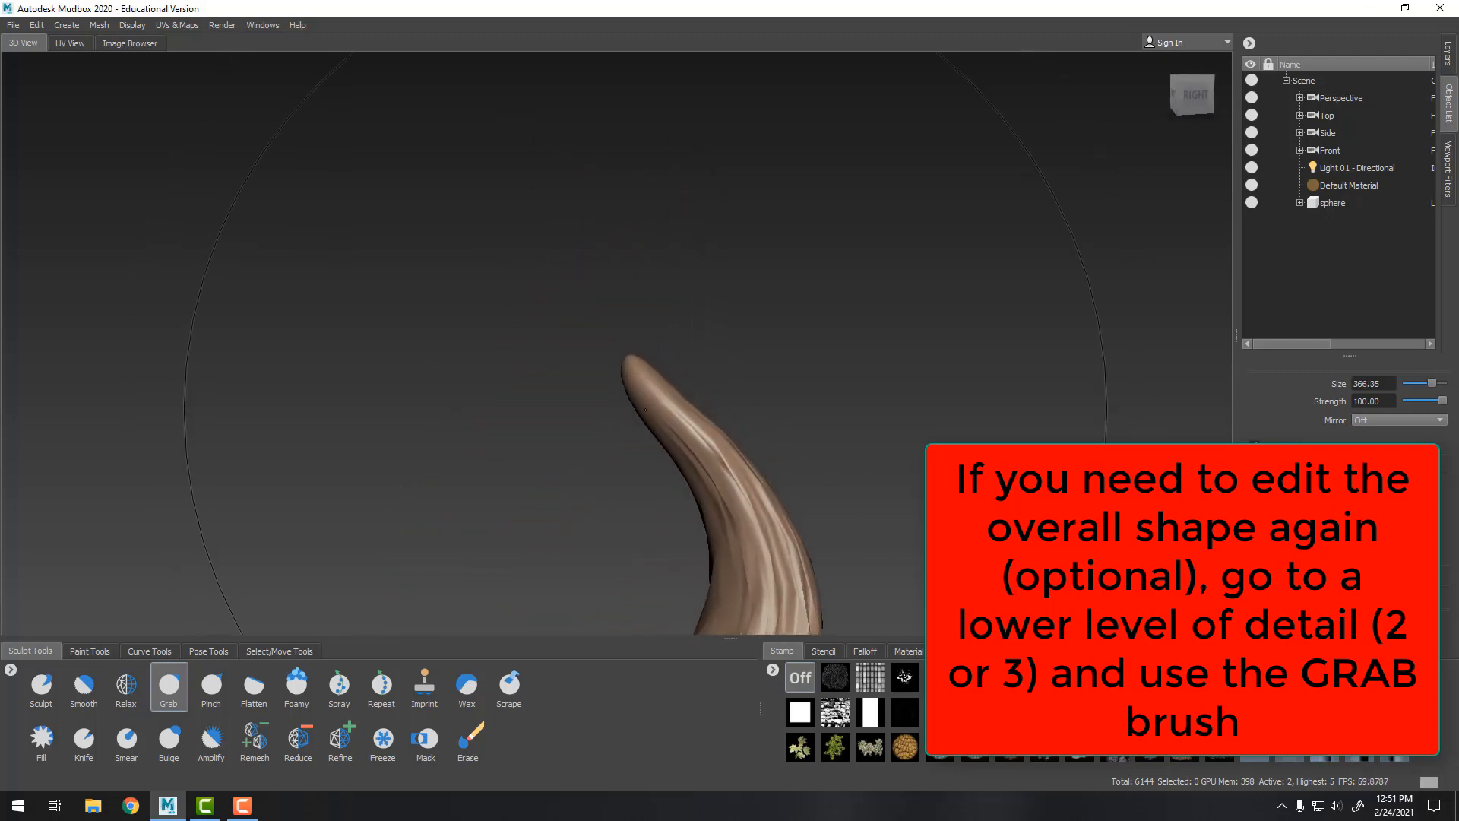
drag(633, 364, 624, 335)
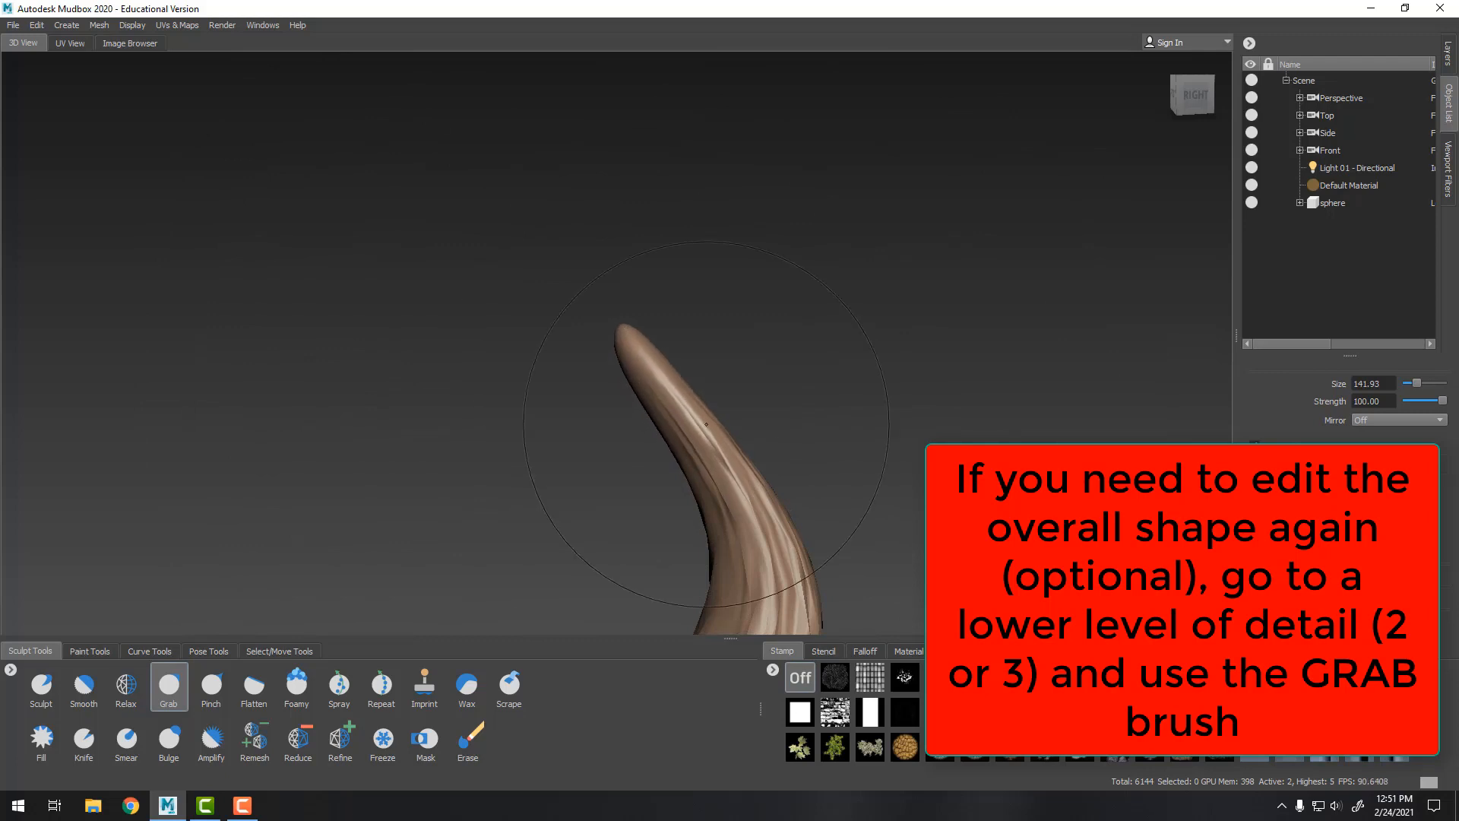
drag(711, 428, 634, 393)
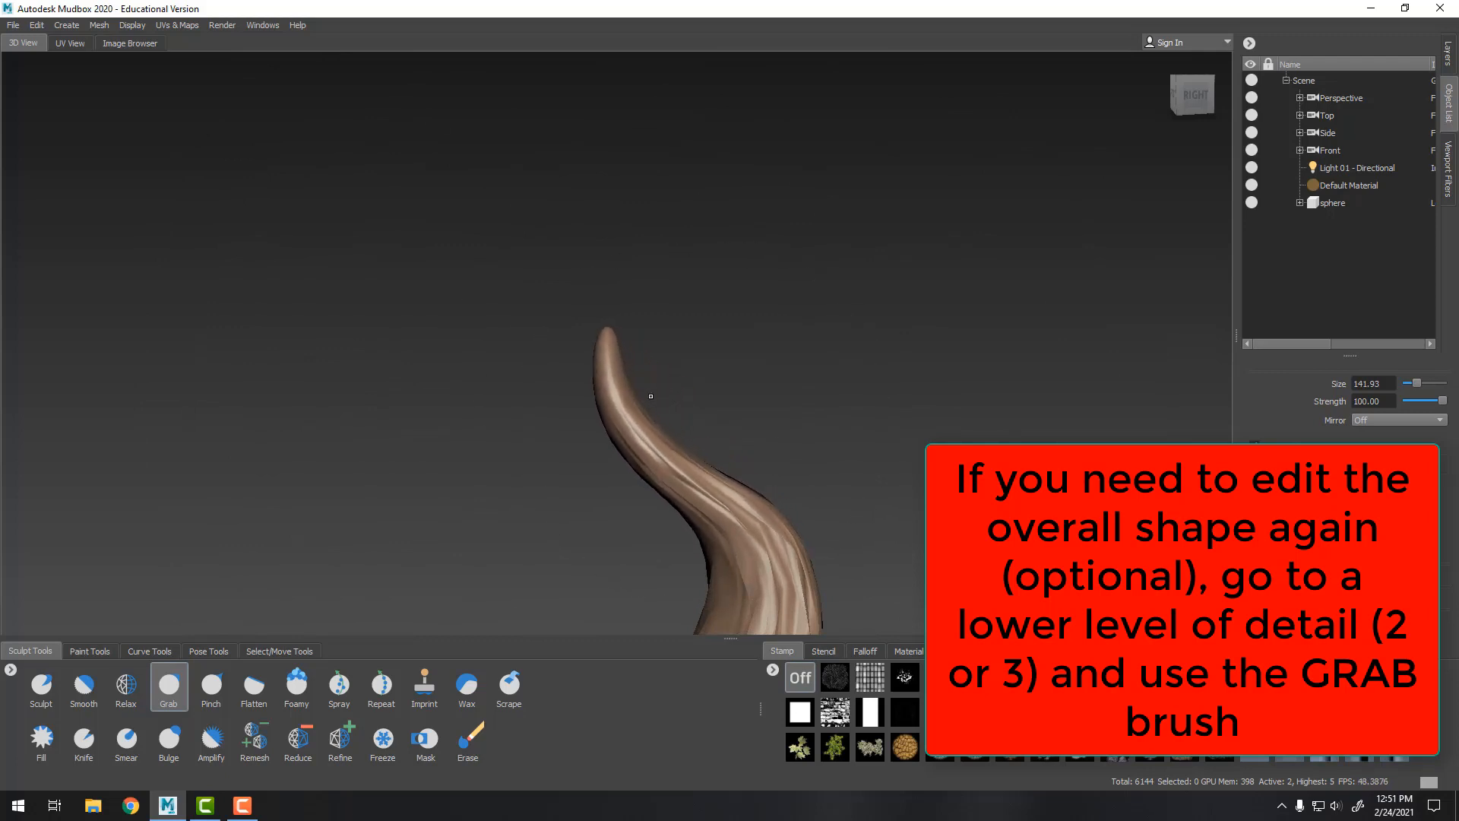
scroll(904, 359, down, 10)
alt+middle_drag(923, 382, 904, 359)
scroll(904, 359, up, 2)
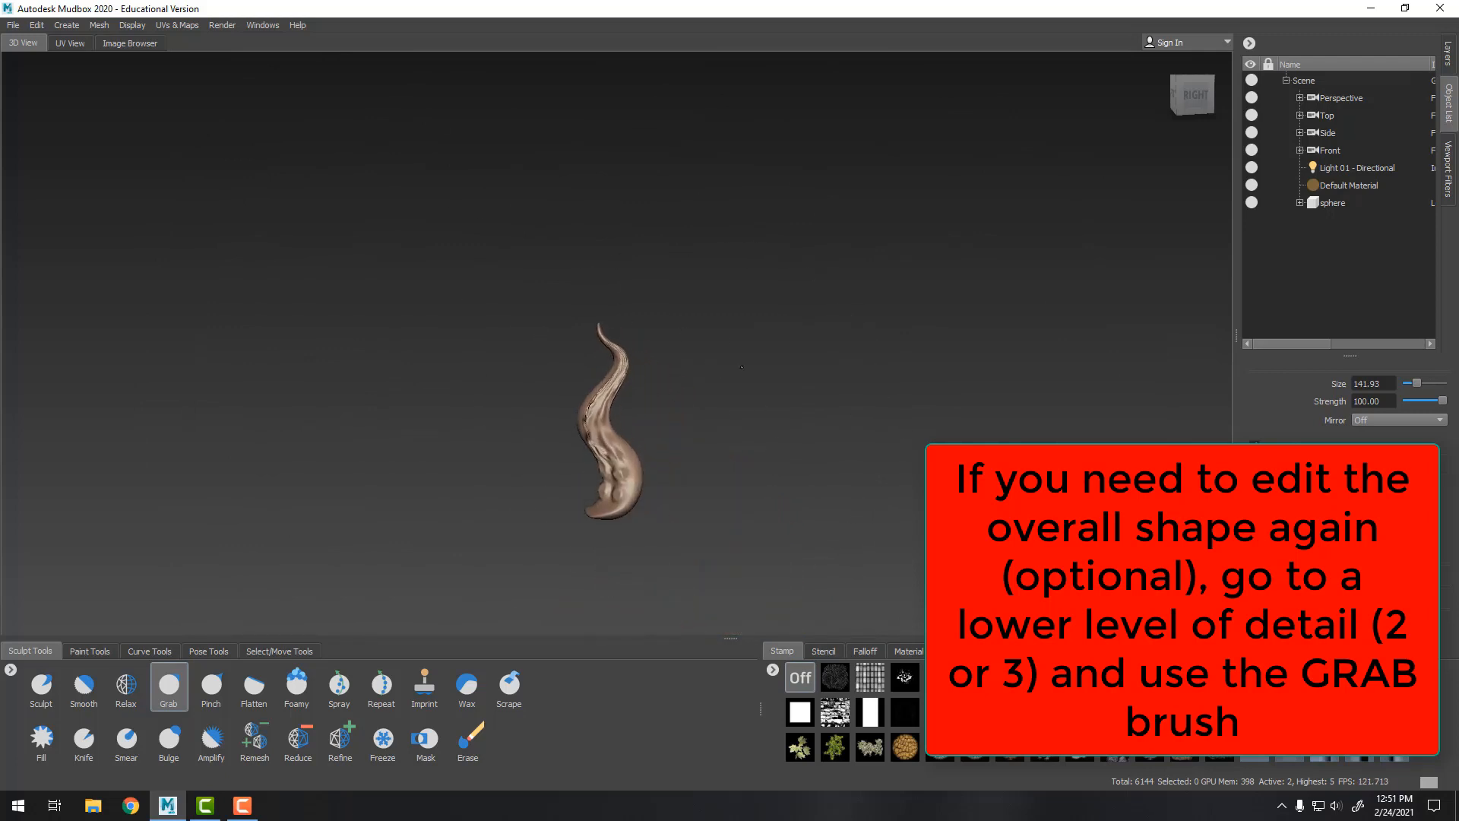
Step back up to the highest subdivision level, 5, and frame the suction cups up close
key(Page_Up)
key(Page_Up)
key(Page_Up)
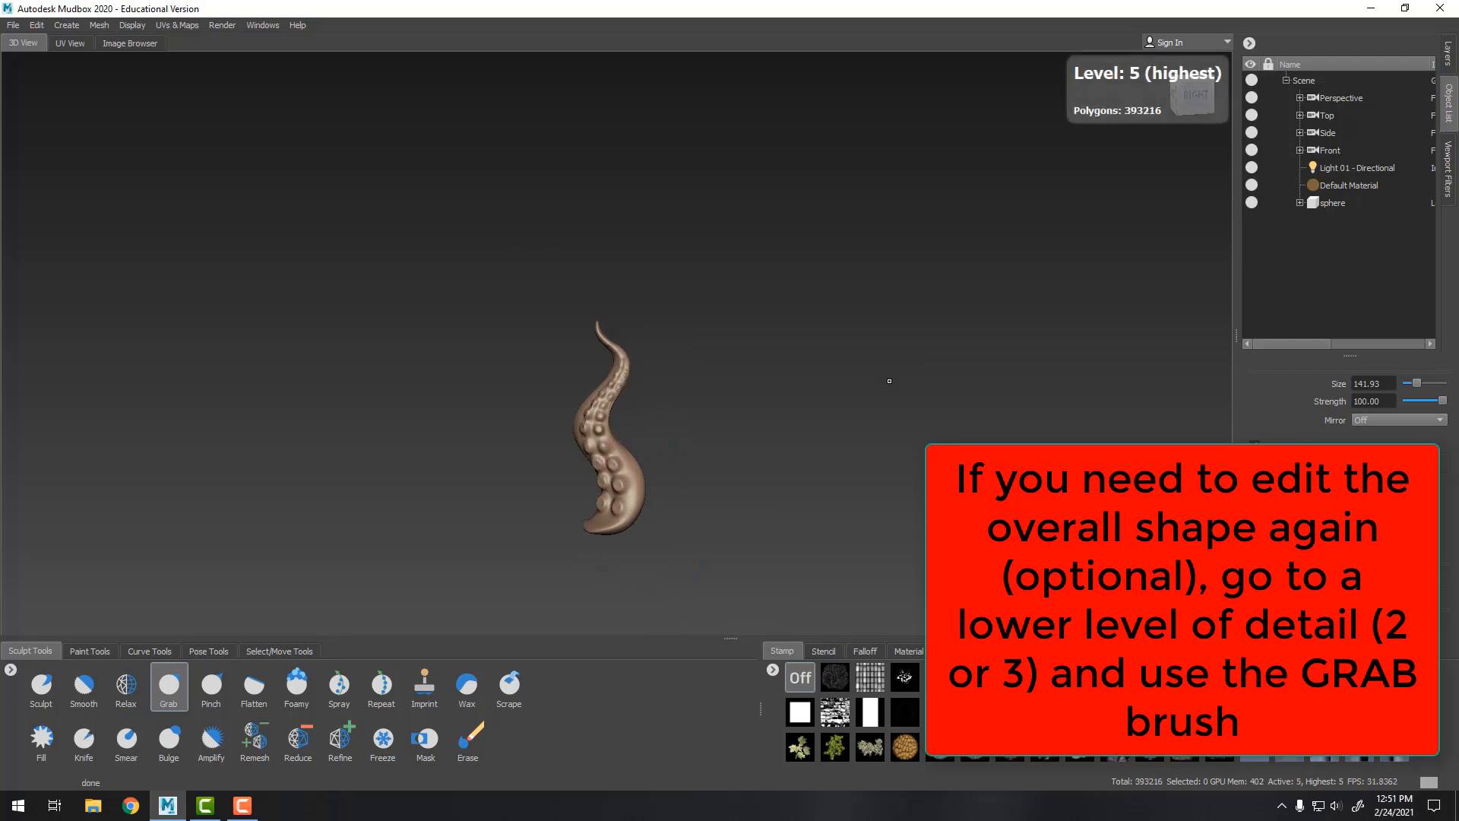
alt+right_drag(870, 338, 840, 545)
alt+middle_drag(841, 545, 828, 372)
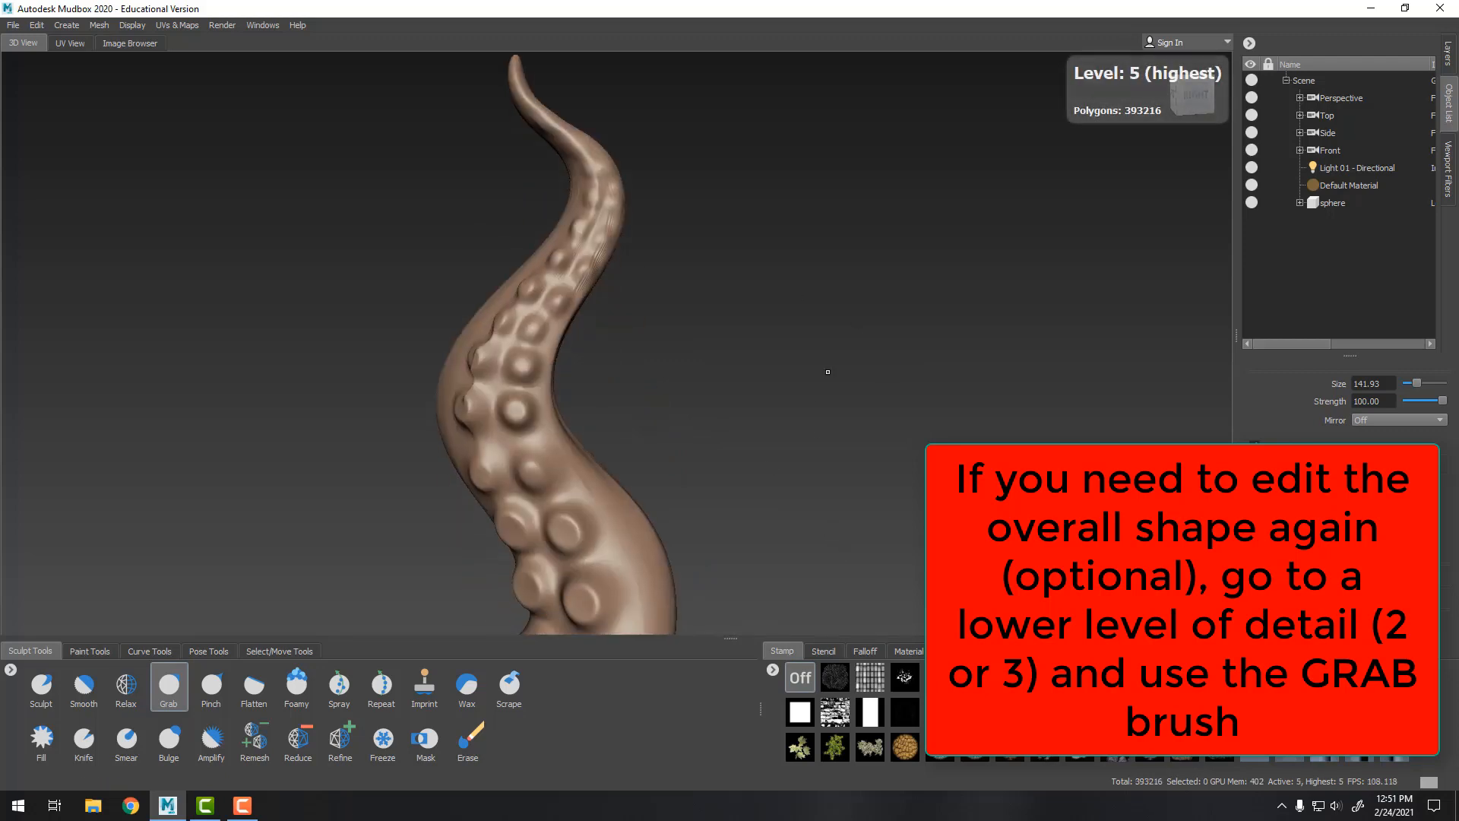
alt+right_drag(827, 371, 643, 365)
alt+drag(642, 365, 697, 404)
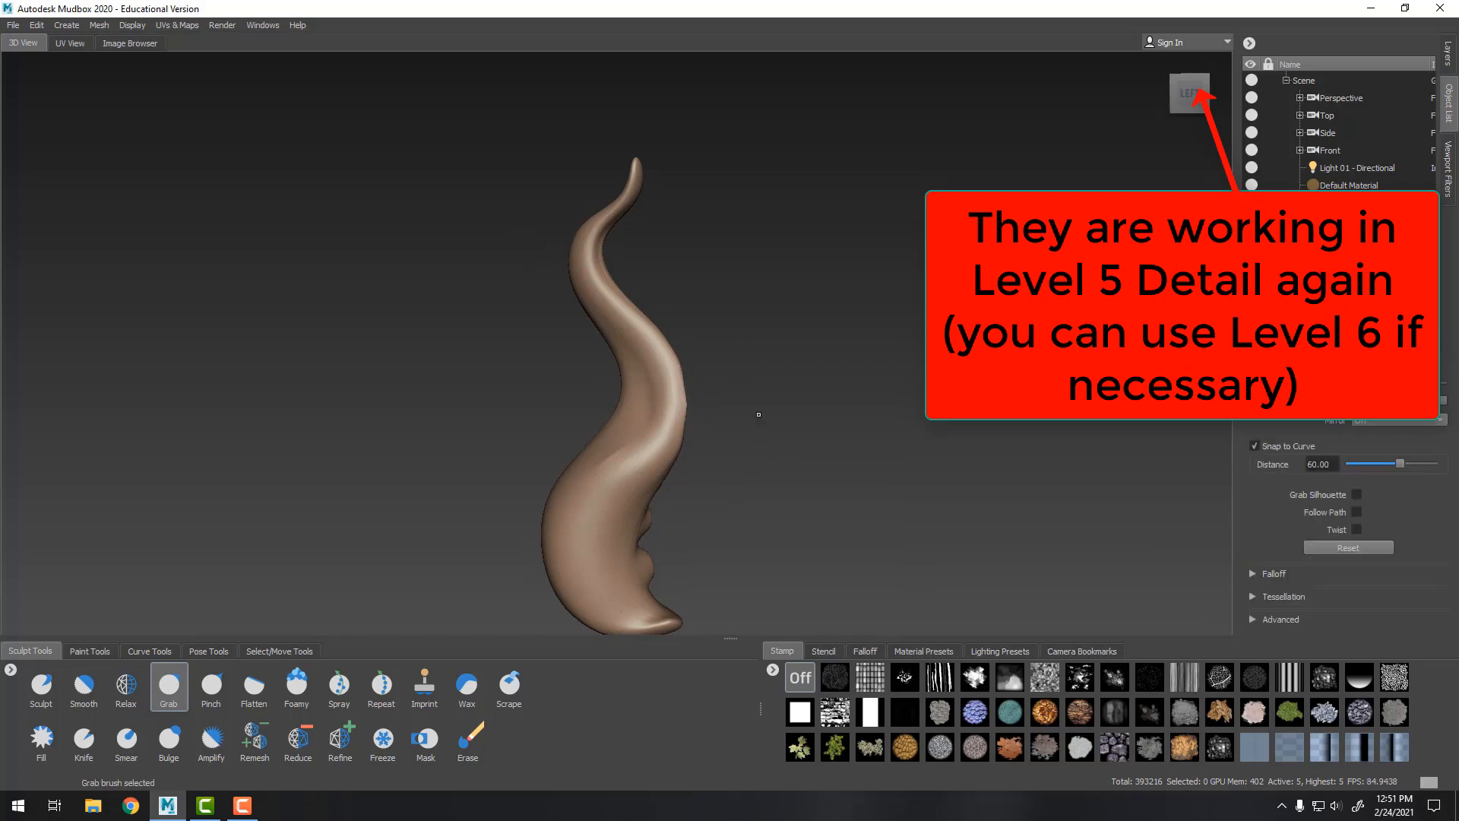
alt+drag(669, 415, 629, 275)
alt+drag(946, 357, 811, 385)
alt+middle_drag(811, 384, 713, 296)
alt+right_drag(714, 296, 812, 424)
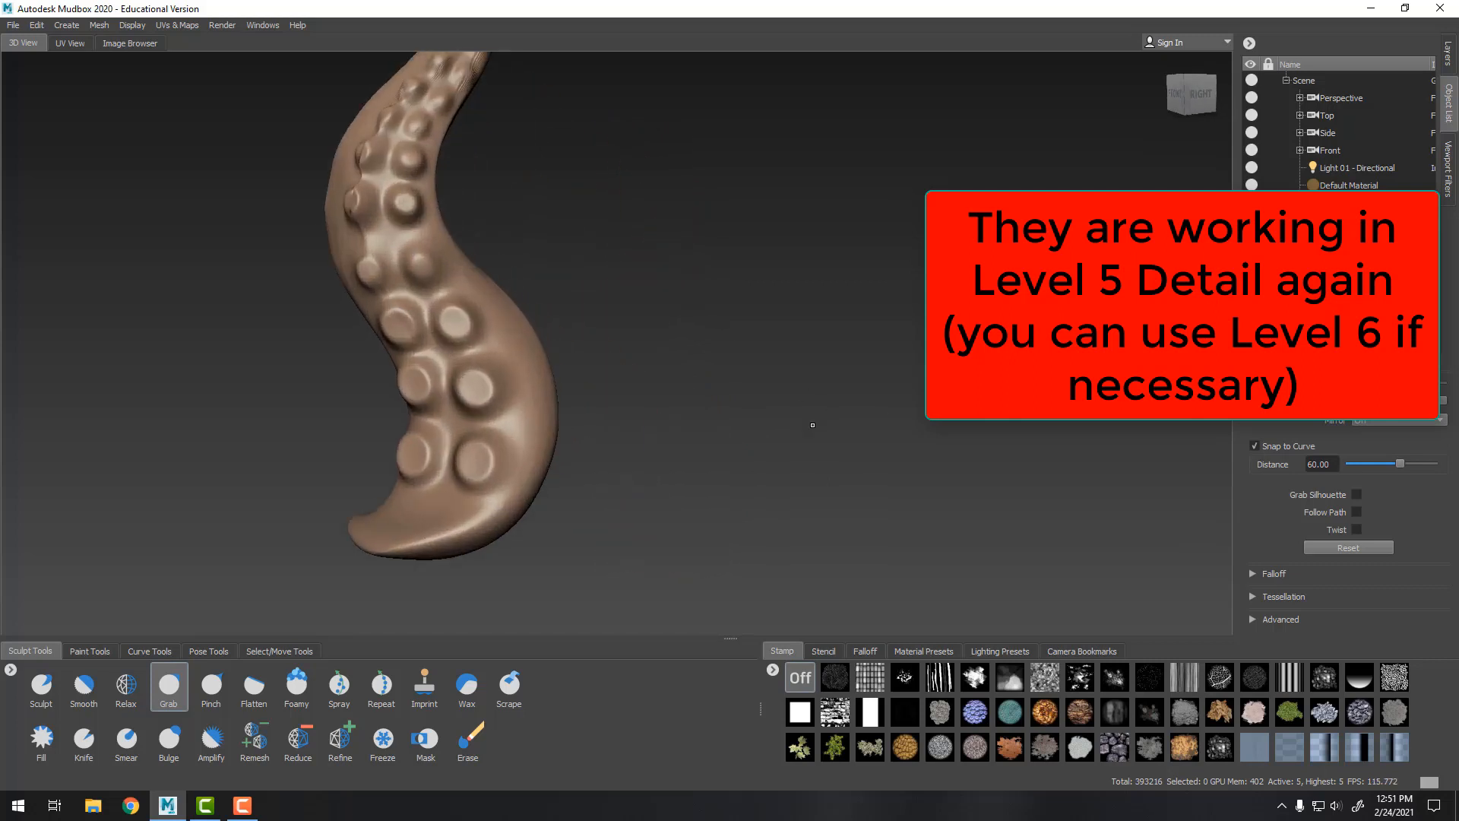
alt+drag(813, 423, 877, 371)
alt+right_drag(877, 372, 981, 417)
alt+drag(931, 417, 899, 410)
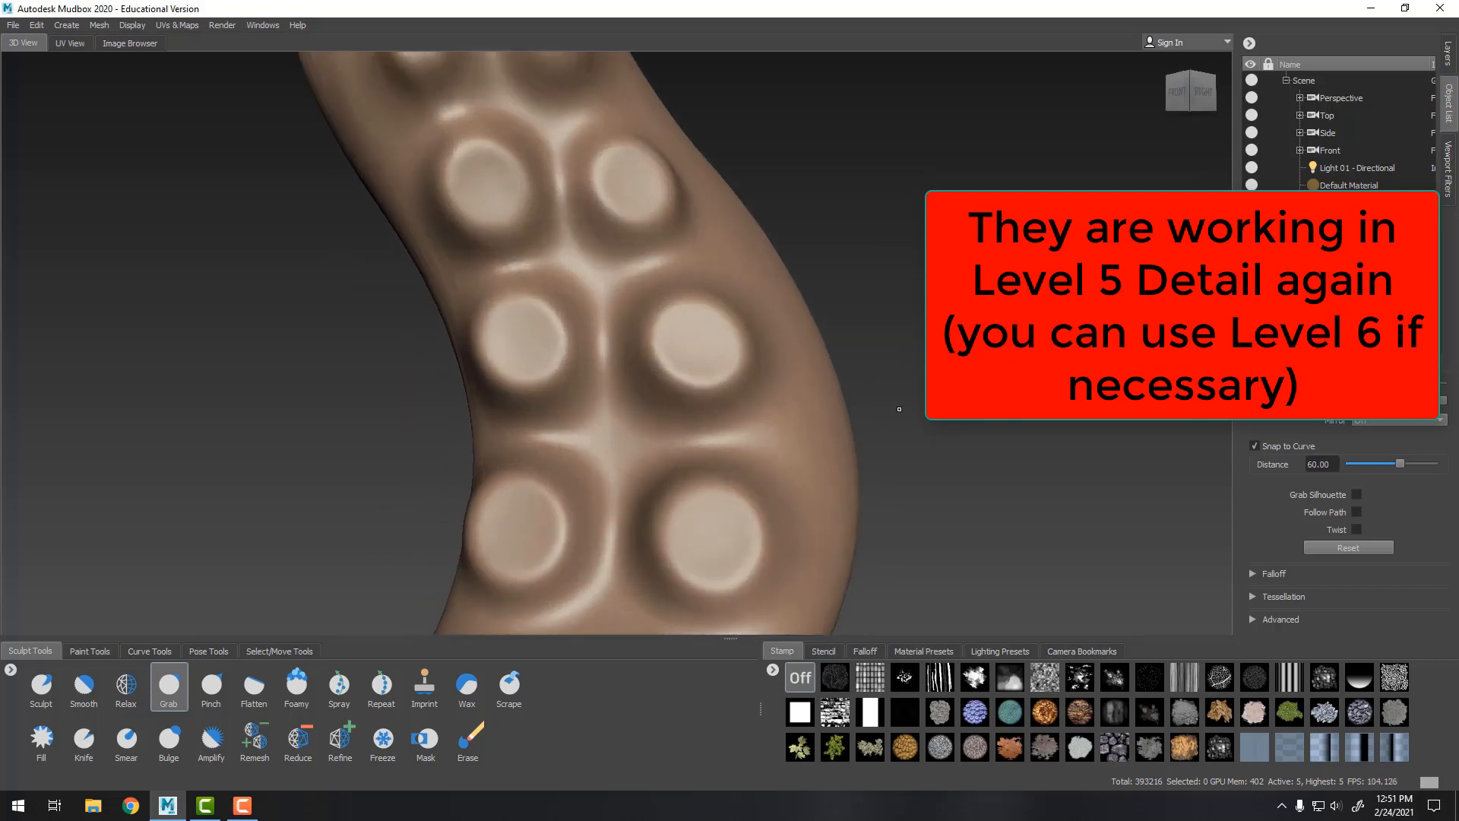
alt+middle_drag(900, 410, 897, 342)
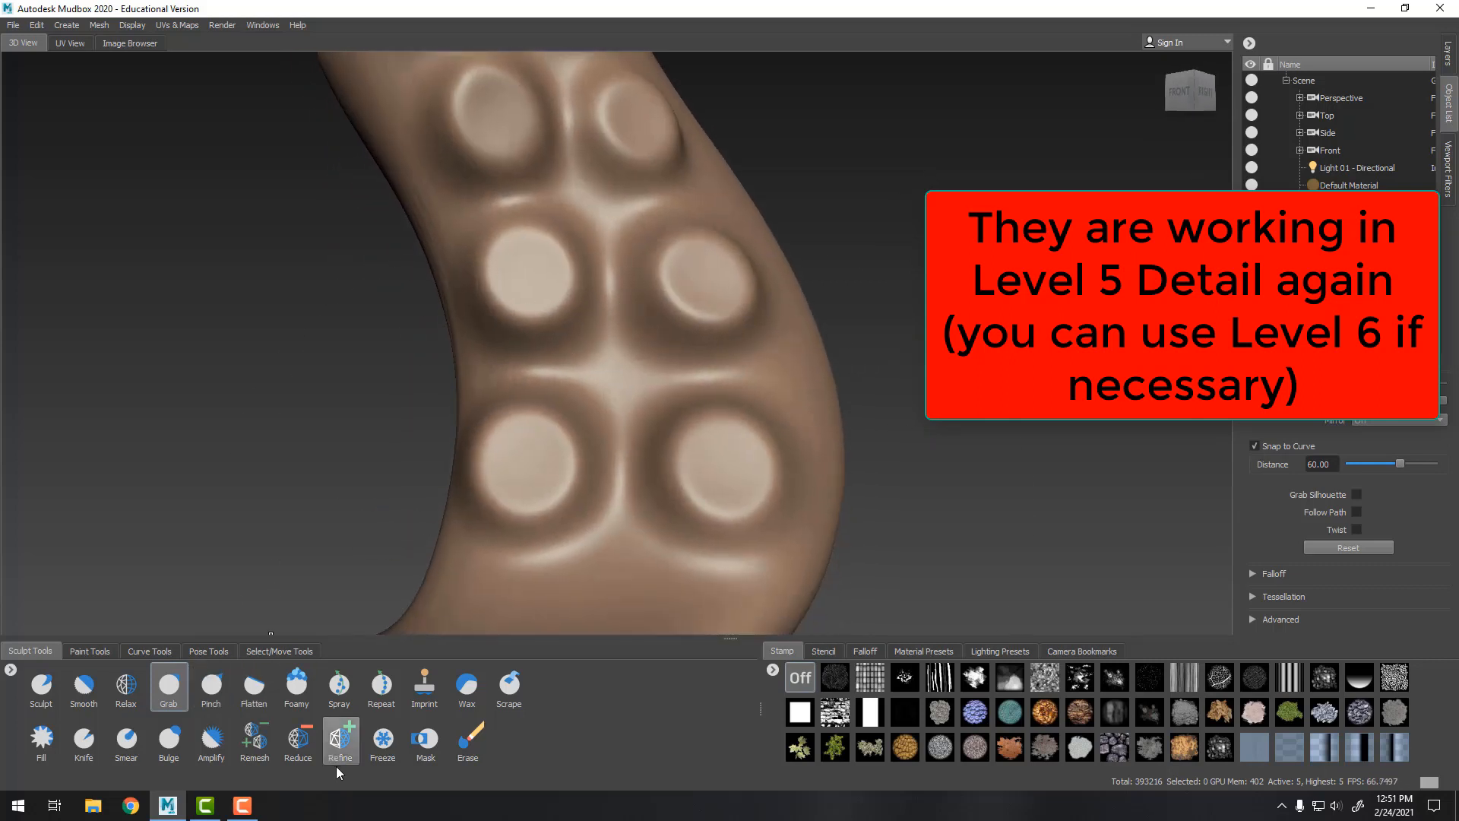
Switch to the Foamy brush at size 21.30 and strength 55, and indent the lower front suction cups inversely
click(296, 684)
drag(767, 473, 725, 470)
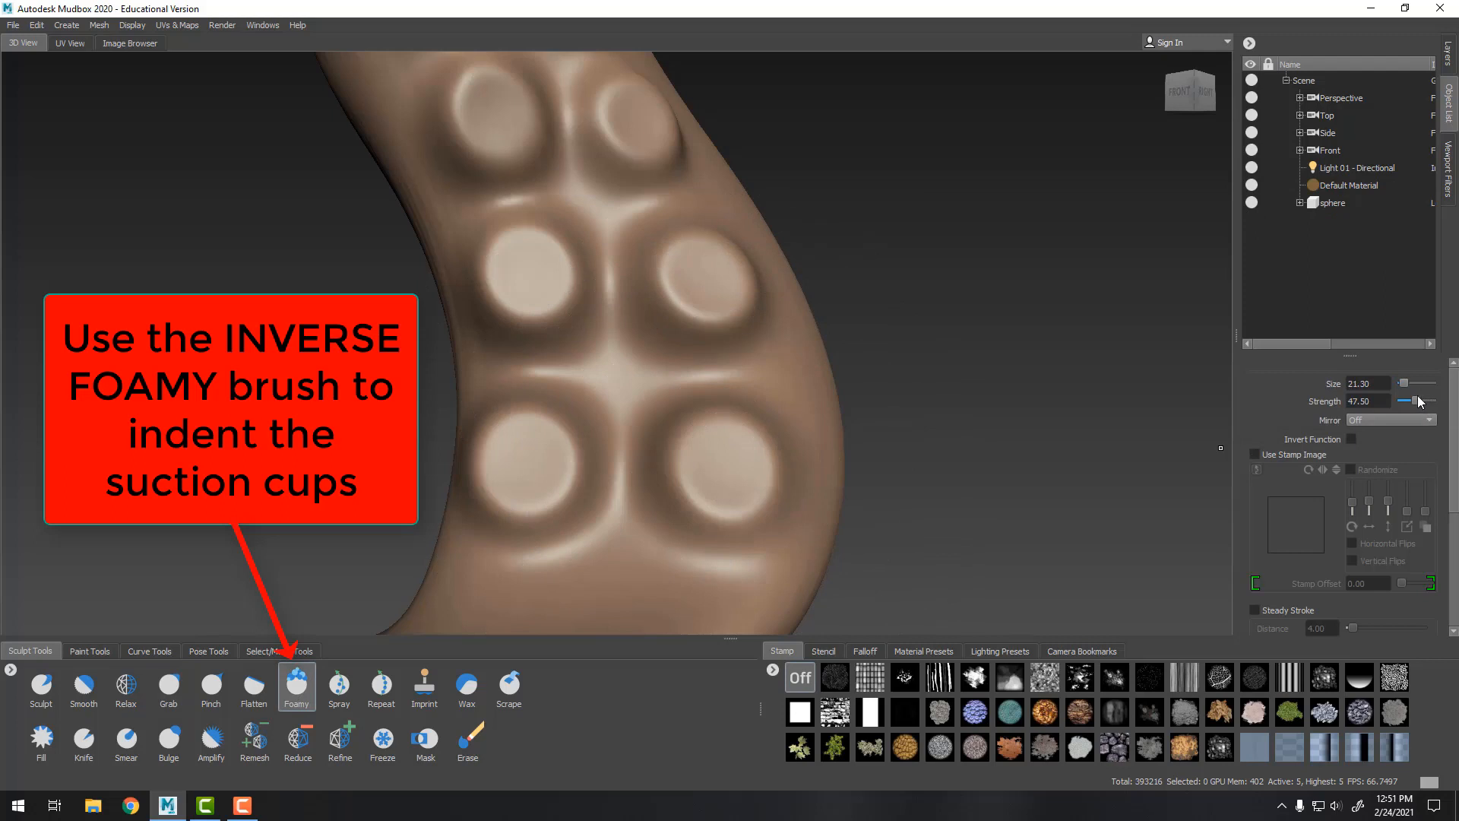
alt+drag(970, 369, 942, 385)
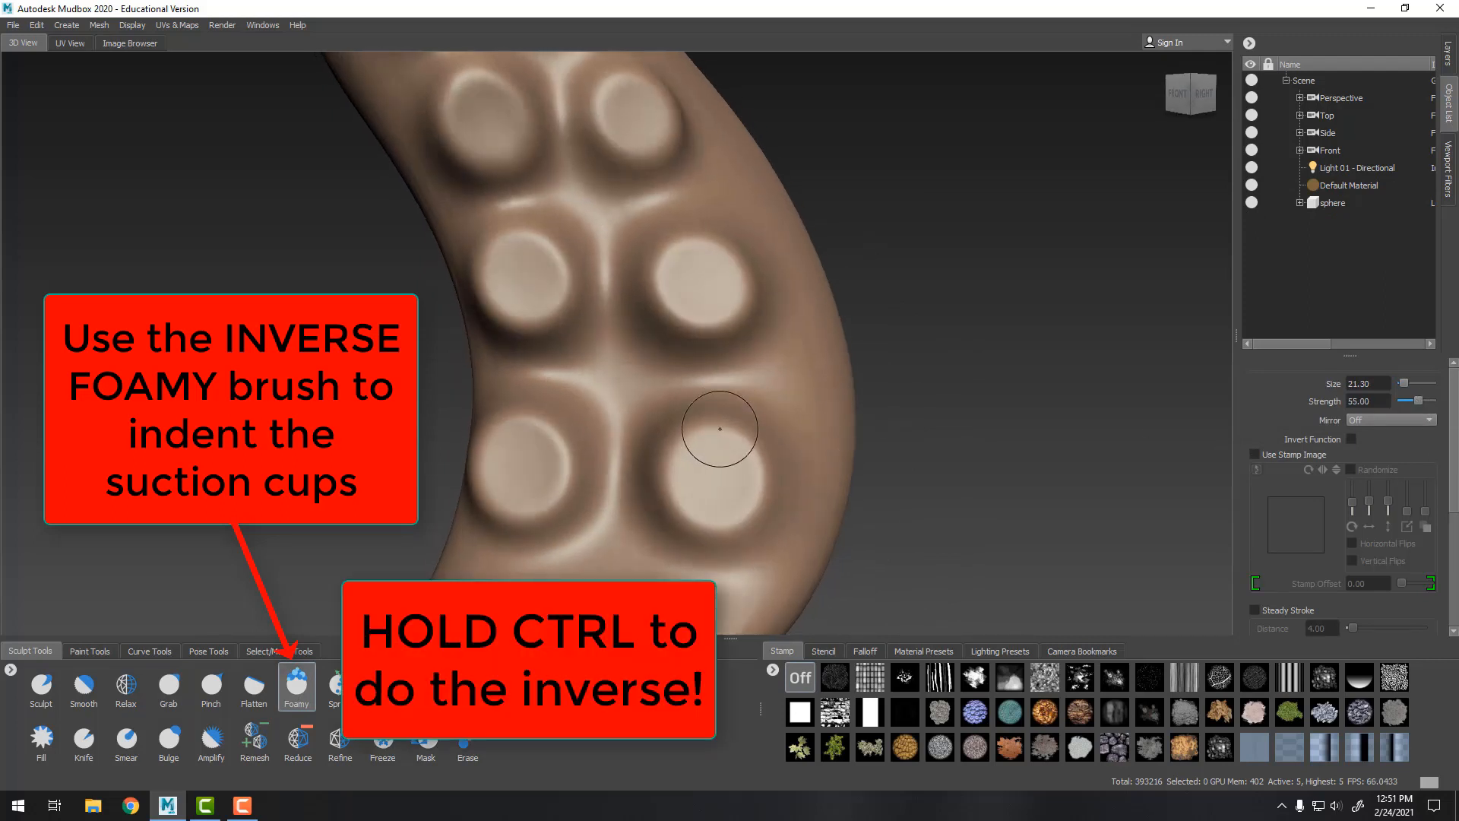
ctrl+drag(710, 472, 719, 477)
key(ctrl+z)
ctrl+drag(514, 468, 522, 467)
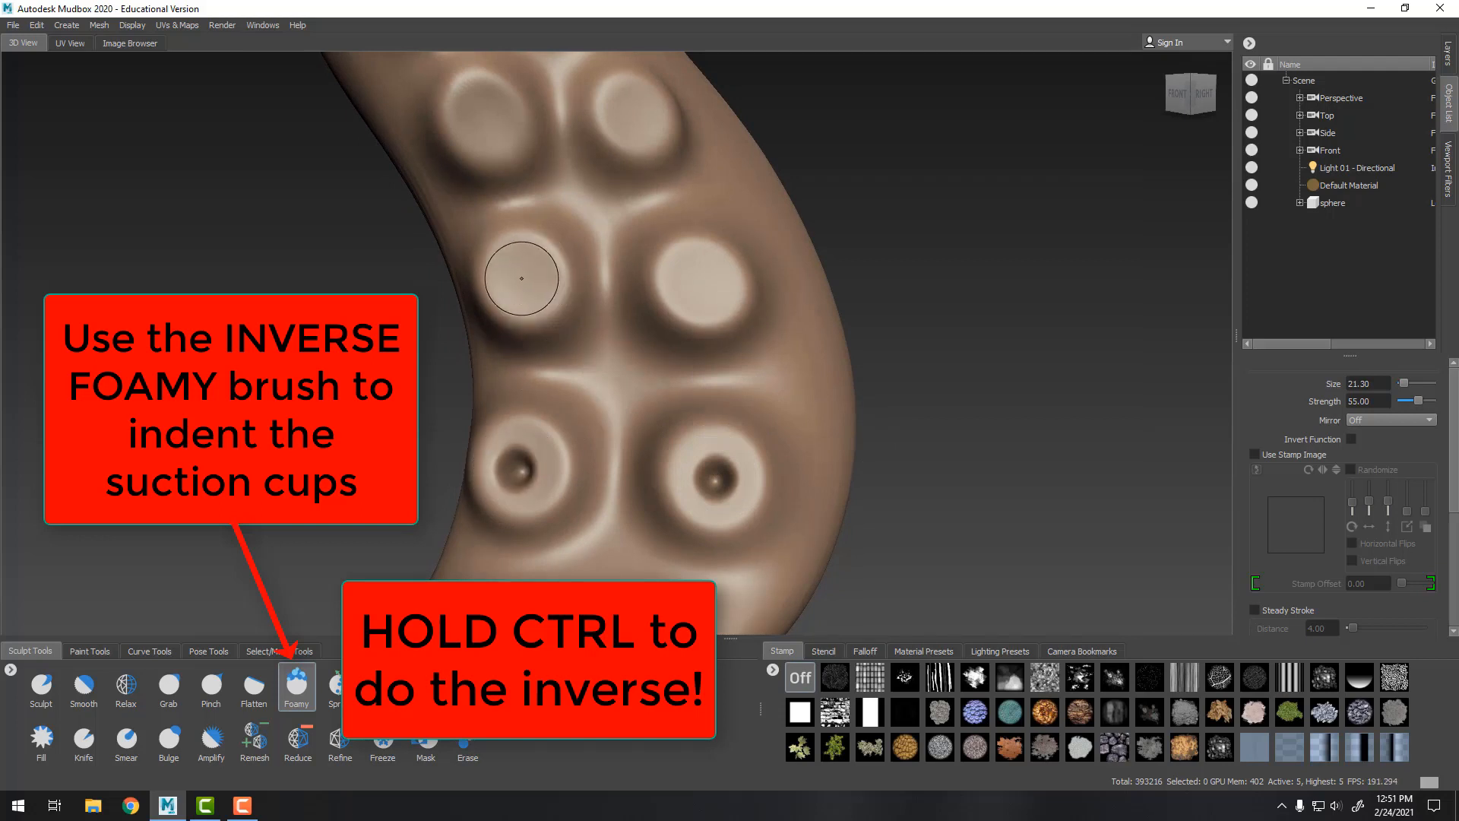
ctrl+drag(523, 277, 523, 275)
ctrl+drag(693, 278, 693, 278)
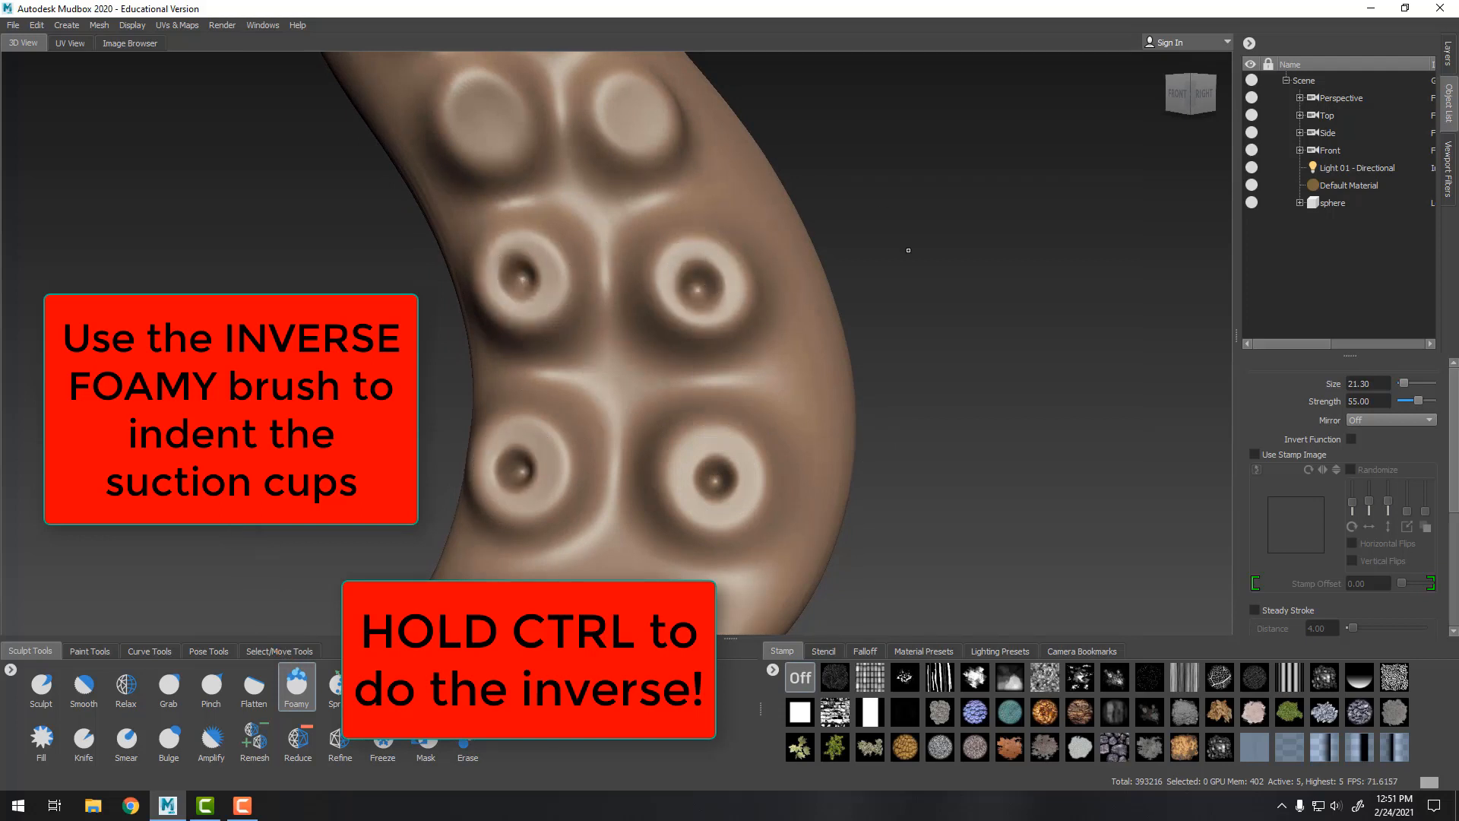
Indent the suction cups higher up and along the tentacle's side with the inverted Foamy brush
alt+drag(729, 194, 757, 375)
ctrl+drag(608, 325, 606, 323)
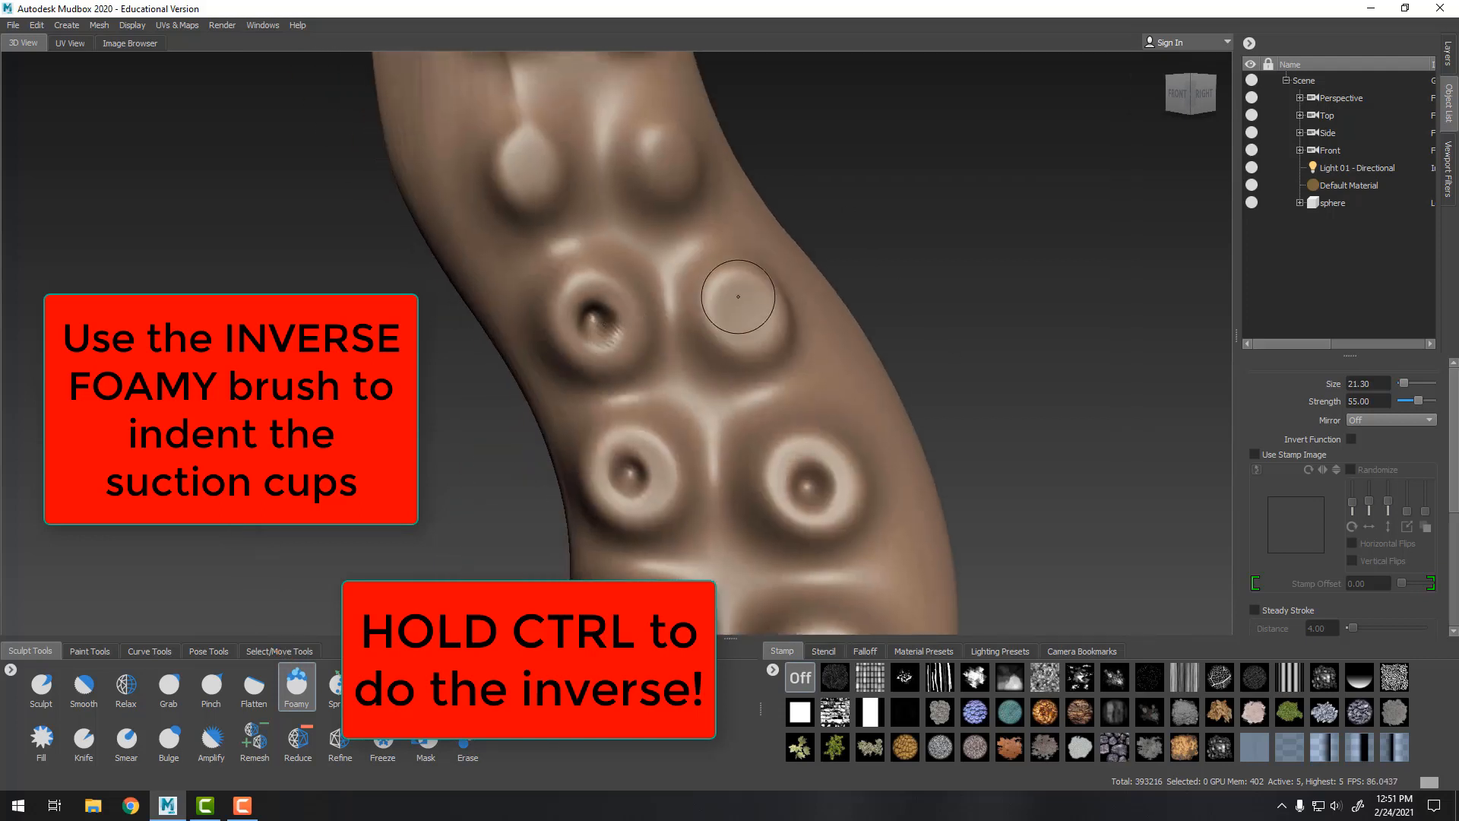
ctrl+drag(749, 308, 748, 307)
ctrl+drag(528, 171, 527, 169)
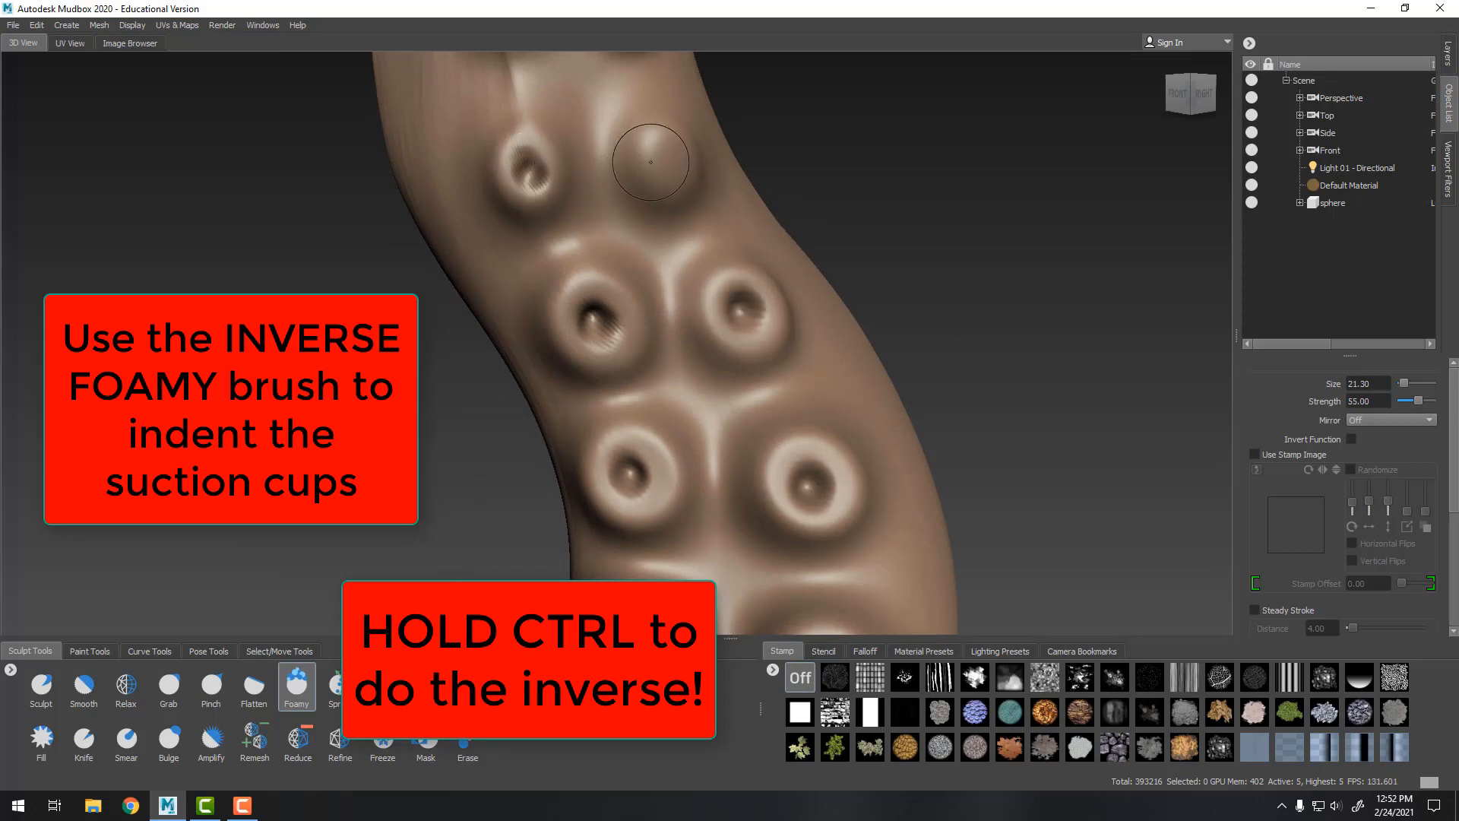
ctrl+drag(661, 158, 853, 401)
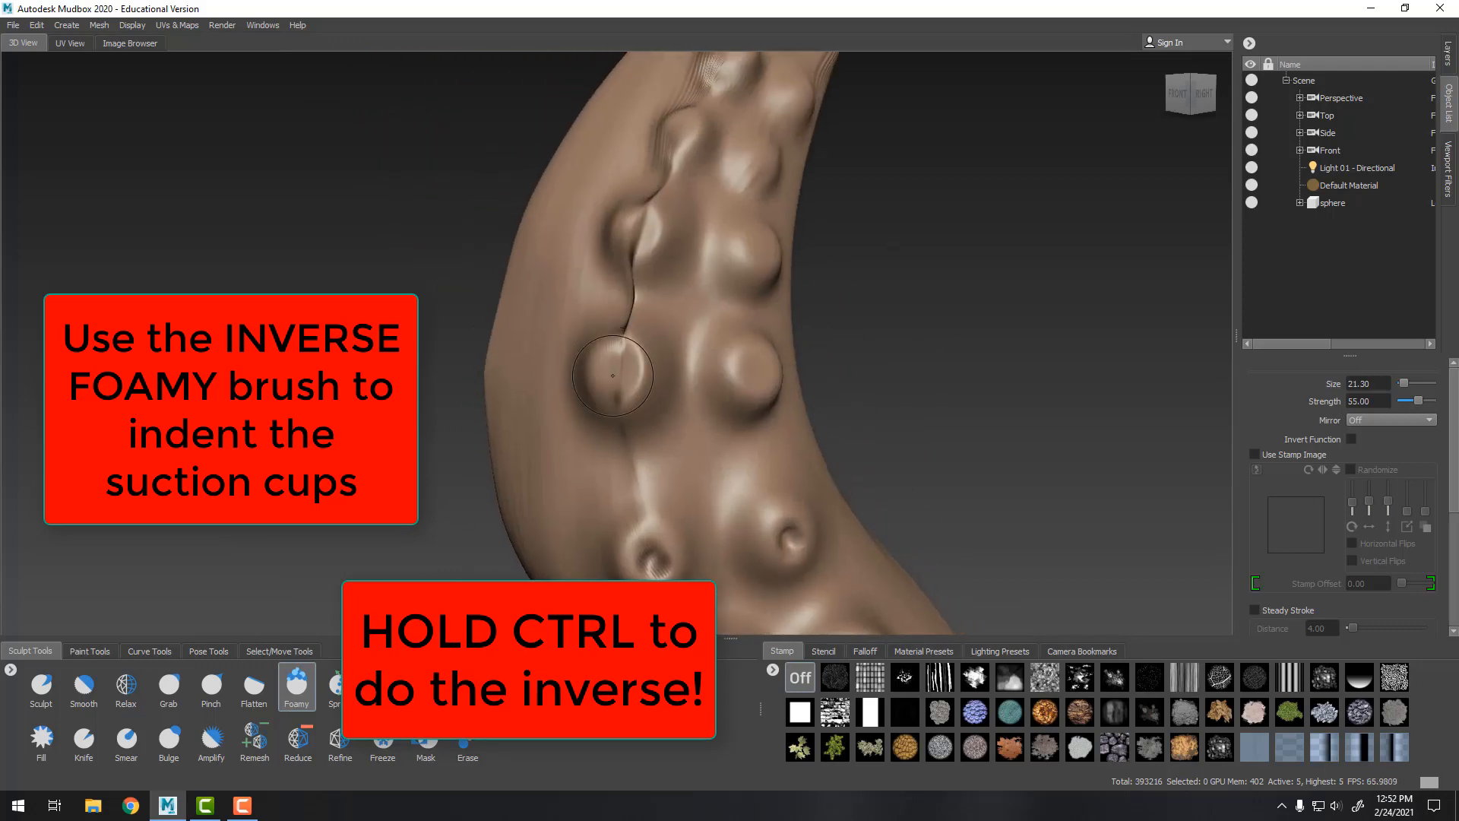
ctrl+drag(613, 376, 634, 369)
ctrl+drag(766, 371, 755, 357)
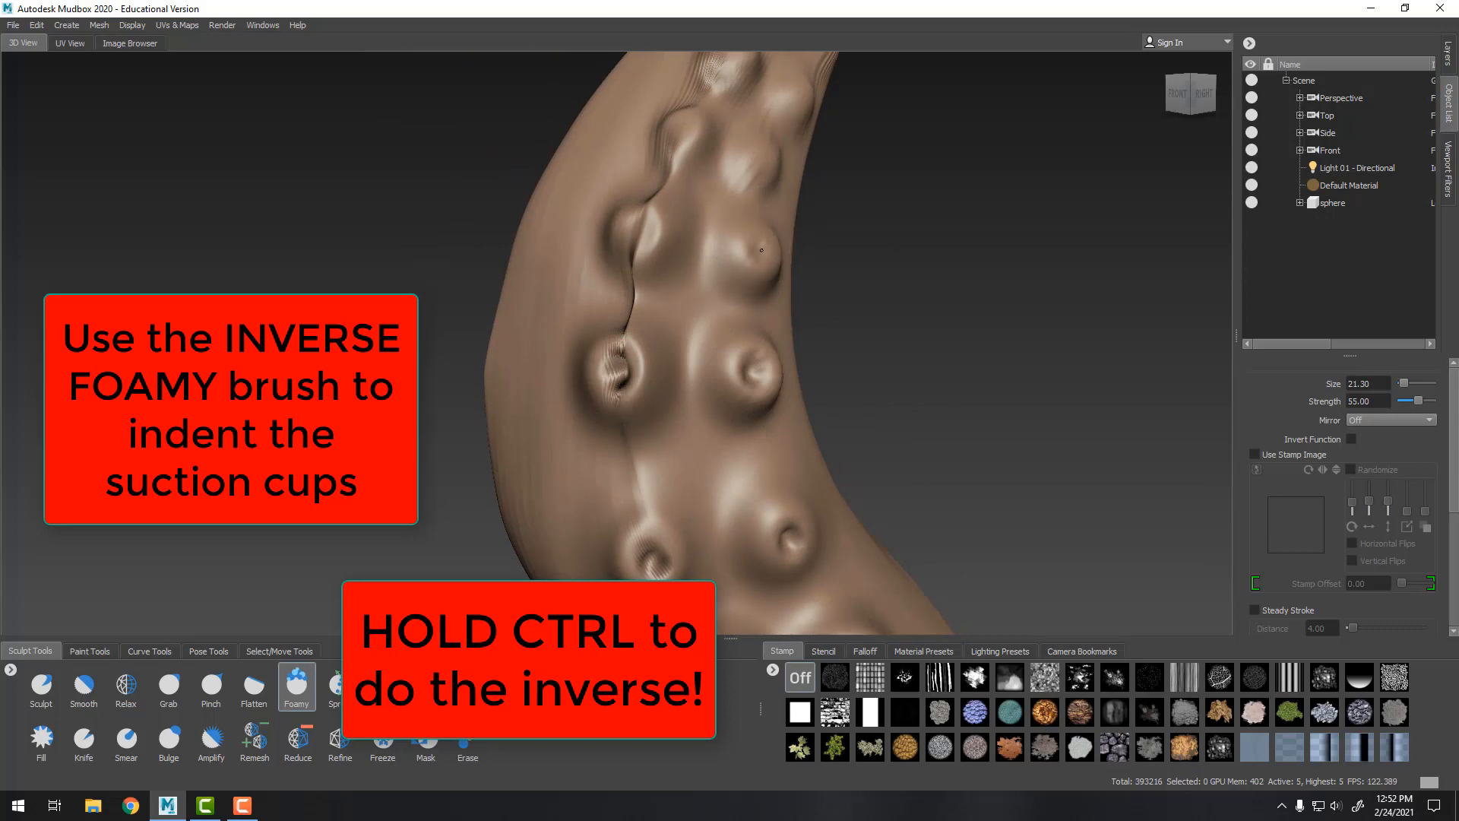
ctrl+drag(645, 233, 639, 243)
mouse_move(638, 242)
alt+middle_down()
mouse_move(548, 391)
mouse_move(491, 451)
alt+middle_up()
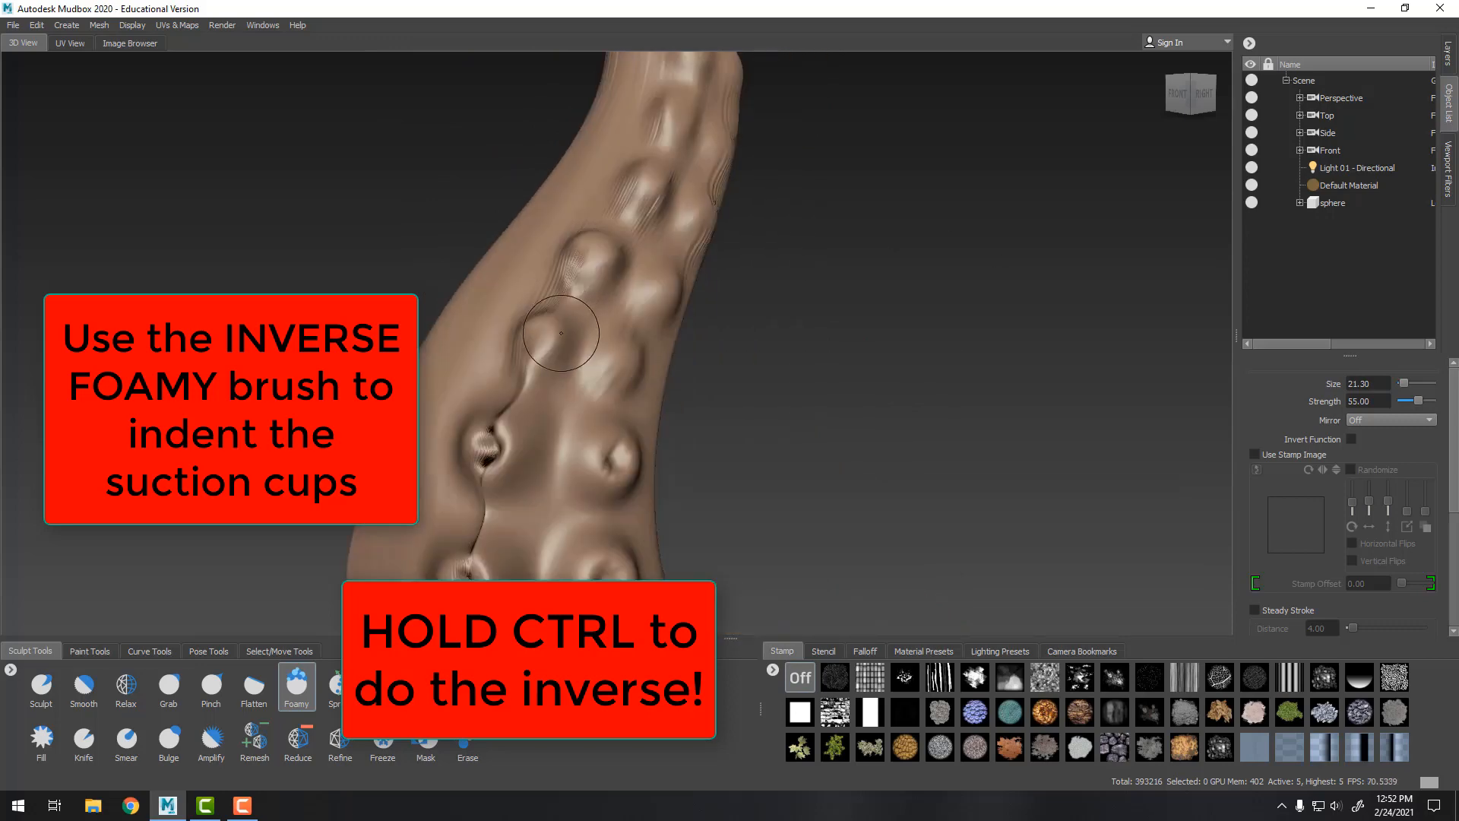
ctrl+drag(536, 339, 533, 342)
ctrl+drag(616, 358, 617, 363)
mouse_move(652, 285)
ctrl+mouse_down()
mouse_move(605, 281)
mouse_move(641, 333)
ctrl+mouse_up()
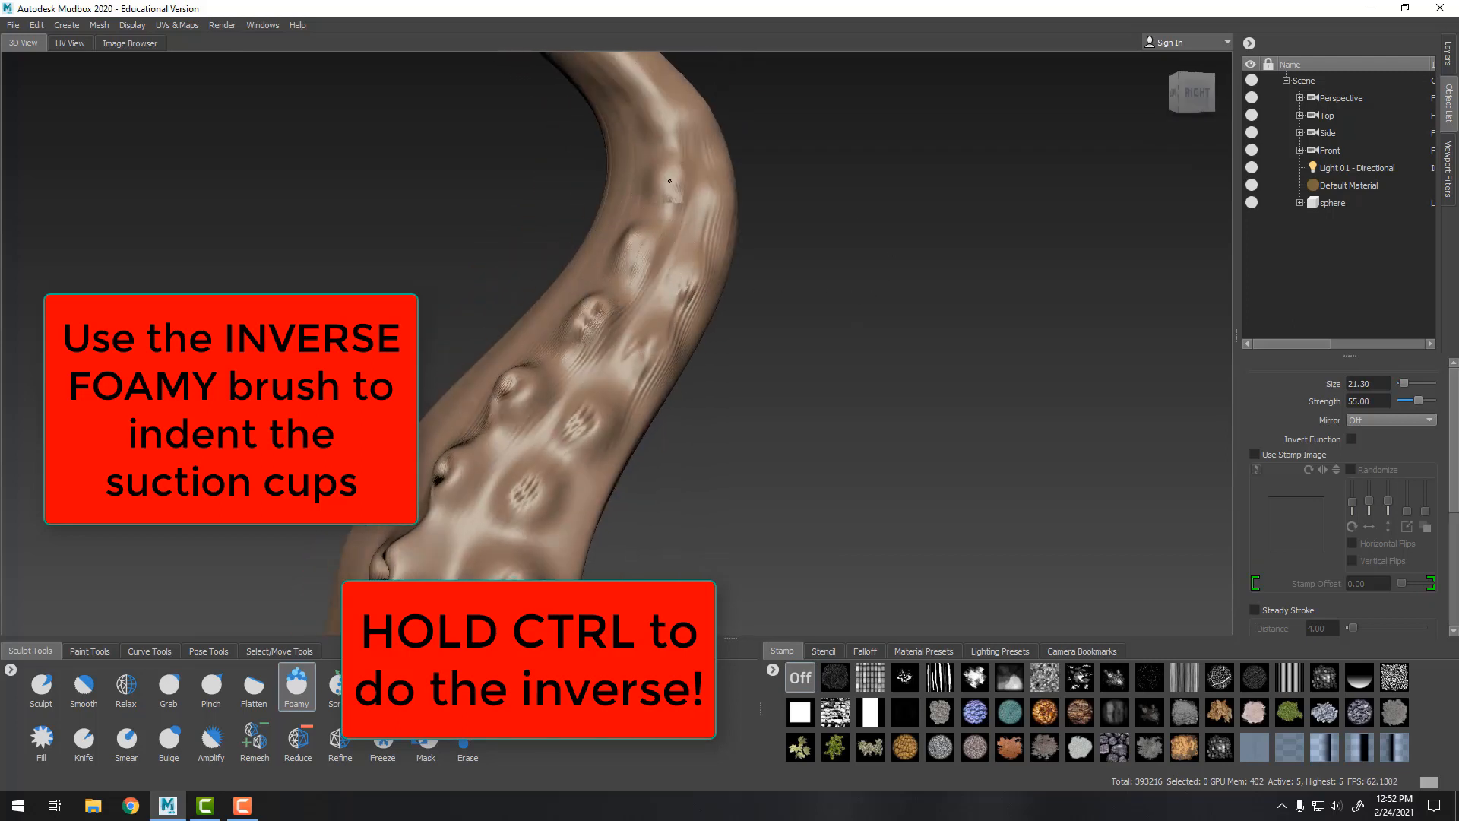
Orbit and zoom around the tentacle to inspect the indented suction cups from several angles
alt+right_drag(698, 191, 700, 300)
alt+middle_drag(700, 300, 694, 171)
alt+right_drag(694, 172, 695, 221)
alt+drag(699, 292, 768, 303)
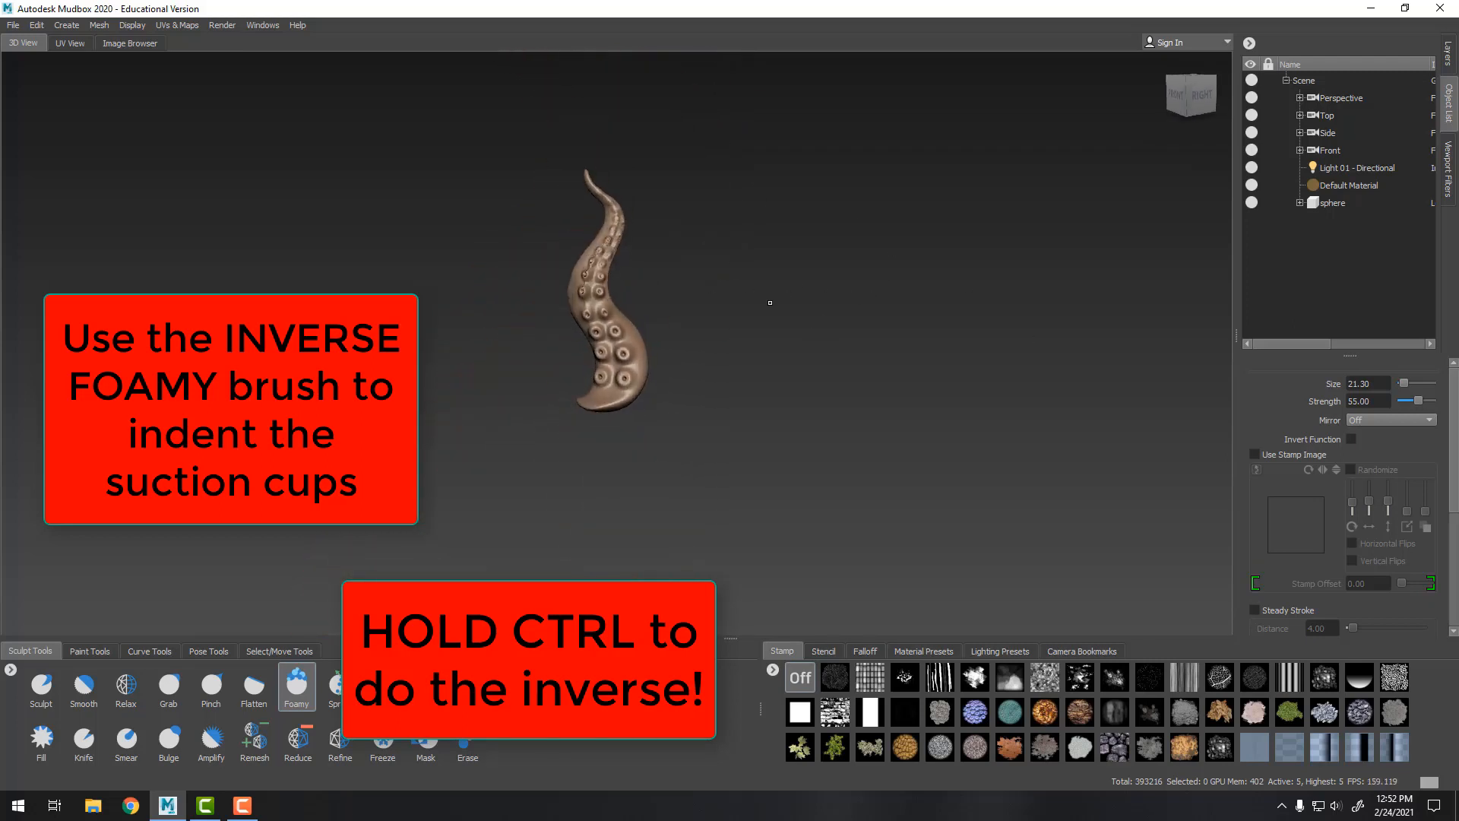
alt+right_drag(769, 303, 756, 388)
alt+middle_drag(756, 388, 788, 436)
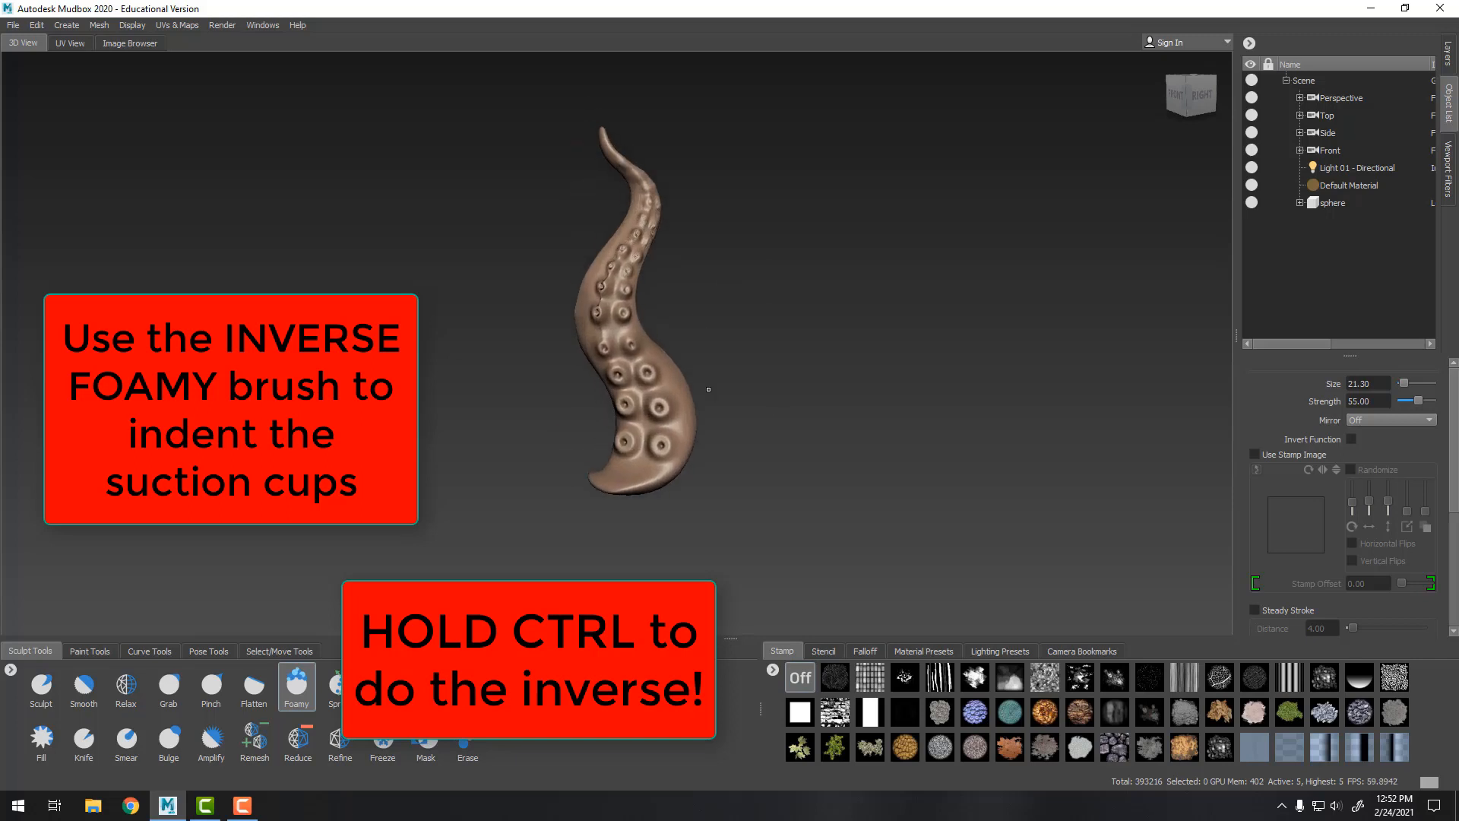
alt+drag(704, 397, 694, 319)
alt+right_drag(694, 320, 869, 500)
alt+drag(869, 499, 912, 419)
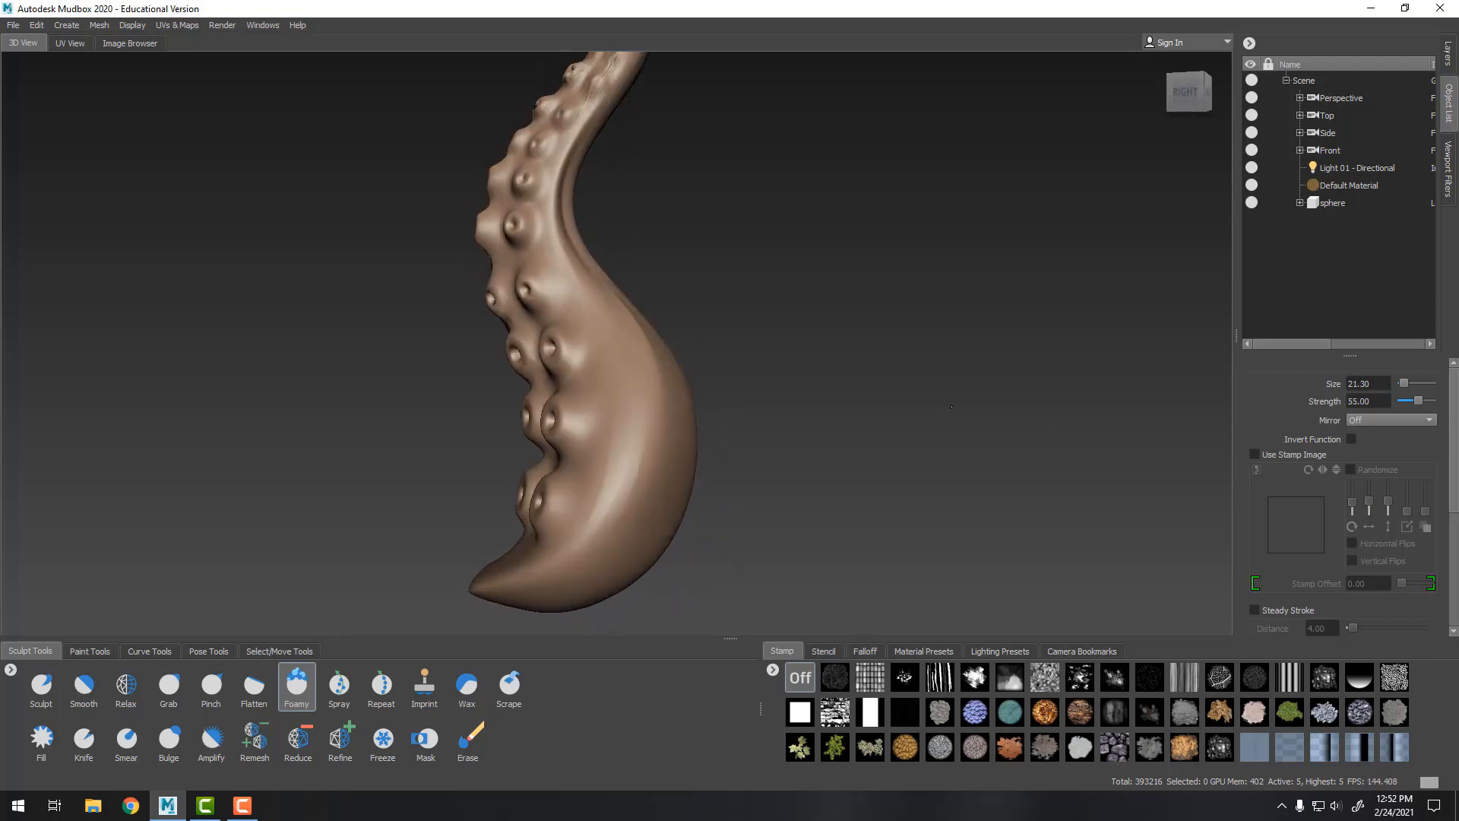
alt+right_drag(912, 418, 776, 361)
alt+drag(776, 361, 917, 358)
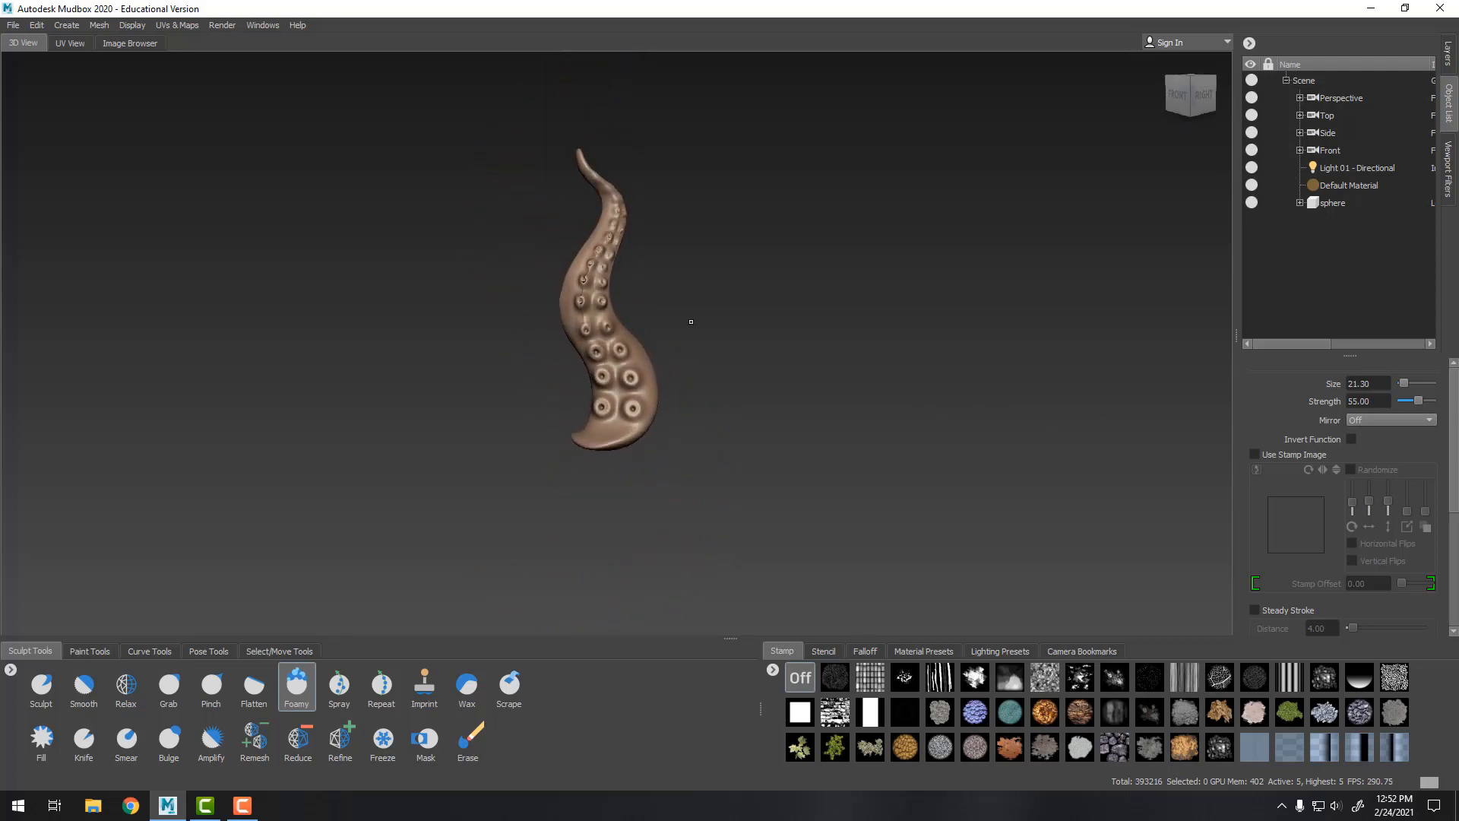
alt+right_drag(691, 322, 873, 457)
alt+drag(865, 443, 885, 422)
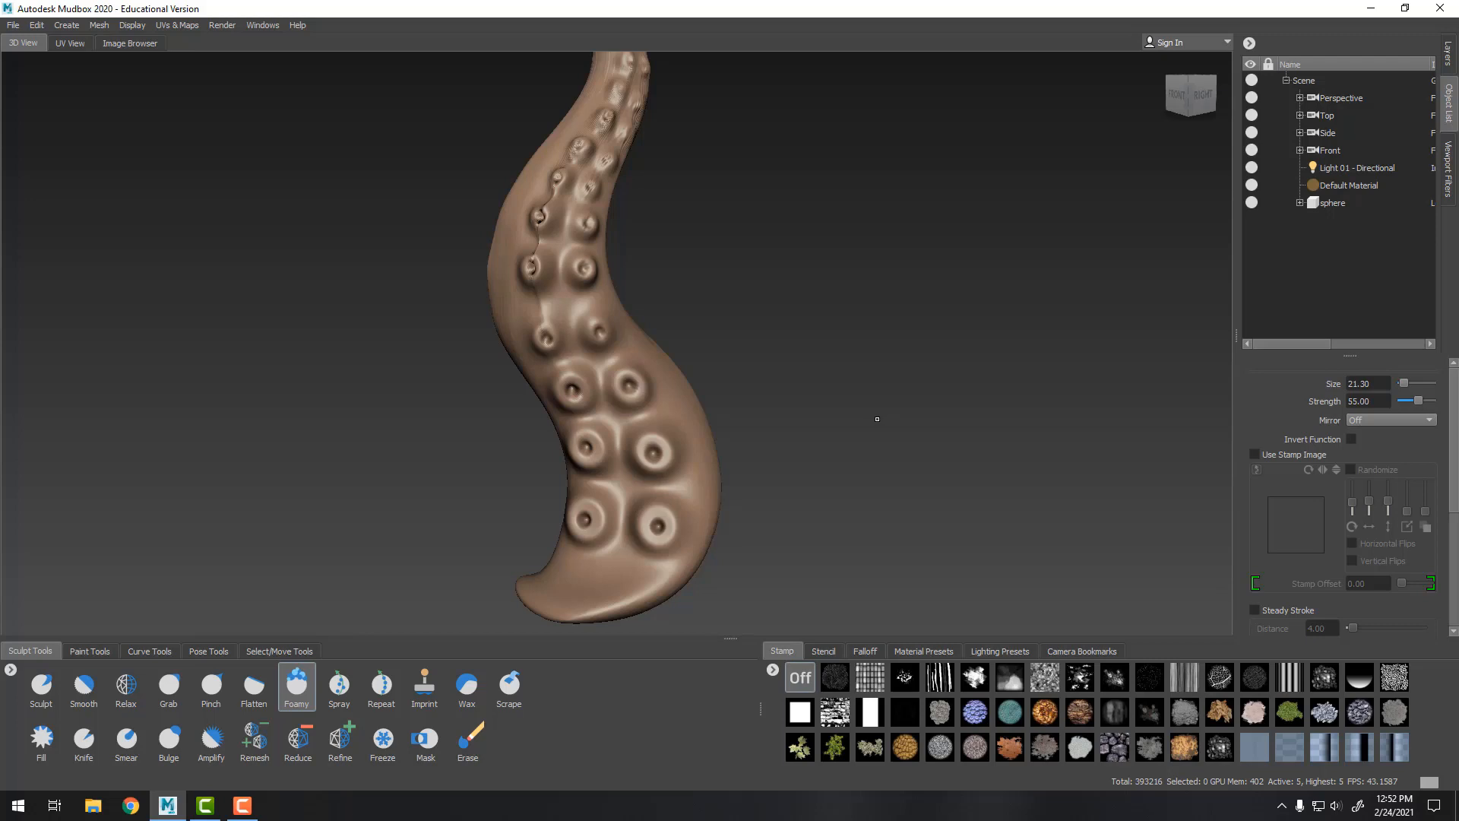
alt+drag(876, 415, 866, 403)
alt+right_drag(899, 398, 704, 324)
alt+drag(704, 324, 1158, 496)
mouse_move(845, 397)
alt+mouse_down()
mouse_move(896, 394)
mouse_move(873, 394)
alt+mouse_up()
alt+right_drag(874, 394, 891, 468)
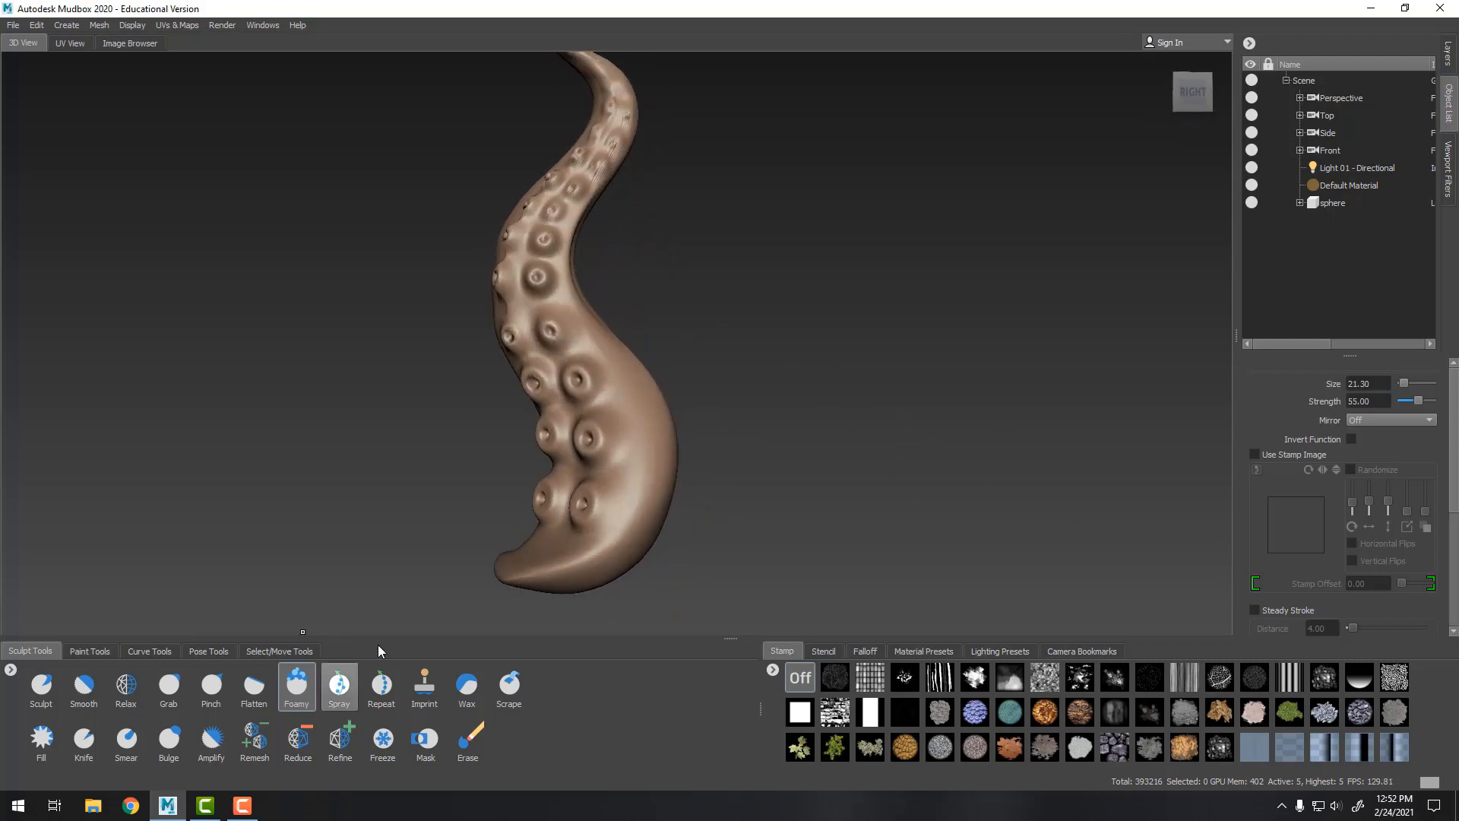
alt+right_drag(734, 461, 837, 561)
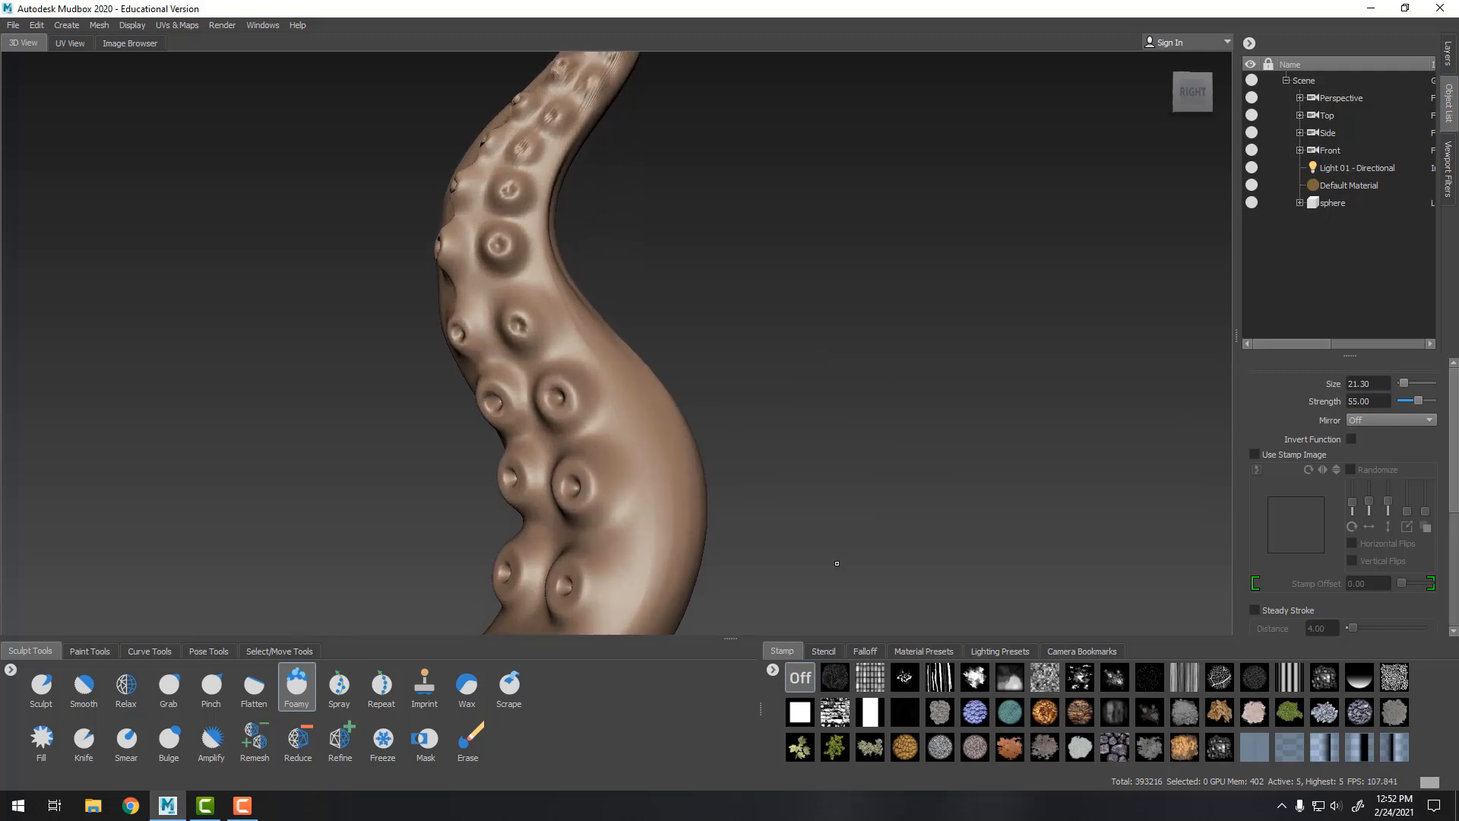
alt+middle_drag(837, 561, 785, 453)
alt+right_drag(785, 453, 757, 384)
alt+drag(711, 333, 677, 348)
key(shift)
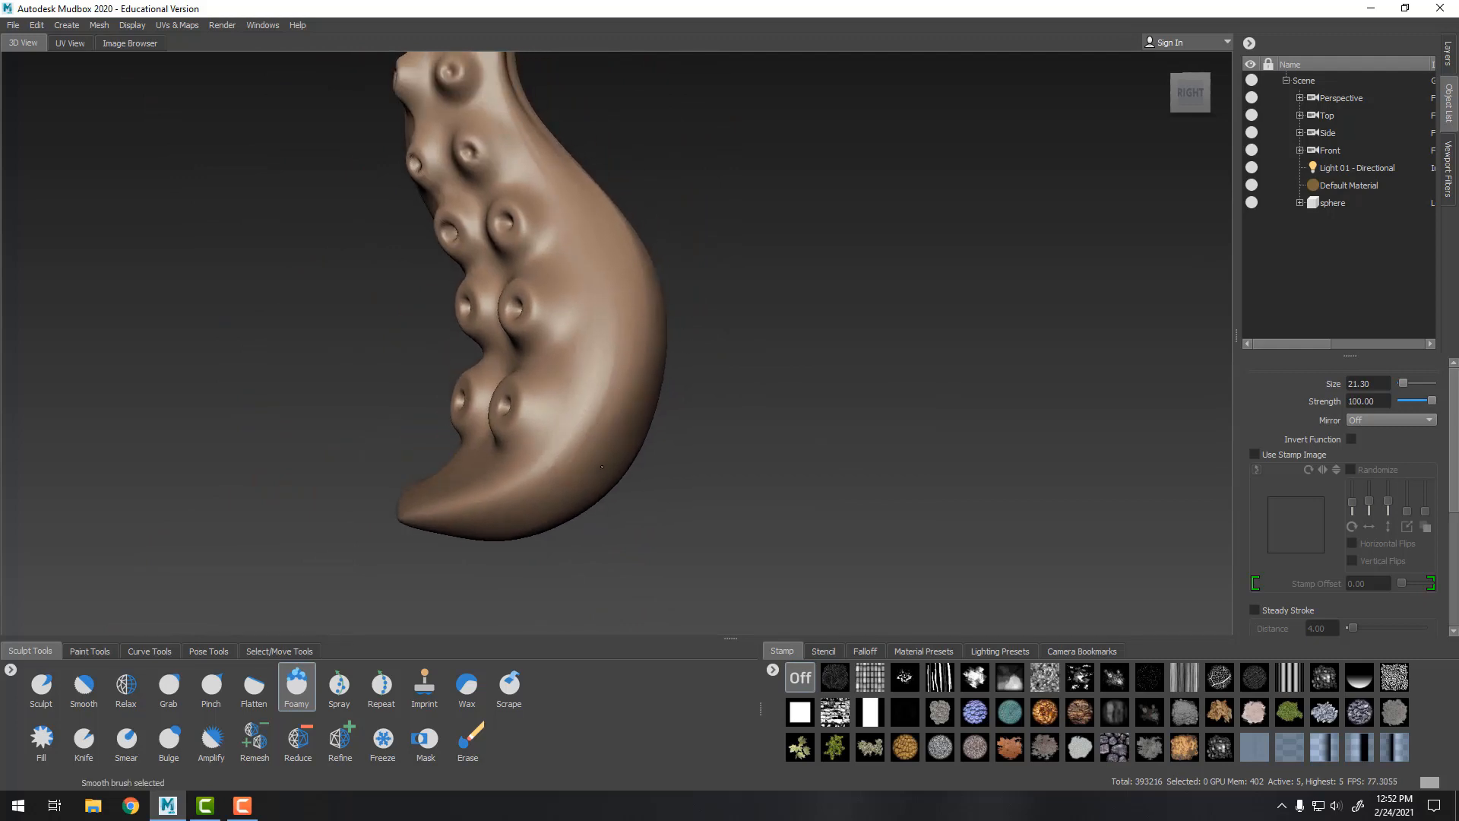
mouse_move(601, 467)
alt+mouse_down()
mouse_move(784, 365)
mouse_move(807, 374)
mouse_move(768, 410)
alt+mouse_up()
click(169, 684)
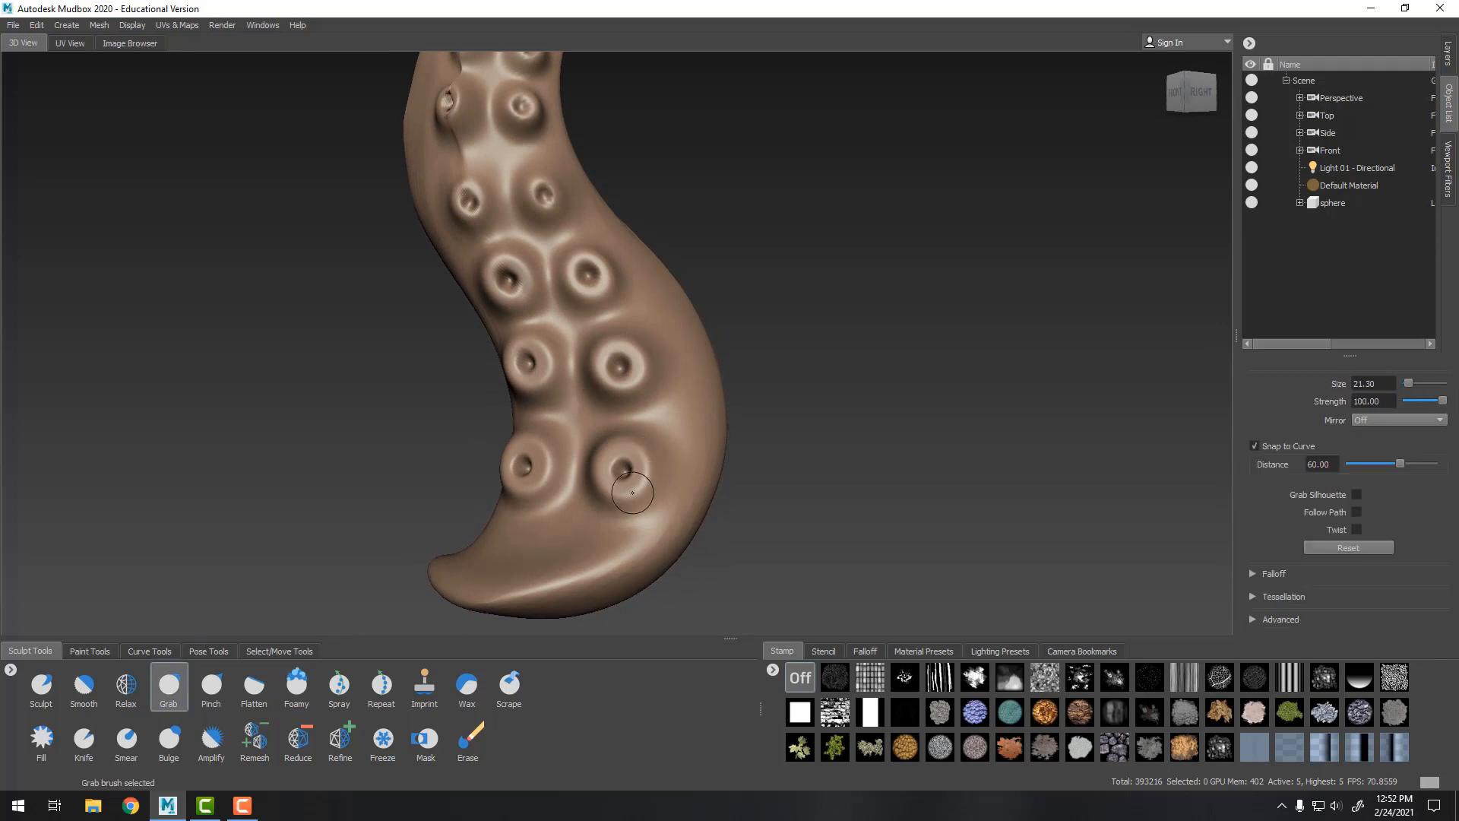
key(bracketright)
key(bracketright)
key(bracketright)
key(bracketright)
key(bracketright)
key(bracketright)
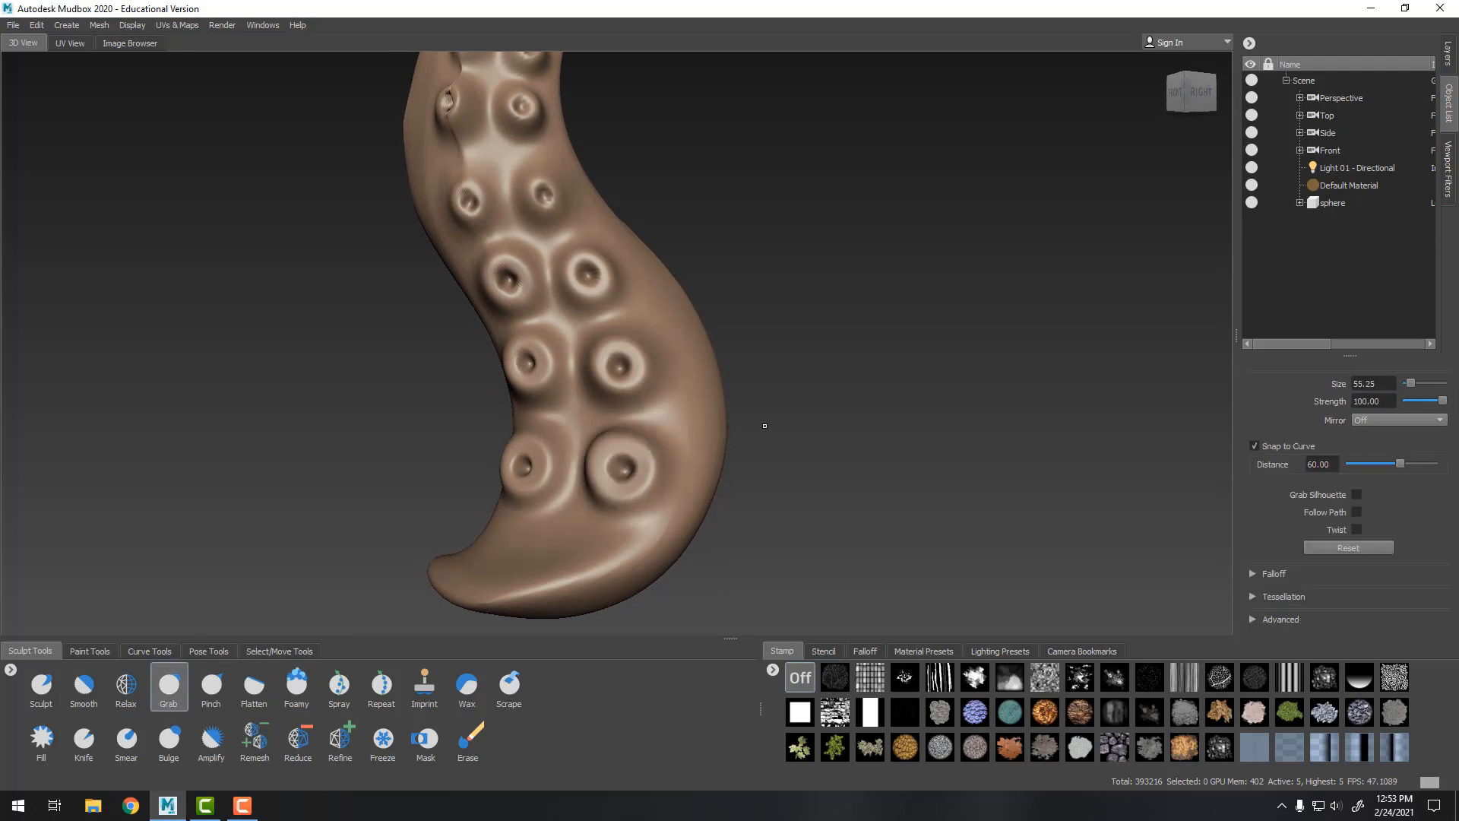
alt+drag(763, 424, 961, 406)
alt+right_drag(961, 406, 889, 346)
alt+middle_drag(890, 346, 887, 380)
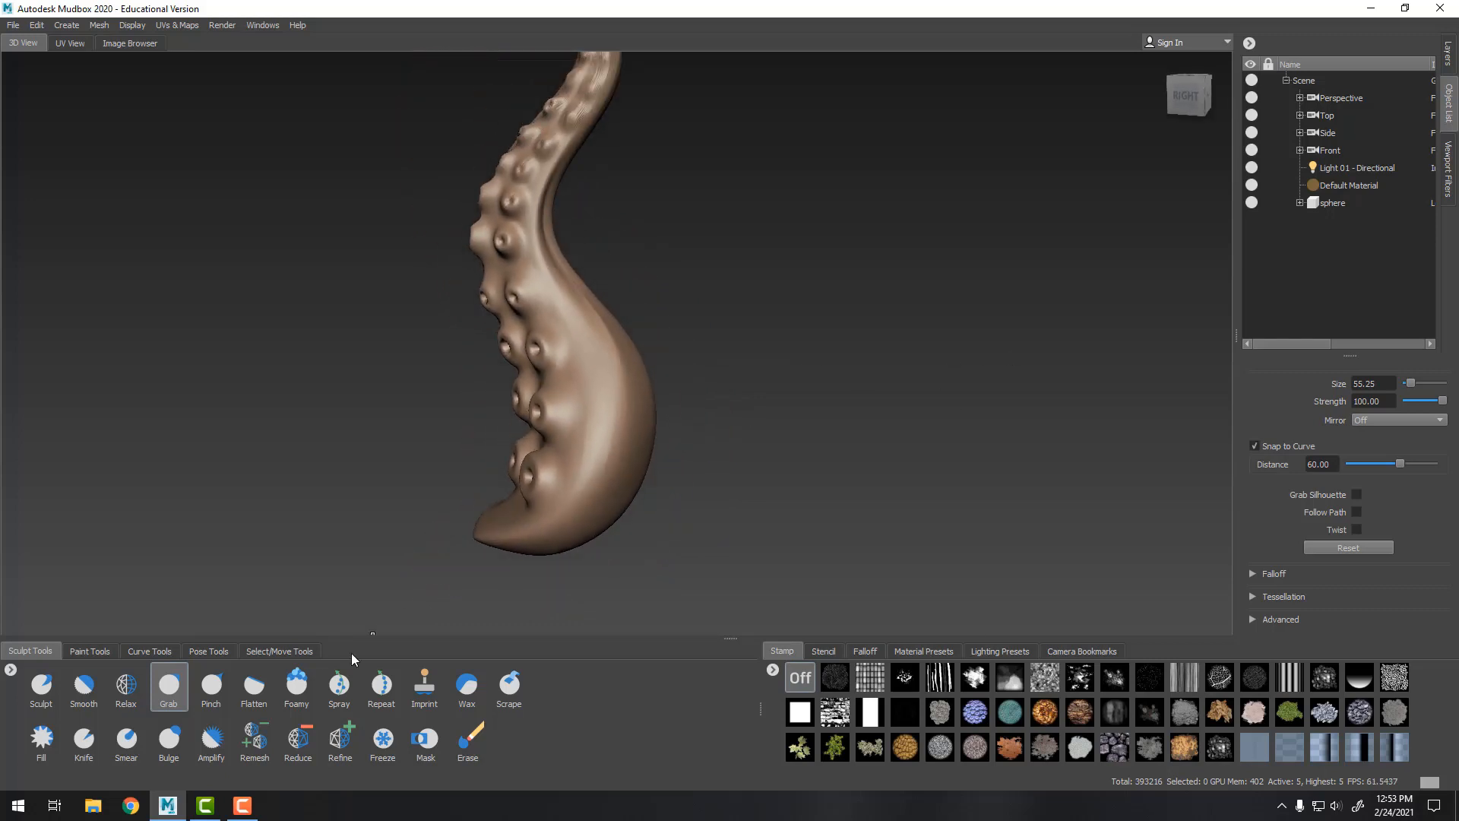
Switch to the Foamy brush, shrink it to about 21, and add a wart on the tentacle's lower side
click(297, 687)
alt+right_drag(577, 390, 559, 519)
key(bracketleft)
key(bracketleft)
key(bracketleft)
key(bracketleft)
key(bracketleft)
key(bracketleft)
key(bracketleft)
key(bracketleft)
key(bracketleft)
key(bracketleft)
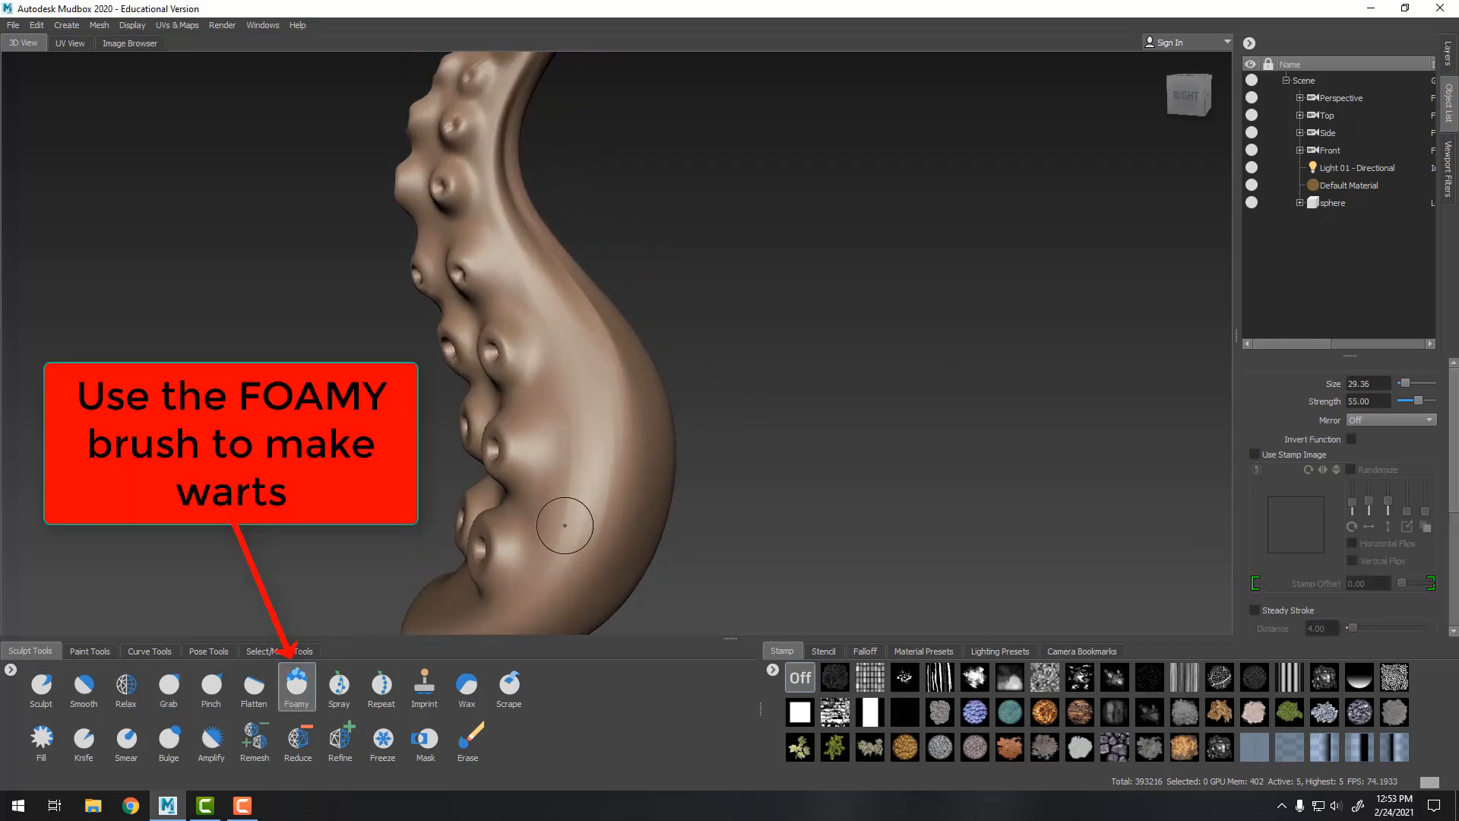
alt+middle_drag(774, 465, 813, 377)
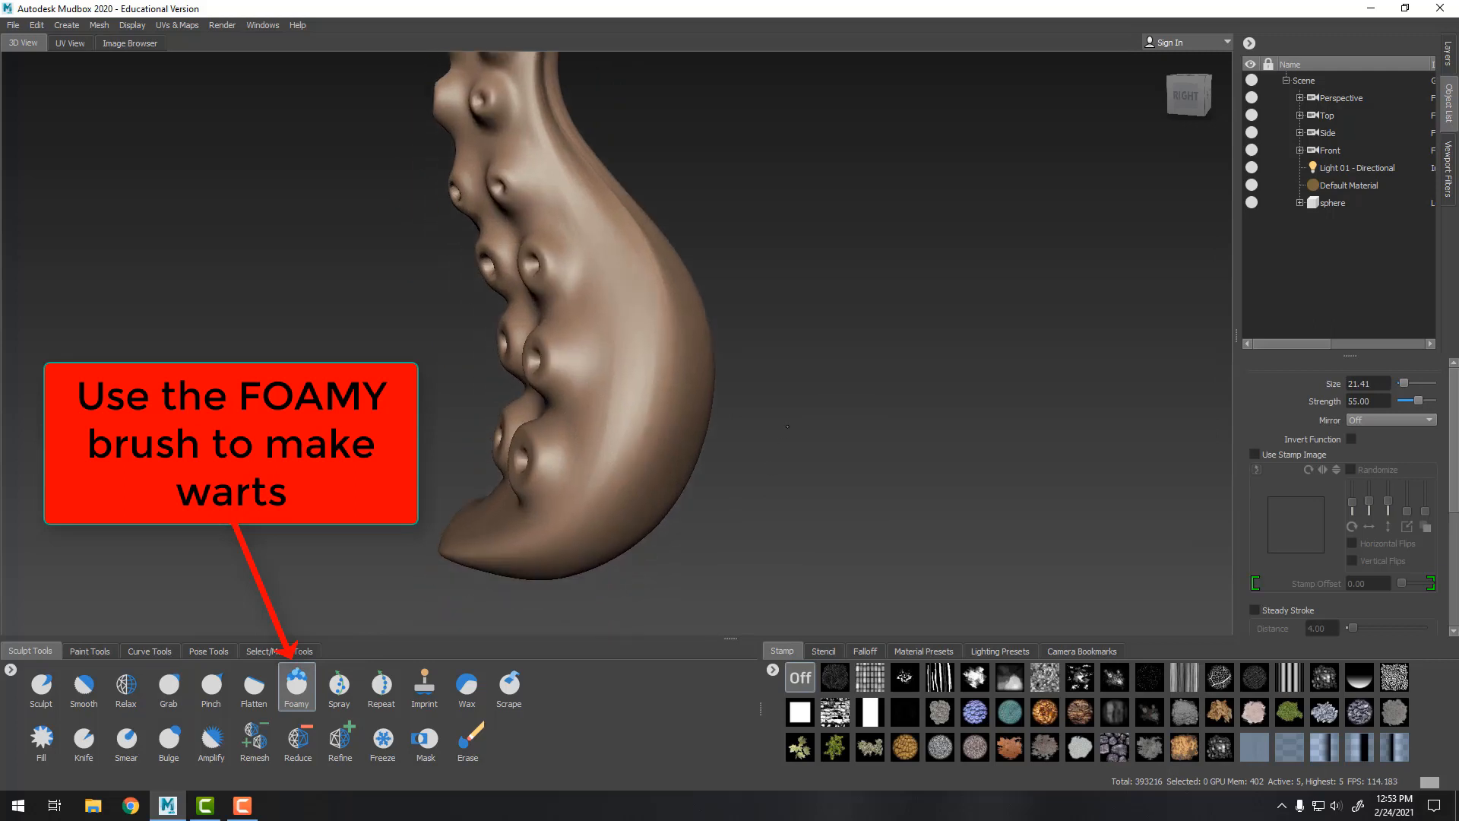
alt+right_drag(814, 377, 840, 448)
click(602, 498)
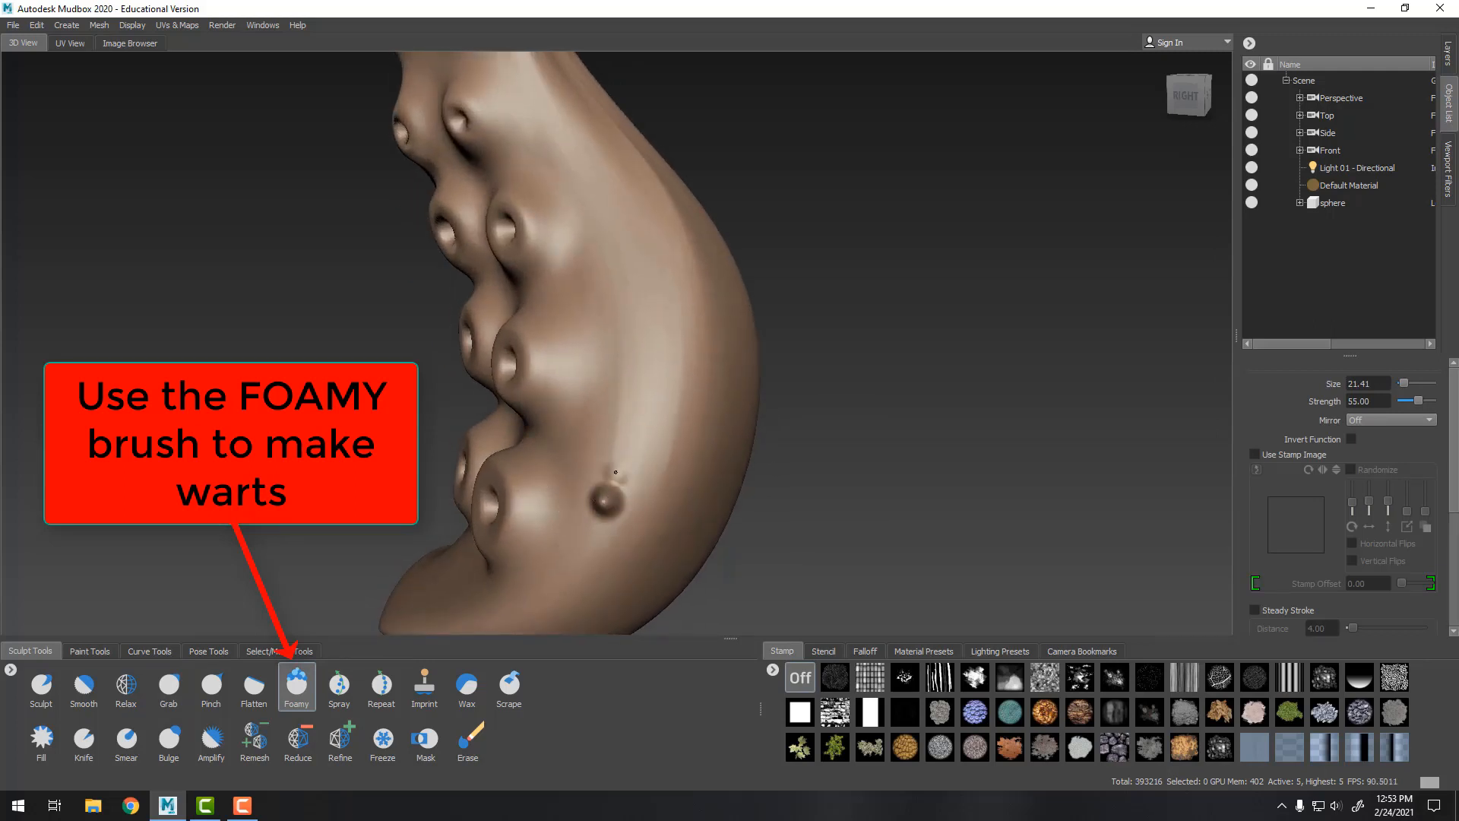
Add a cluster of small warts around the wart on the tentacle's lower side with the Foamy brush
click(615, 469)
click(633, 488)
click(588, 509)
click(606, 528)
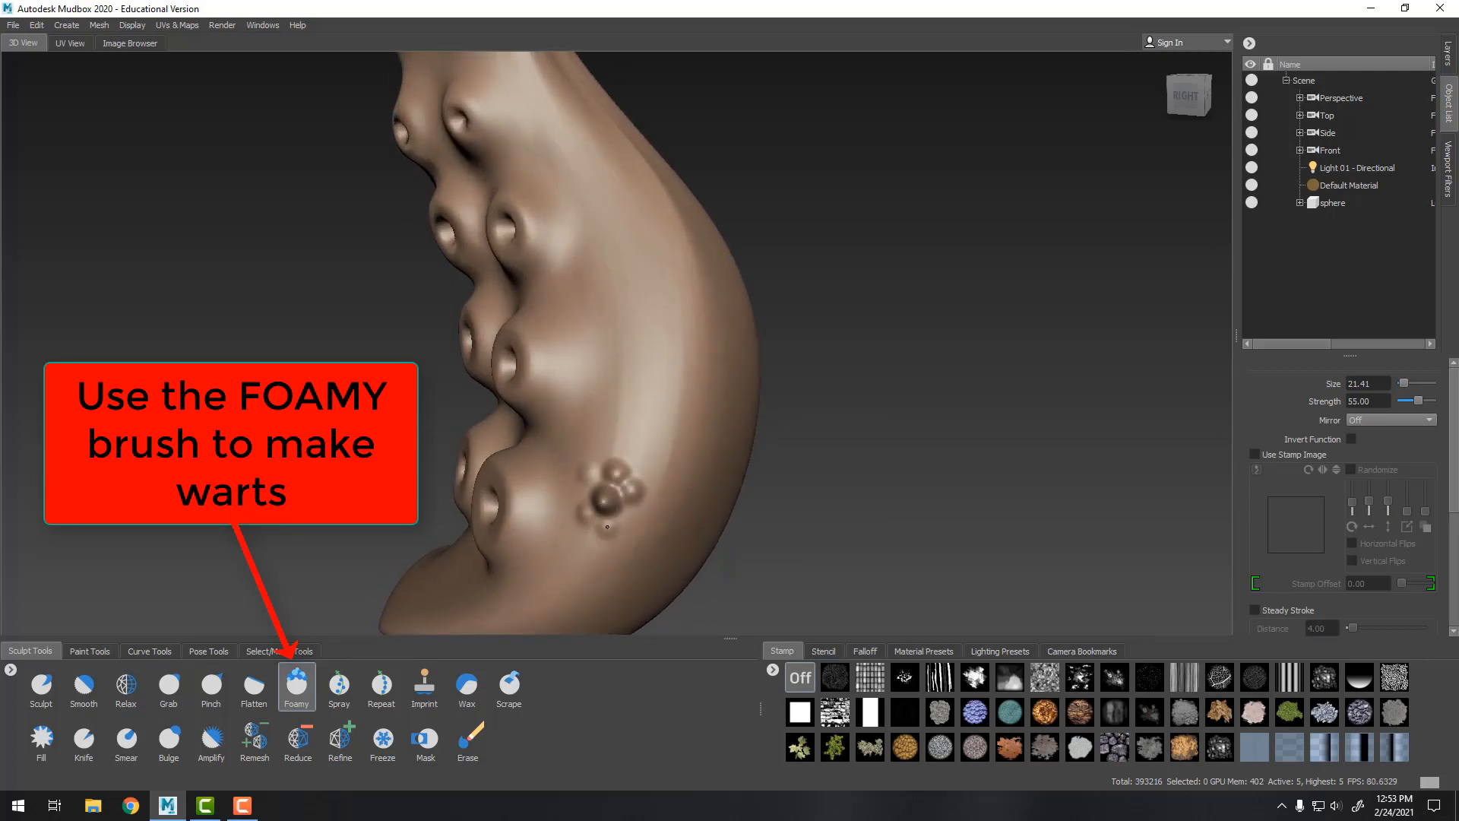
click(580, 541)
click(597, 451)
click(605, 422)
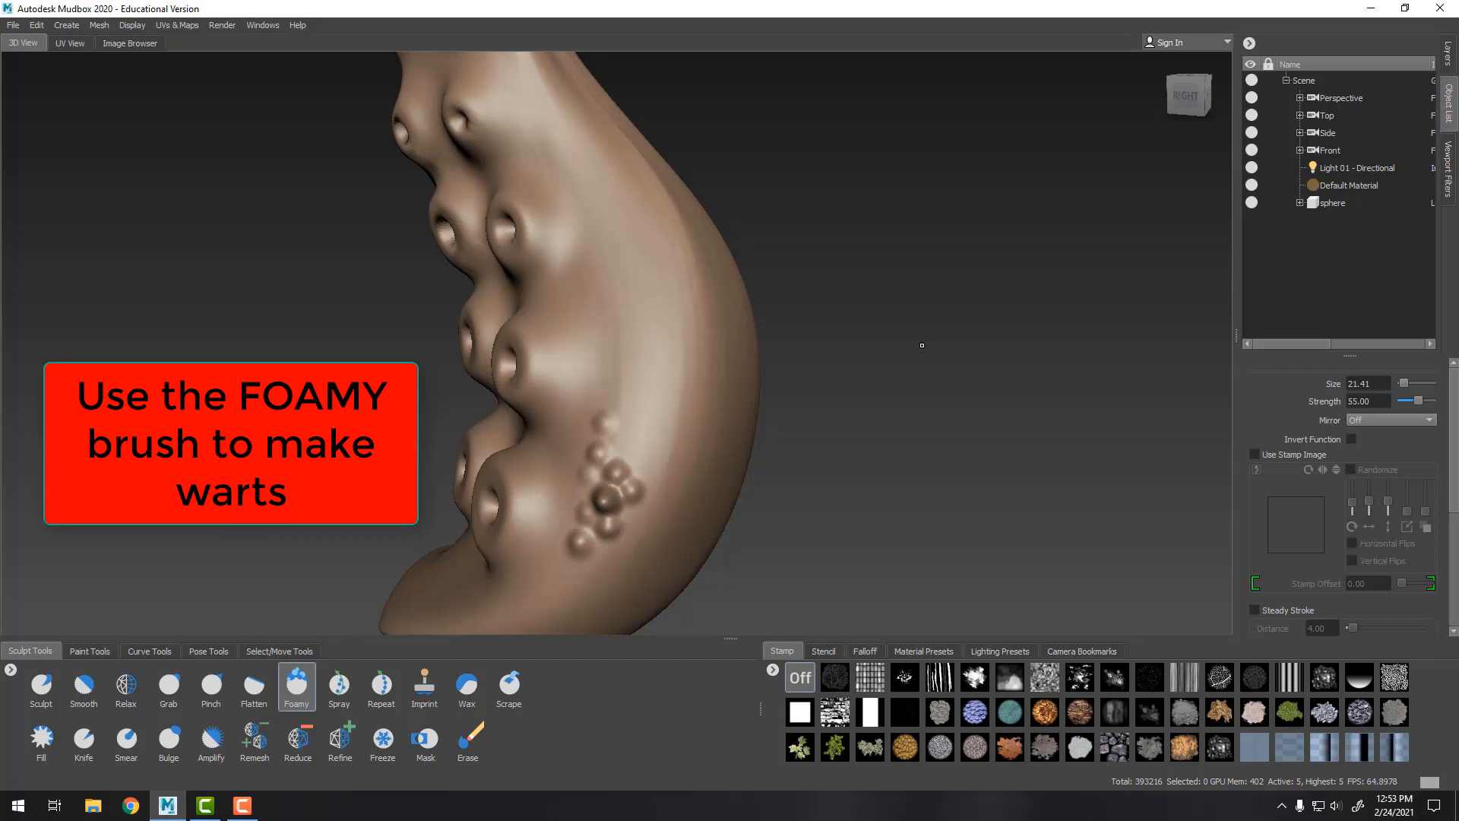
Add a couple of warts on the back of the tentacle's base
alt+drag(922, 345, 647, 396)
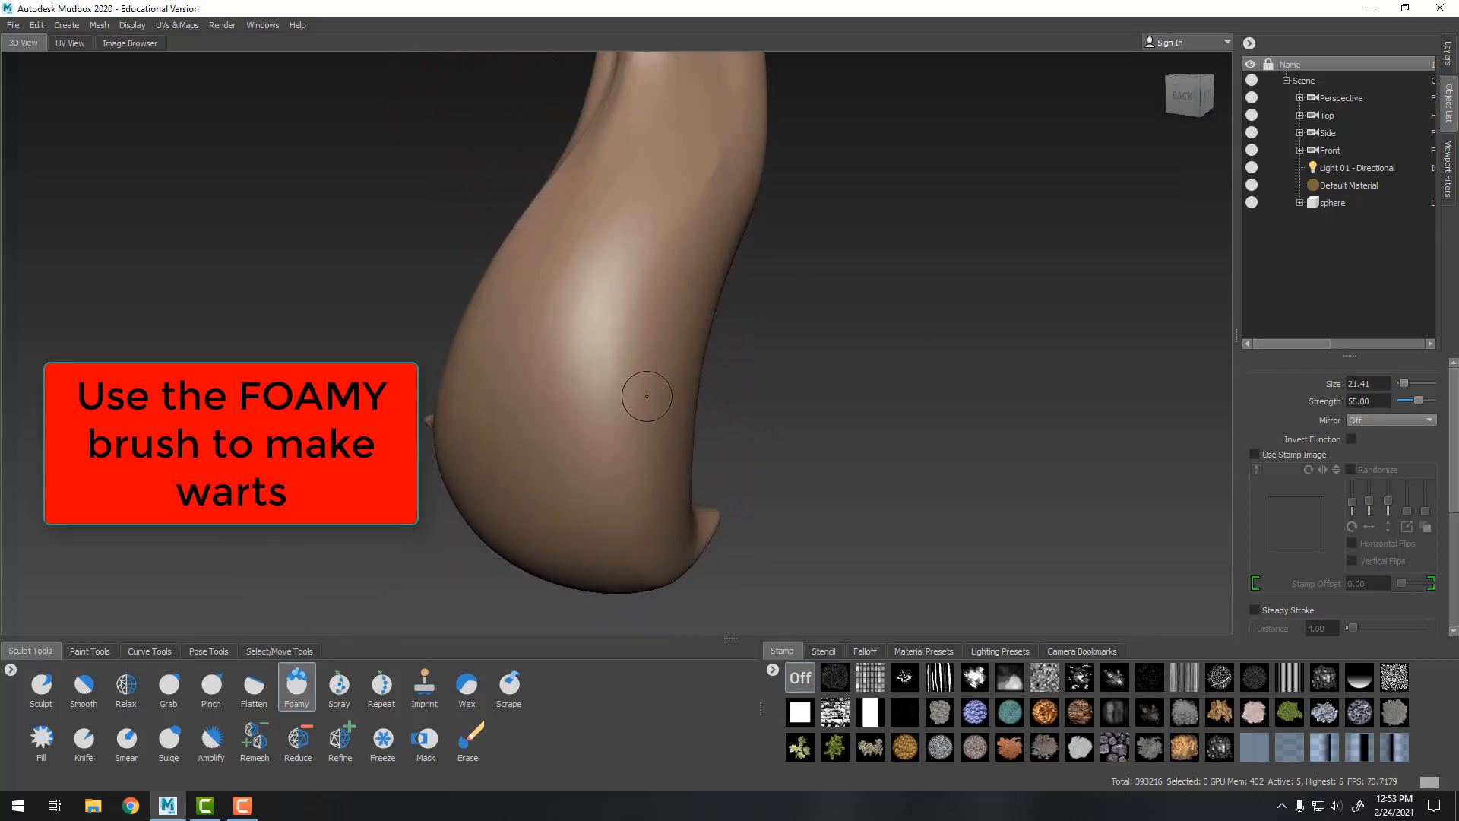
click(641, 411)
click(644, 386)
click(648, 369)
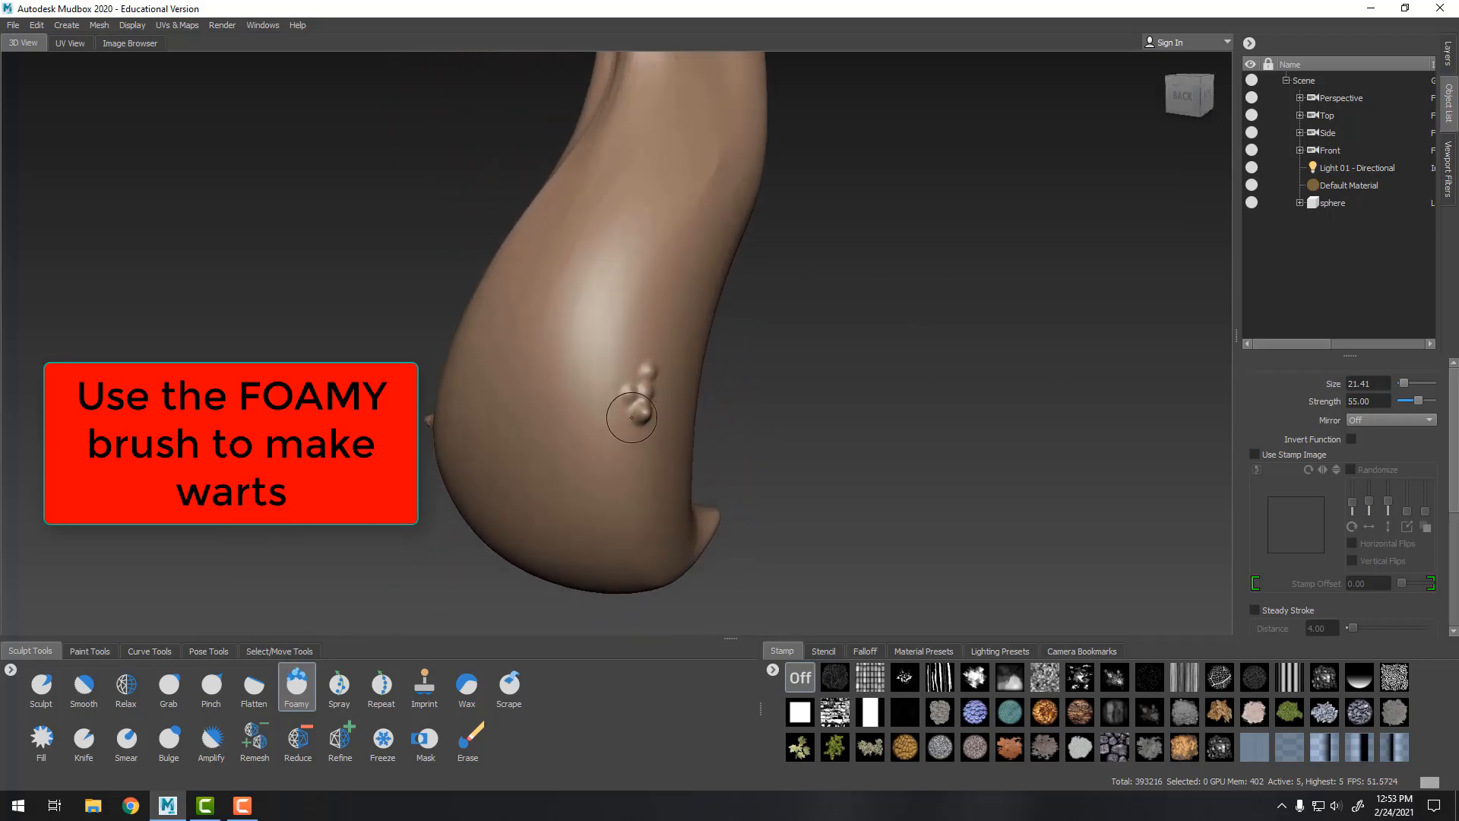
Add a row of warts down the side of the tentacle's lower part
alt+drag(907, 356, 642, 407)
click(639, 400)
click(650, 424)
click(666, 433)
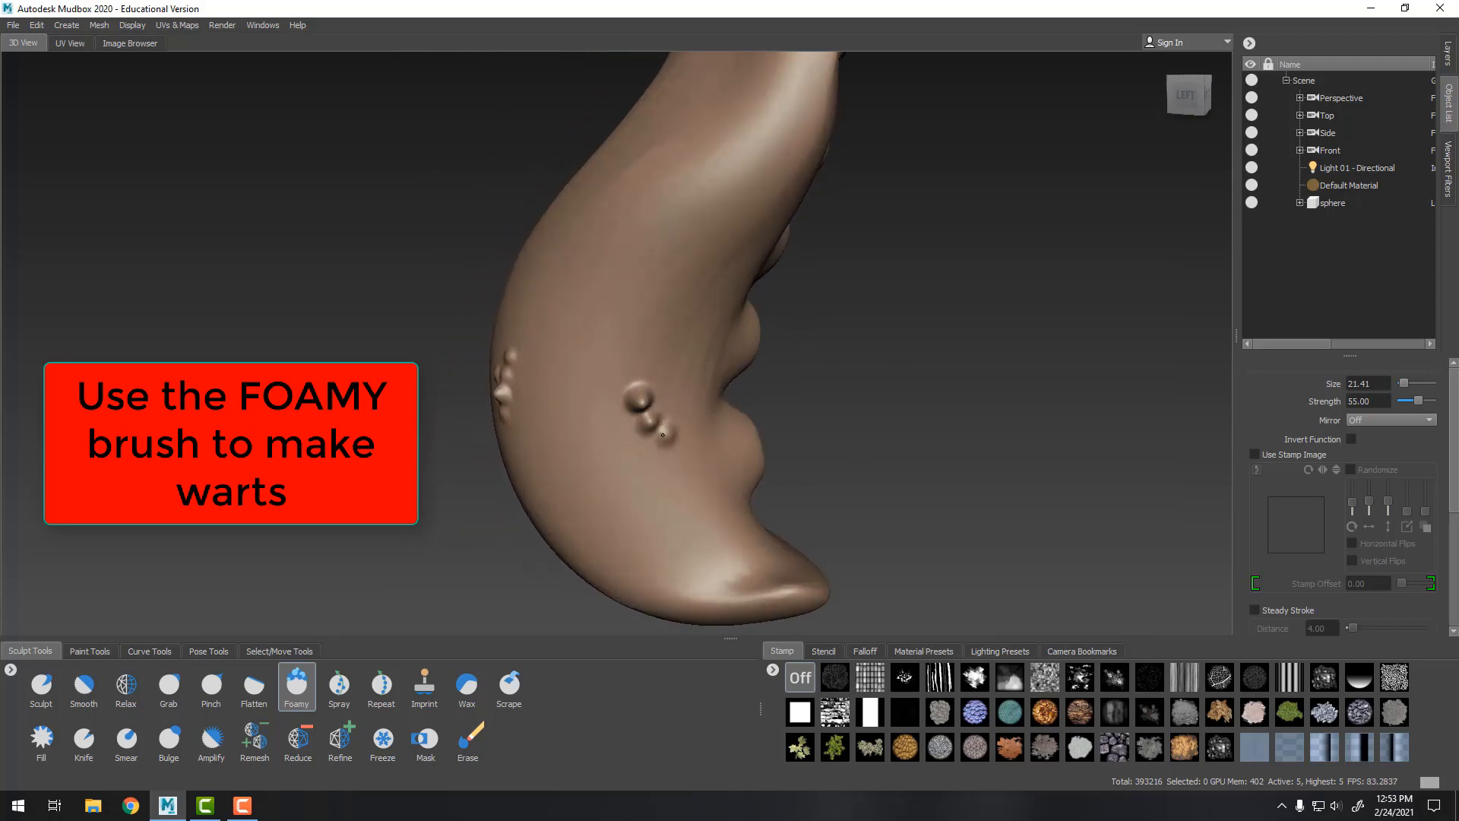
click(650, 449)
click(665, 459)
click(679, 483)
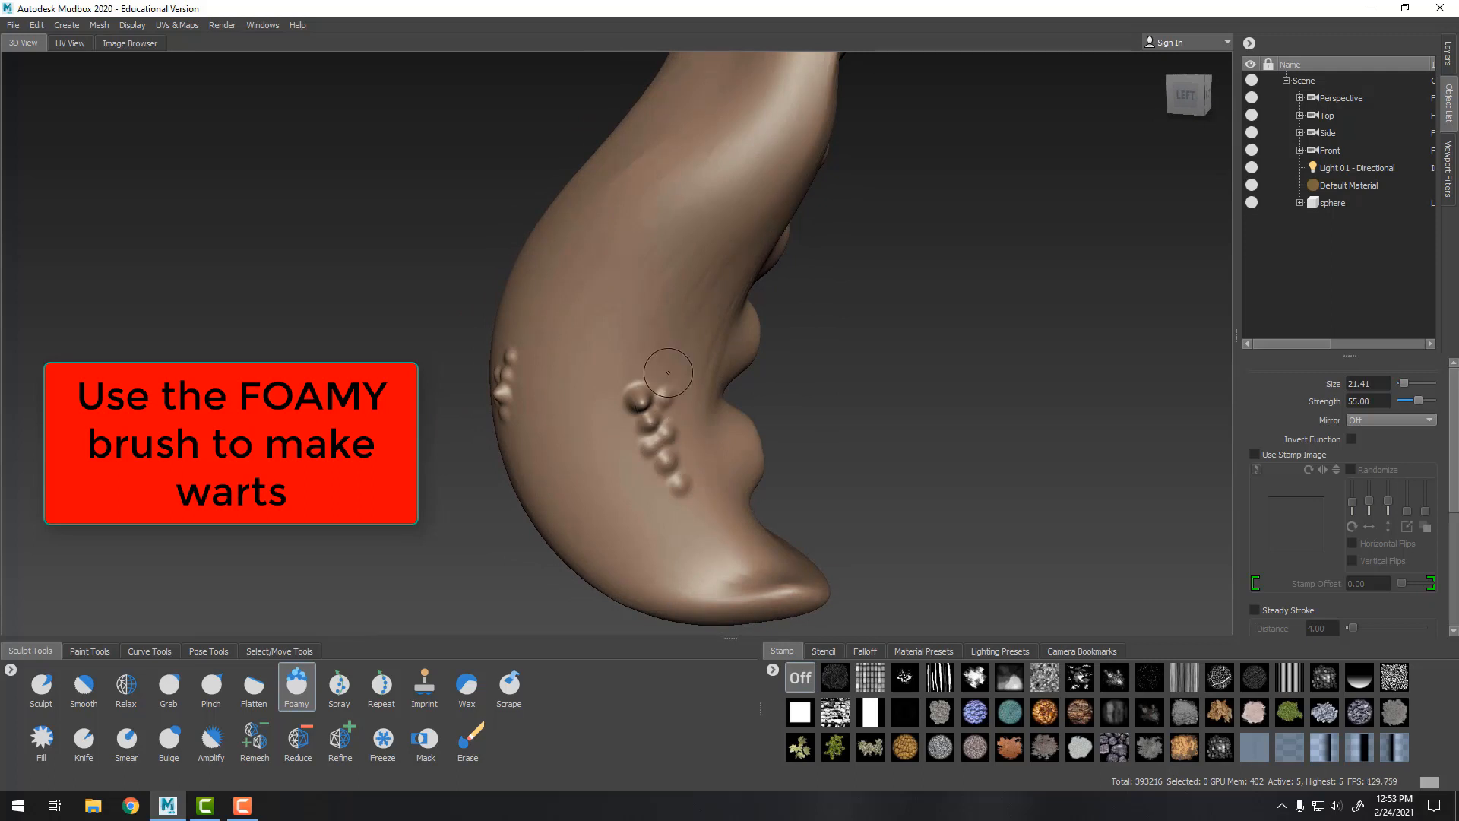
Add warts higher up along the tentacle's front side
mouse_move(668, 329)
alt+mouse_down()
mouse_move(796, 284)
mouse_move(967, 316)
alt+mouse_up()
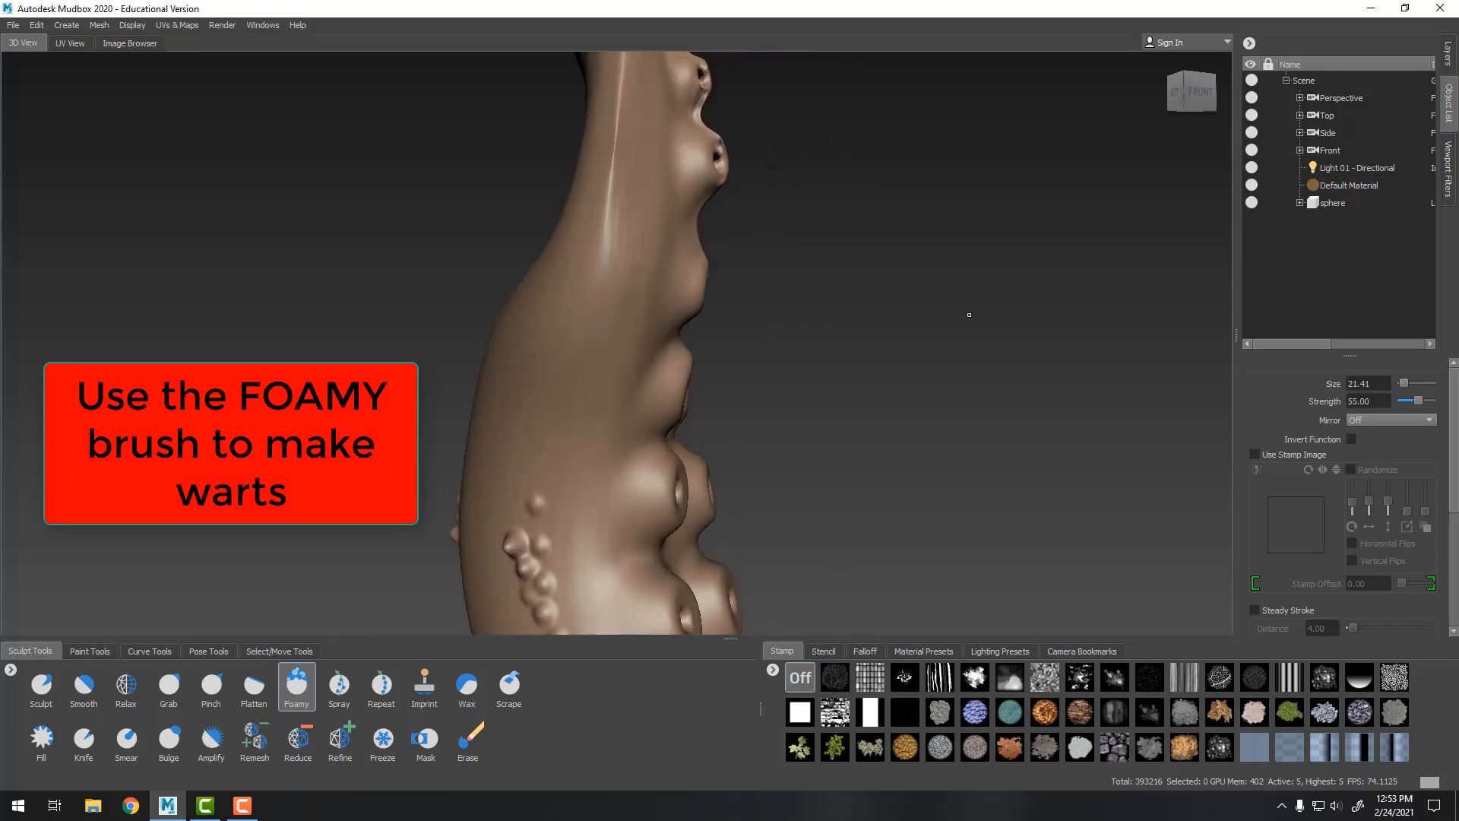
click(576, 323)
click(604, 229)
click(607, 198)
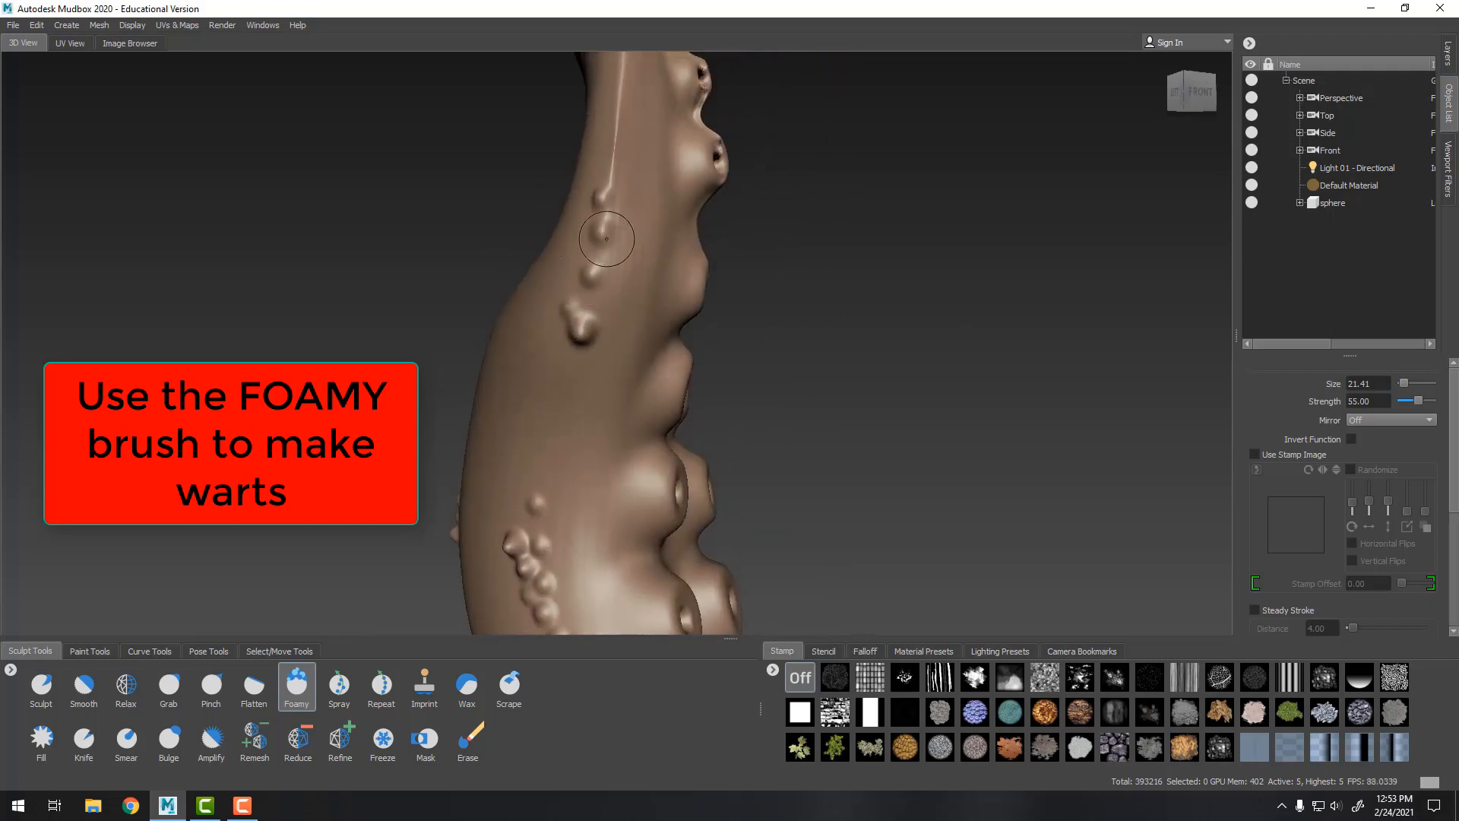
click(608, 288)
Add a short line of warts on the back of the upper tentacle
mouse_move(923, 326)
alt+mouse_down()
mouse_move(794, 342)
mouse_move(840, 254)
mouse_move(681, 276)
alt+mouse_up()
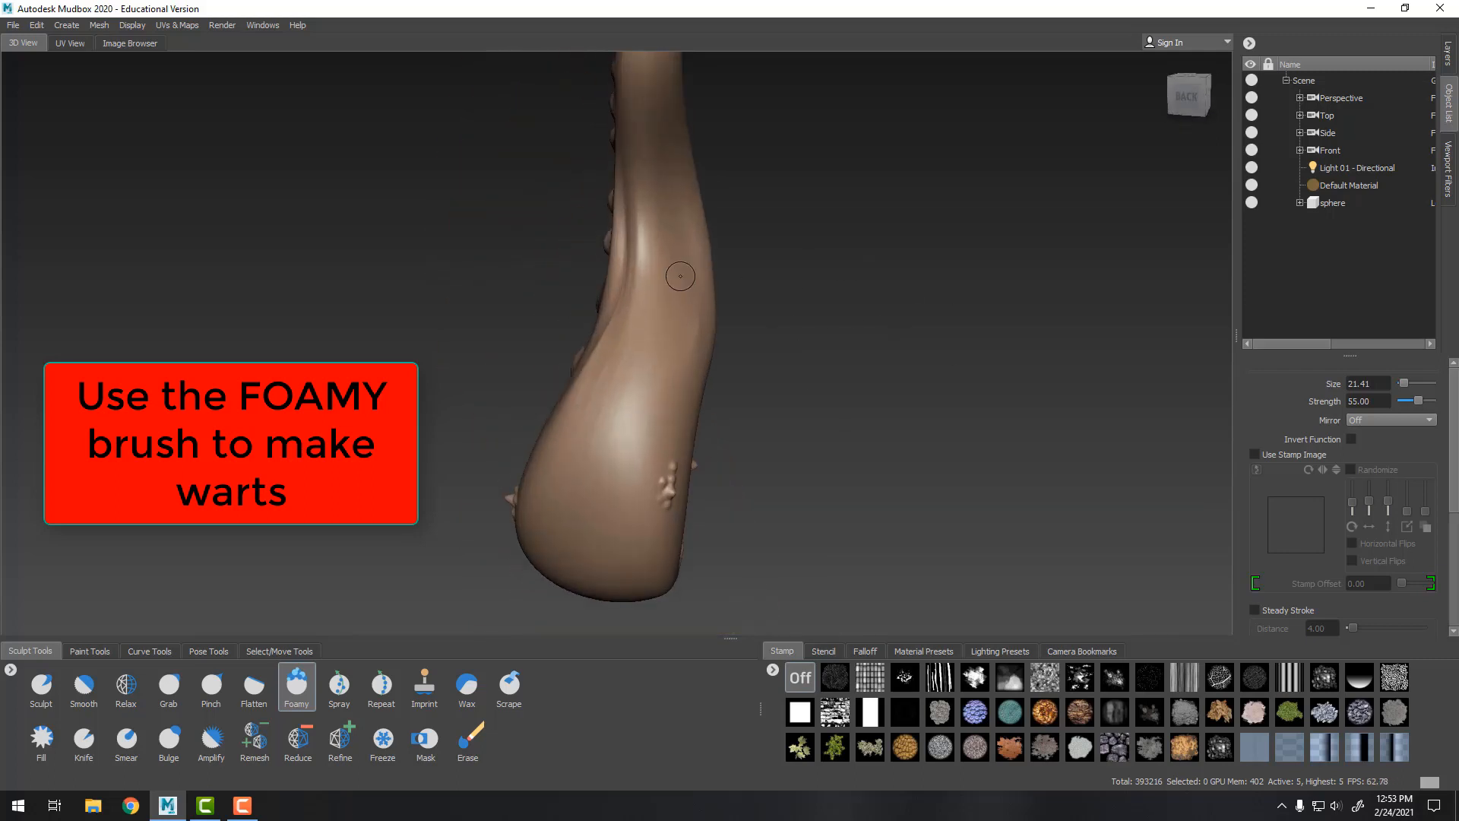
click(644, 245)
click(649, 258)
click(659, 272)
Switch to the Wax brush at strength 42.50 and add musculature strokes on the back of the tentacle's base
alt+drag(865, 251, 896, 368)
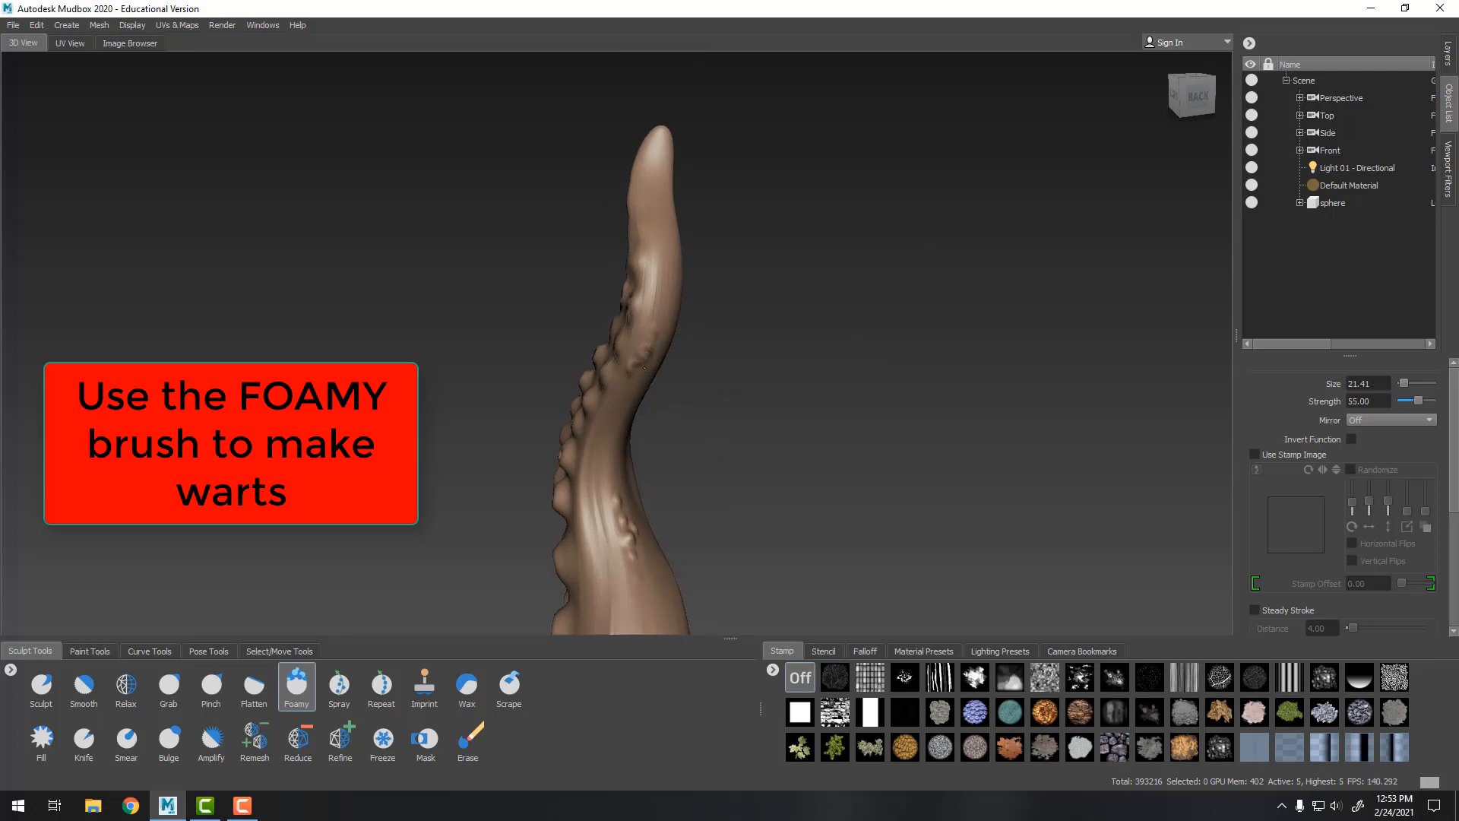
alt+drag(635, 368, 647, 199)
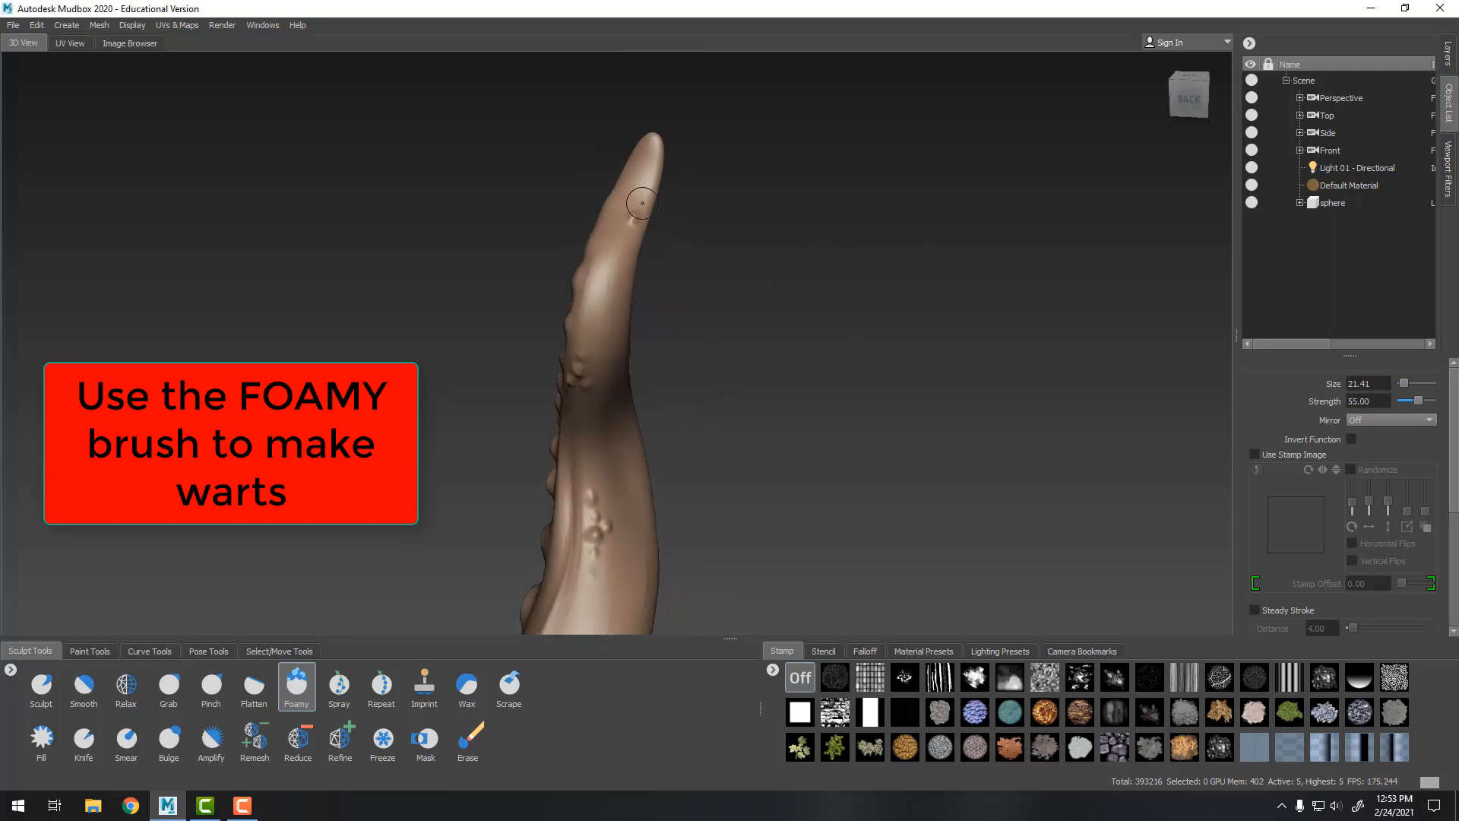
mouse_move(779, 241)
alt+mouse_down()
mouse_move(710, 221)
mouse_move(600, 266)
alt+mouse_up()
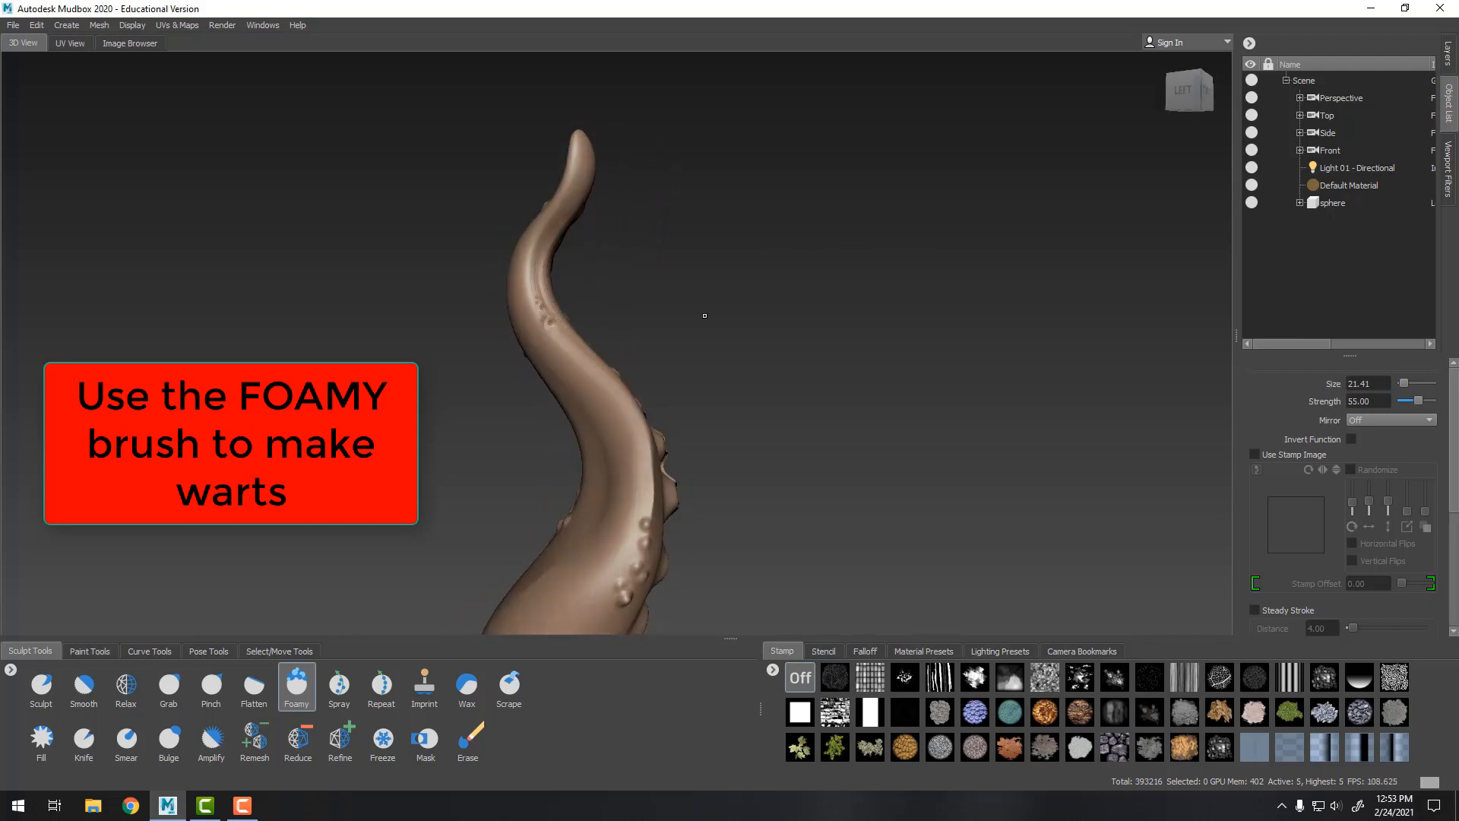
alt+drag(704, 315, 879, 352)
scroll(879, 352, up, 3)
click(467, 684)
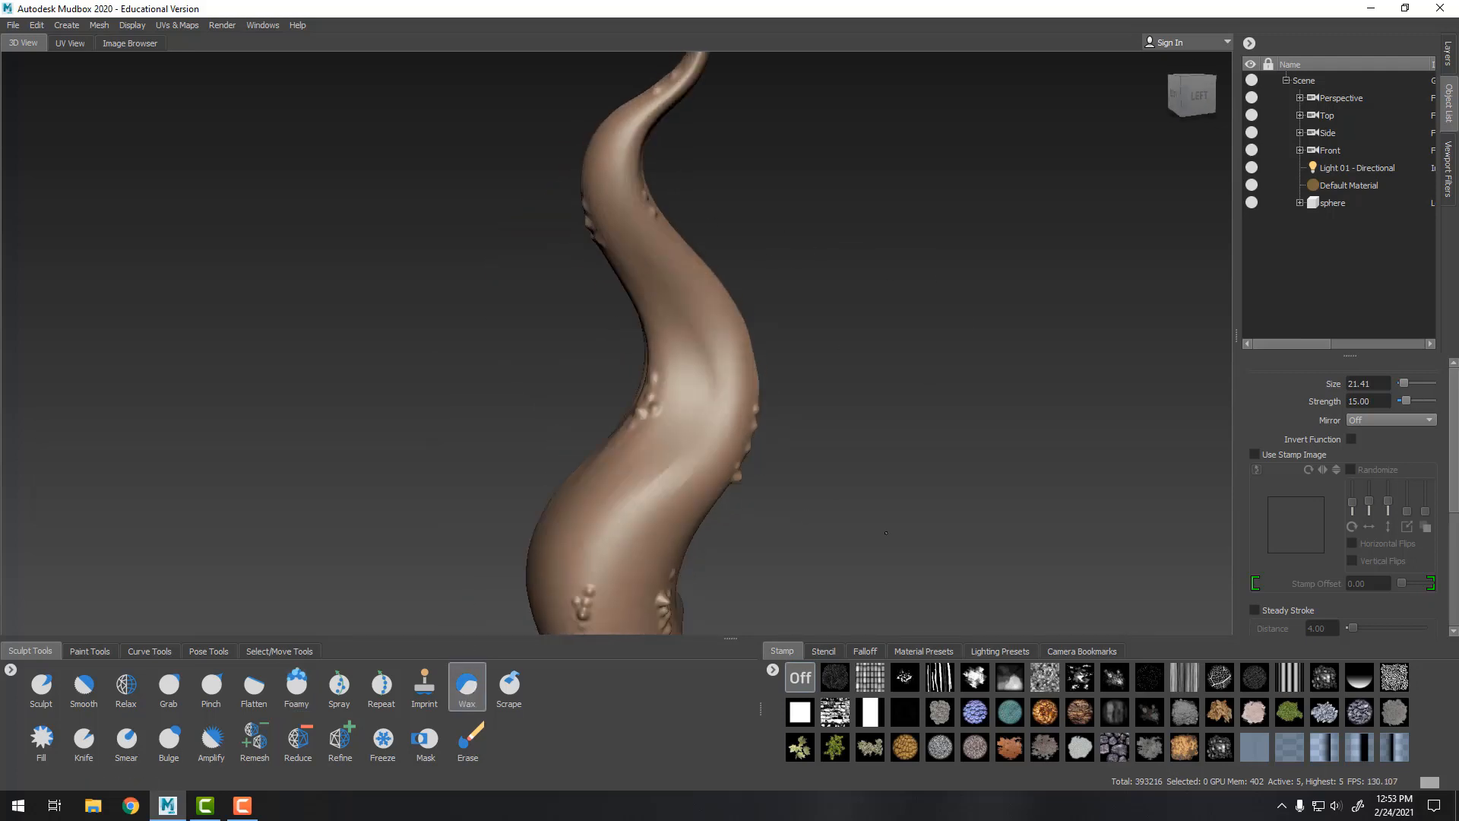
alt+drag(886, 533, 554, 427)
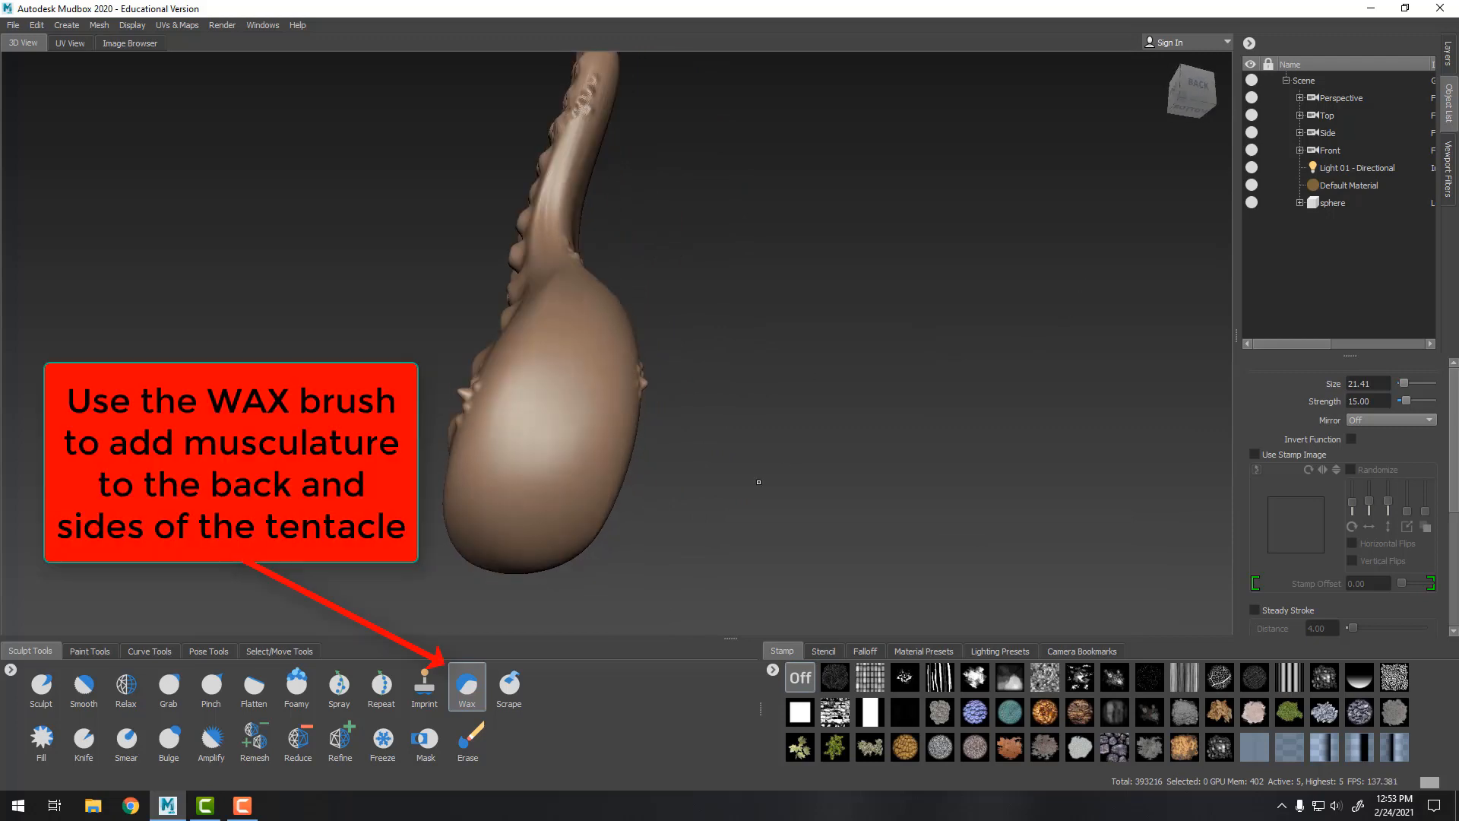
alt+drag(756, 364, 580, 397)
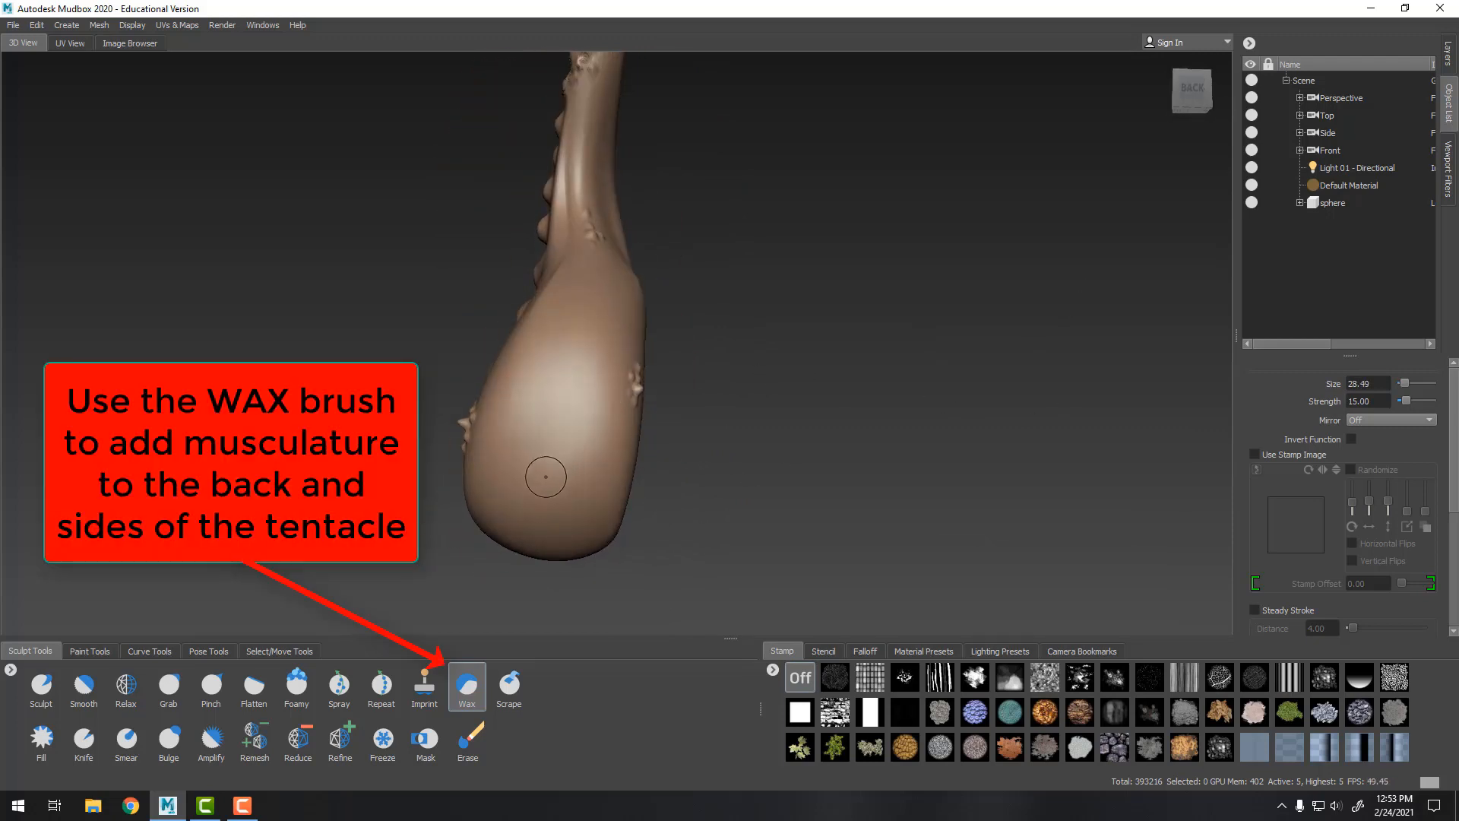
drag(534, 475, 548, 467)
drag(1403, 402, 1415, 401)
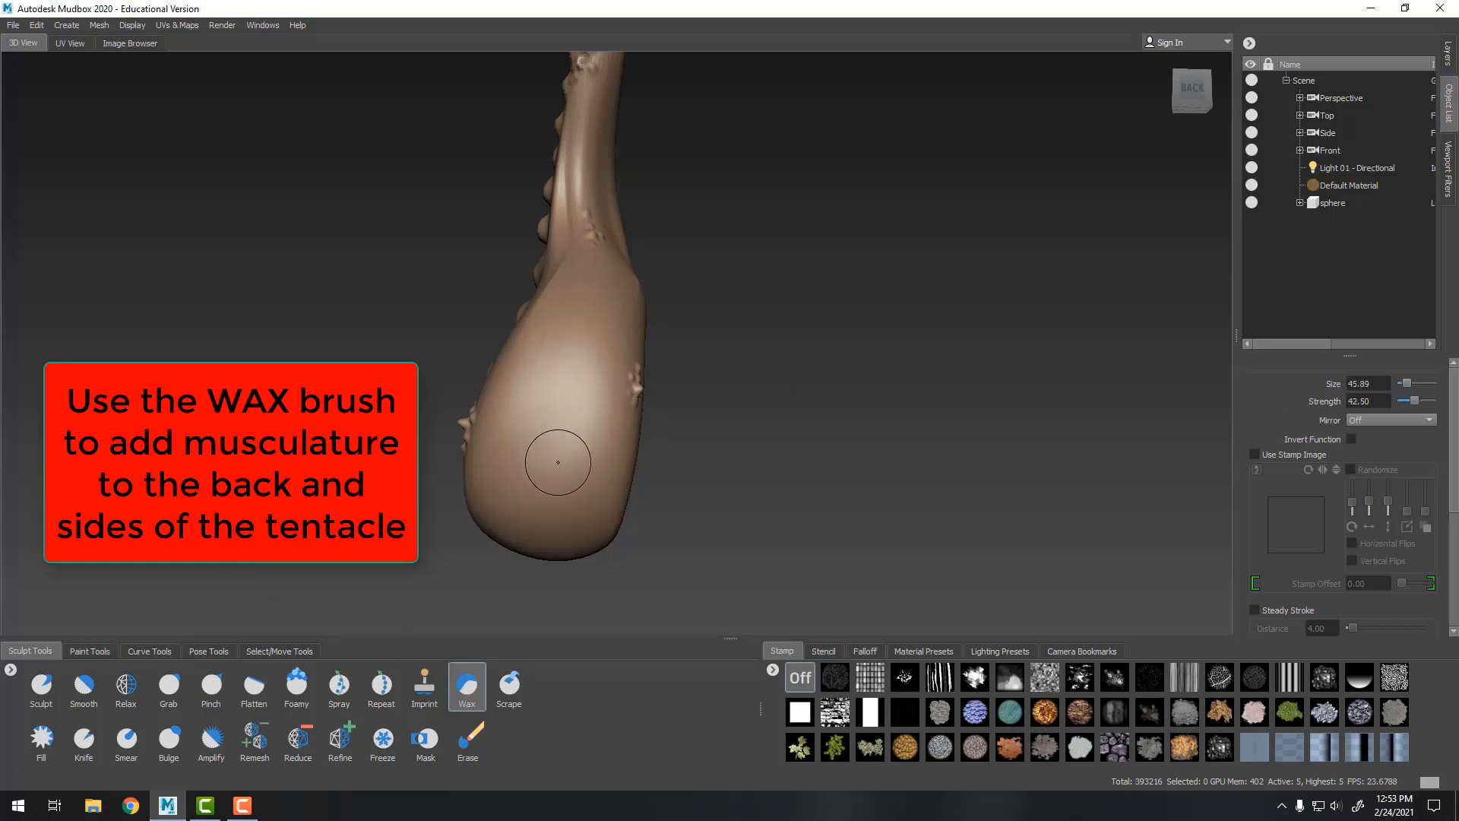
mouse_move(549, 465)
mouse_down()
mouse_move(560, 391)
mouse_move(605, 297)
mouse_up()
Shrink the Wax brush to about 24 and add musculature strokes along the tentacle's back higher up
alt+middle_drag(878, 152, 799, 381)
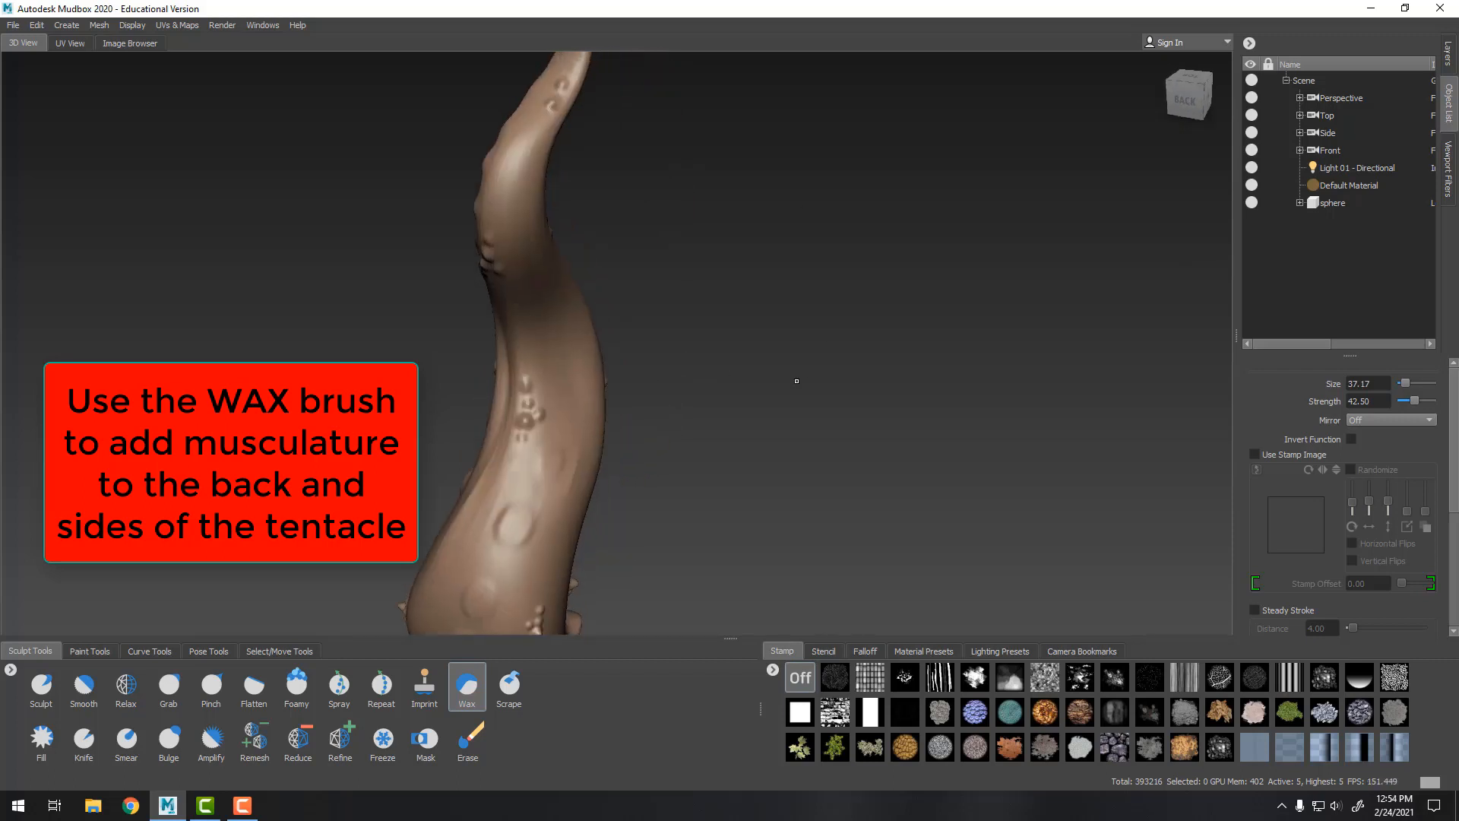
alt+drag(798, 381, 707, 361)
drag(543, 385, 564, 384)
drag(555, 335, 539, 288)
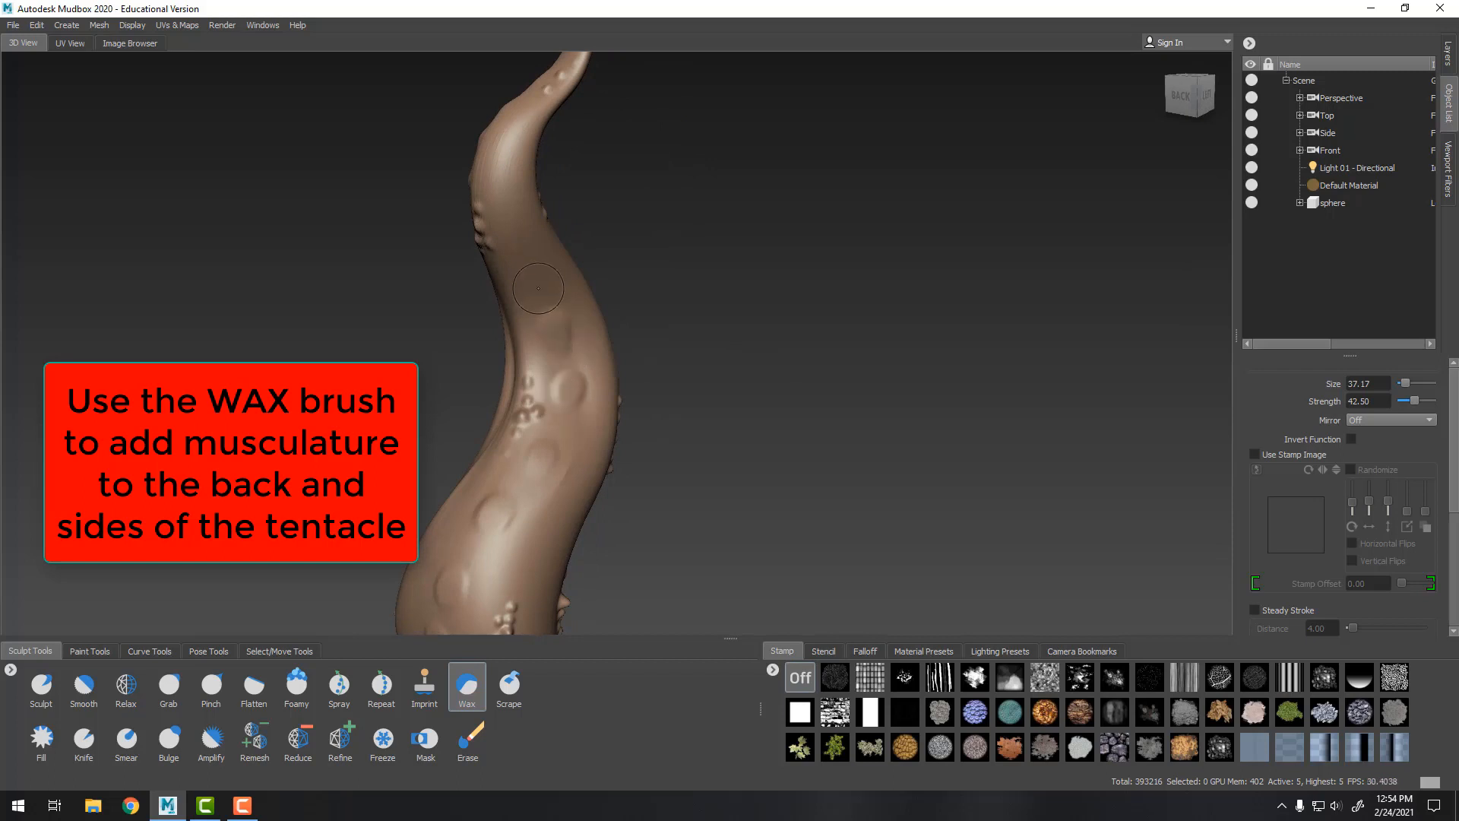
alt+drag(678, 248, 628, 268)
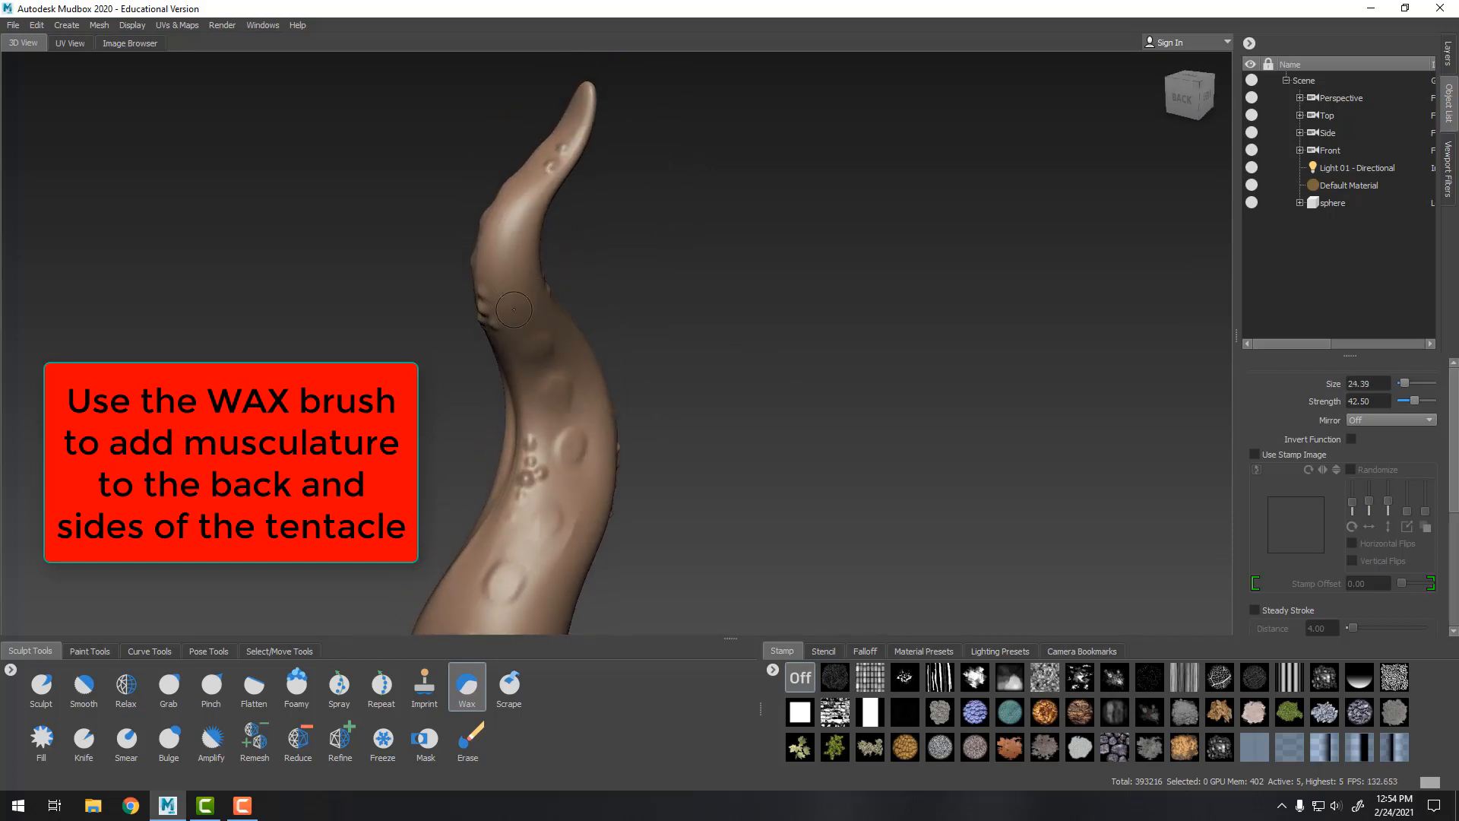
drag(508, 231, 514, 226)
Carve more Wax musculature strokes across the back of the tentacle's base
alt+drag(553, 147, 785, 193)
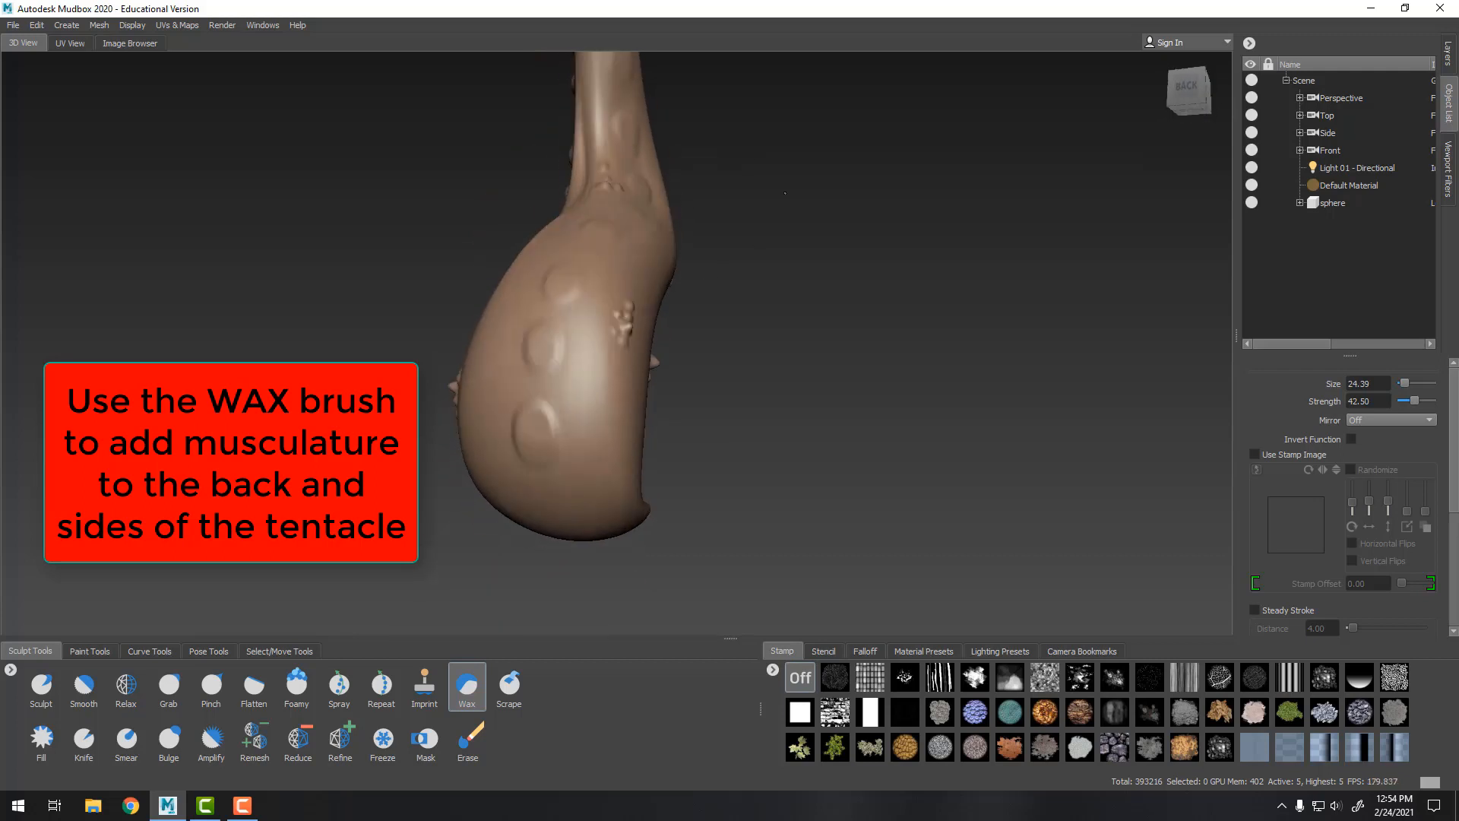
alt+drag(727, 427, 669, 422)
drag(542, 402, 528, 443)
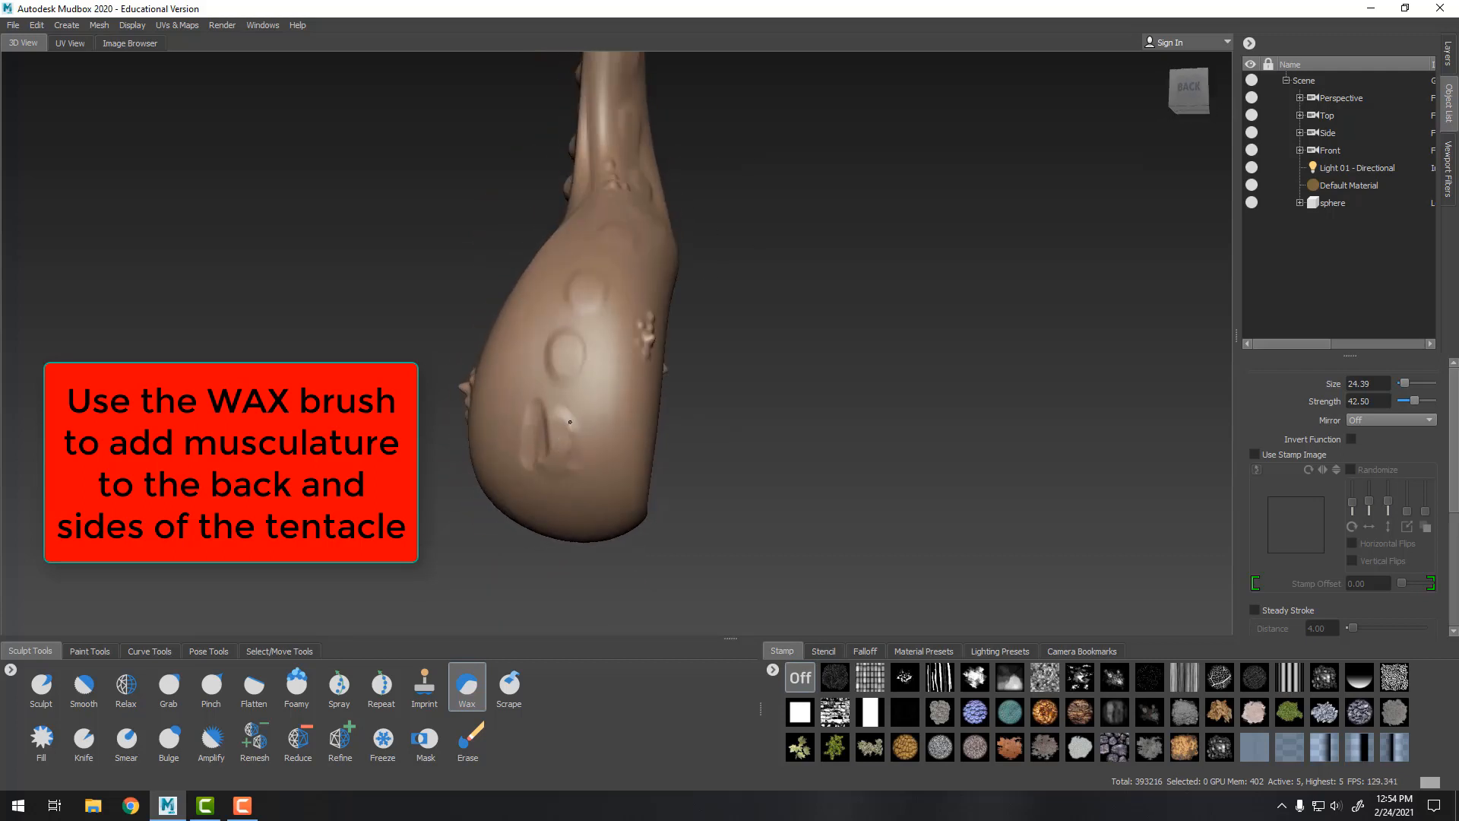
drag(551, 340, 586, 329)
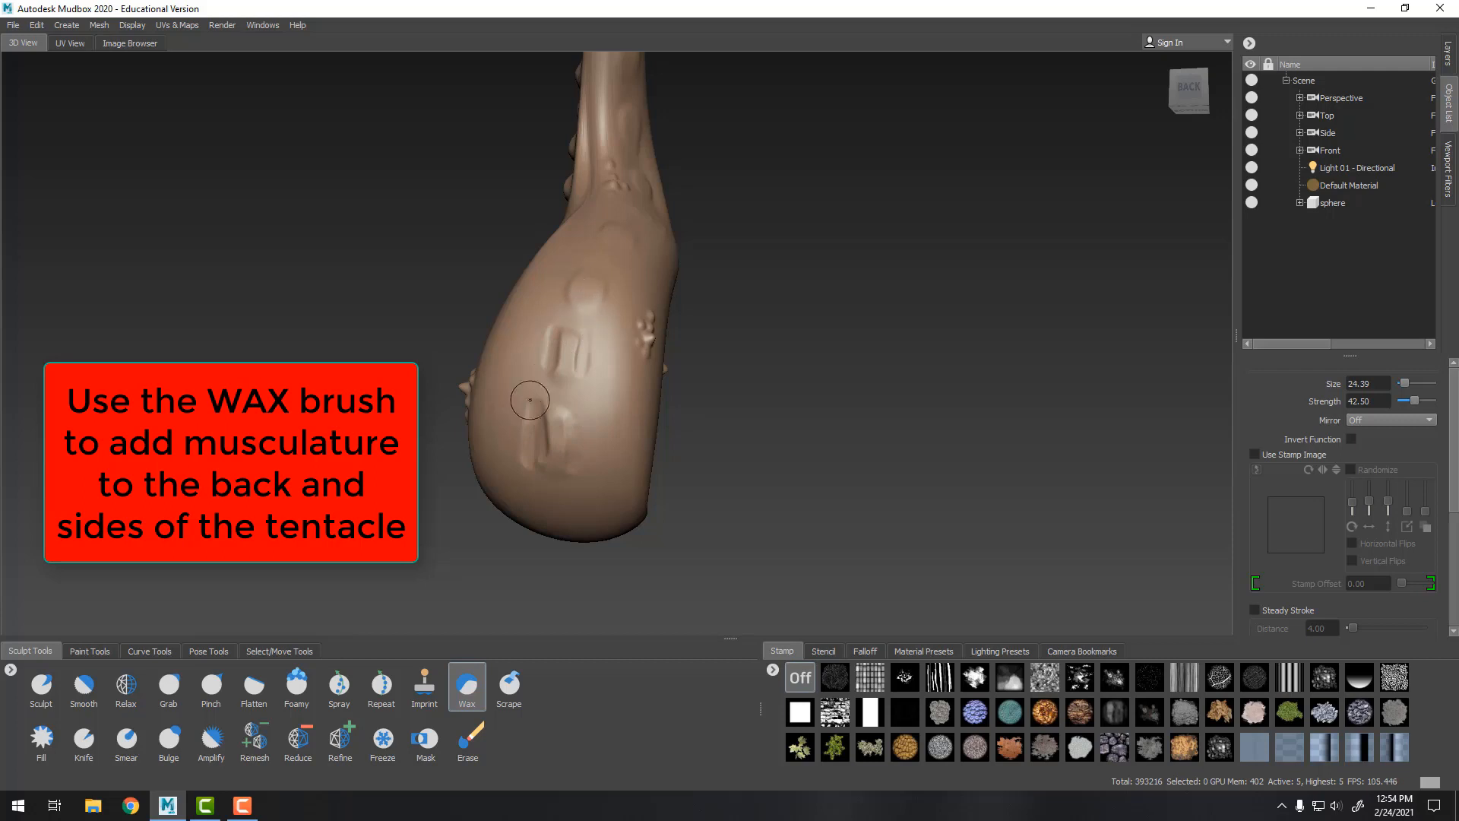
Smooth the wax musculature strokes on the tentacle's back with the Smooth brush
key(shift)
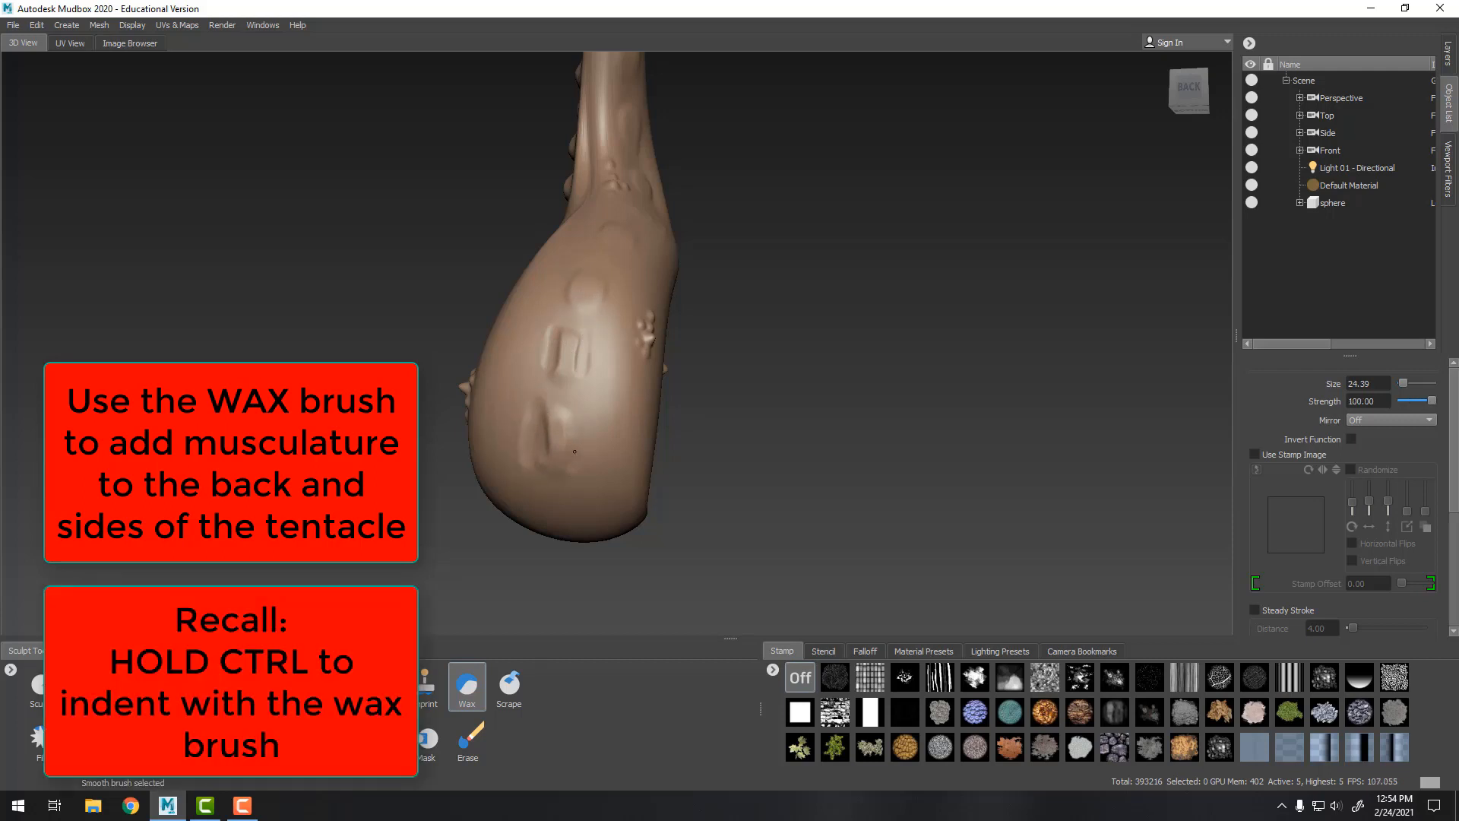
mouse_move(550, 407)
mouse_down()
mouse_move(557, 448)
mouse_move(743, 361)
mouse_up()
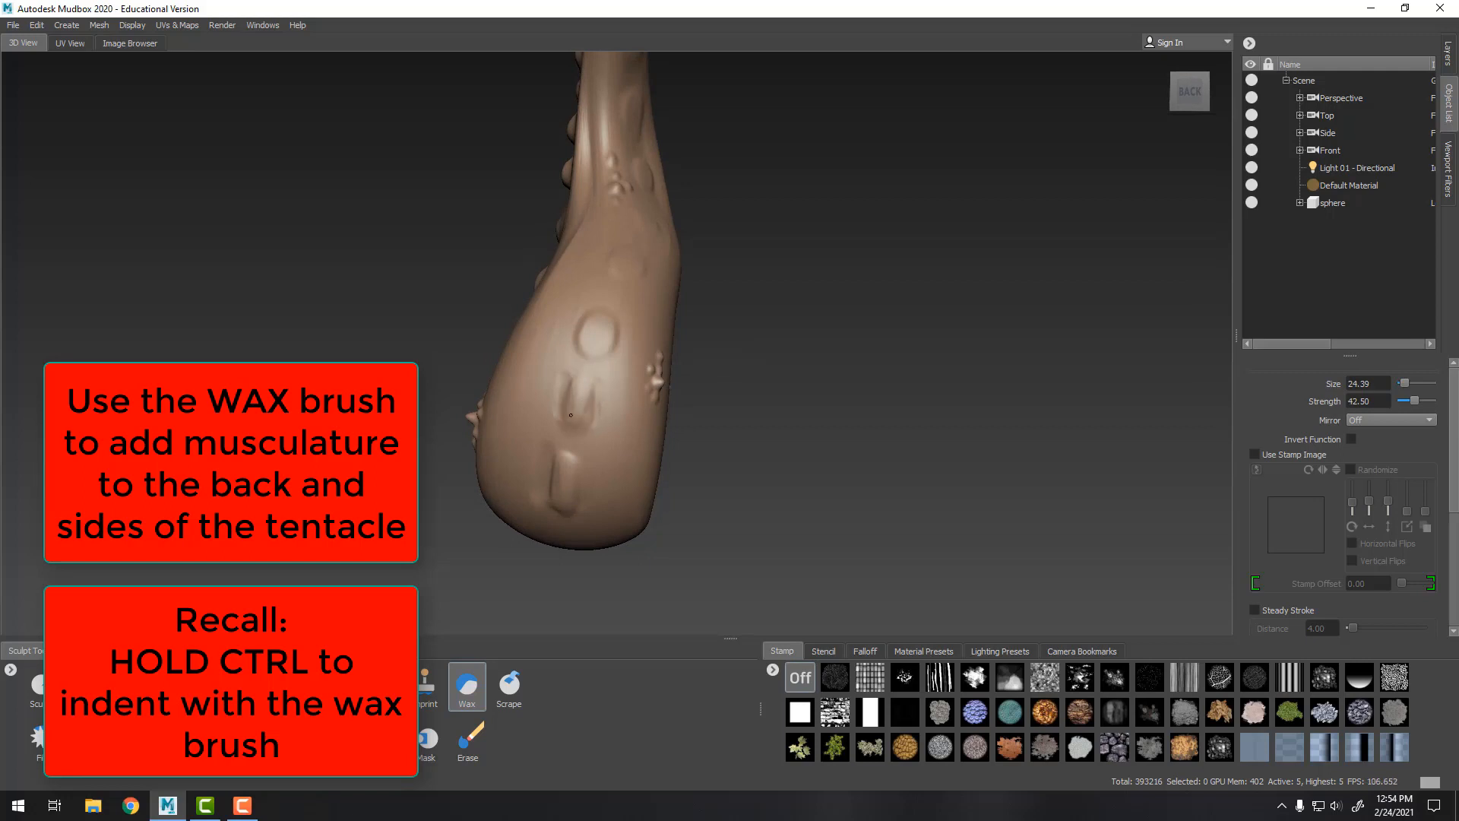
key(shift)
mouse_move(587, 326)
mouse_down()
mouse_move(604, 324)
mouse_move(578, 320)
mouse_up()
key(shift)
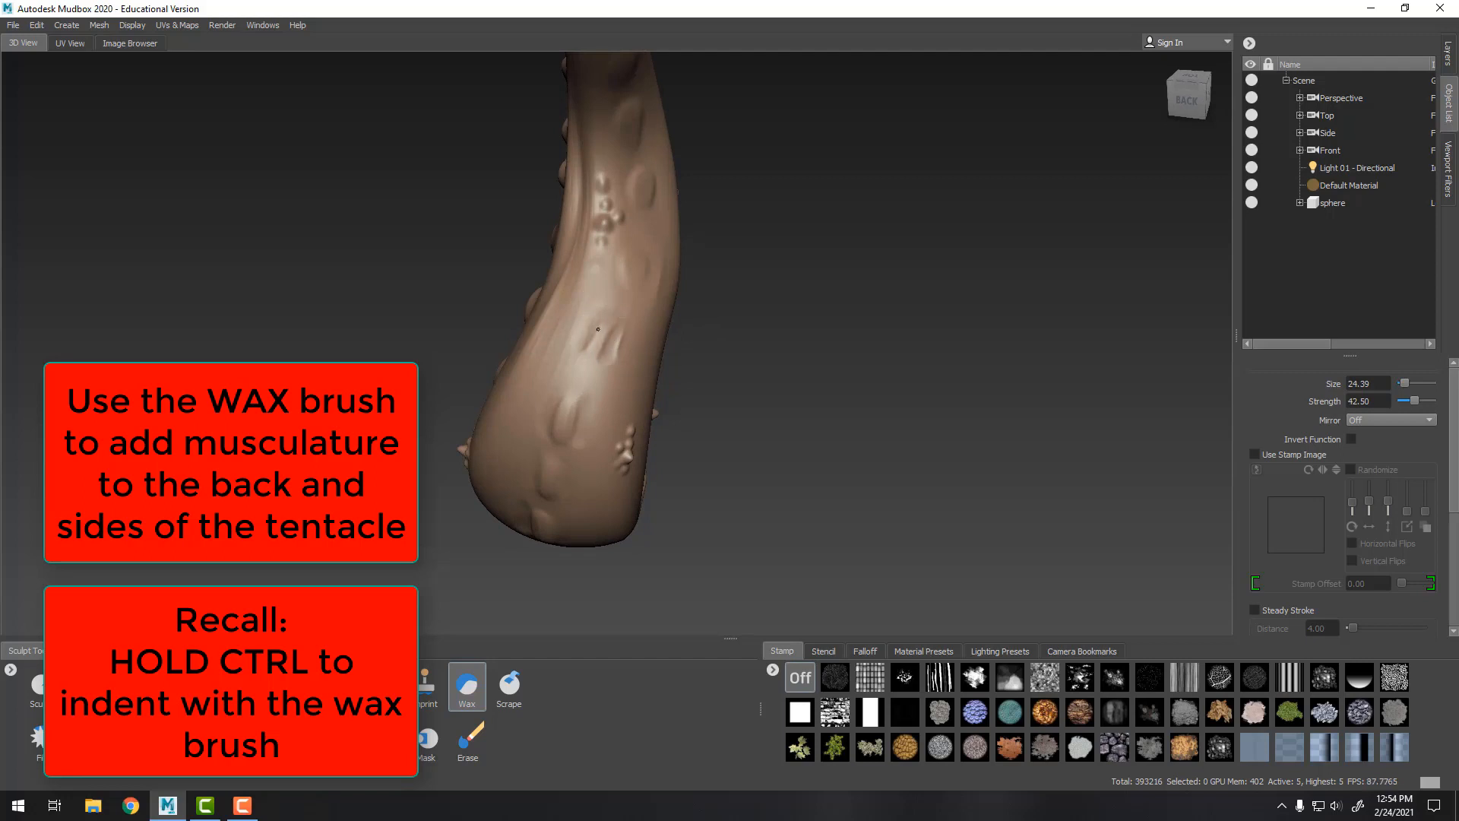
key(shift)
alt+drag(621, 363, 567, 353)
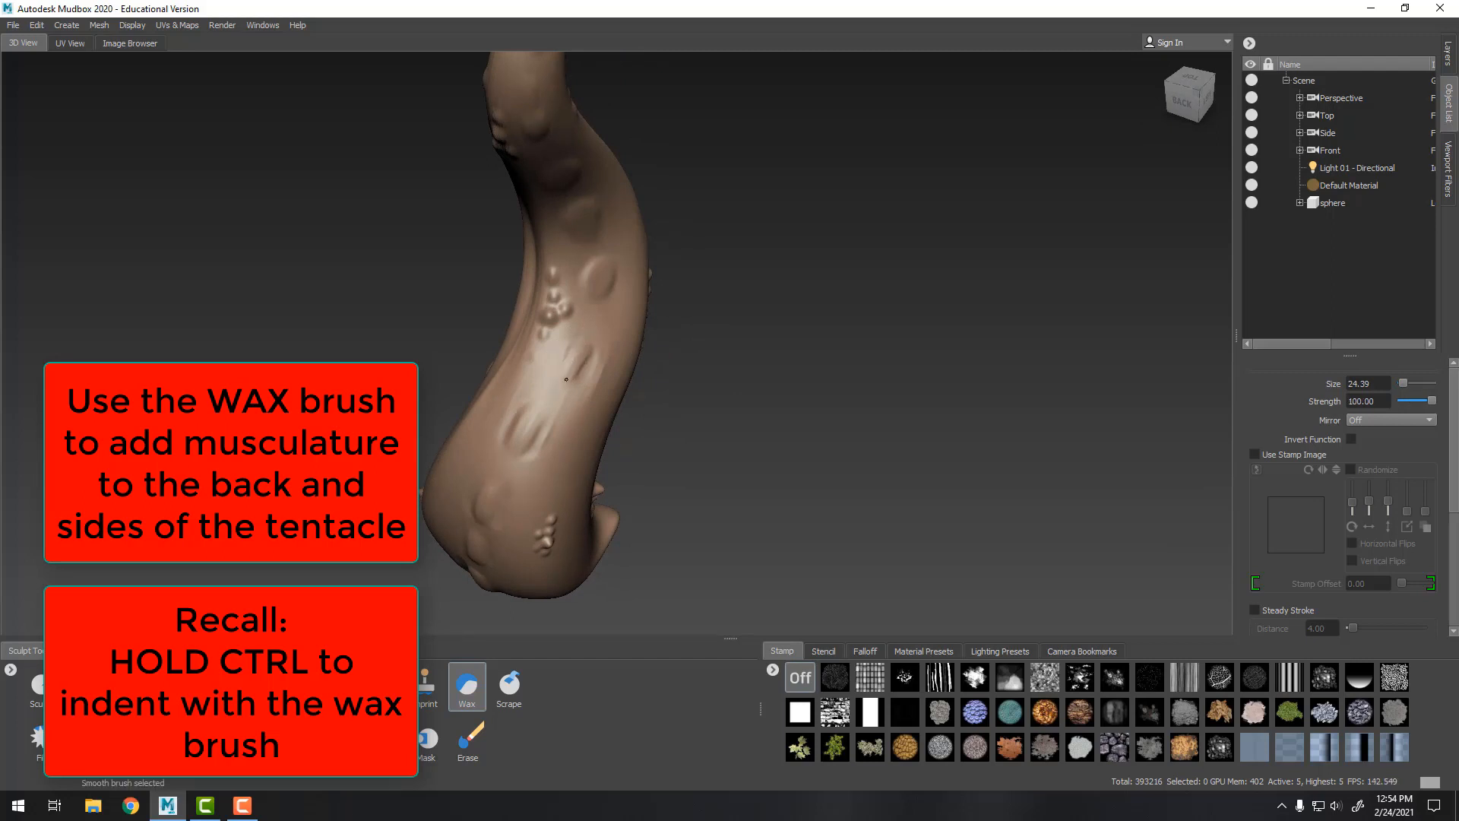
alt+drag(568, 364, 688, 277)
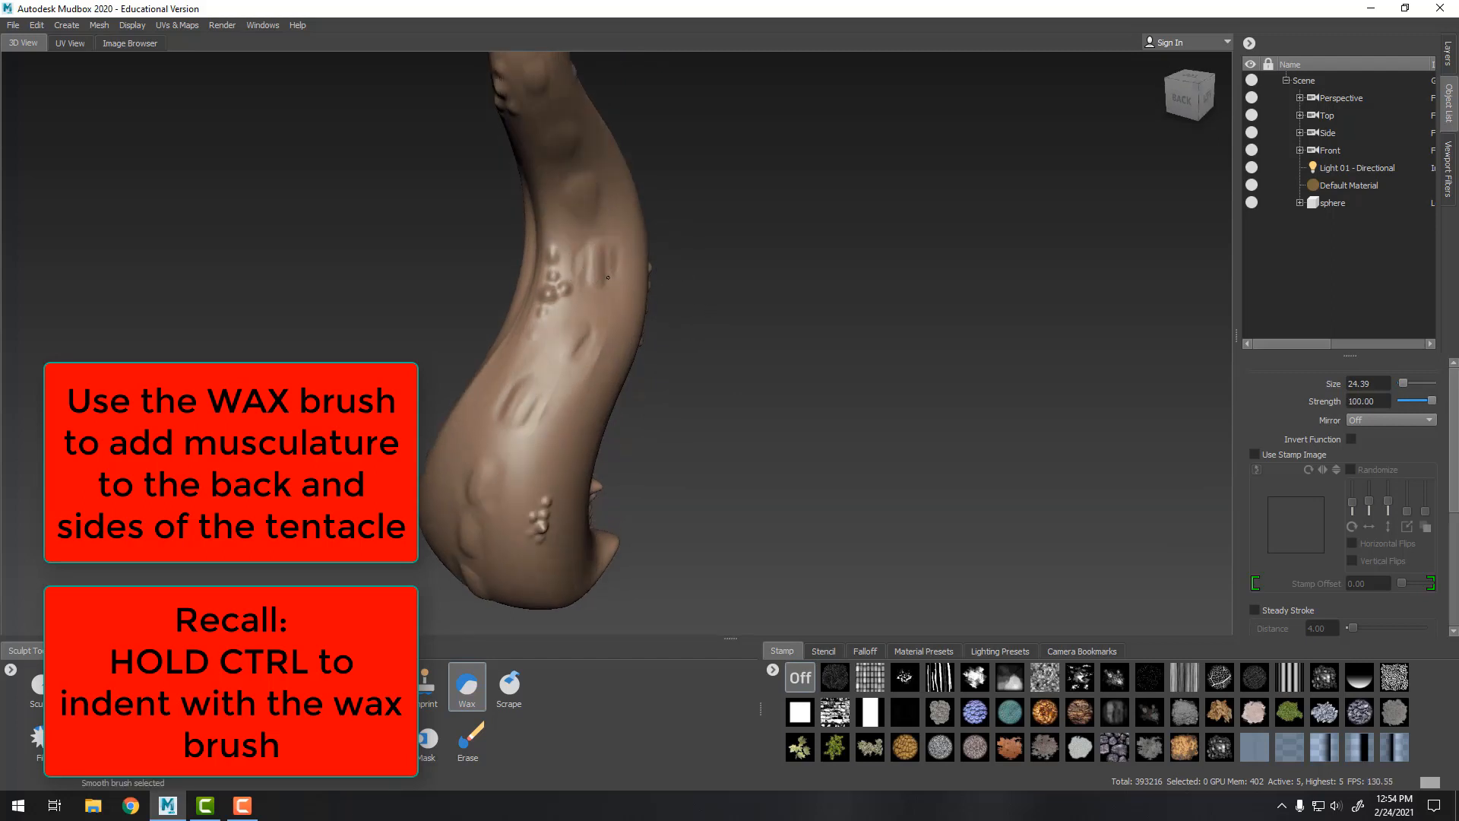
Add a Wax stroke near the upper back of the tentacle
alt+drag(741, 293, 745, 212)
alt+middle_drag(746, 212, 708, 370)
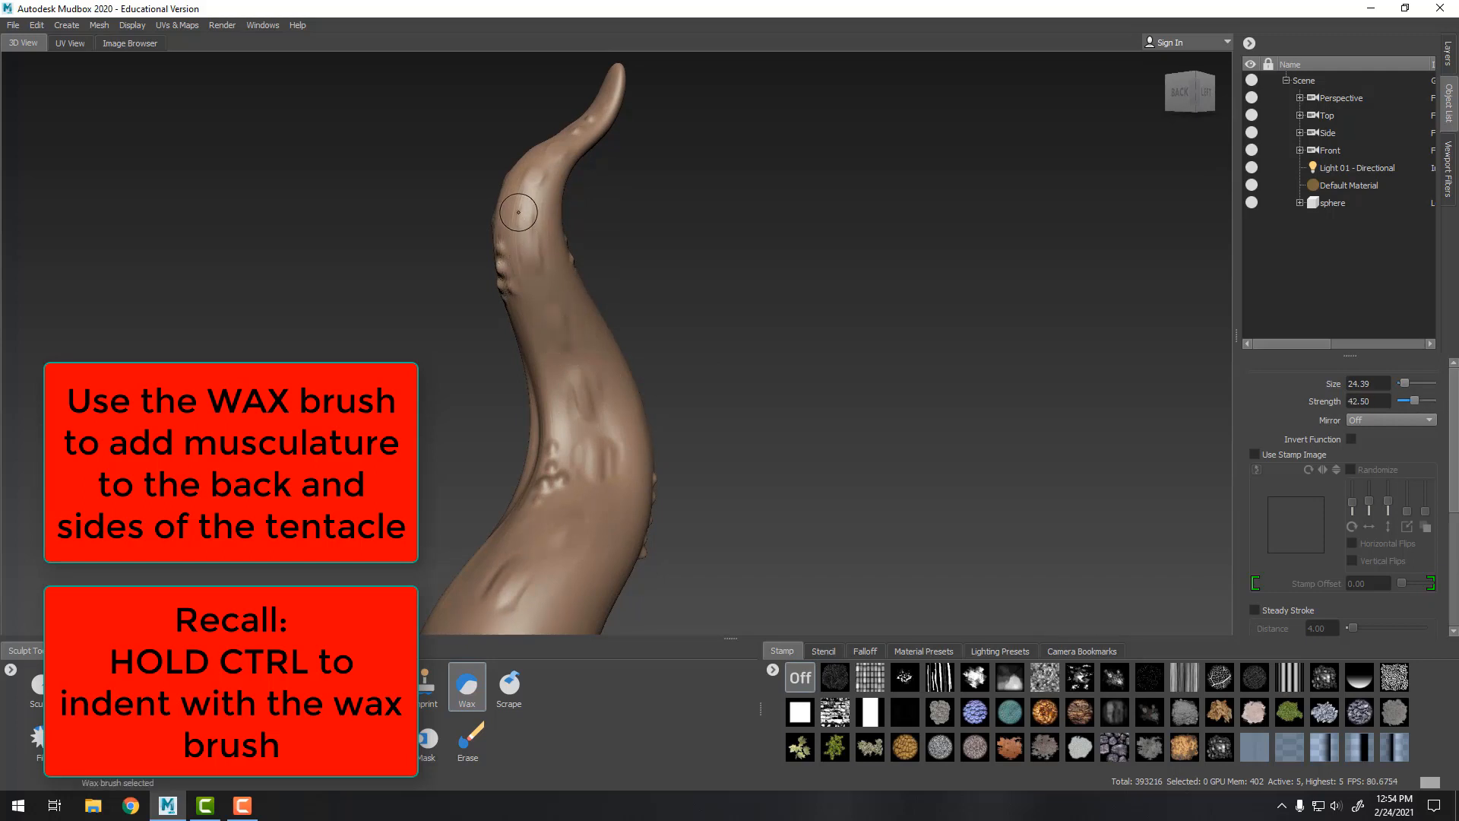
mouse_move(523, 204)
shift+mouse_down()
mouse_move(530, 220)
mouse_move(537, 187)
mouse_move(550, 268)
mouse_move(571, 244)
mouse_move(555, 274)
mouse_move(610, 187)
shift+mouse_up()
Add a new sculpt layer to the tentacle mesh
alt+drag(829, 425, 945, 345)
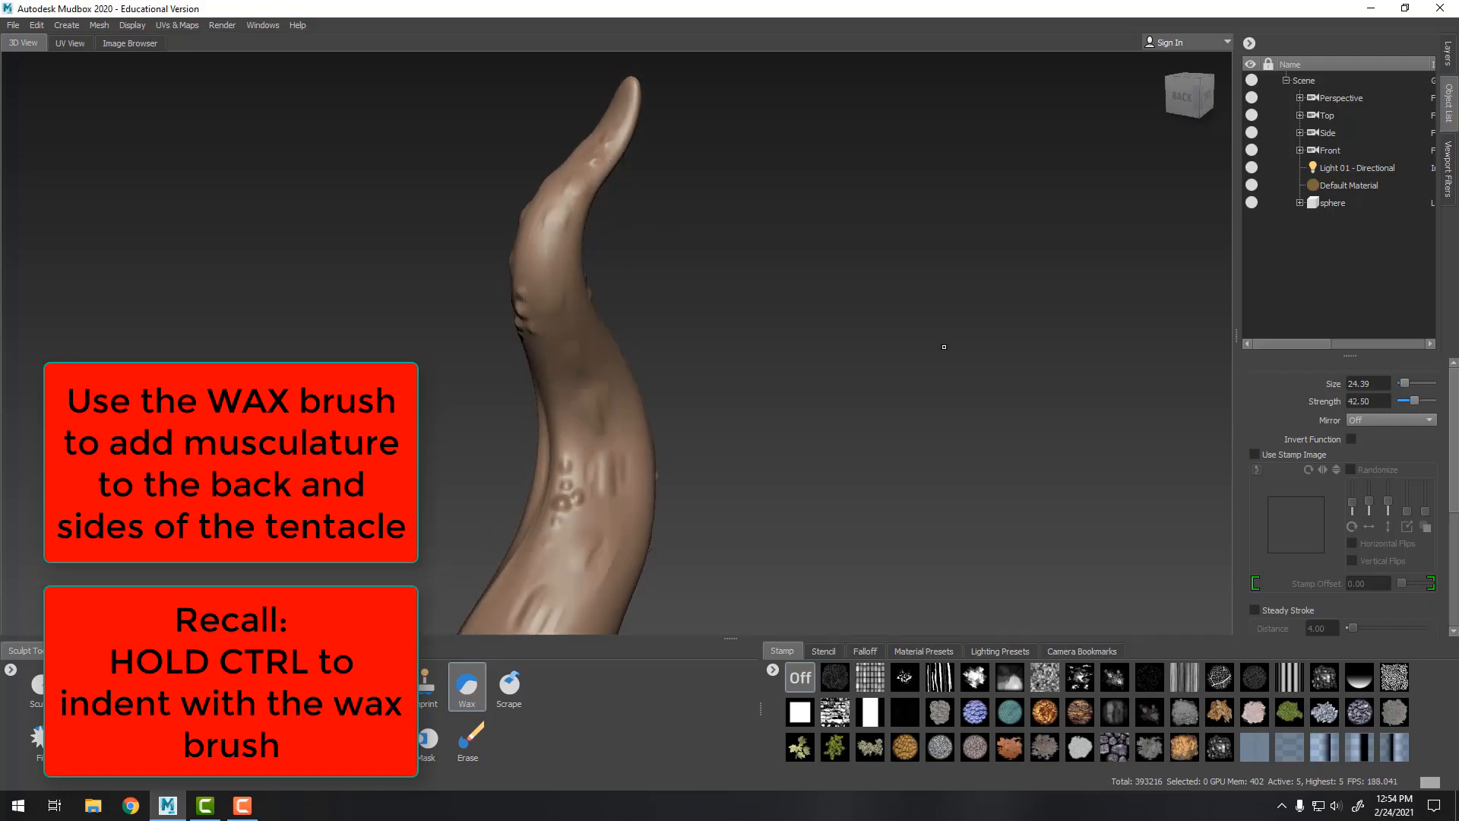
alt+right_drag(945, 345, 783, 342)
mouse_move(783, 342)
alt+mouse_down()
mouse_move(912, 320)
mouse_move(869, 365)
mouse_move(620, 415)
alt+mouse_up()
alt+right_drag(620, 414, 783, 494)
alt+drag(782, 494, 826, 514)
alt+middle_drag(826, 514, 776, 300)
alt+right_drag(776, 300, 792, 316)
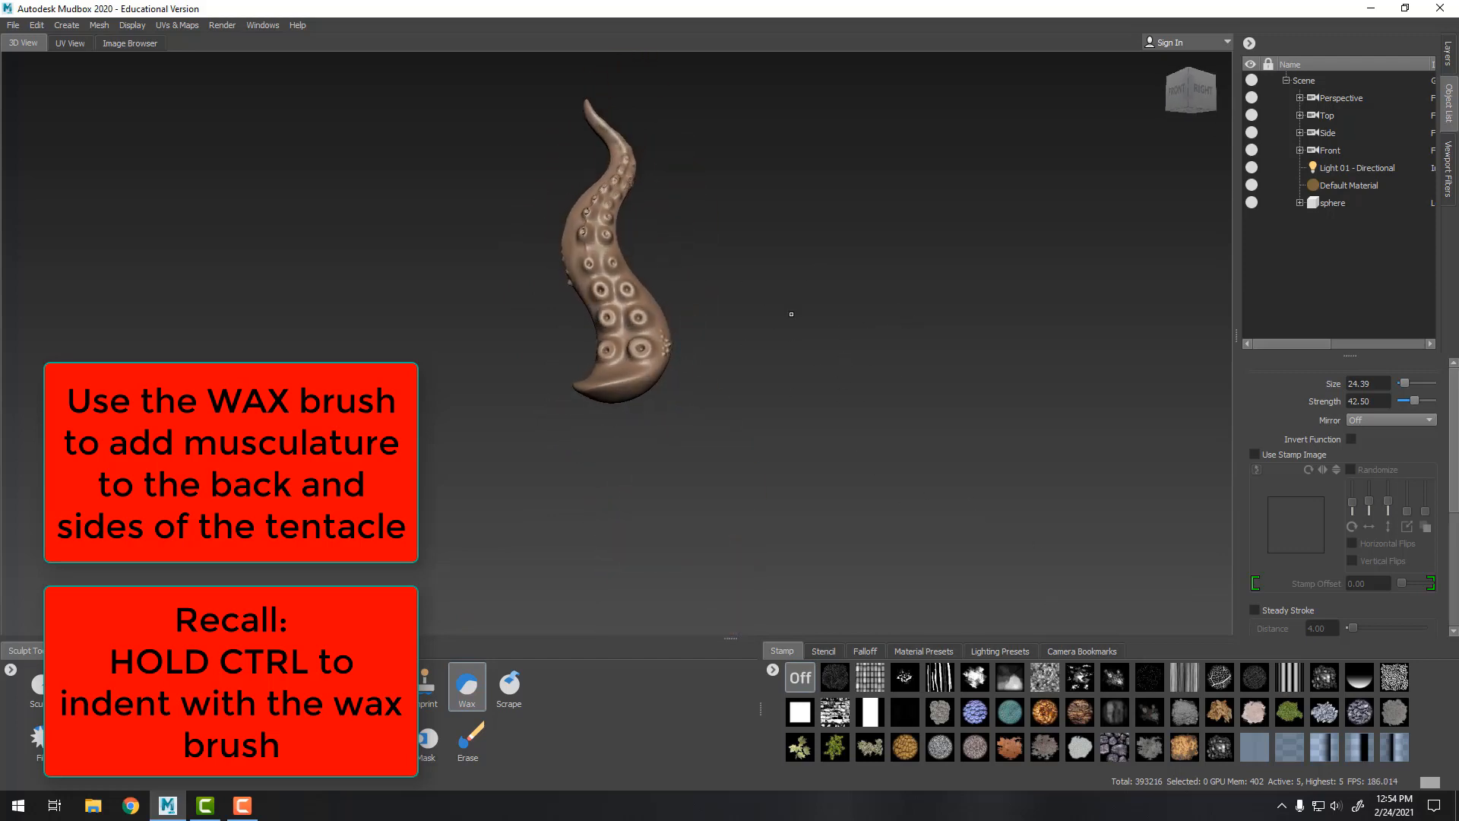
alt+drag(791, 316, 924, 247)
click(1450, 57)
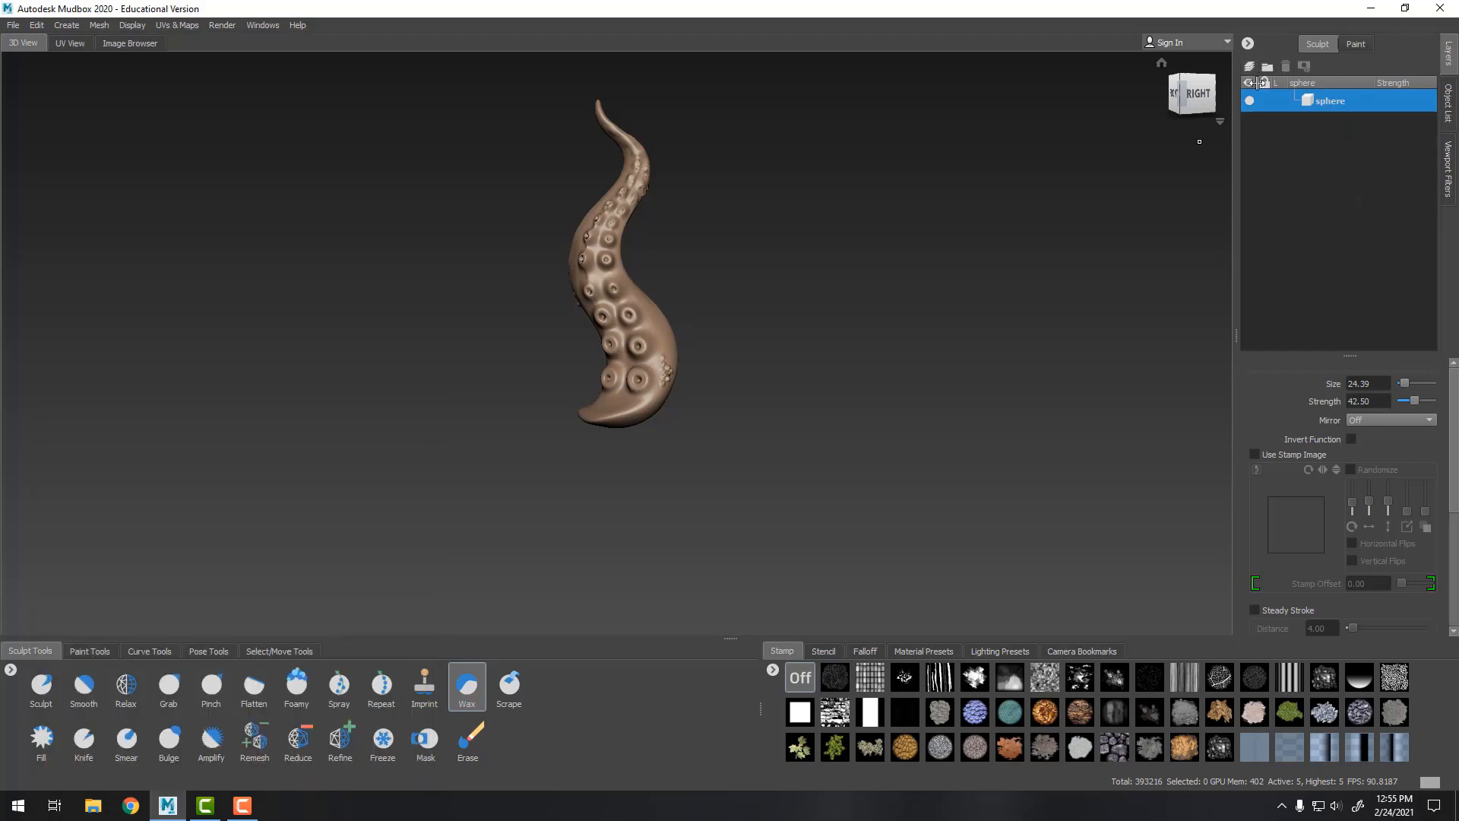
click(1250, 67)
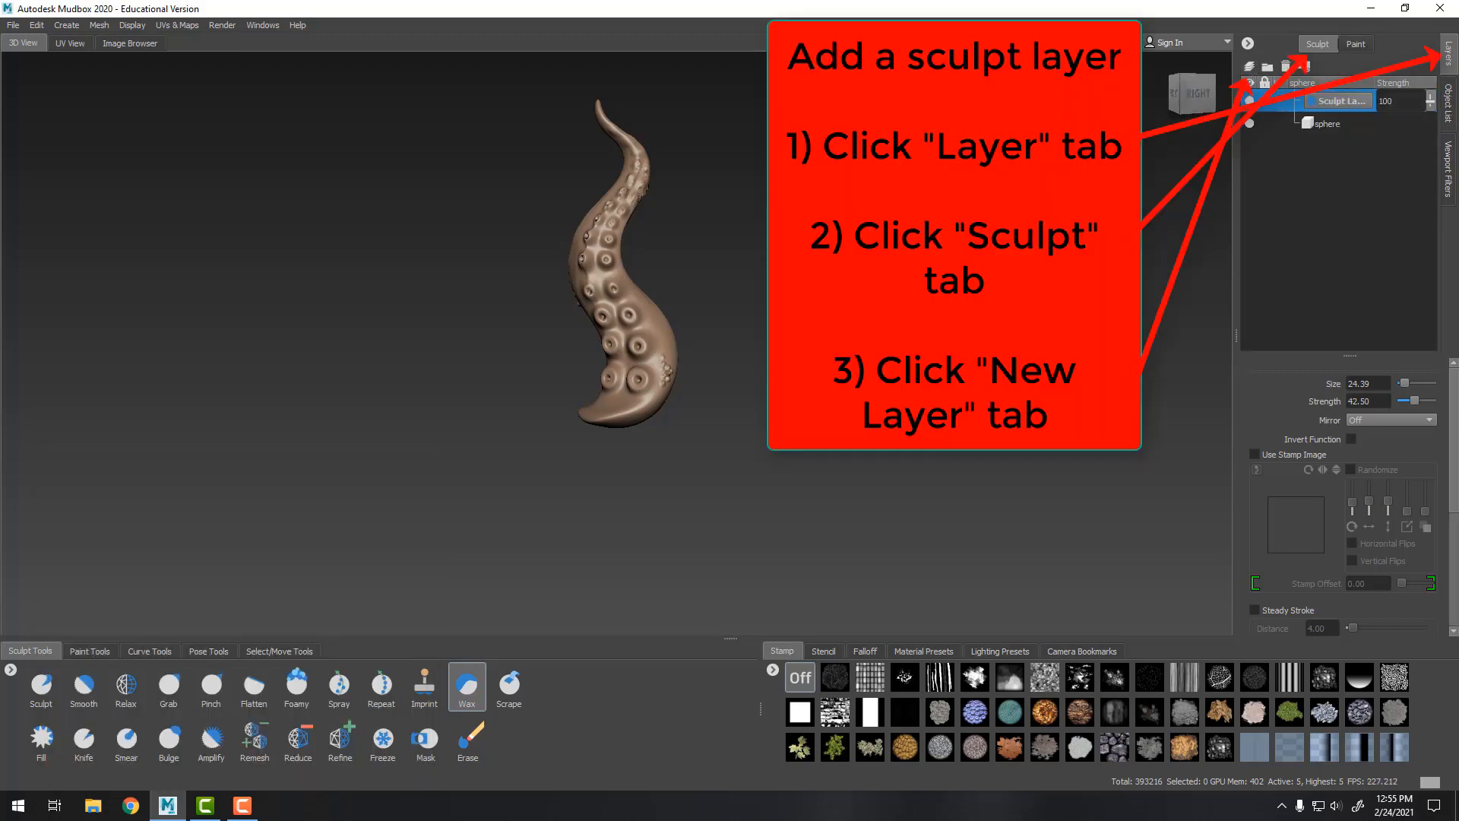
Orbit around the tentacle to inspect it from all sides
alt+drag(806, 356, 756, 358)
alt+middle_drag(756, 358, 772, 411)
alt+right_drag(772, 411, 889, 452)
alt+drag(889, 452, 942, 462)
alt+middle_drag(942, 463, 897, 402)
alt+right_drag(897, 403, 806, 381)
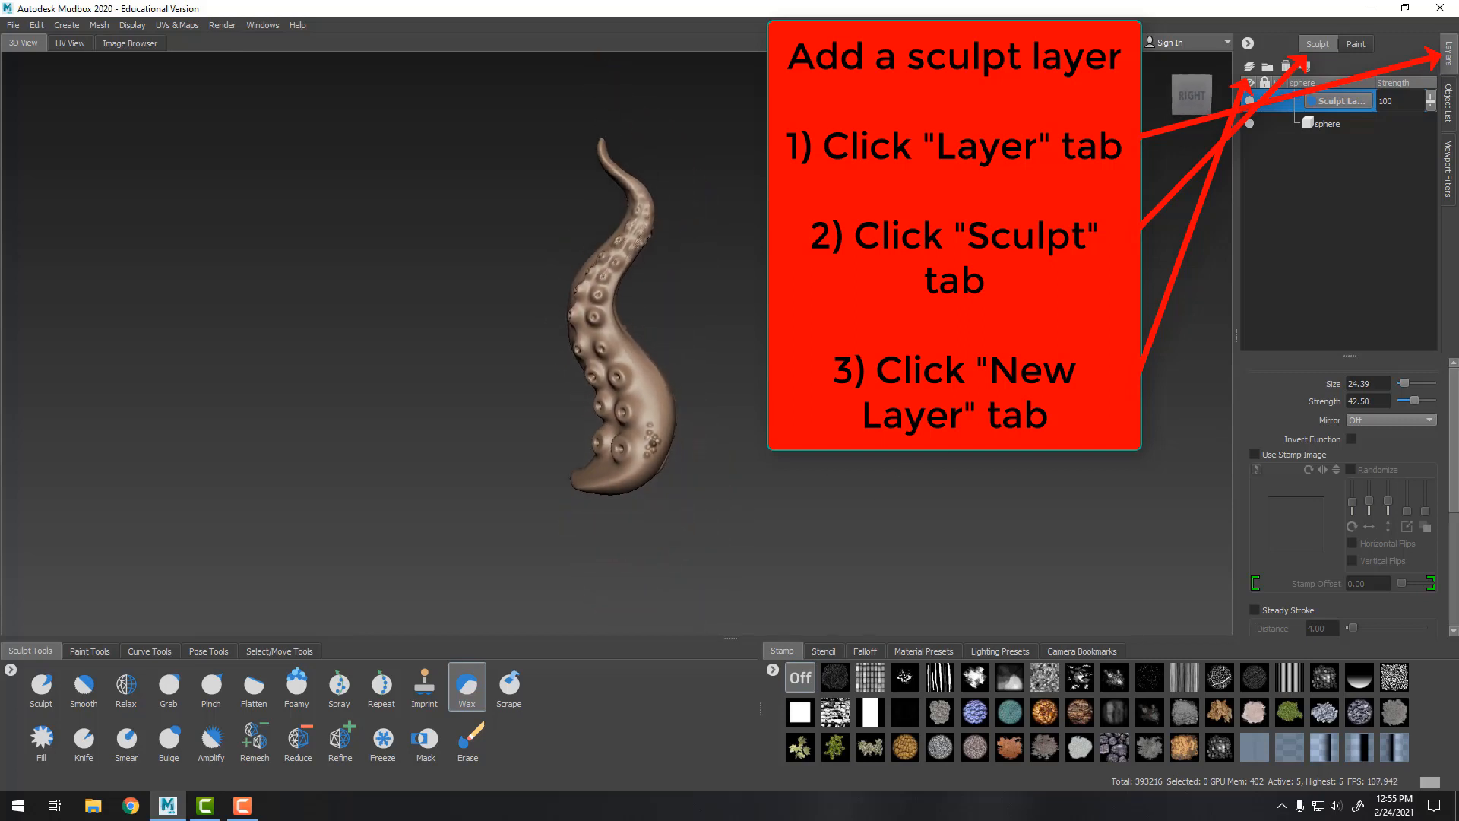
alt+drag(806, 380, 1064, 378)
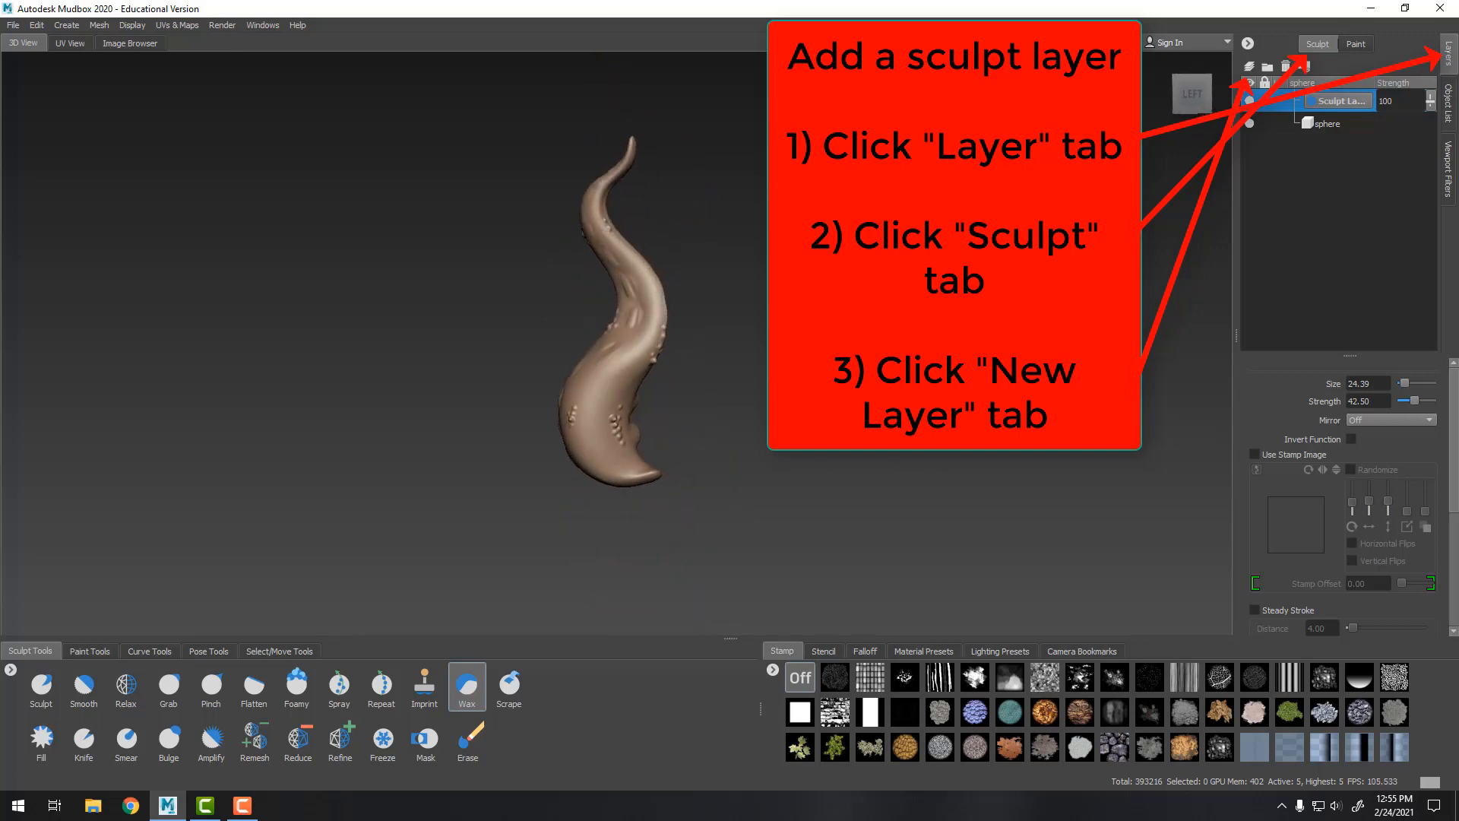
alt+drag(943, 372, 1080, 386)
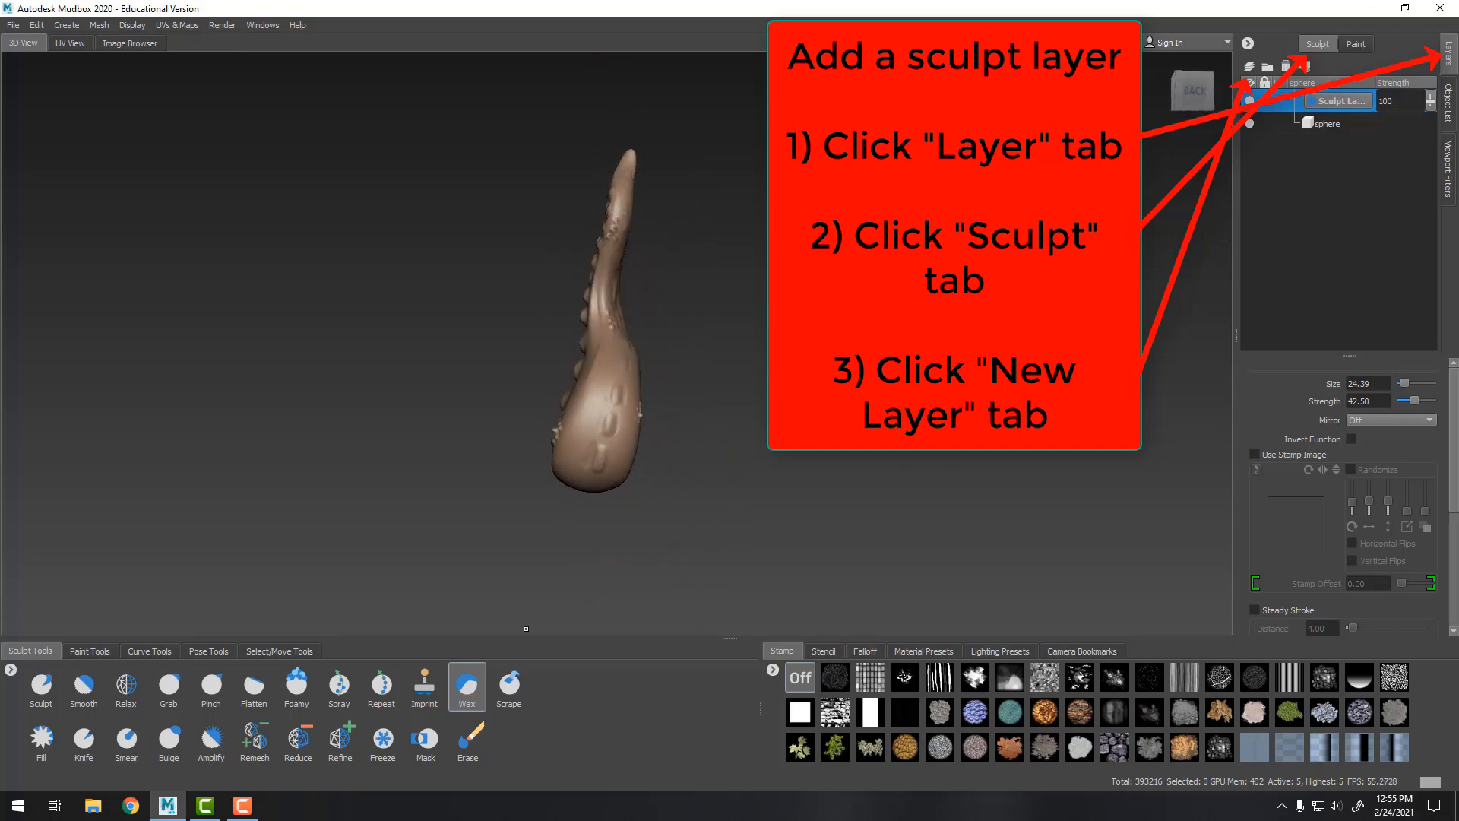
Set up the Spray brush with a noise stamp and increase its size to about 180
click(338, 685)
alt+drag(397, 599, 522, 424)
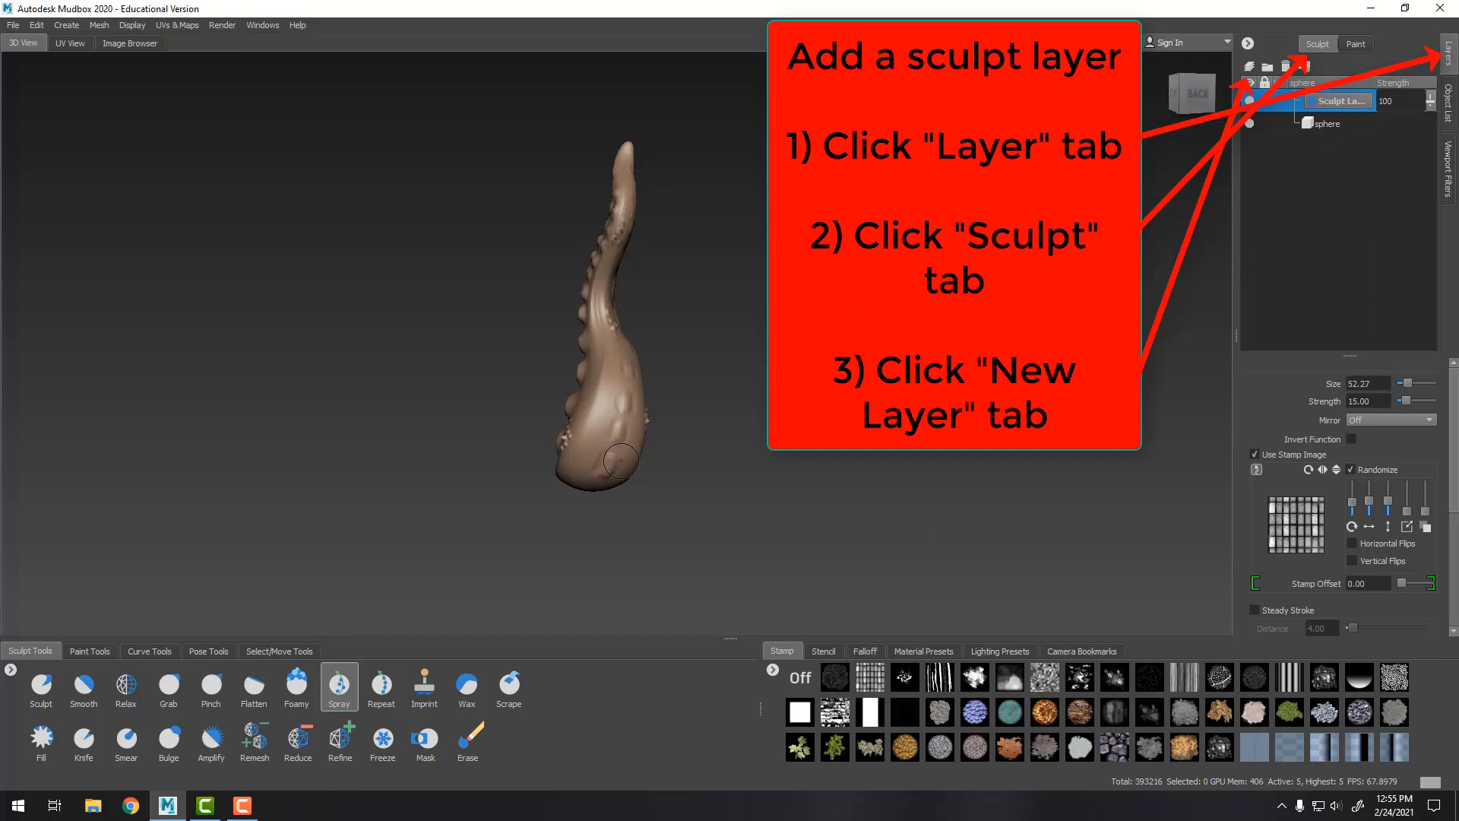
key(bracketright)
key(bracketright)
key(bracketright)
key(bracketright)
key(bracketright)
key(bracketright)
key(bracketright)
alt+drag(646, 449, 892, 463)
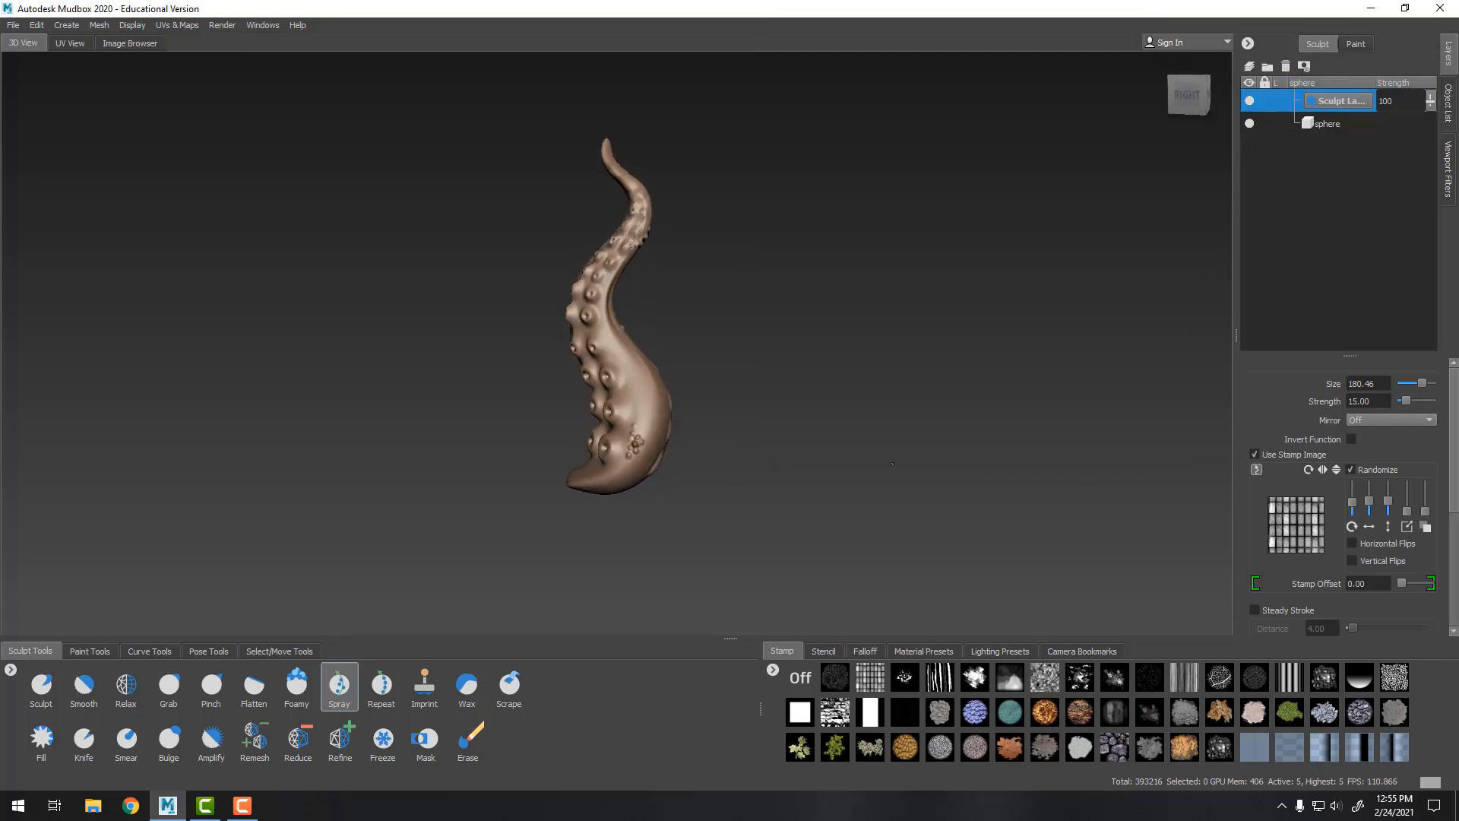
click(1045, 678)
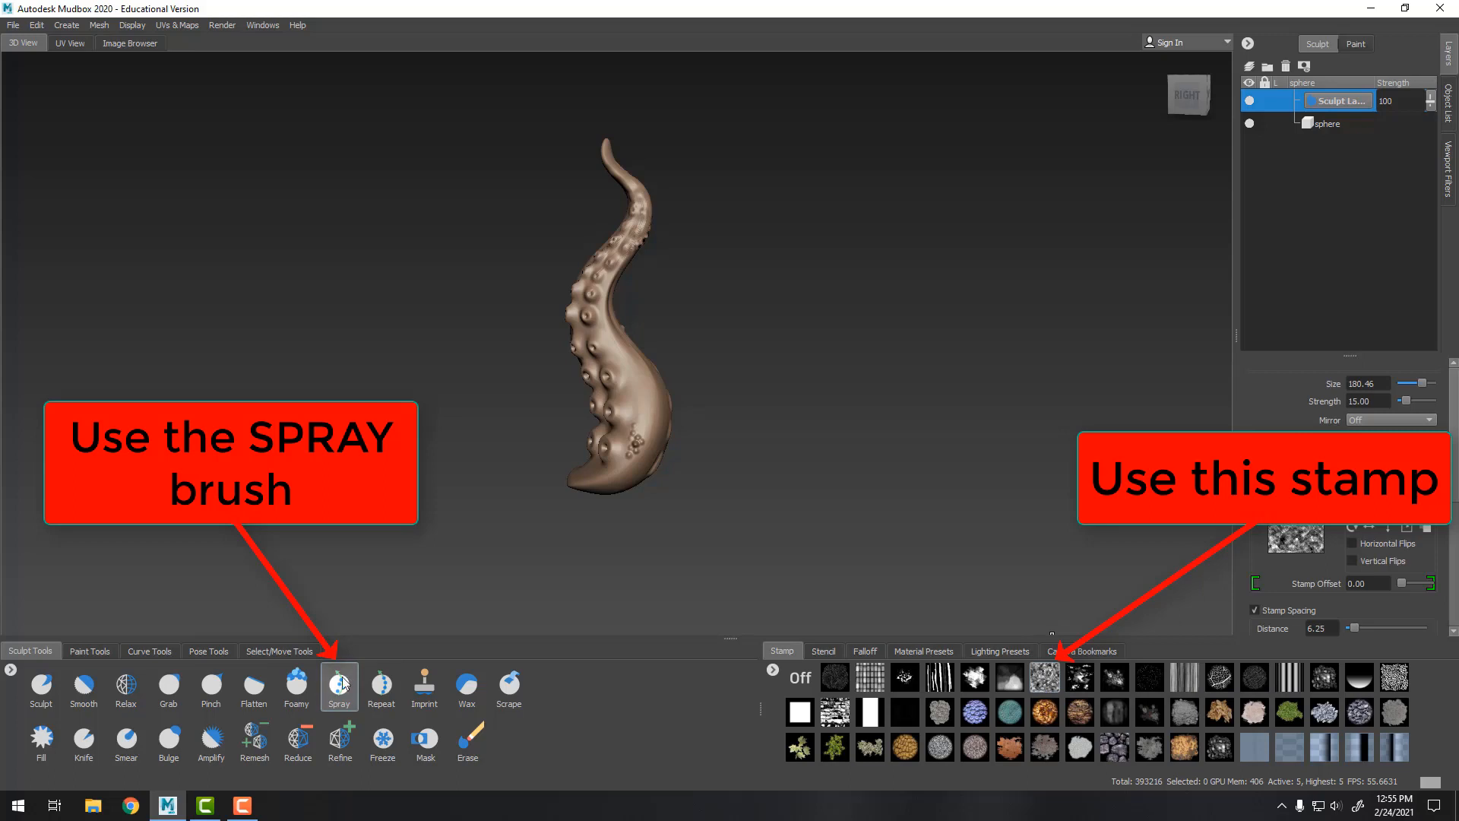
Spray noise texture over the tentacle's back and sides with the Spray brush
alt+right_drag(487, 451, 707, 457)
alt+middle_drag(764, 462, 738, 459)
alt+drag(825, 448, 778, 444)
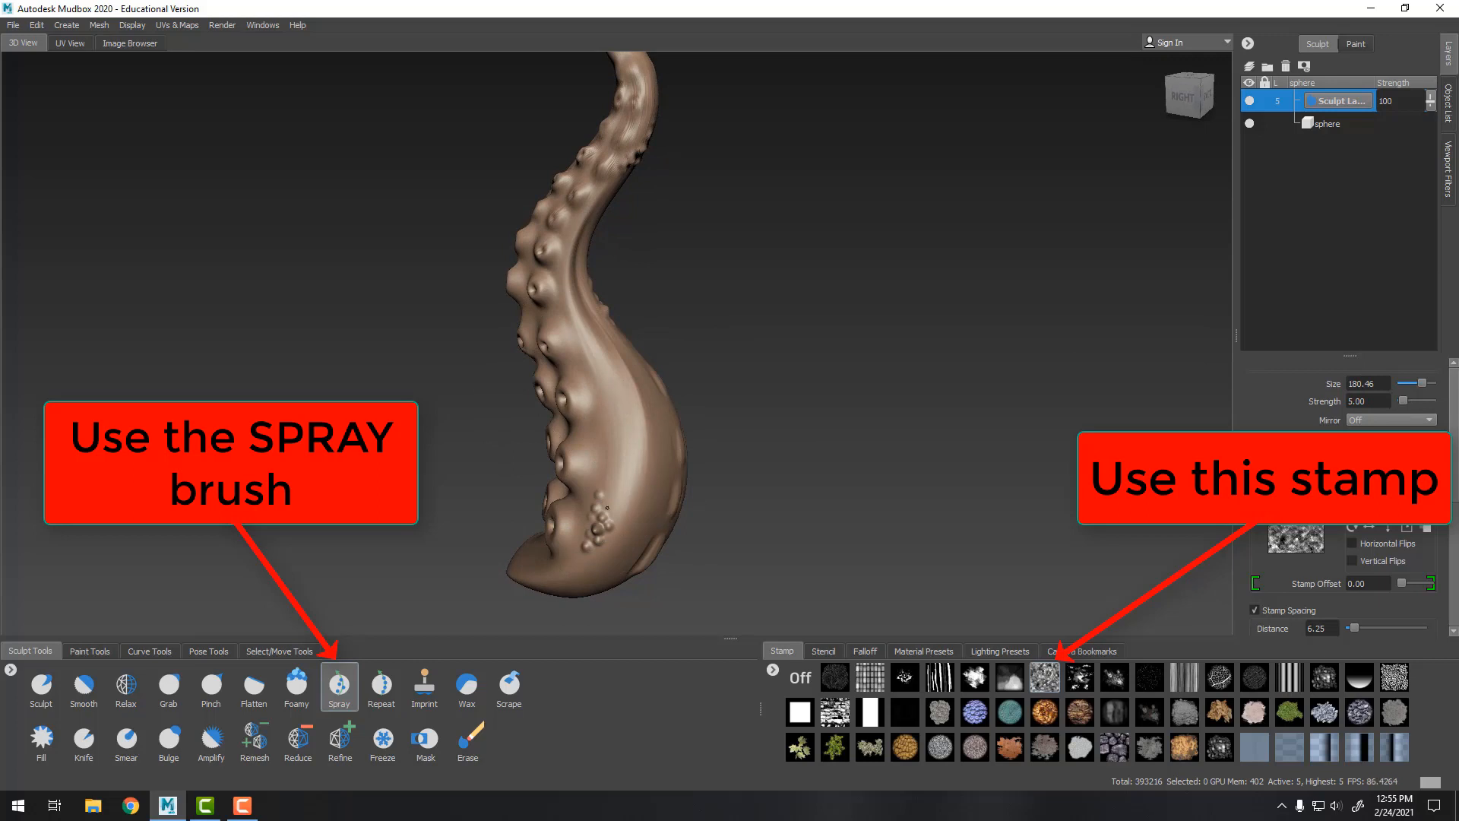
alt+drag(669, 441, 578, 532)
alt+drag(822, 497, 684, 464)
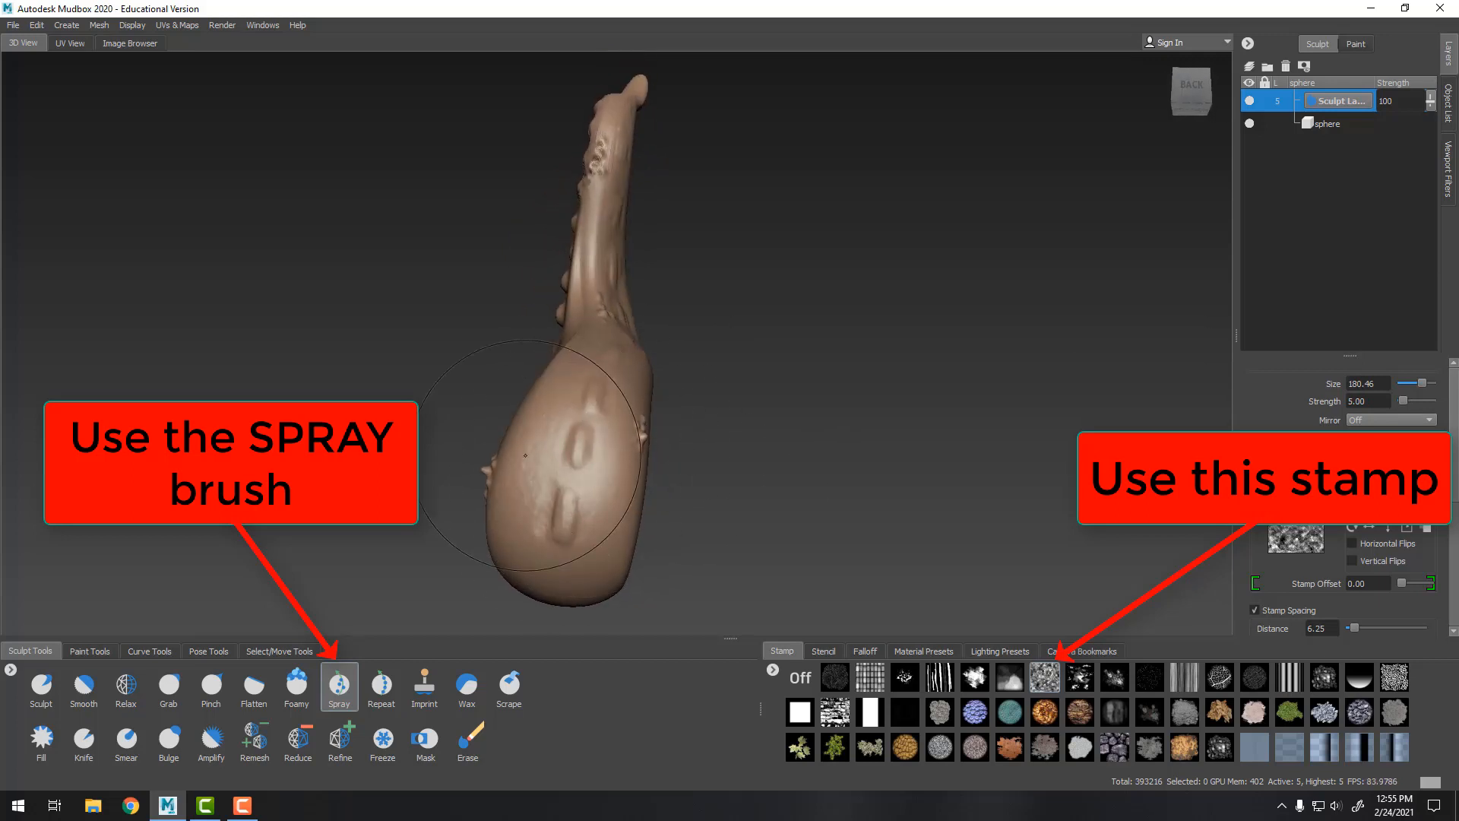
alt+right_drag(598, 460, 749, 547)
alt+middle_drag(749, 578, 883, 293)
alt+drag(883, 293, 577, 365)
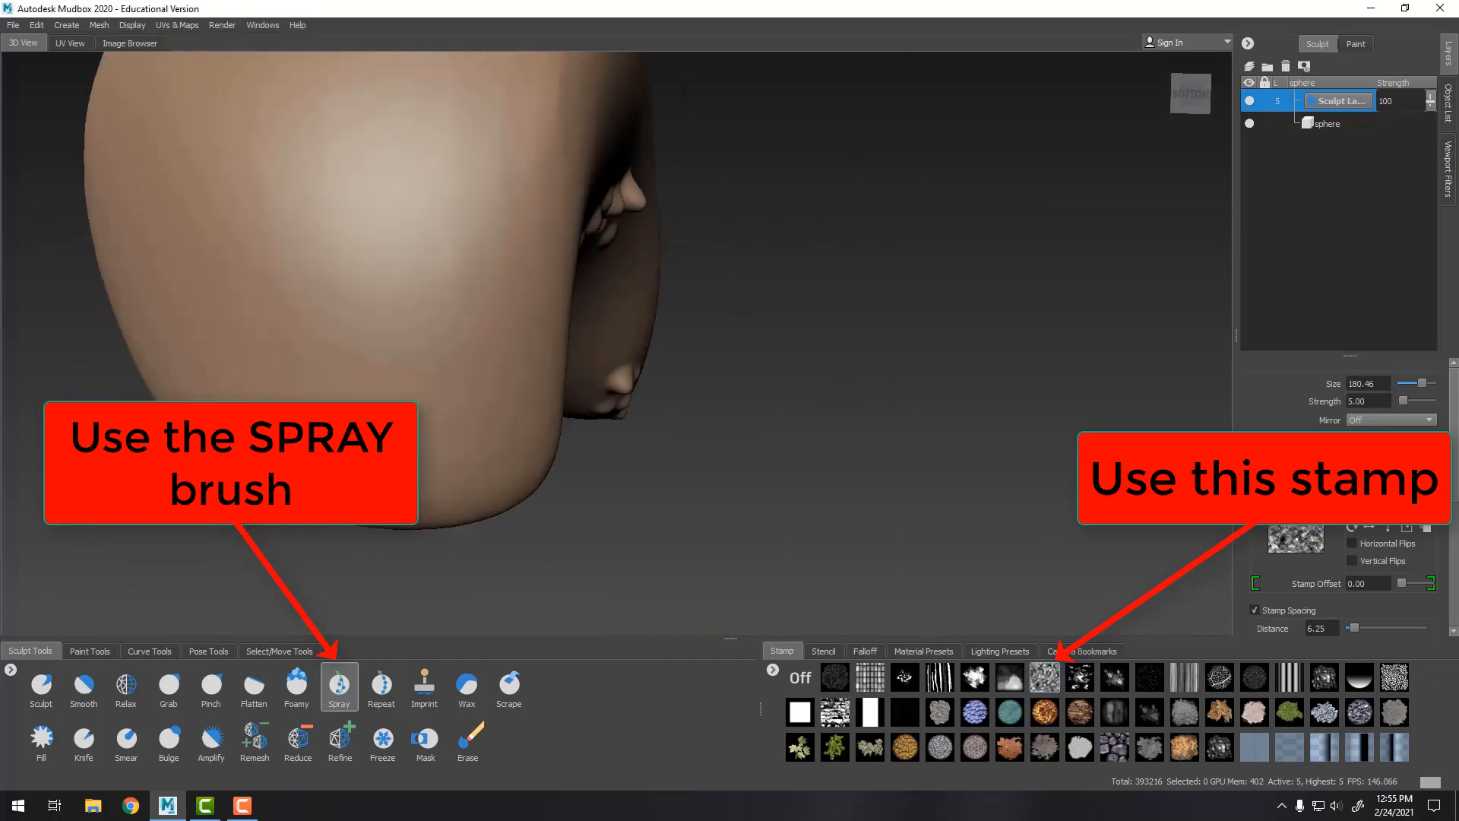
alt+drag(479, 333, 411, 387)
alt+drag(488, 321, 449, 343)
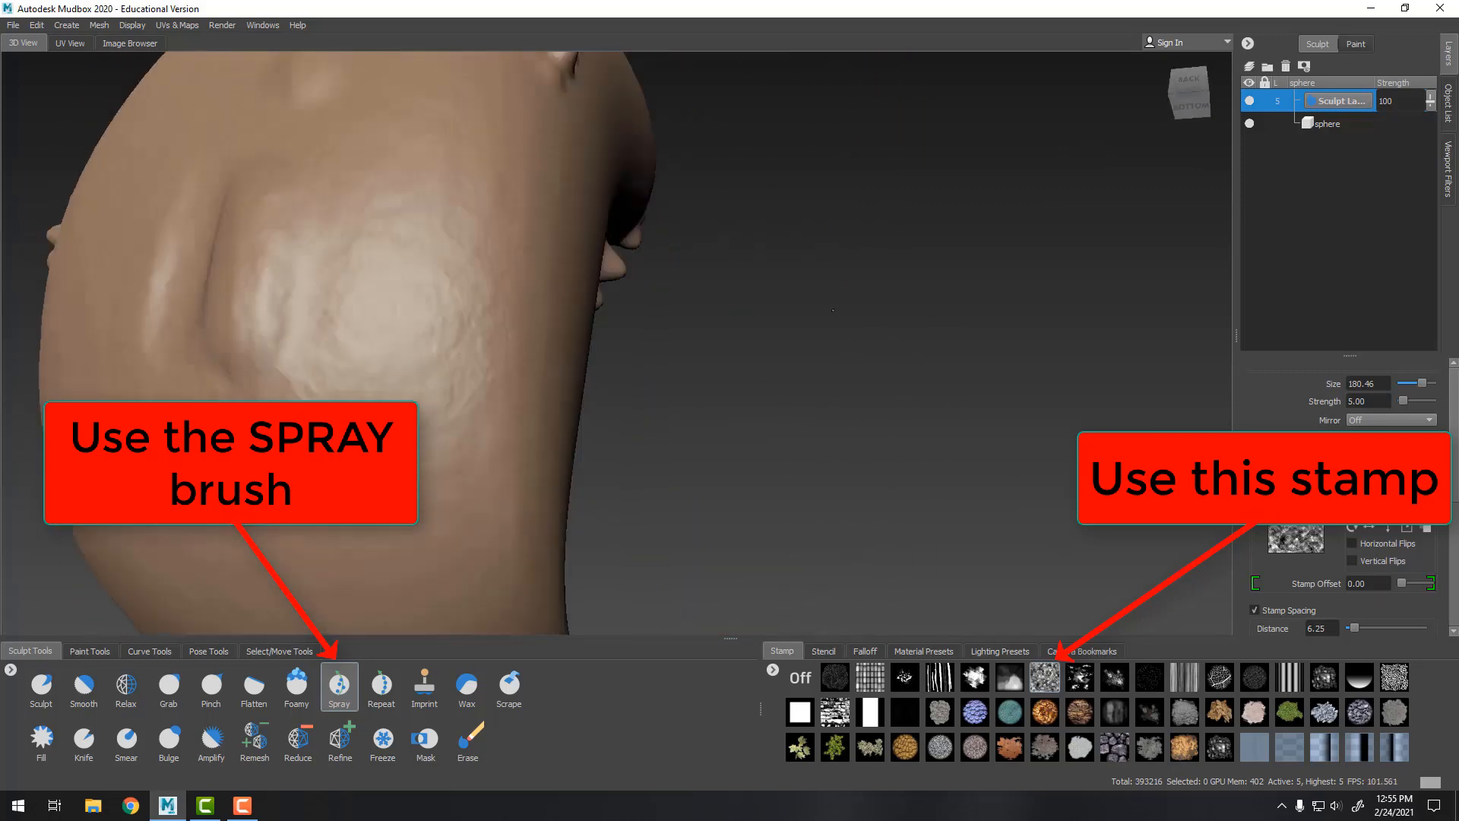
alt+right_drag(532, 357, 411, 304)
alt+drag(547, 274, 486, 335)
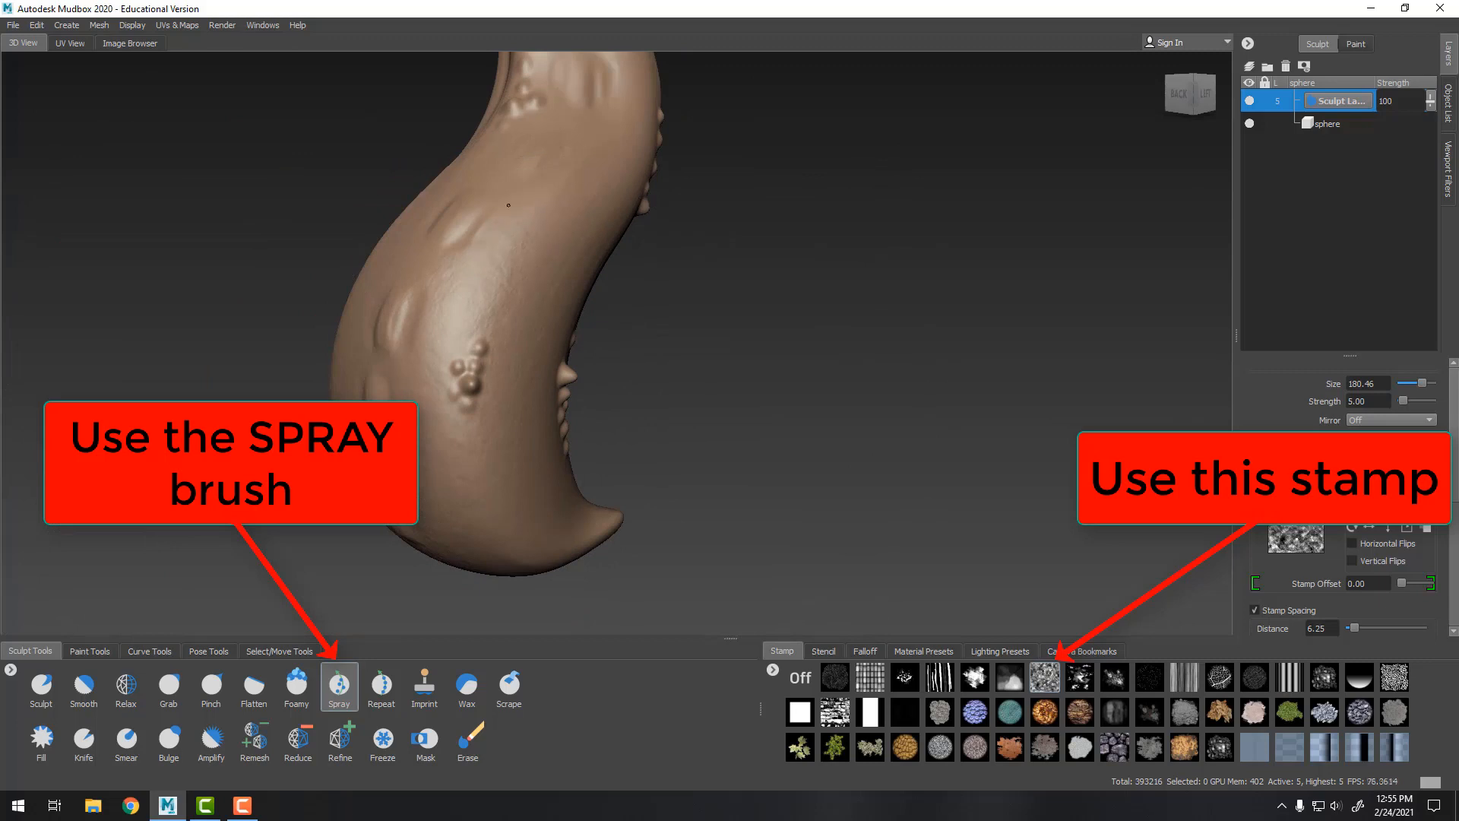
alt+drag(722, 295, 672, 259)
alt+drag(690, 126, 510, 481)
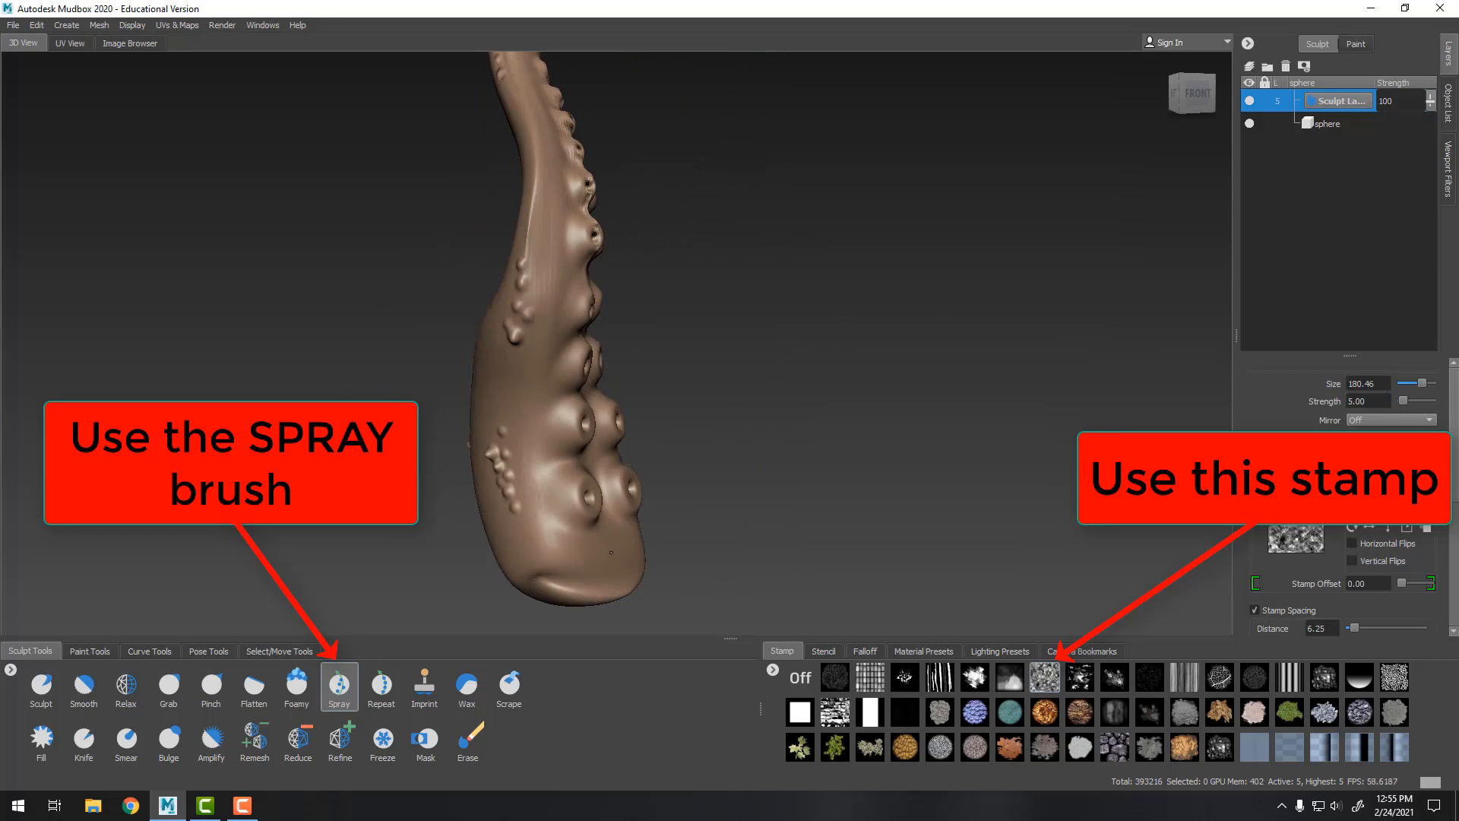
mouse_move(820, 280)
alt+mouse_down()
mouse_move(876, 387)
mouse_move(547, 364)
mouse_move(696, 494)
mouse_move(953, 338)
alt+mouse_up()
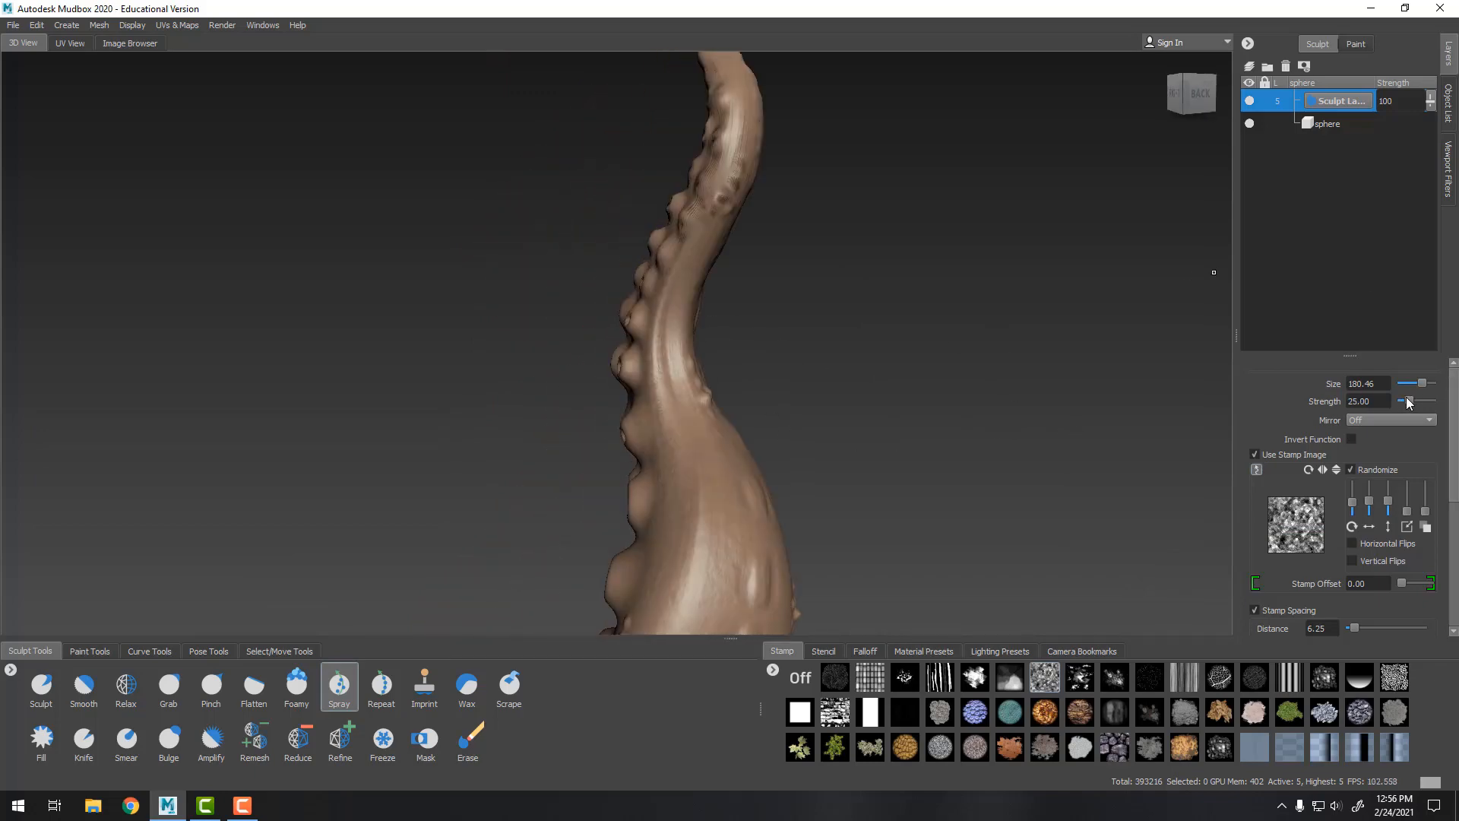
Raise the Spray strength to 27.5 and spray more texture onto the tentacle's lower back
drag(1408, 401, 1408, 399)
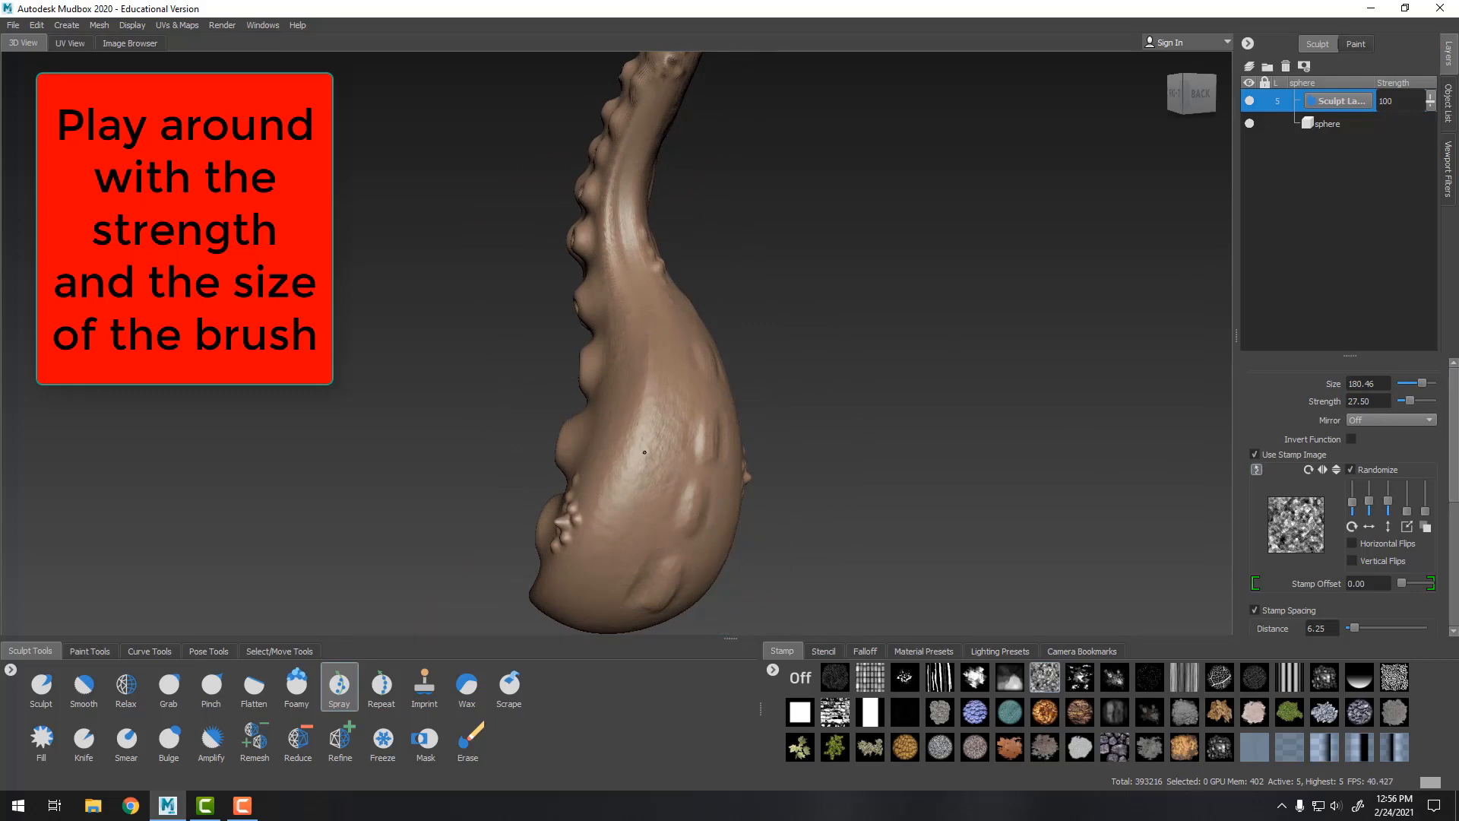
mouse_move(905, 411)
alt+mouse_down()
mouse_move(674, 397)
mouse_move(596, 352)
mouse_move(583, 381)
alt+mouse_up()
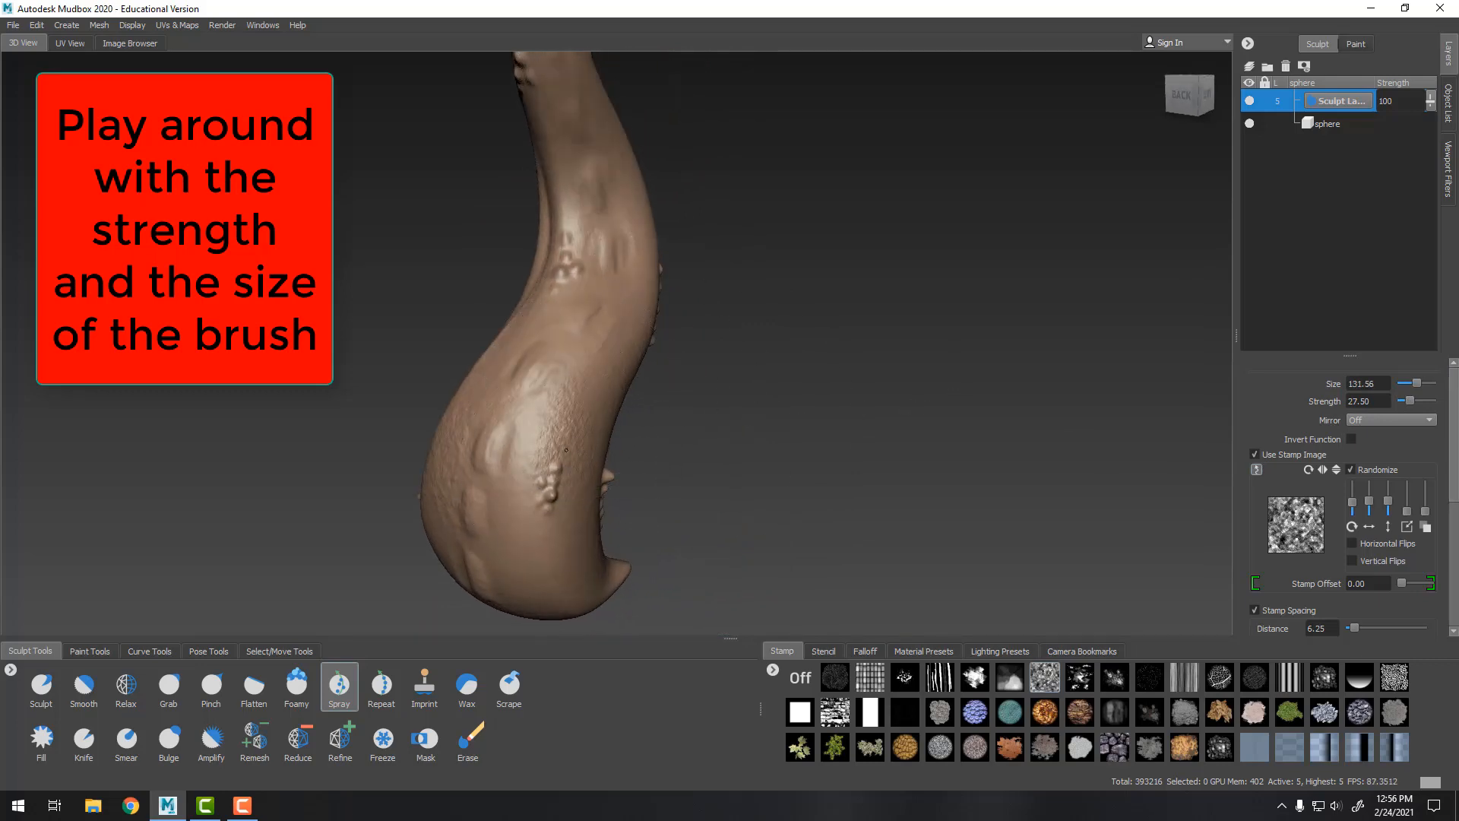
alt+right_drag(695, 319, 913, 418)
alt+middle_drag(912, 417, 944, 432)
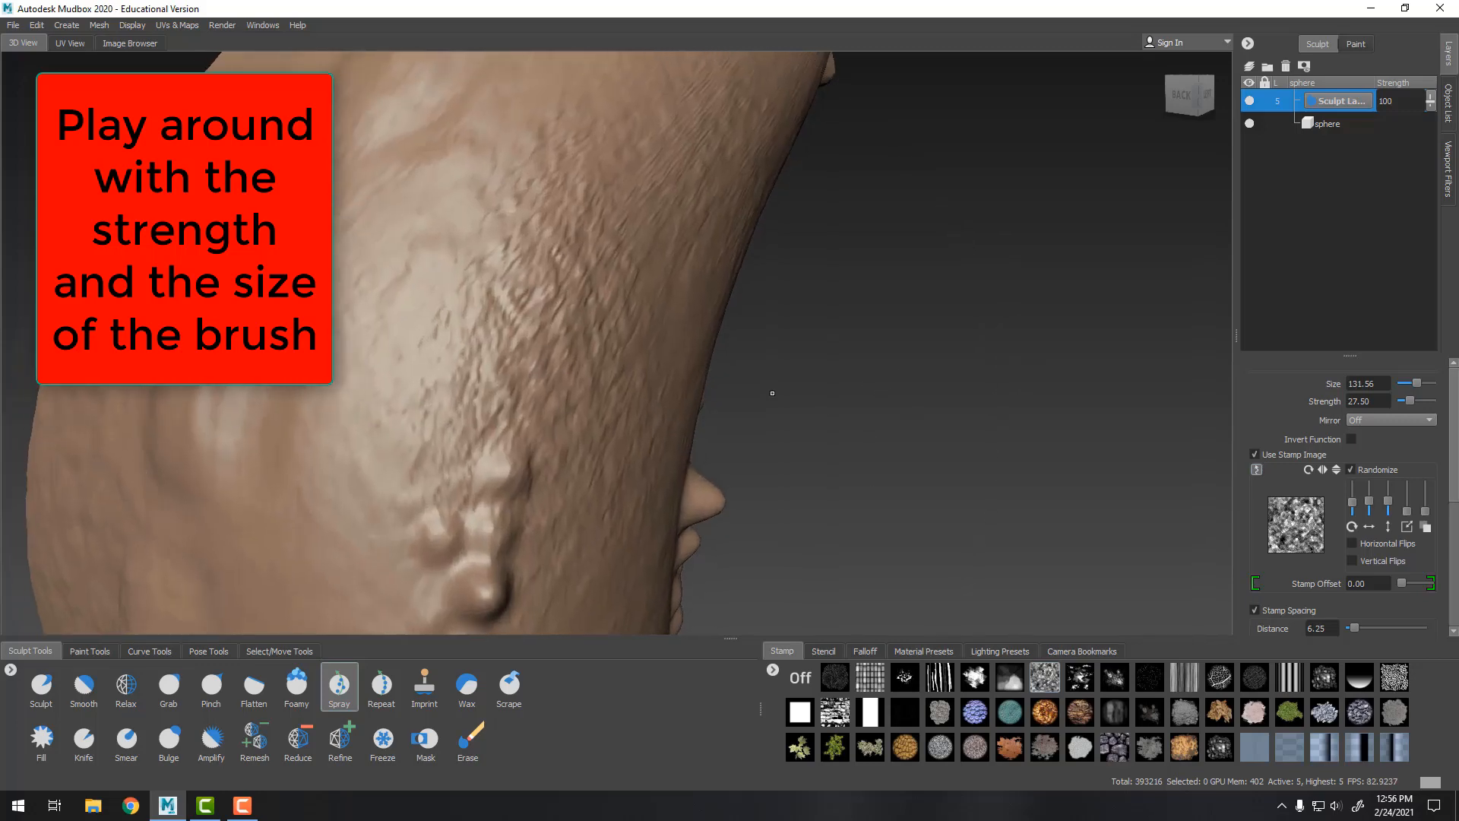
alt+drag(773, 393, 856, 400)
alt+drag(857, 390, 847, 366)
Experiment with the sculpt layer's strength and set it to 80
scroll(1058, 293, down, 2)
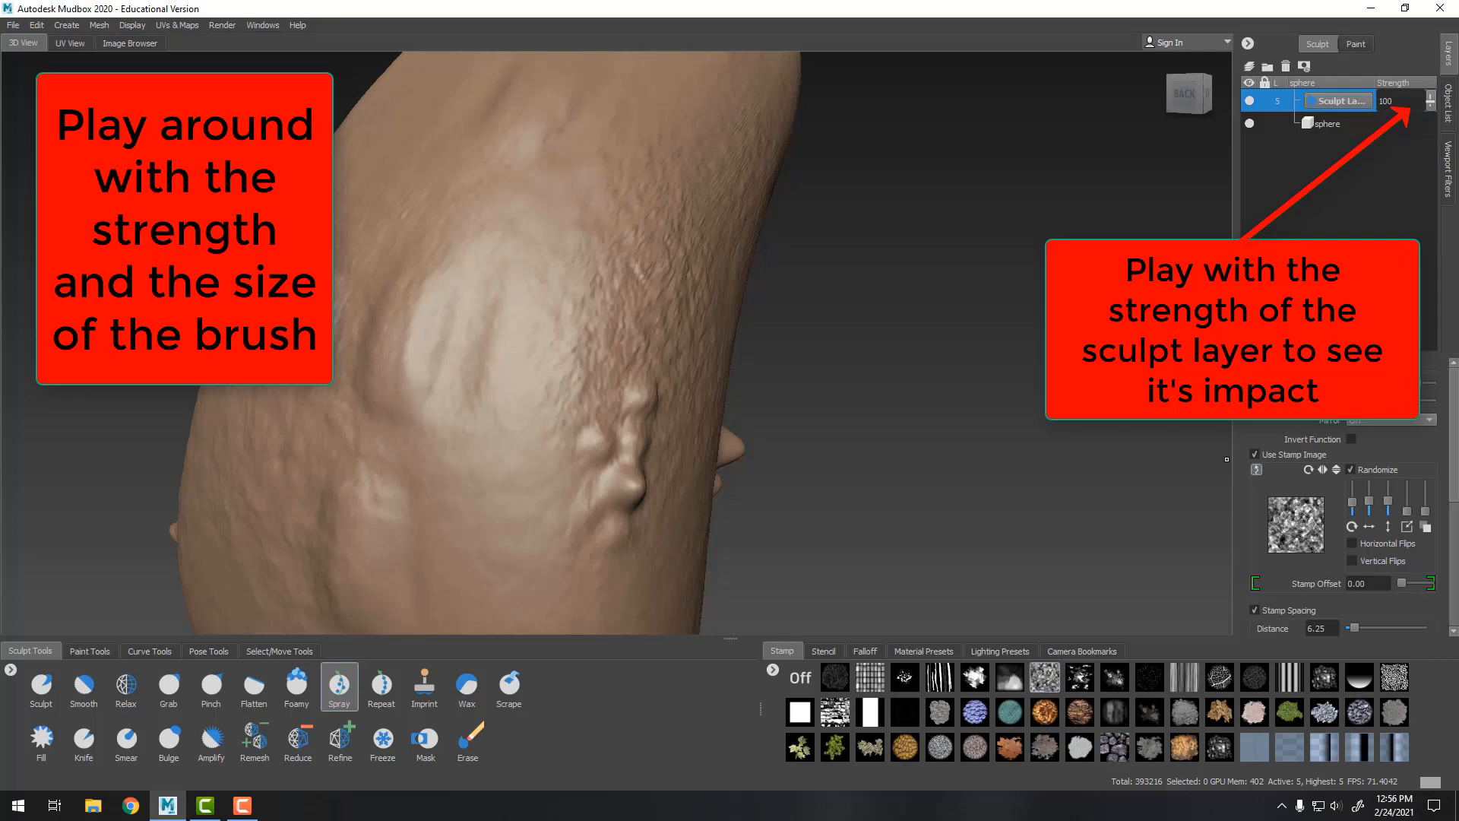
mouse_move(1434, 102)
mouse_down()
mouse_move(1425, 194)
mouse_move(1440, 67)
mouse_move(1426, 211)
mouse_up()
drag(1434, 146, 1438, 80)
scroll(1186, 205, down, 10)
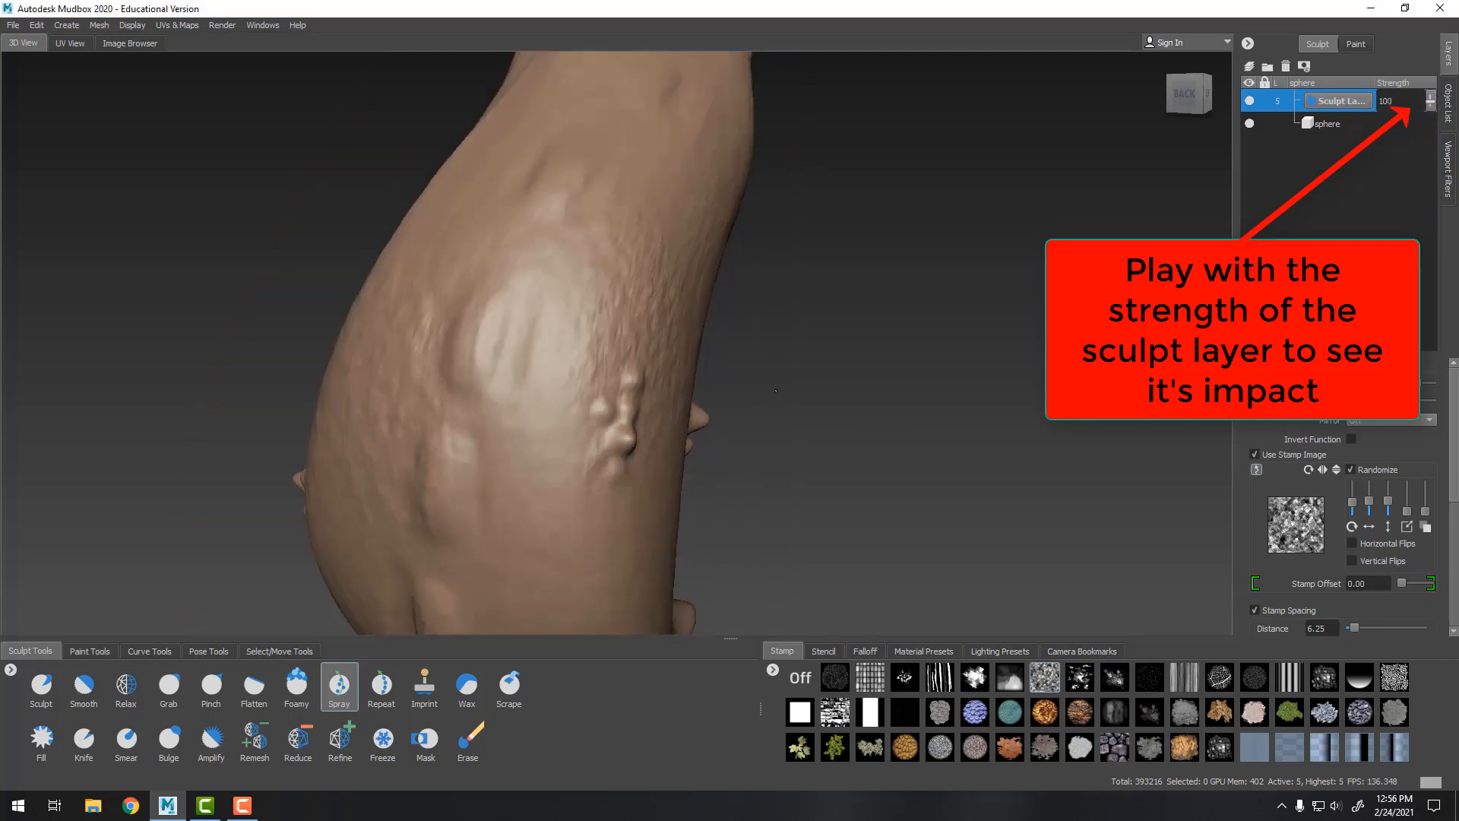
alt+drag(1185, 217, 1163, 224)
drag(1432, 103, 1432, 144)
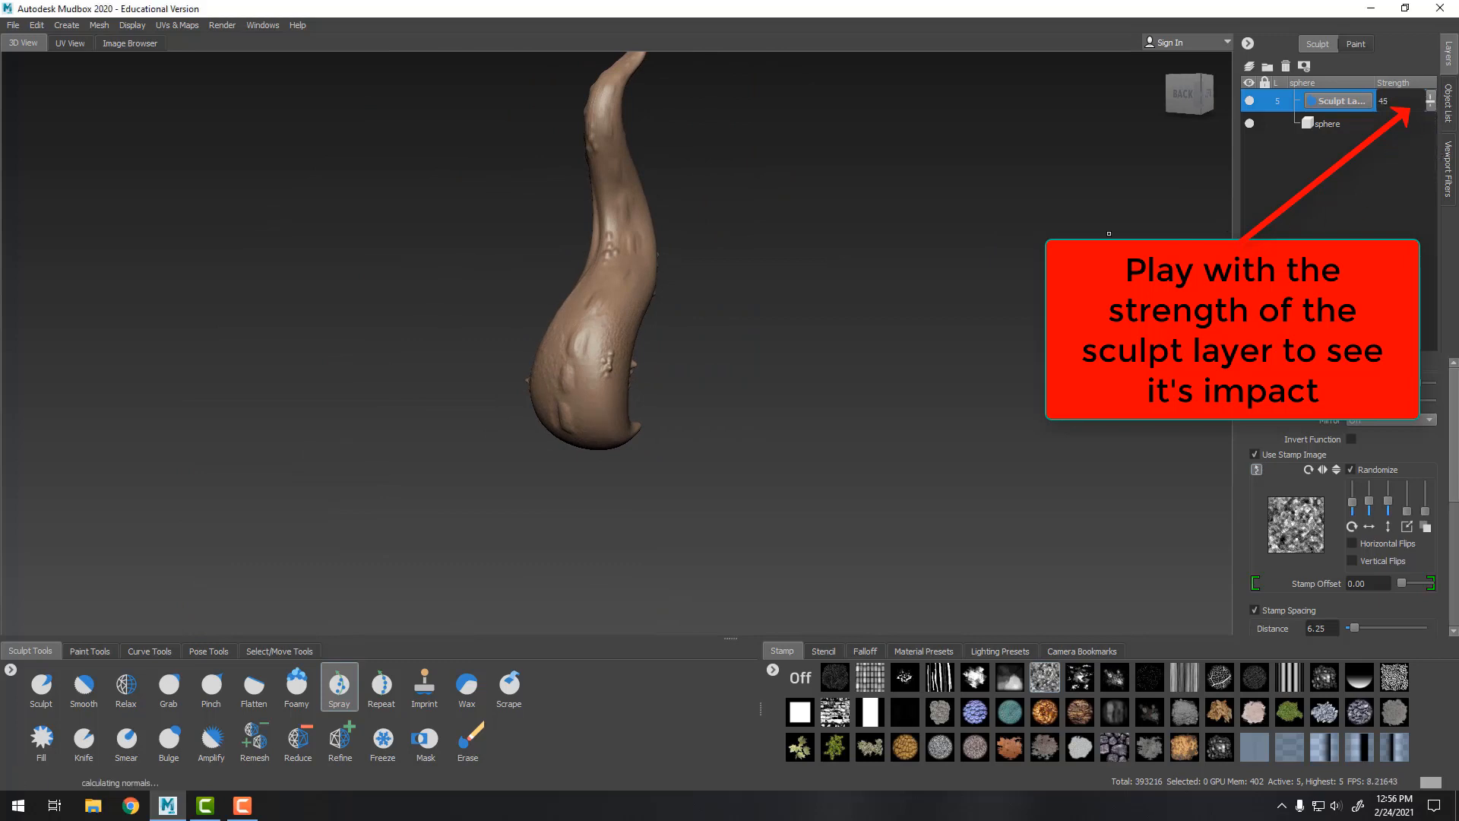
alt+drag(1094, 243, 904, 273)
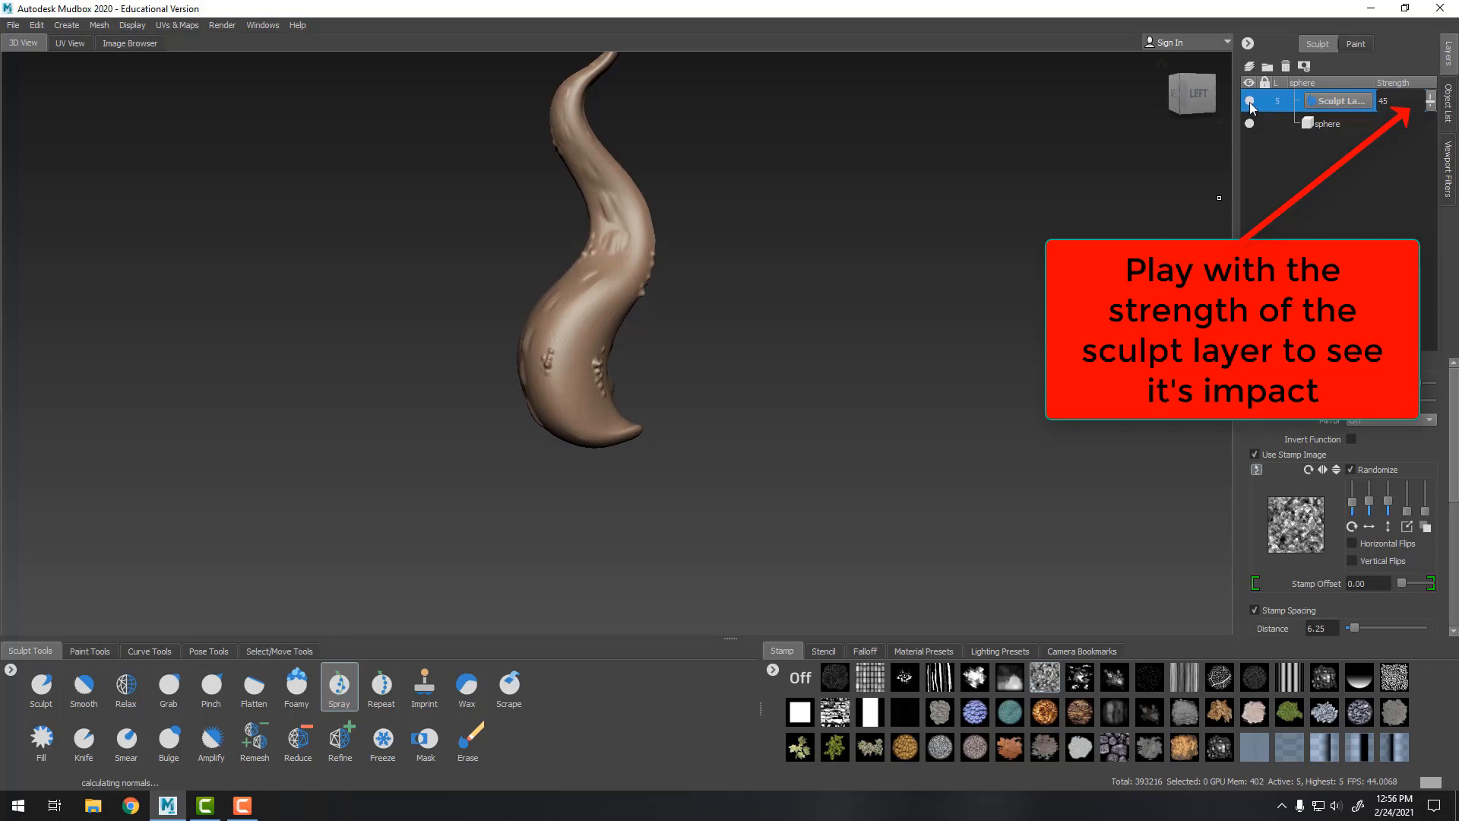
click(1431, 107)
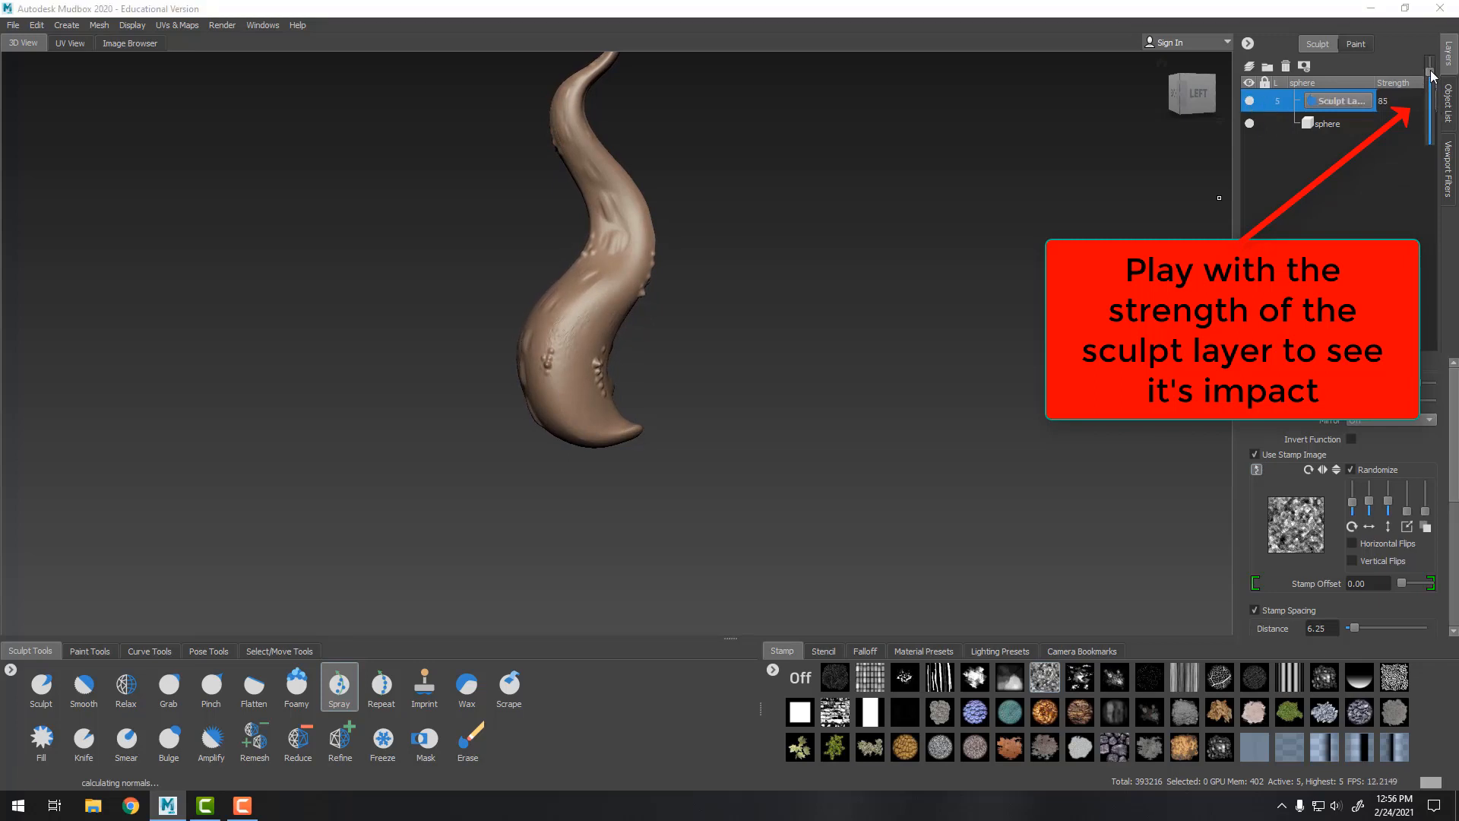
drag(1434, 80, 1434, 83)
Lower the Spray strength to 12.5 and spray further texture along the tentacle
alt+drag(783, 297, 837, 304)
alt+right_drag(836, 304, 913, 436)
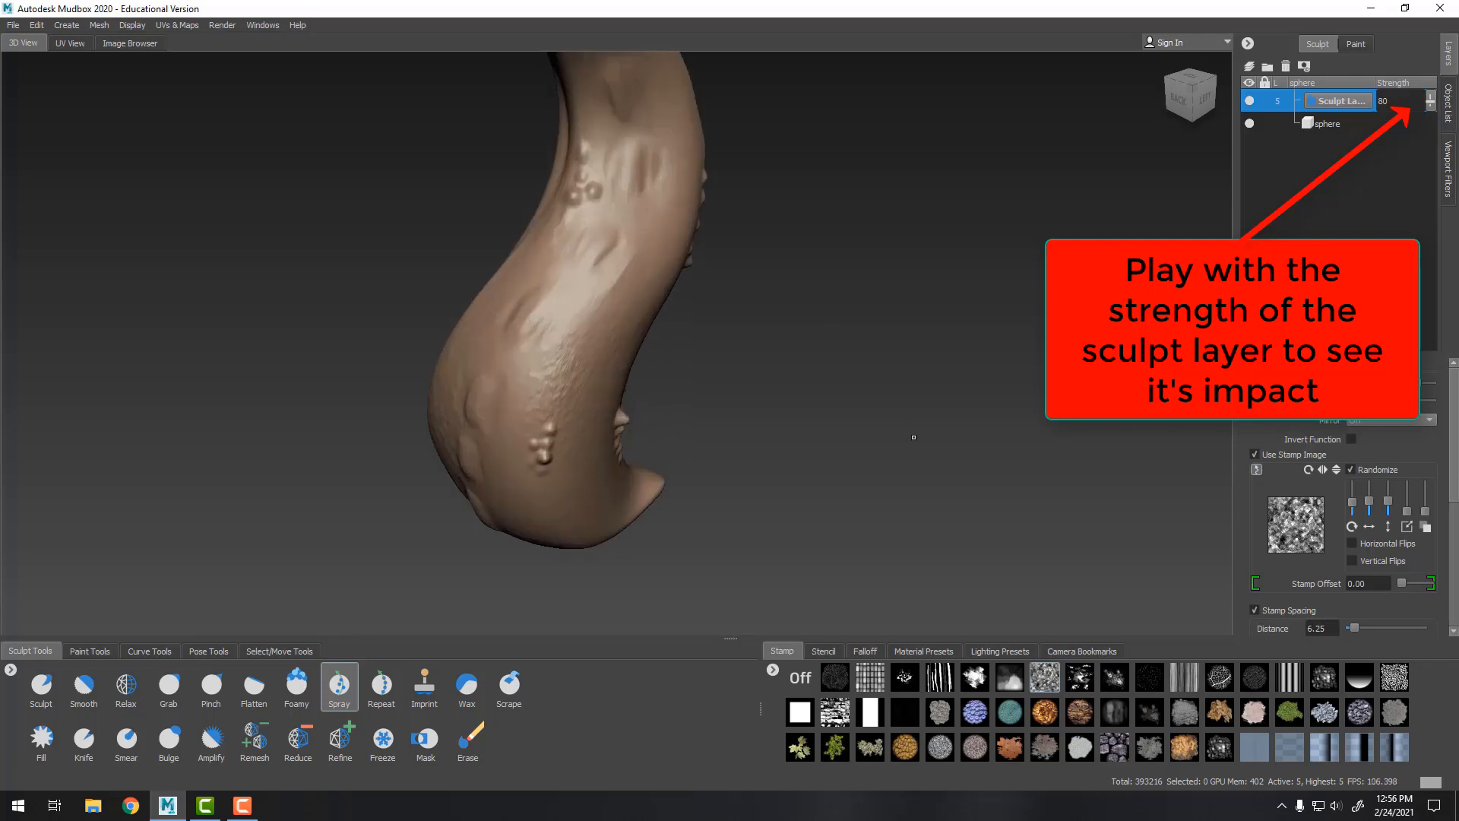
alt+drag(912, 436, 950, 373)
mouse_move(712, 317)
alt+mouse_down()
mouse_move(984, 244)
mouse_move(894, 285)
mouse_move(768, 289)
mouse_move(634, 360)
alt+mouse_up()
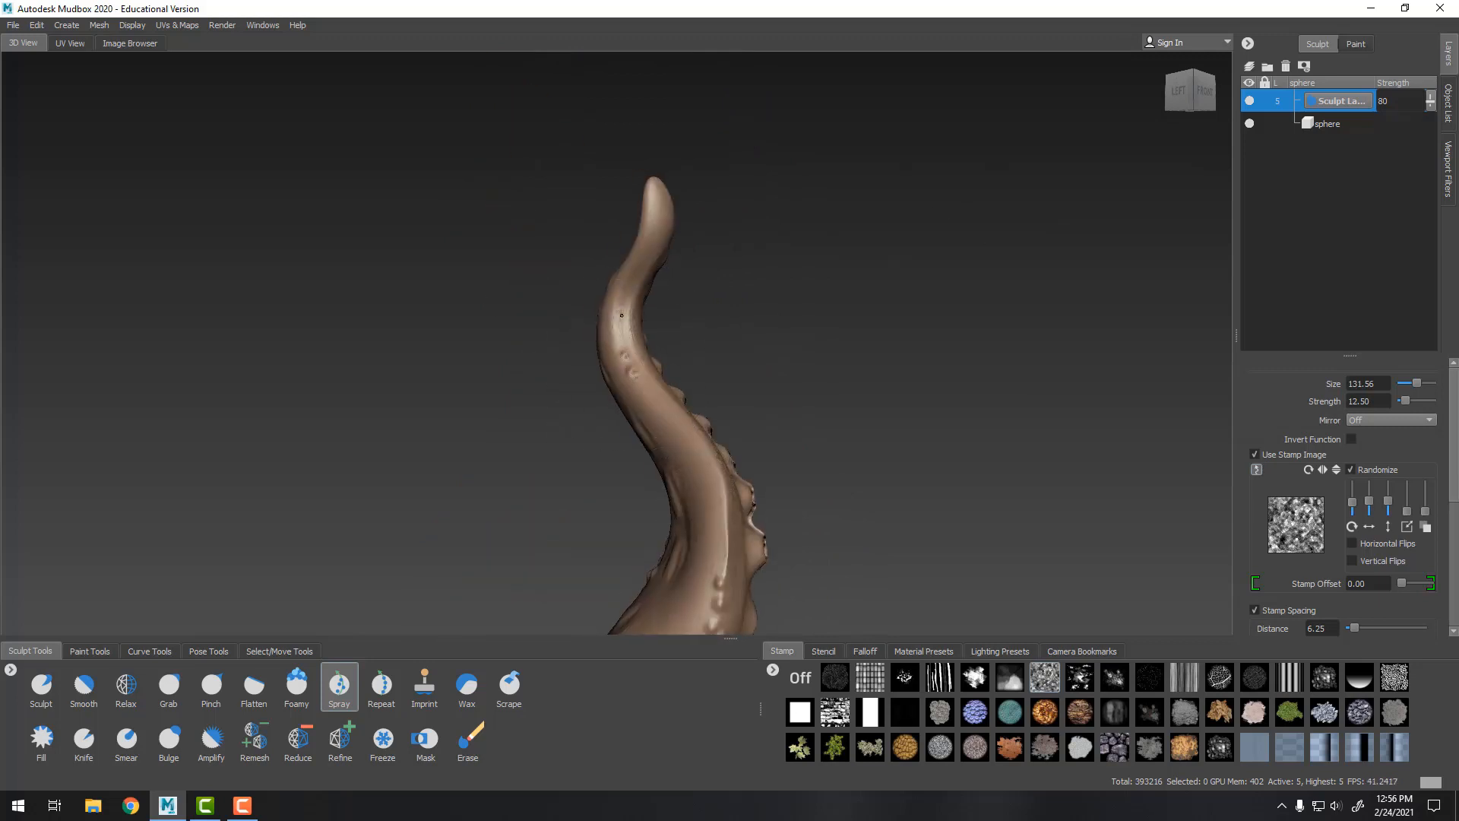
alt+drag(660, 203, 848, 463)
alt+middle_drag(848, 463, 1000, 329)
alt+right_drag(1000, 329, 962, 514)
alt+middle_drag(685, 333, 502, 539)
mouse_move(538, 297)
alt+mouse_down()
mouse_move(669, 261)
mouse_move(572, 402)
alt+mouse_up()
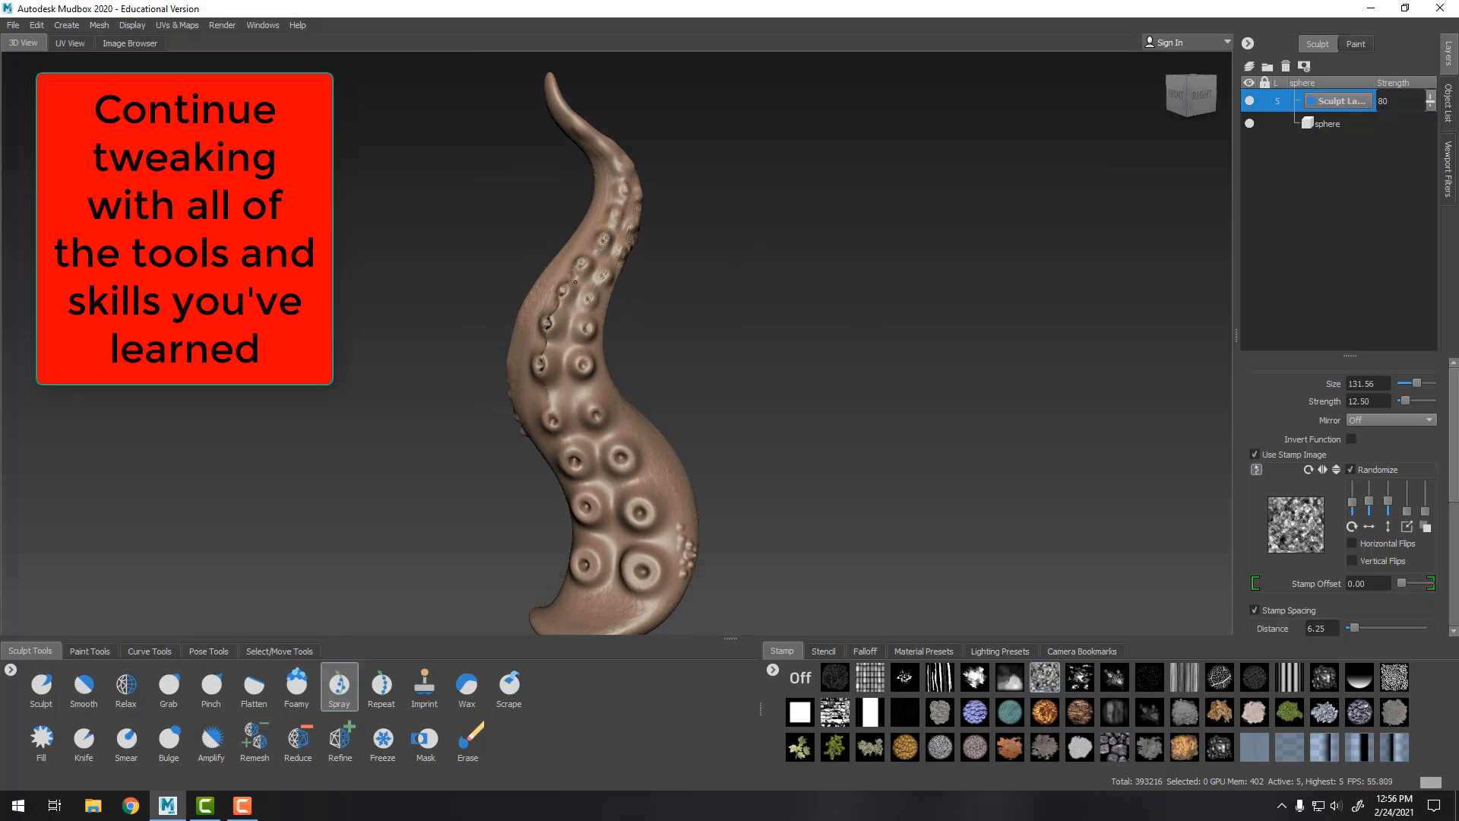
scroll(888, 393, down, 3)
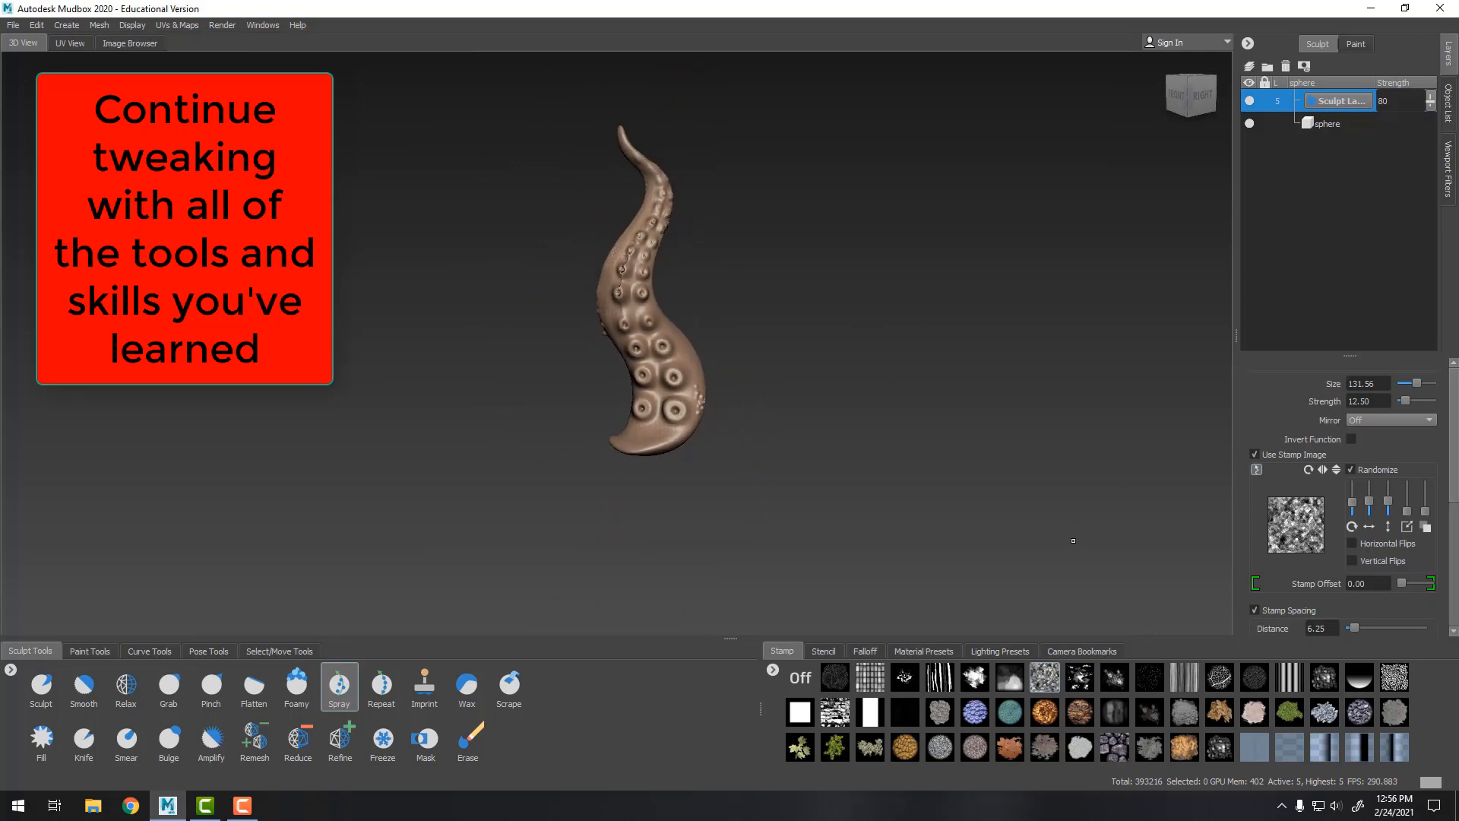
alt+drag(1074, 540, 1090, 533)
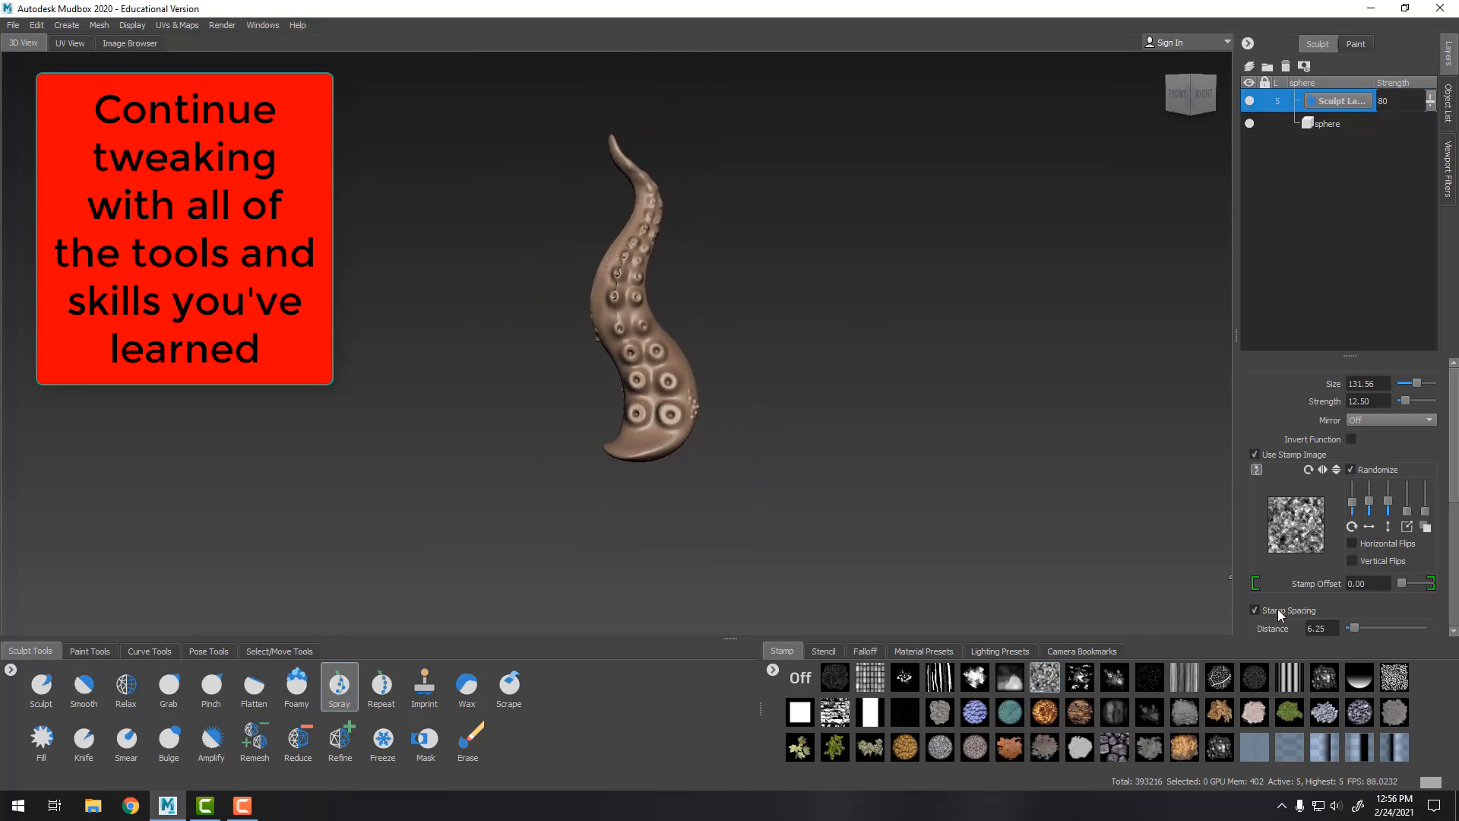
Choose a dotted stamp for the Spray brush and undo a test stroke on the tentacle
click(1401, 679)
scroll(795, 434, up, 3)
alt+drag(795, 434, 710, 421)
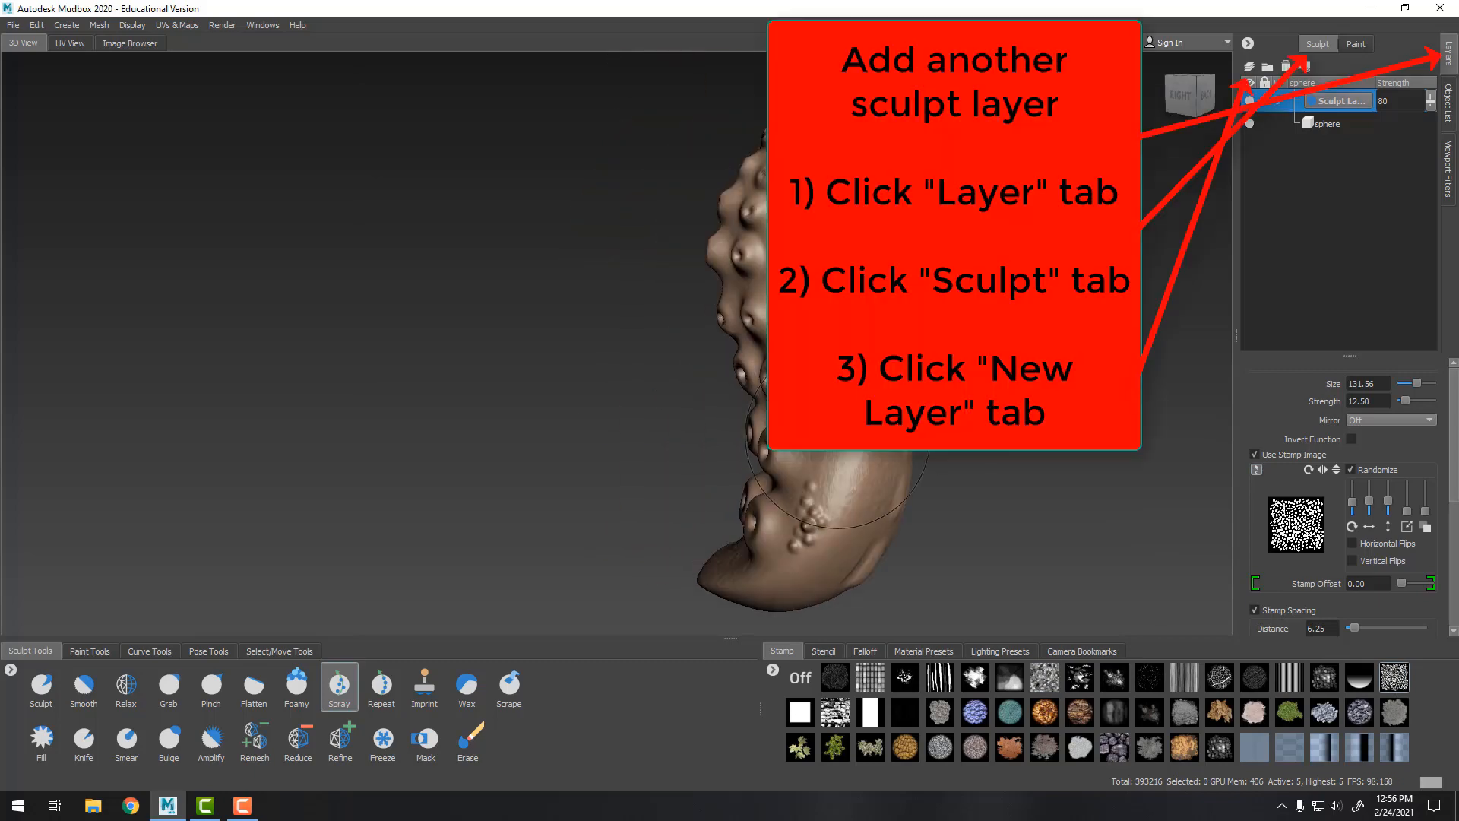
alt+drag(976, 470, 977, 459)
scroll(977, 459, up, 5)
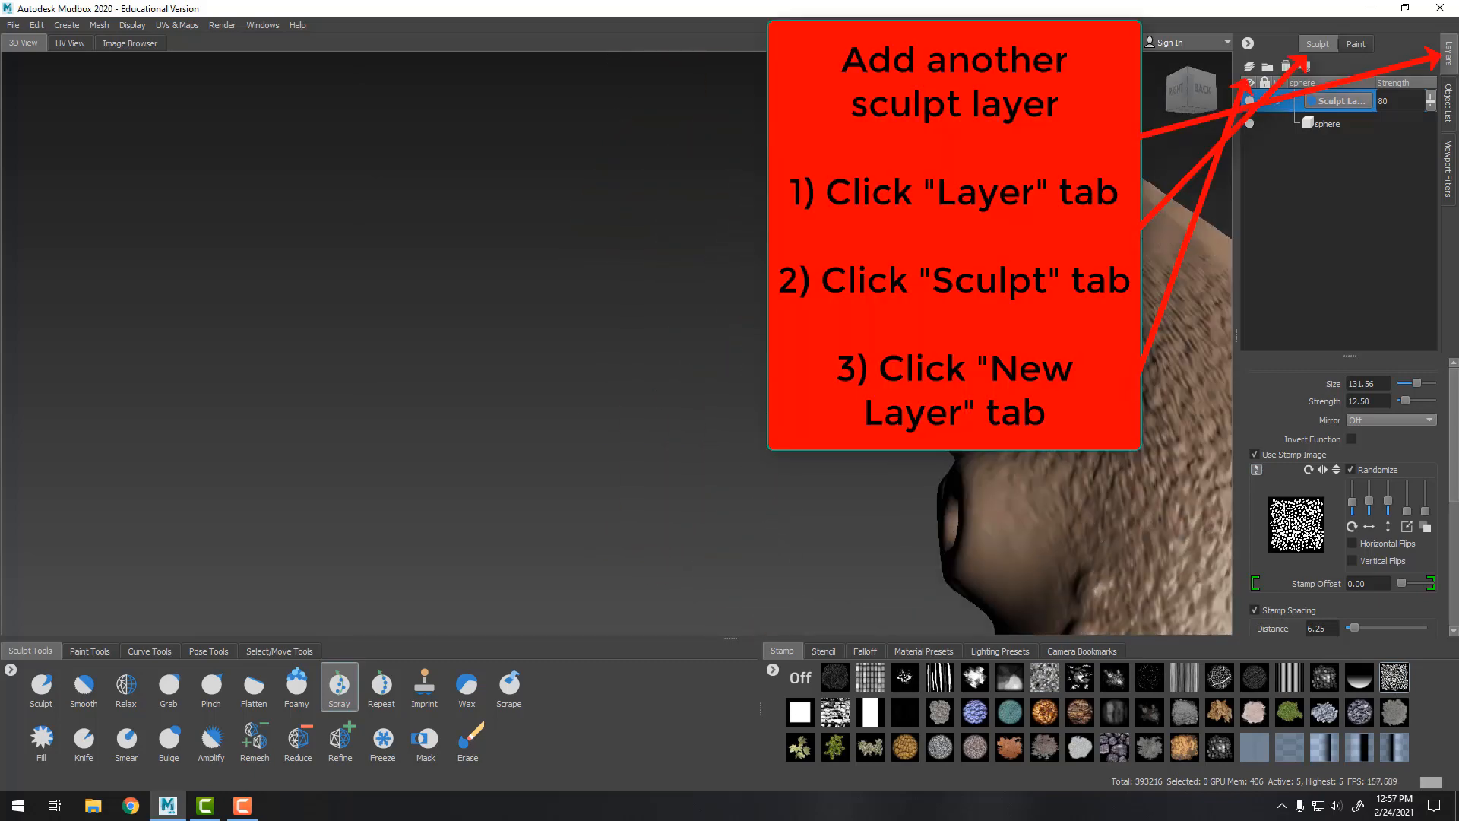
alt+middle_drag(1064, 425, 733, 277)
alt+drag(733, 276, 791, 285)
key(ctrl+z)
scroll(836, 319, down, 5)
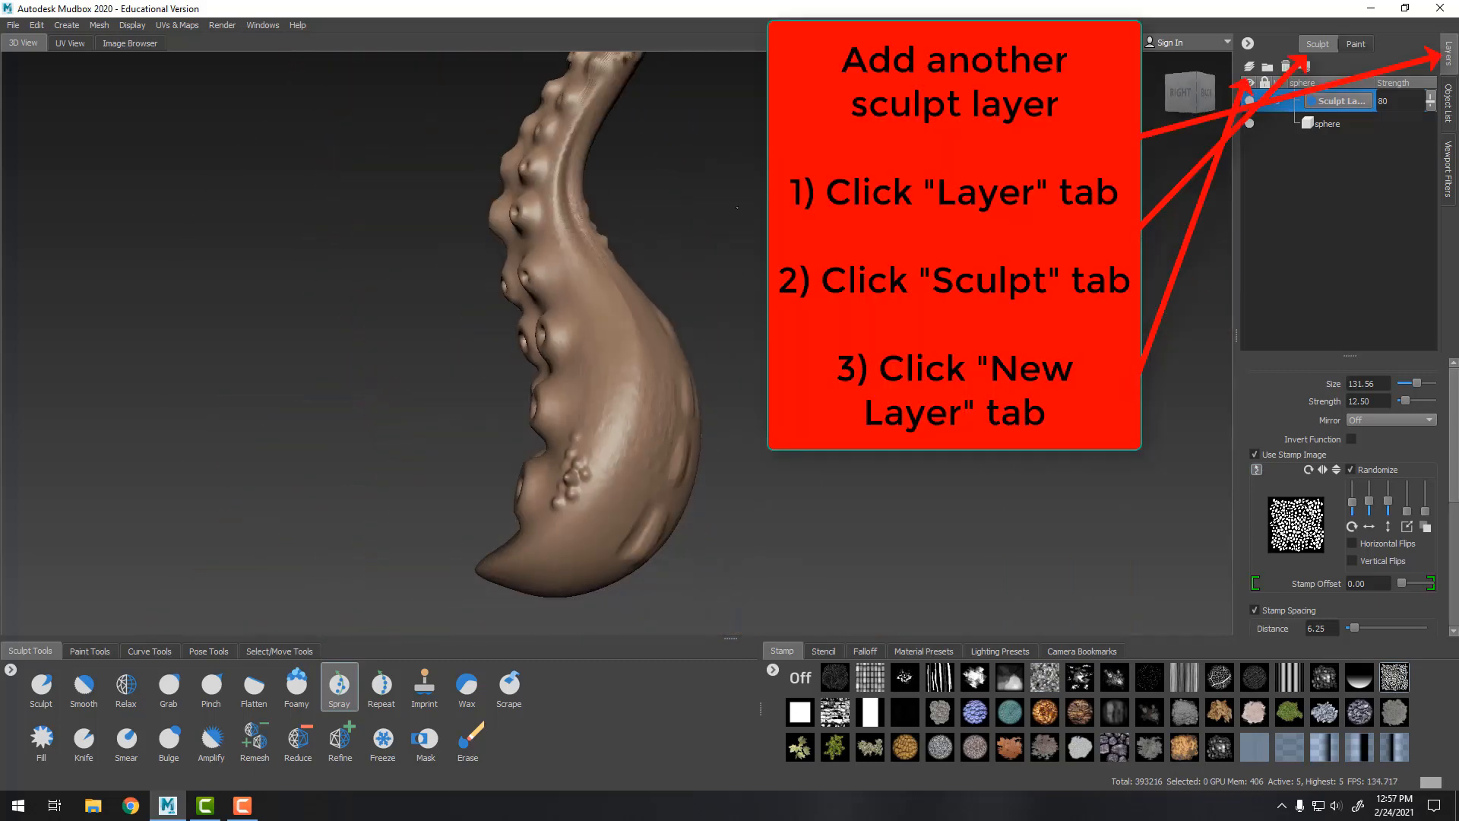
alt+drag(913, 319, 1041, 304)
Add another sculpt layer and spray bumpy texture onto the lower suction cups
click(1249, 67)
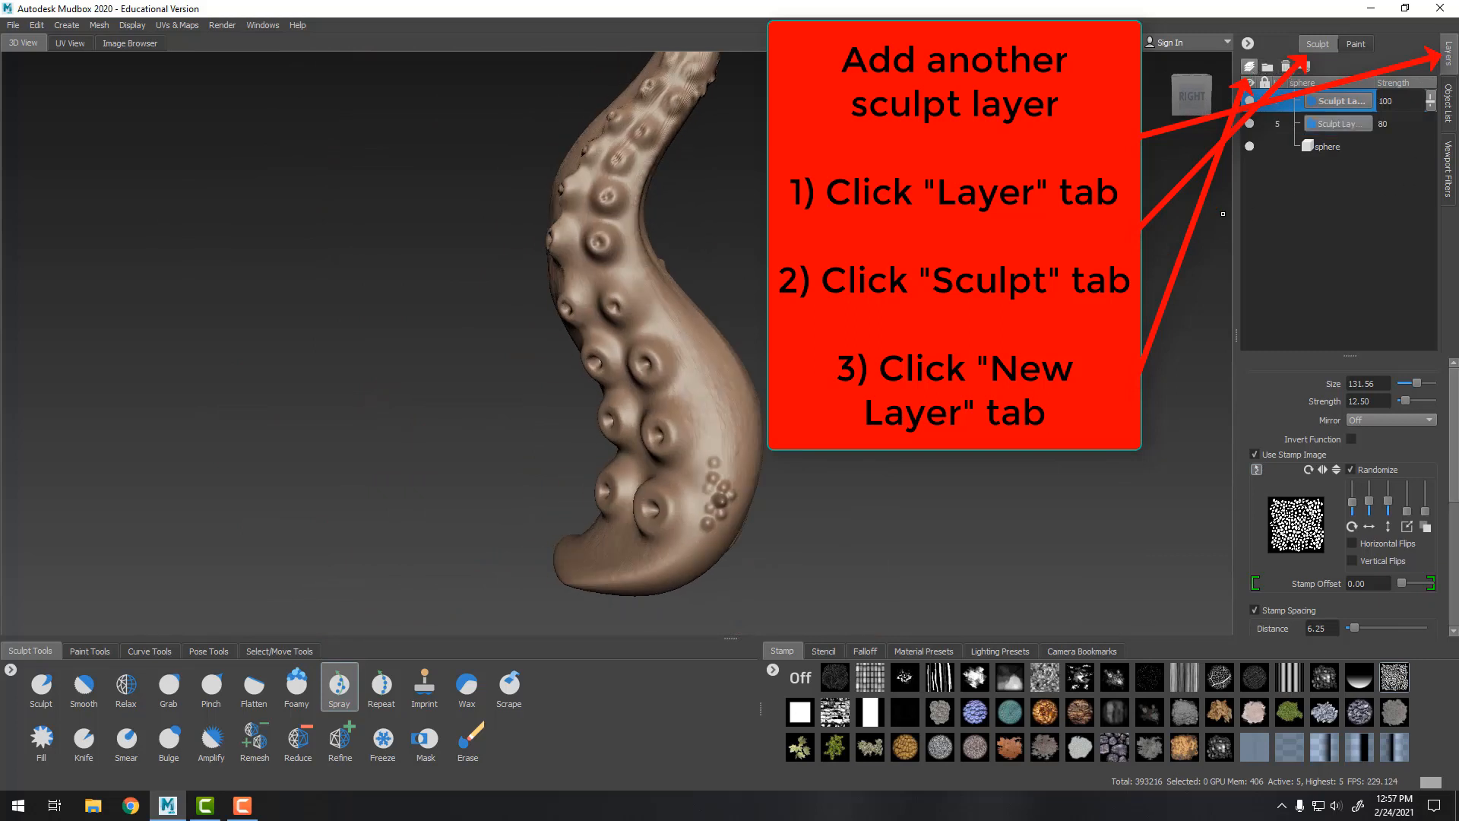
alt+drag(912, 471, 1023, 479)
scroll(988, 495, up, 4)
mouse_move(942, 577)
alt+middle_down()
mouse_move(694, 399)
mouse_move(664, 316)
alt+middle_up()
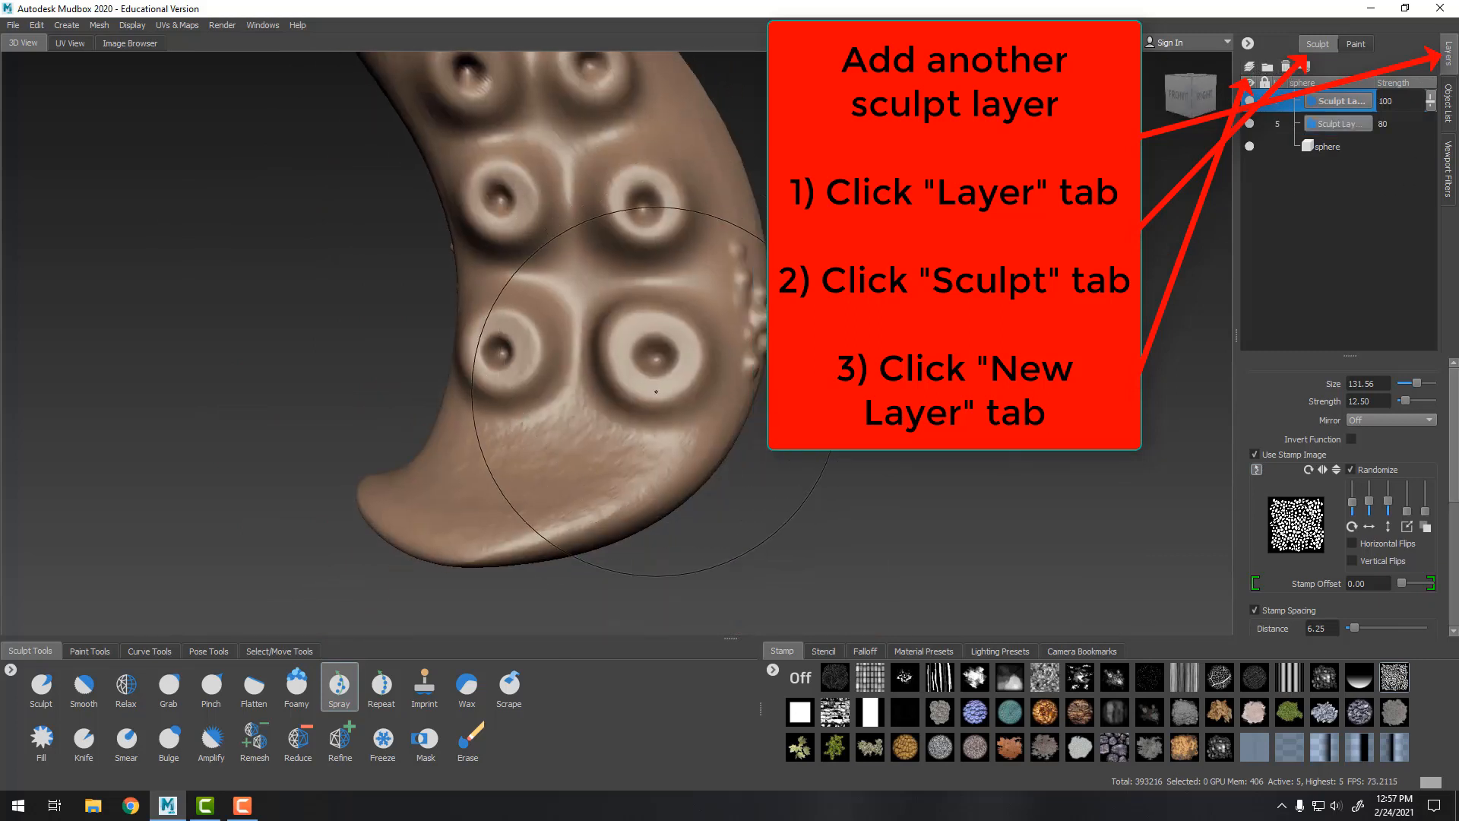
drag(662, 339, 645, 340)
mouse_move(532, 358)
mouse_down()
mouse_move(498, 316)
mouse_move(574, 286)
mouse_up()
alt+middle_drag(874, 128, 895, 333)
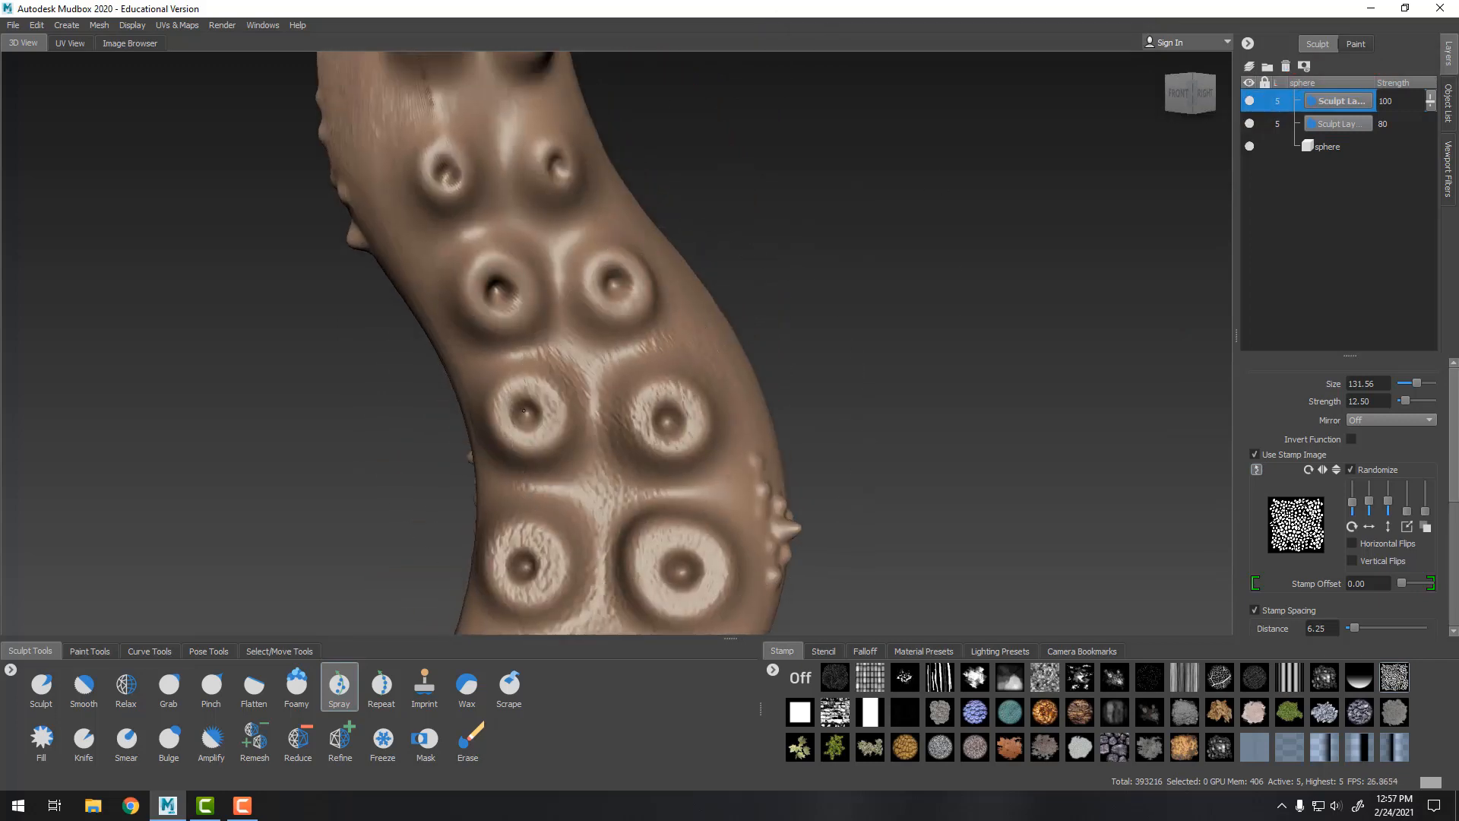
Spray bumpy texture over the remaining suction cups along the tentacle's underside
alt+middle_drag(612, 280, 686, 482)
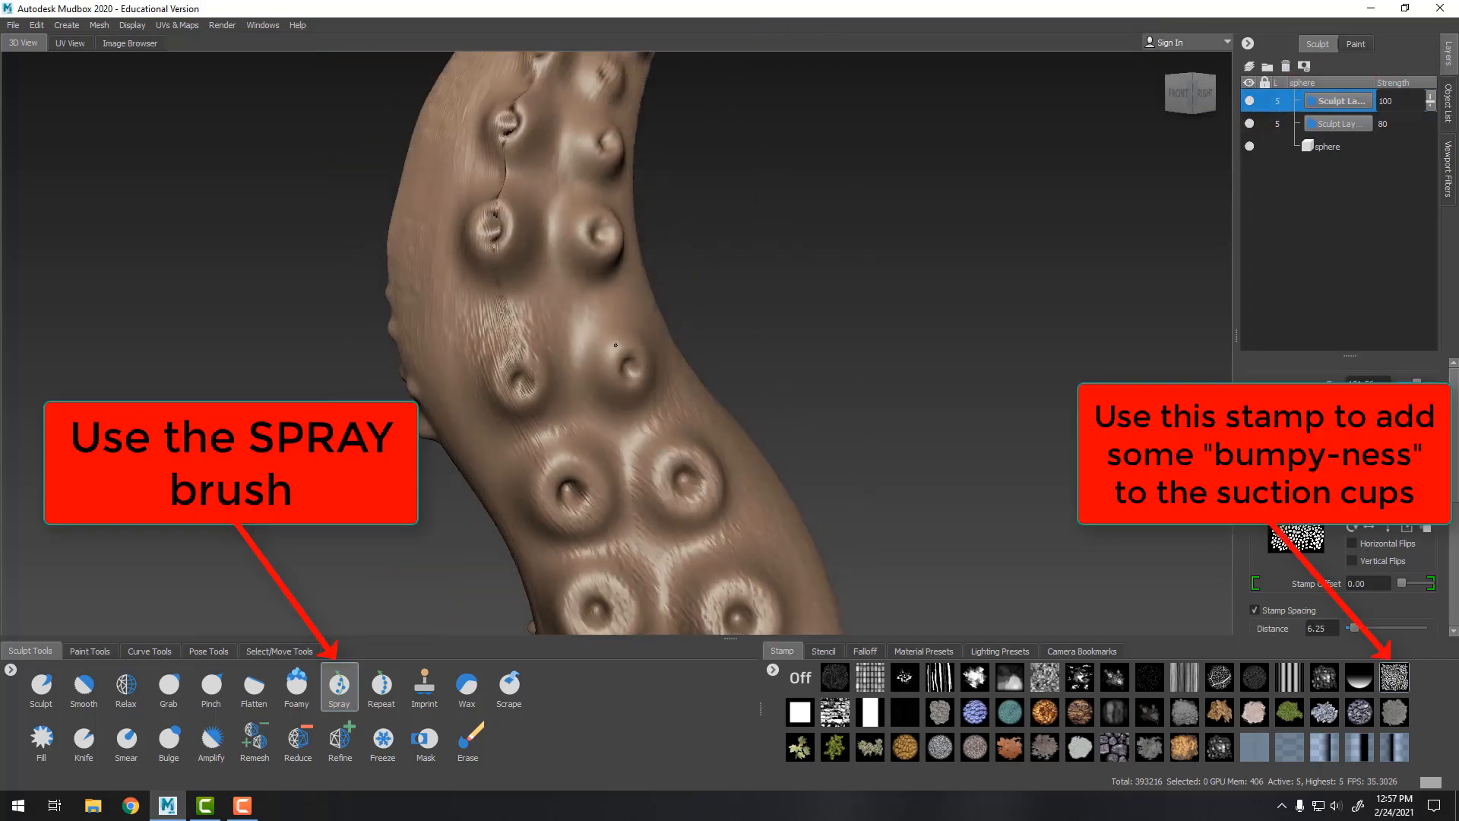
mouse_move(830, 178)
alt+mouse_down()
mouse_move(547, 381)
mouse_move(853, 386)
alt+mouse_up()
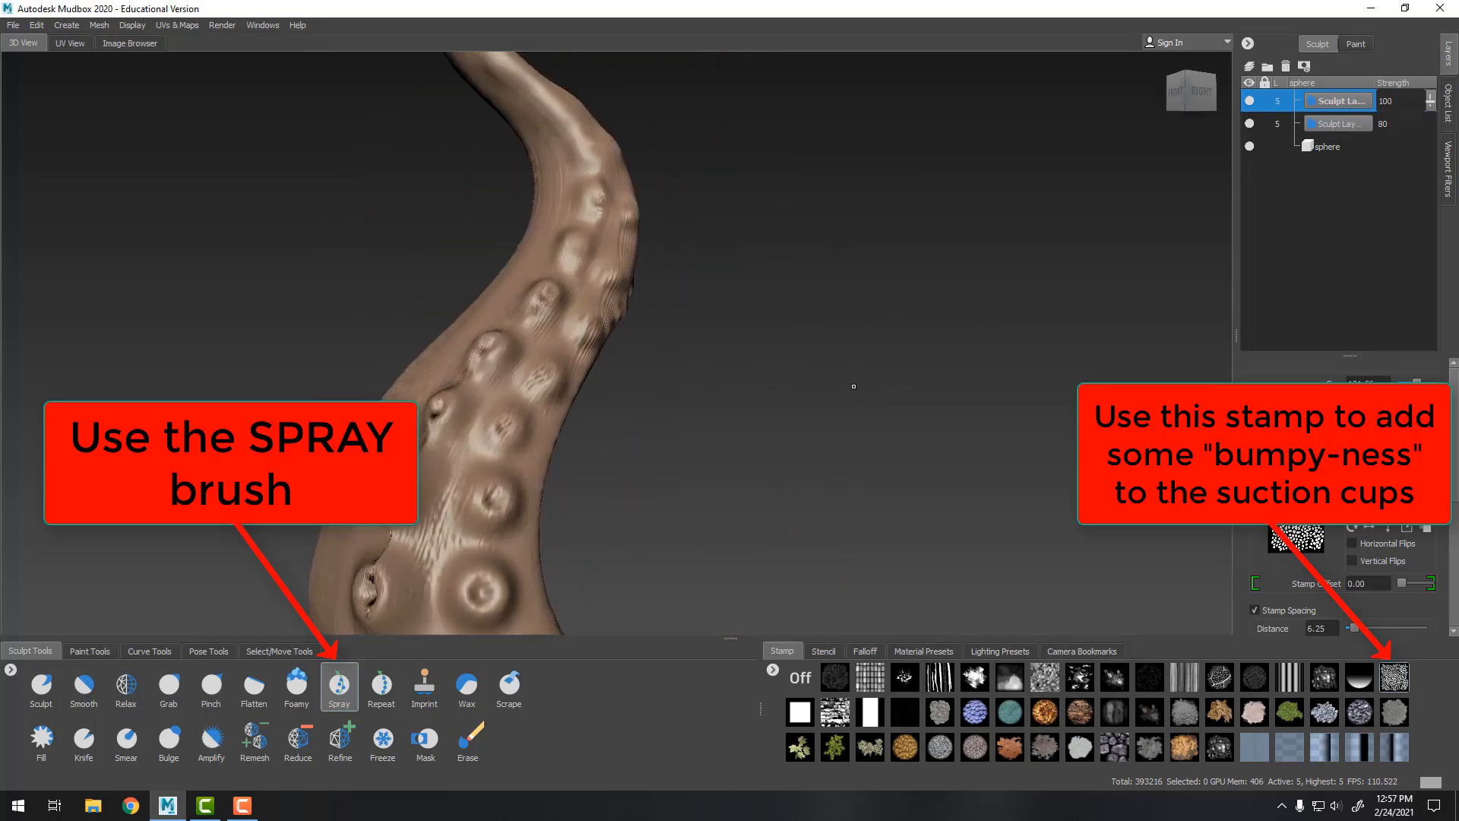
alt+drag(772, 195, 635, 205)
alt+middle_drag(635, 206, 579, 459)
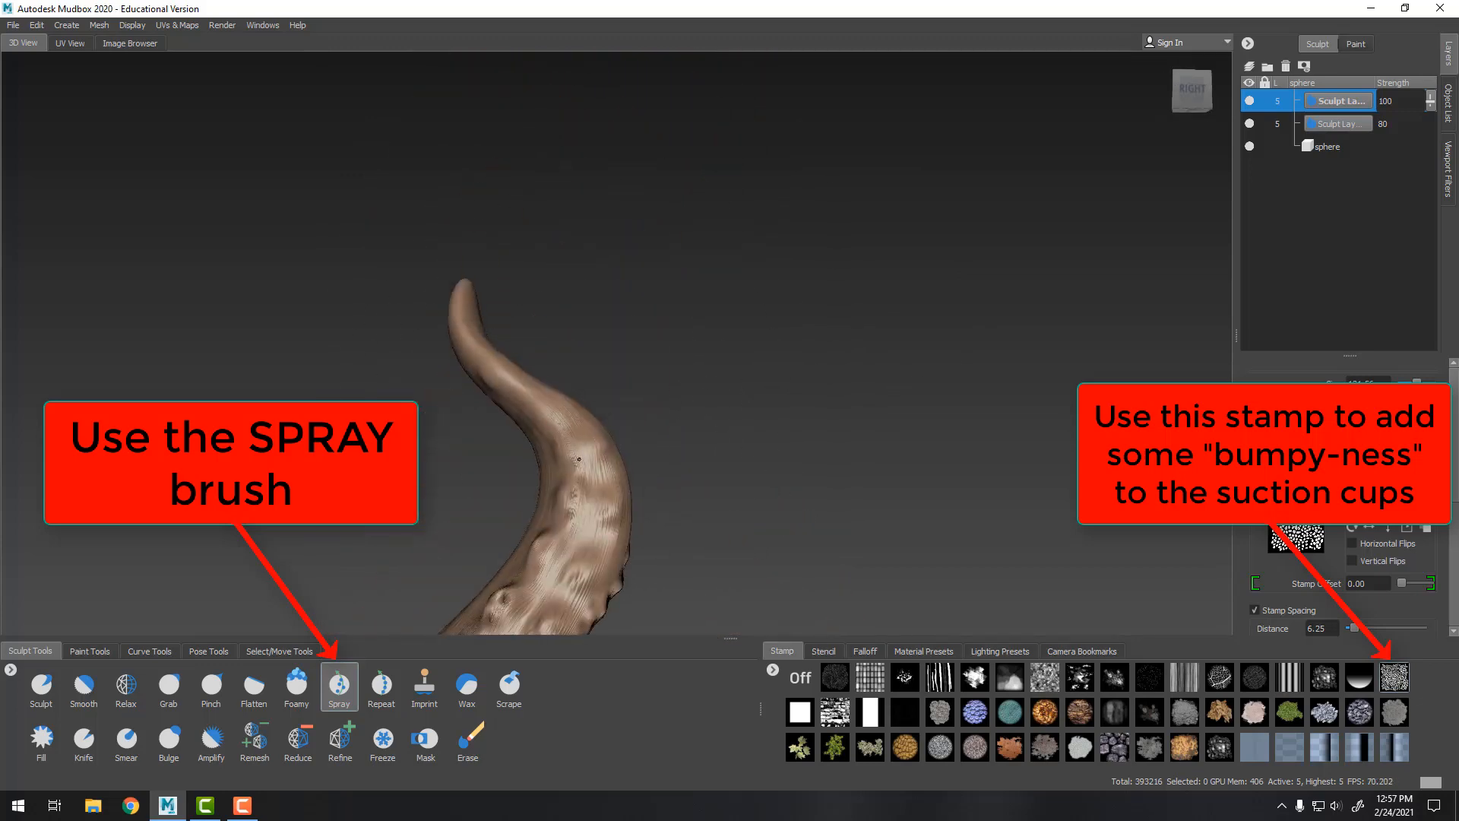
alt+drag(474, 312, 592, 364)
alt+drag(599, 314, 571, 291)
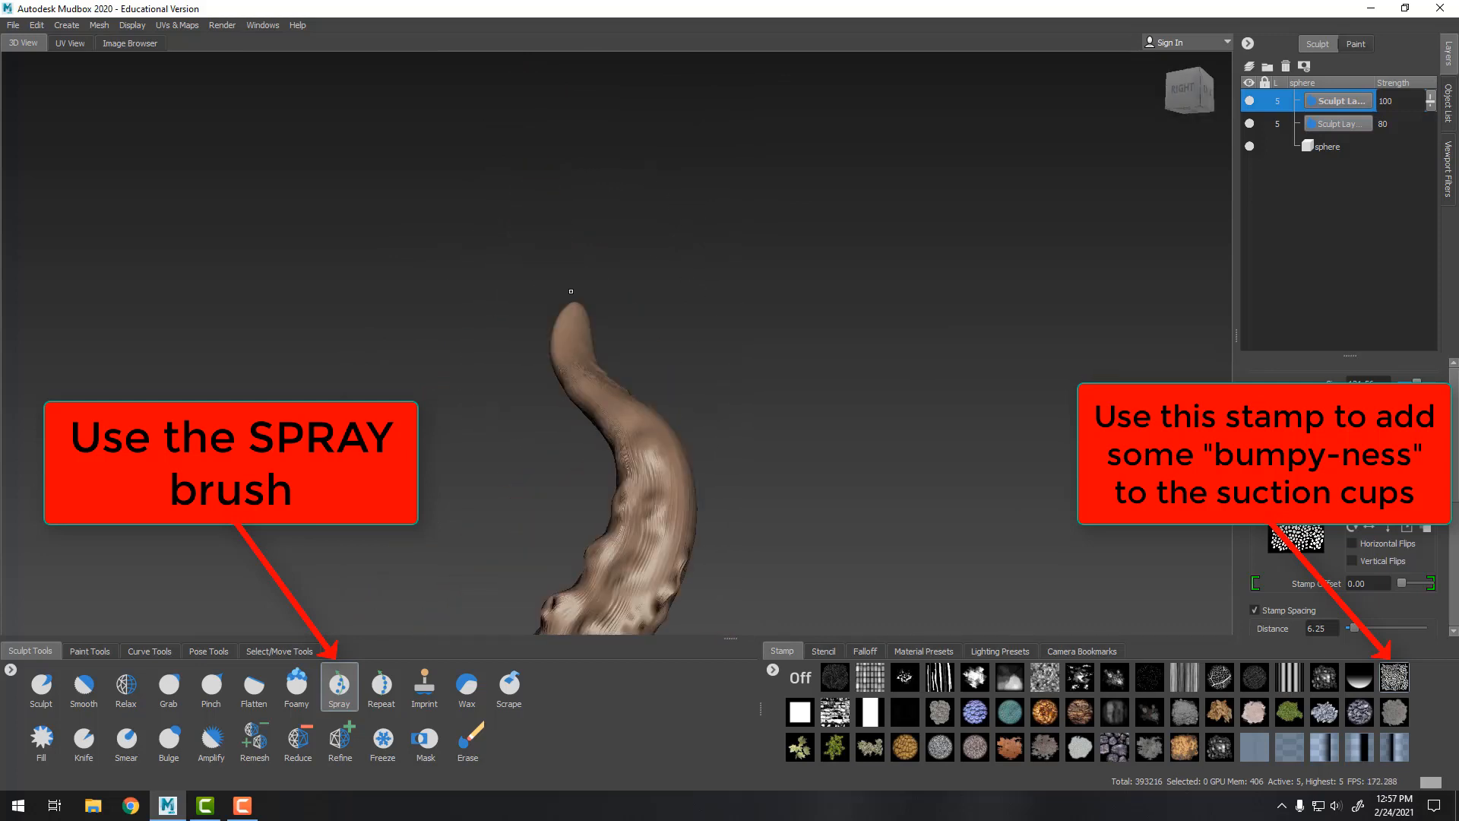
alt+middle_drag(763, 425, 801, 244)
alt+drag(801, 244, 996, 292)
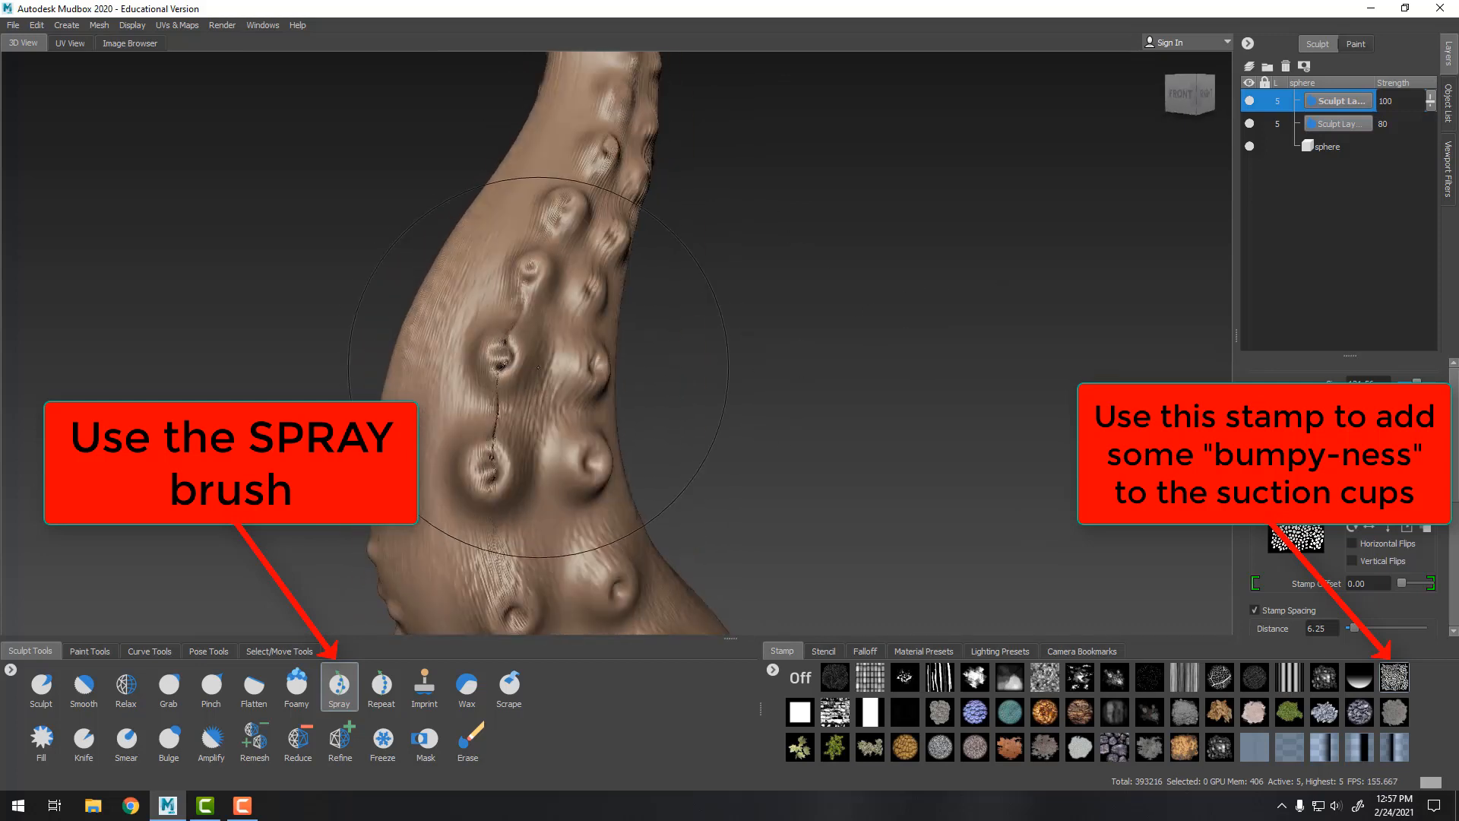
mouse_move(501, 372)
shift+mouse_down()
mouse_move(515, 343)
mouse_move(490, 463)
shift+mouse_up()
mouse_move(780, 359)
alt+mouse_down()
mouse_move(1043, 343)
mouse_move(897, 319)
alt+mouse_up()
alt+right_drag(897, 319, 701, 225)
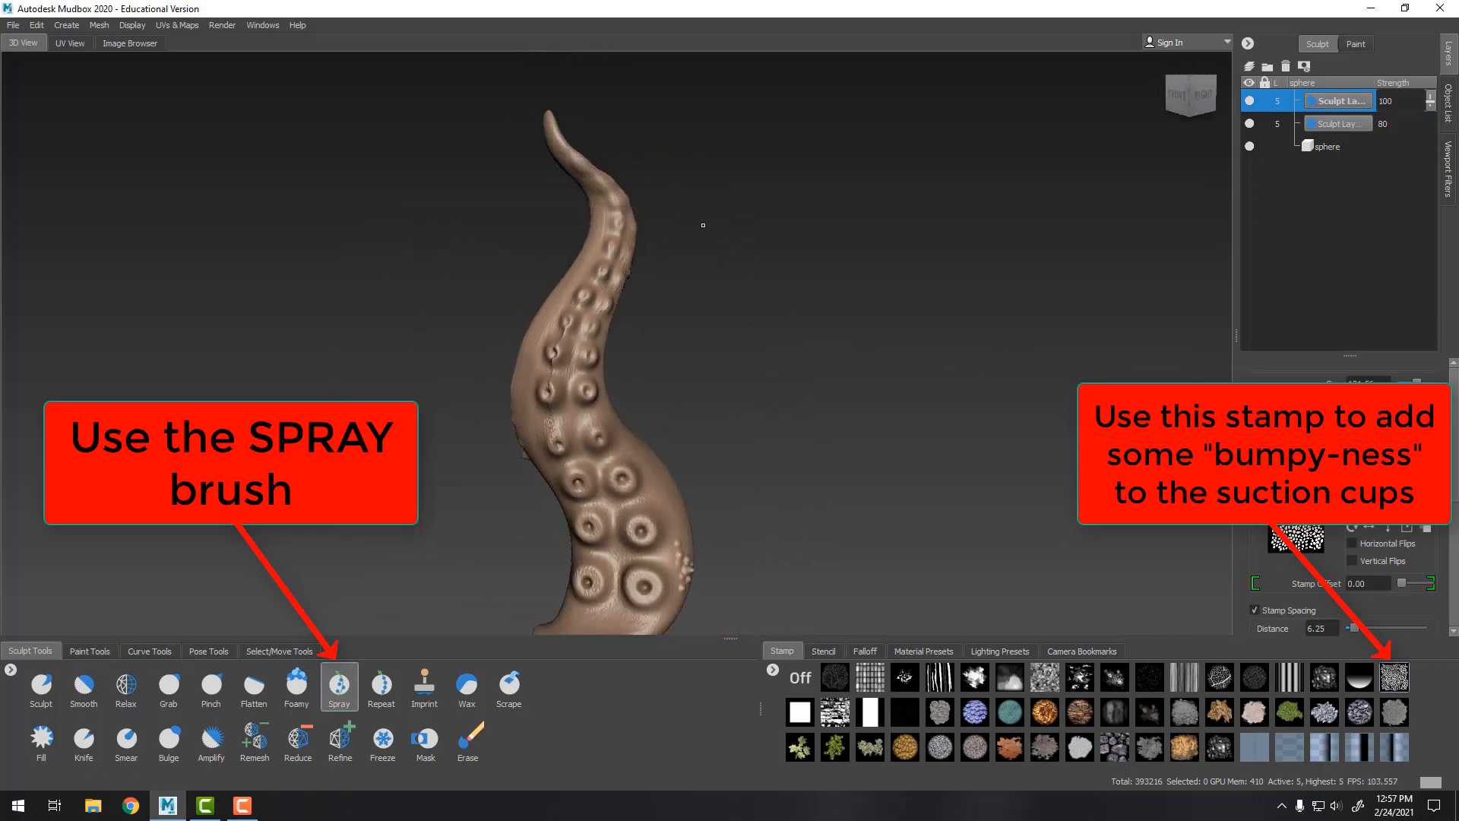
Orbit around the tentacle to inspect the sprayed suction-cup texture from several angles
alt+drag(700, 225, 848, 282)
alt+right_drag(849, 282, 752, 262)
alt+drag(909, 285, 676, 323)
alt+middle_drag(753, 217, 710, 346)
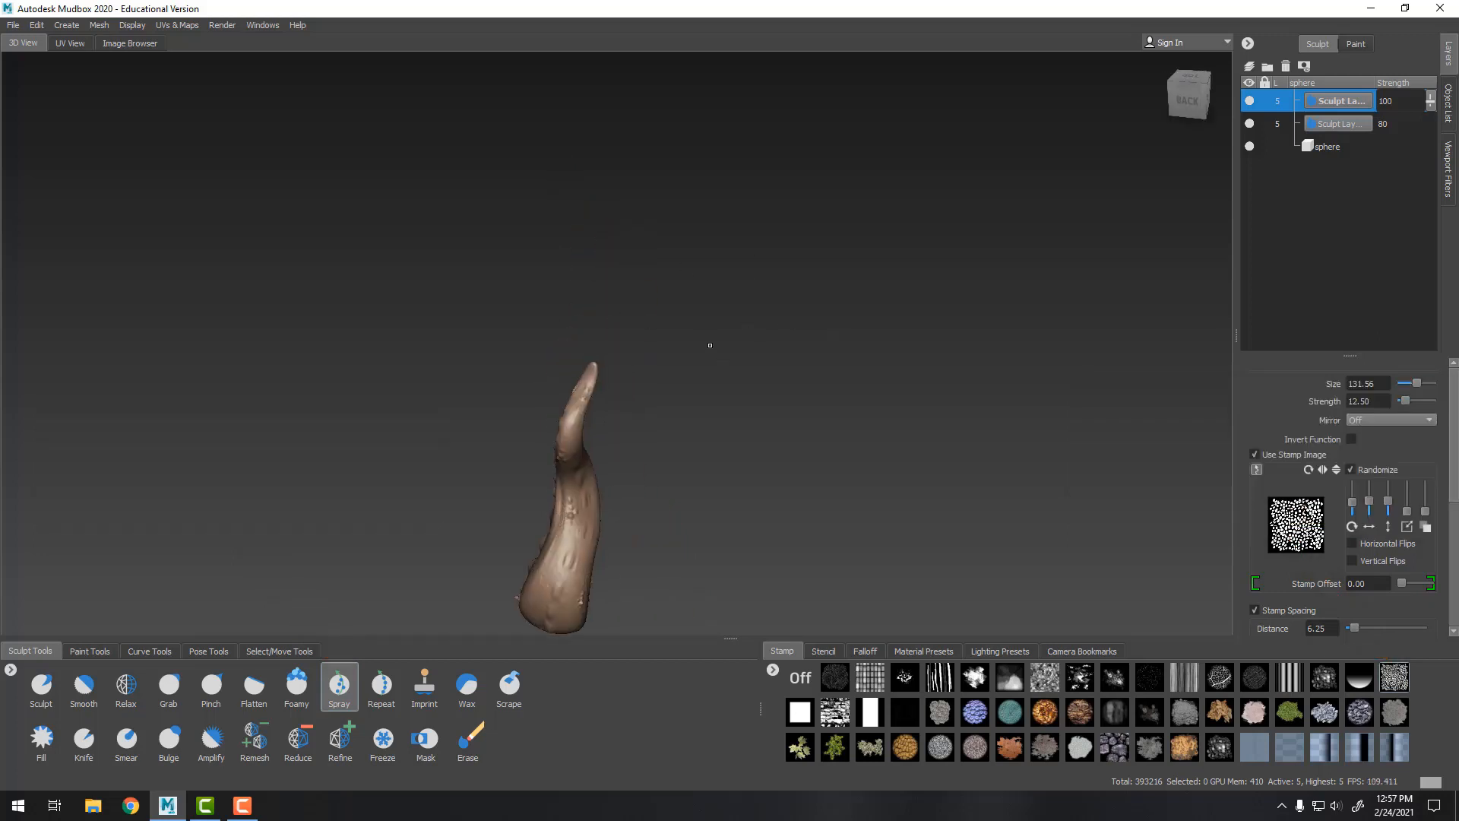
alt+right_drag(709, 345, 757, 563)
click(175, 683)
mouse_move(571, 482)
alt+mouse_down()
mouse_move(617, 455)
mouse_move(688, 448)
alt+mouse_up()
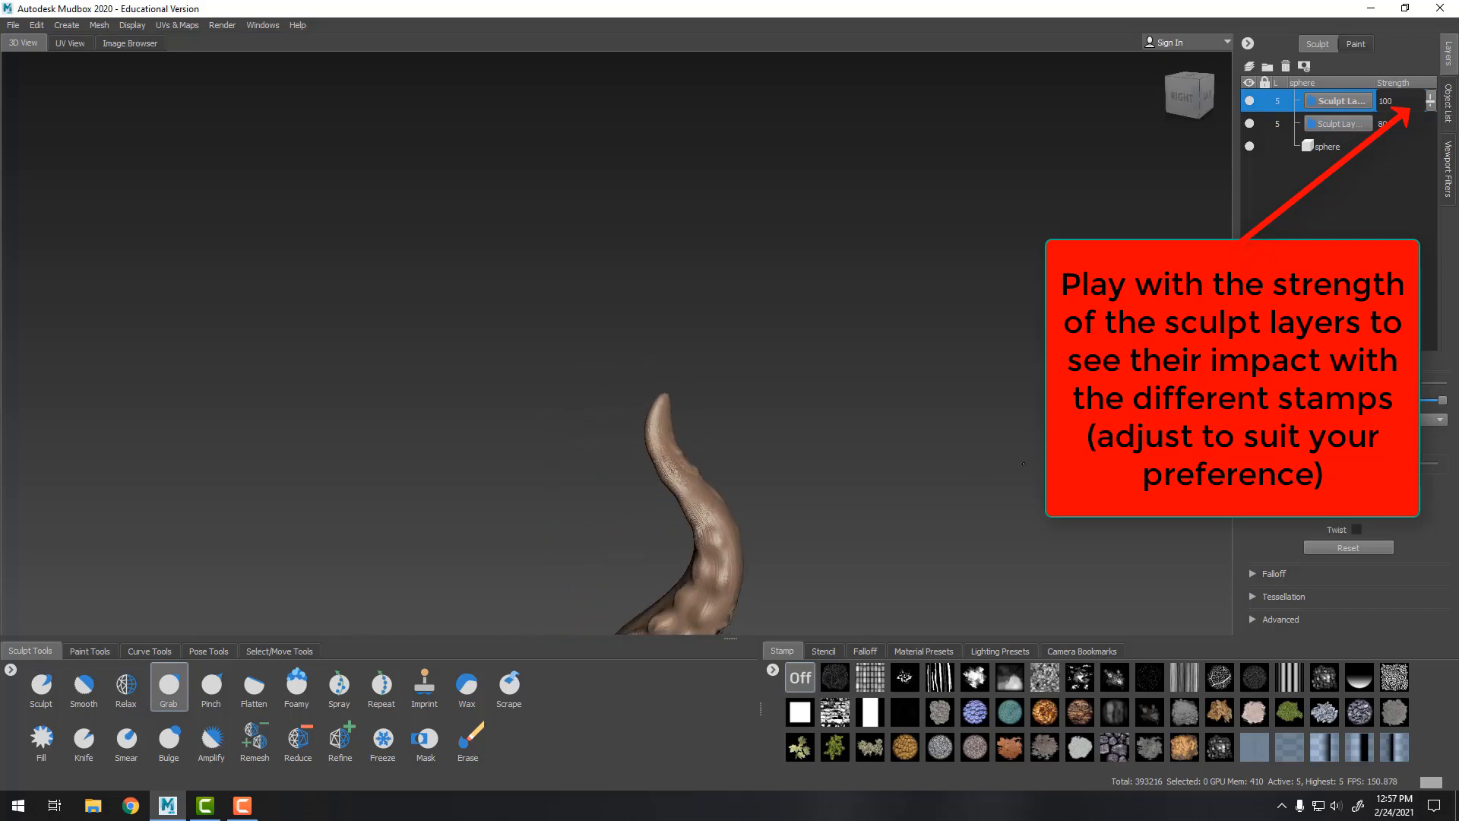
alt+middle_drag(703, 570, 715, 319)
alt+right_drag(714, 320, 756, 251)
alt+drag(866, 251, 951, 267)
Toggle the top sculpt layer's visibility and vary its strength to compare the texture's impact, ending at 100
click(1251, 102)
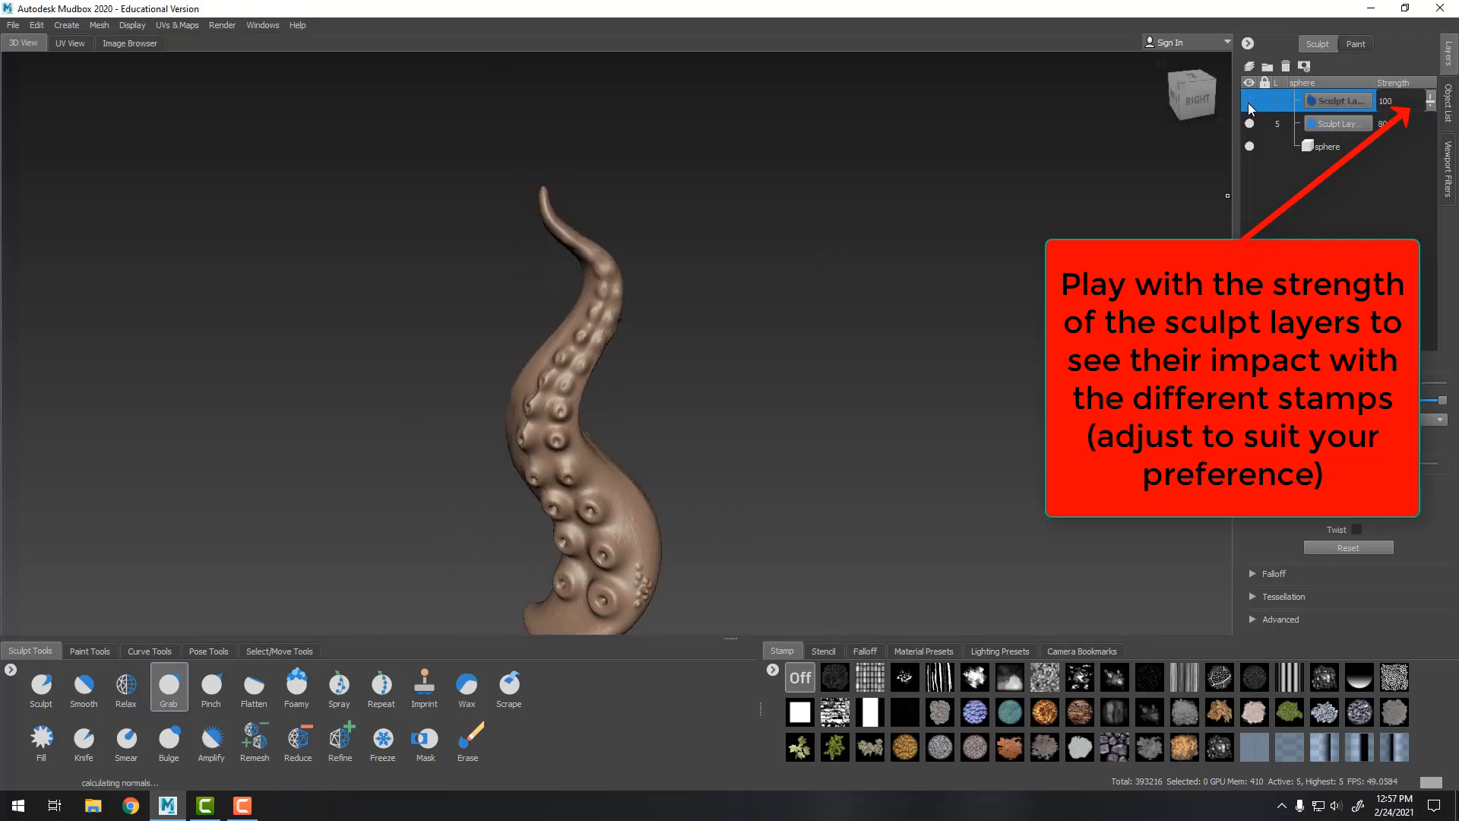
alt+drag(885, 393, 919, 380)
alt+middle_drag(817, 502, 831, 280)
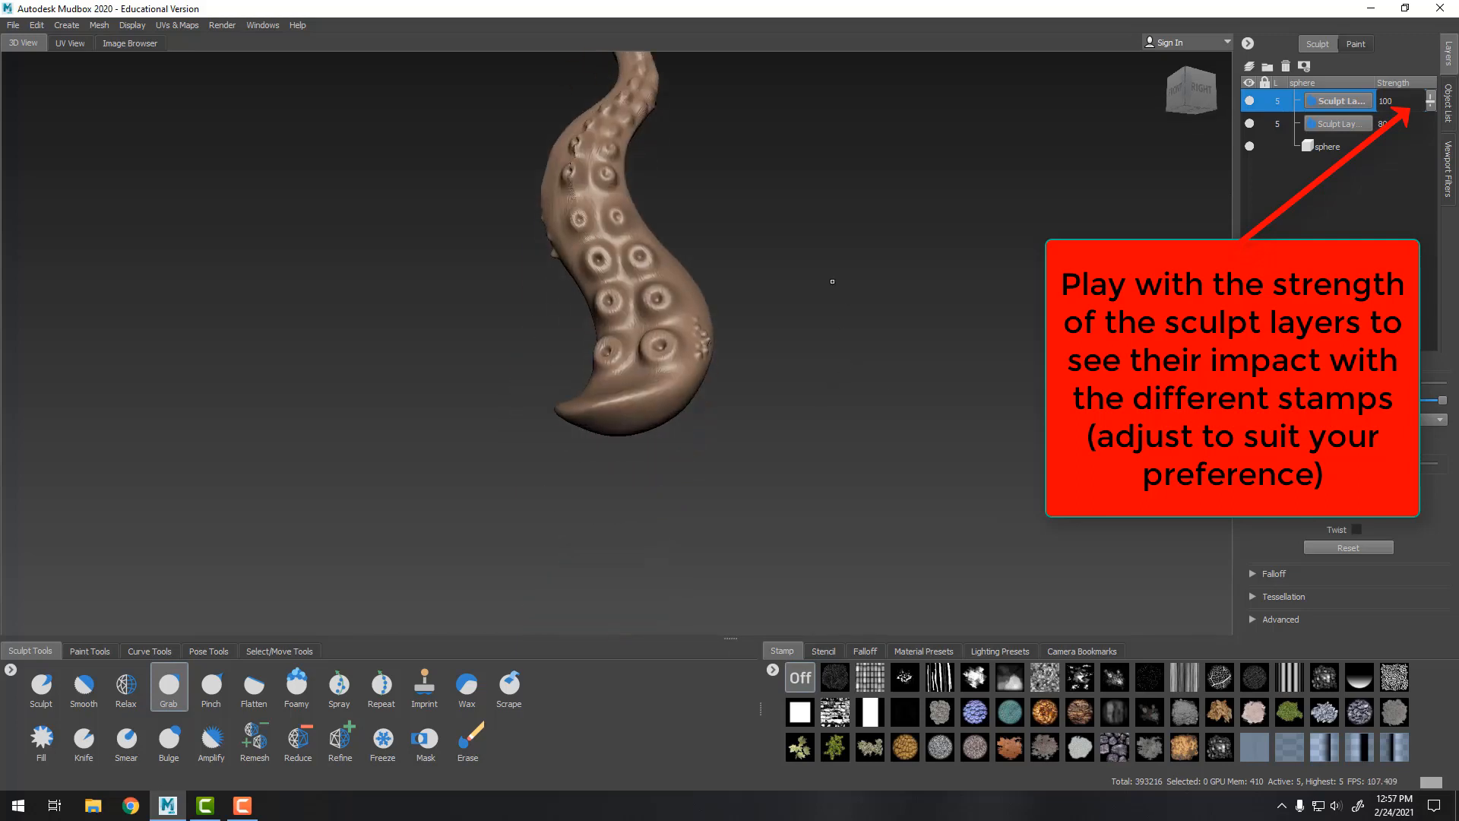
alt+right_drag(830, 280, 1087, 262)
drag(1432, 105, 1435, 115)
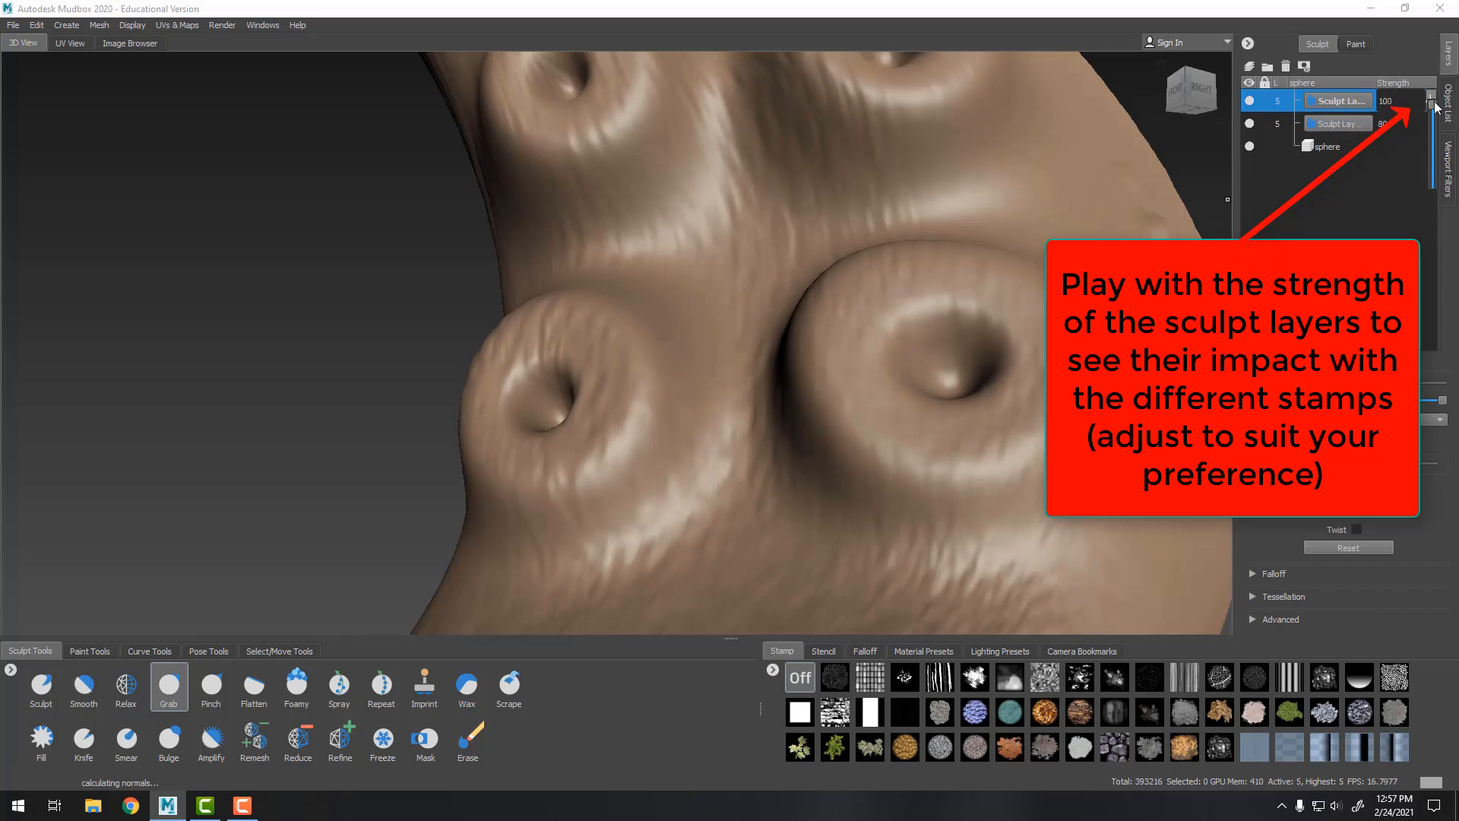
drag(1431, 160, 1435, 94)
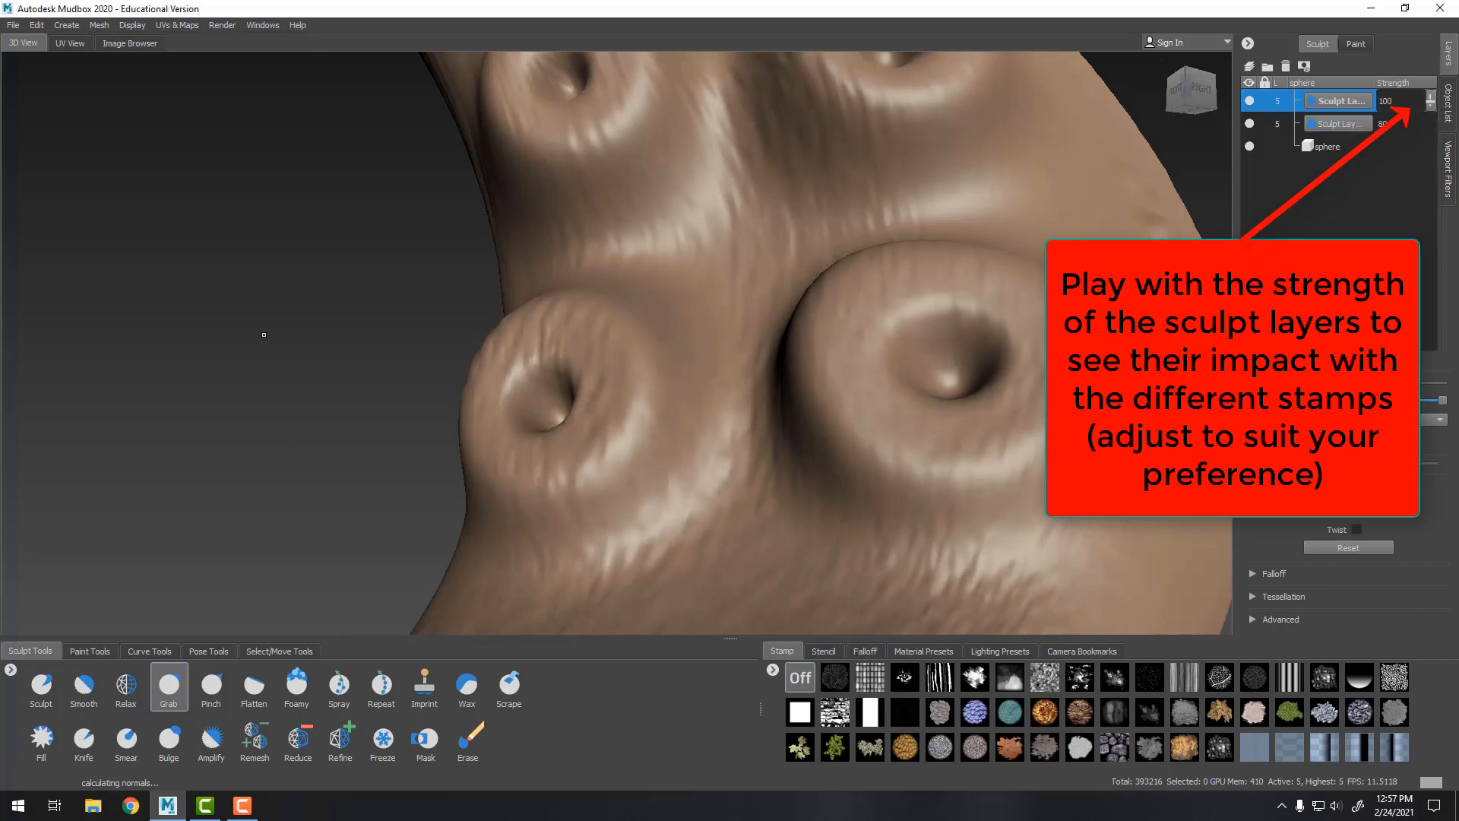
Rotate the view around the tentacle to review its overall shape
mouse_move(263, 332)
alt+right_down()
mouse_move(17, 259)
mouse_move(33, 229)
alt+right_up()
alt+drag(34, 229, 881, 331)
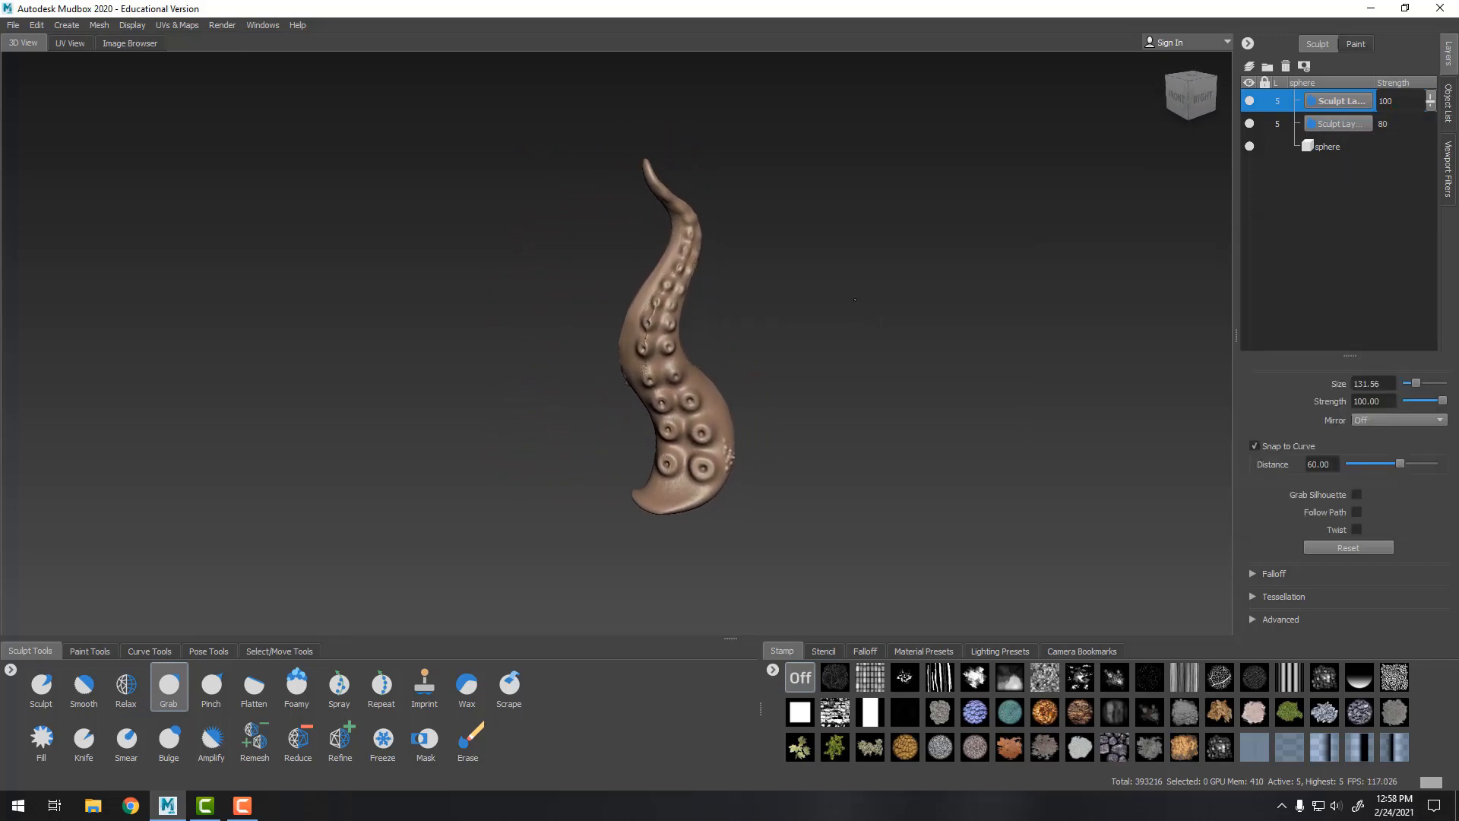
alt+right_drag(882, 331, 930, 335)
alt+drag(930, 335, 945, 366)
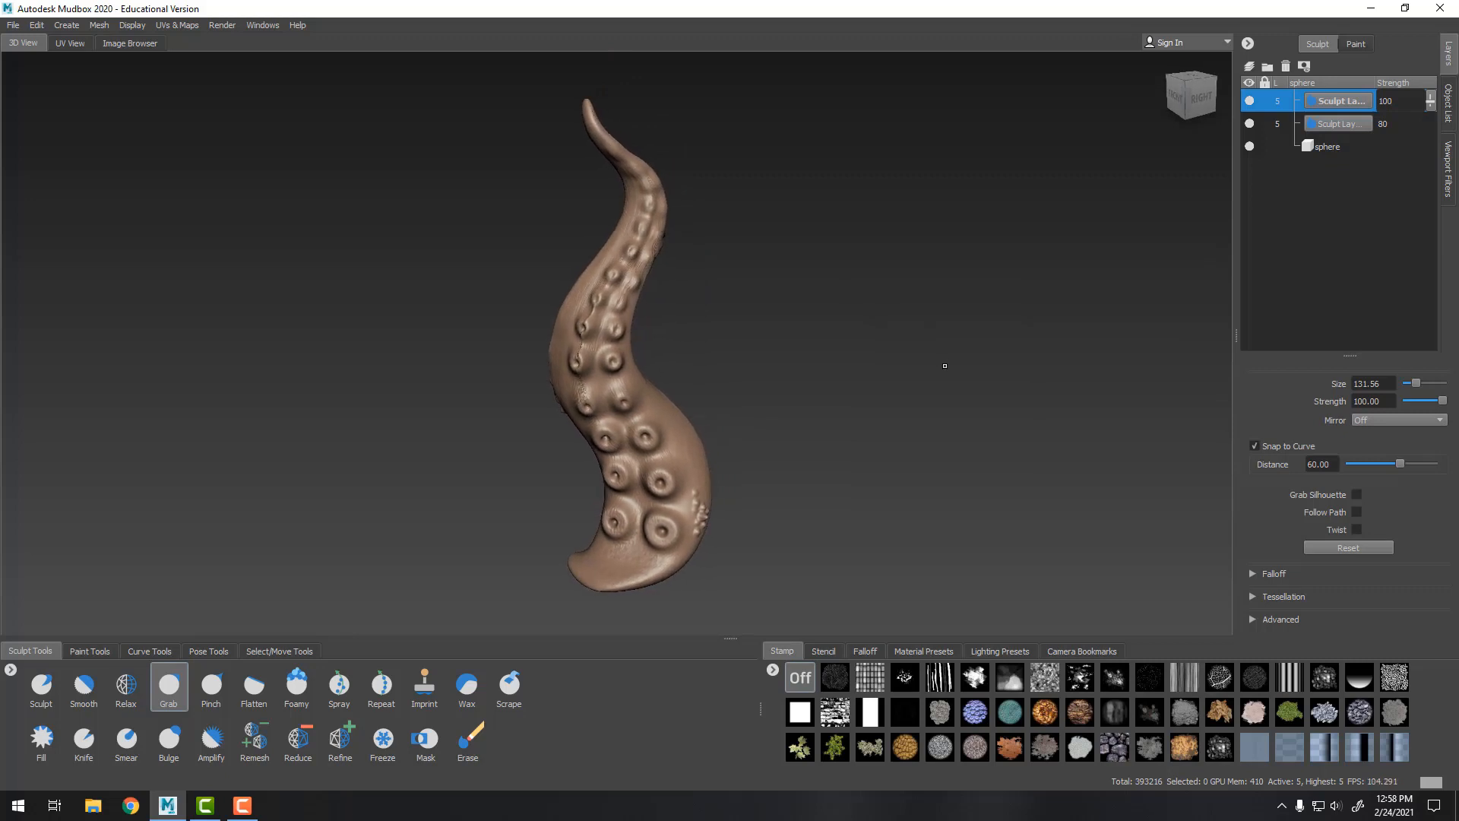
alt+drag(1070, 375, 828, 391)
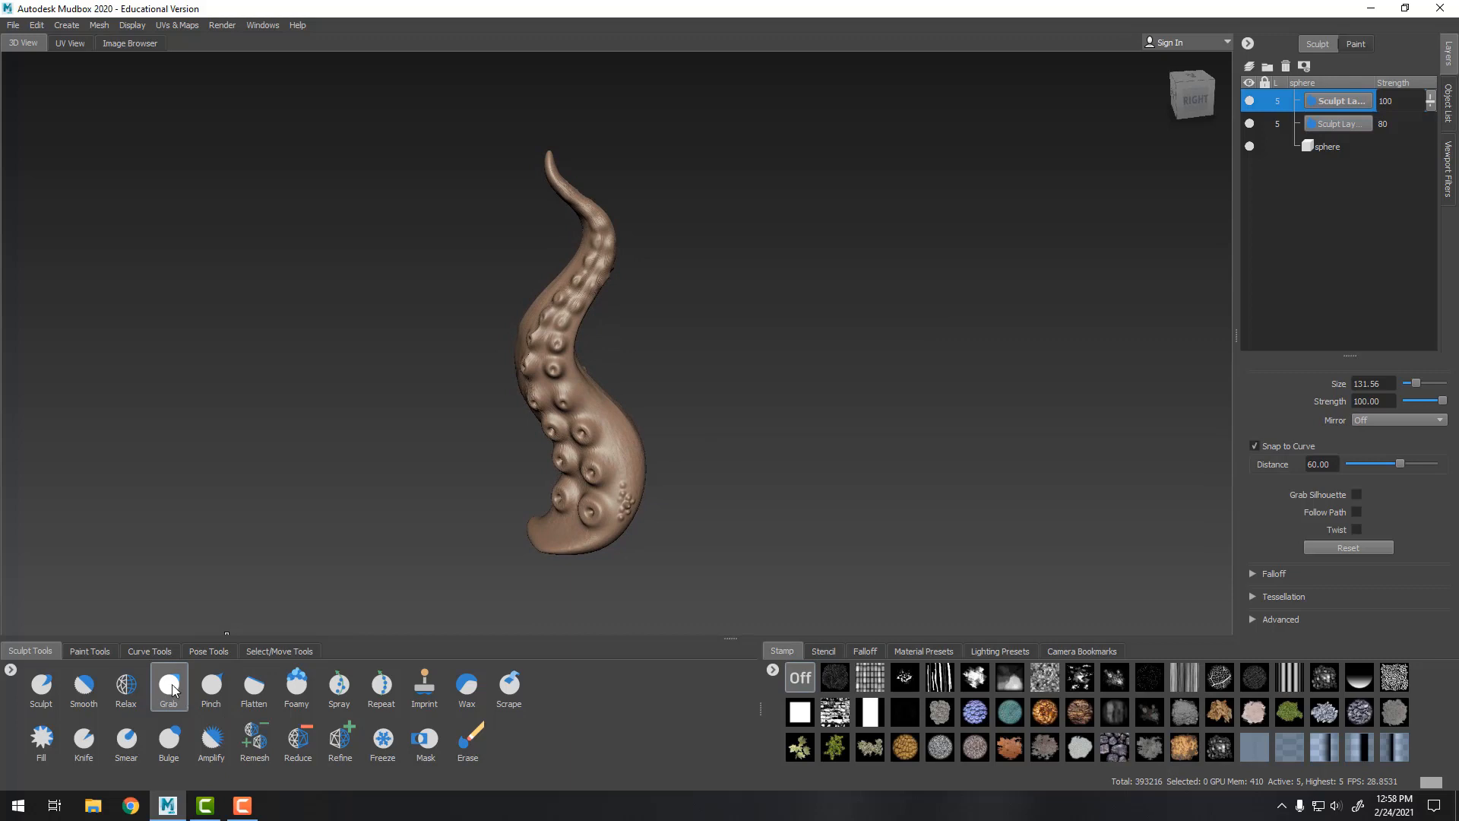
Reselect the Spray brush and spray more bumpy texture near the suction cups at the tentacle's base
click(465, 686)
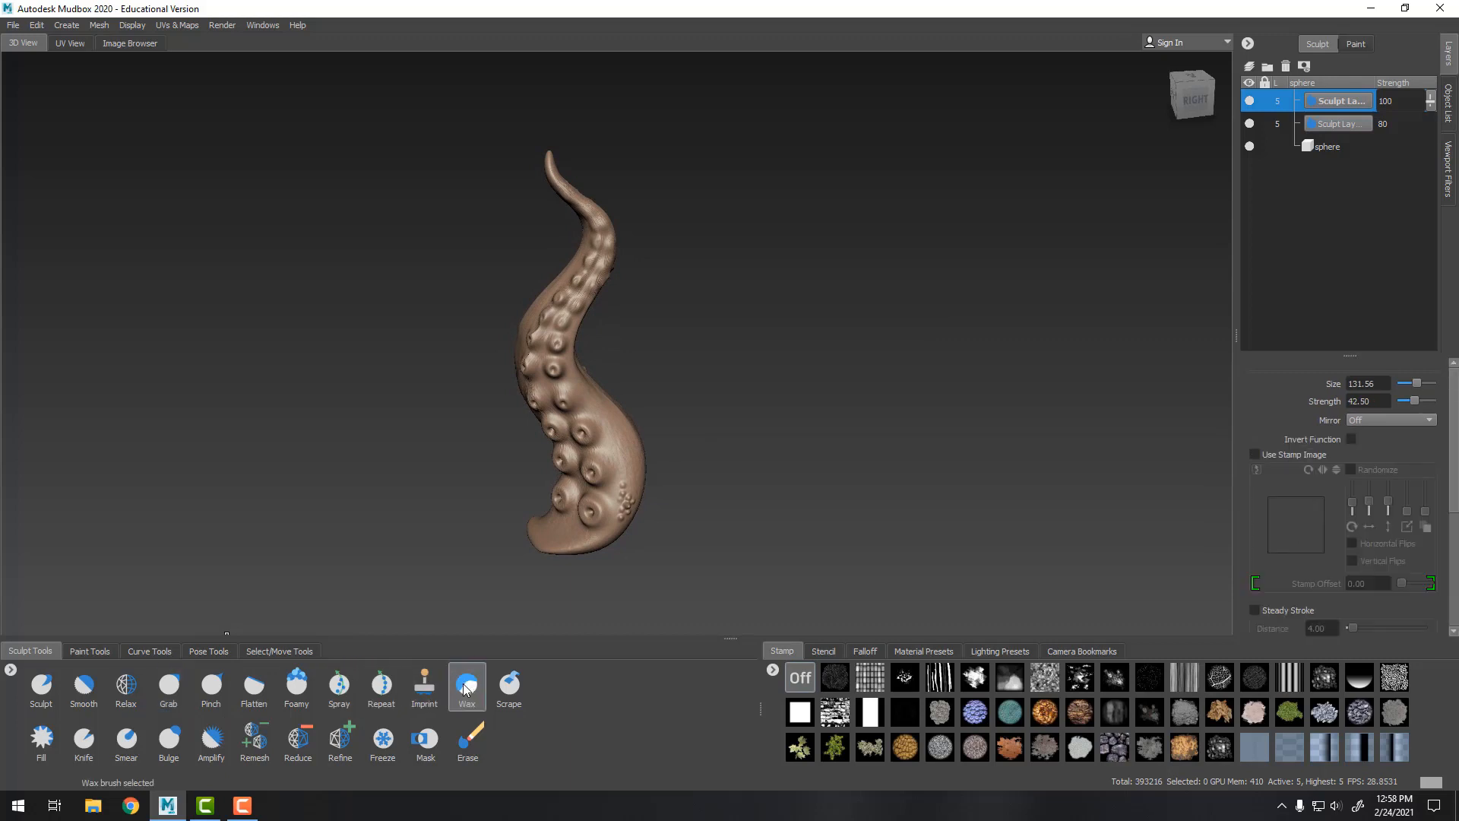
click(293, 697)
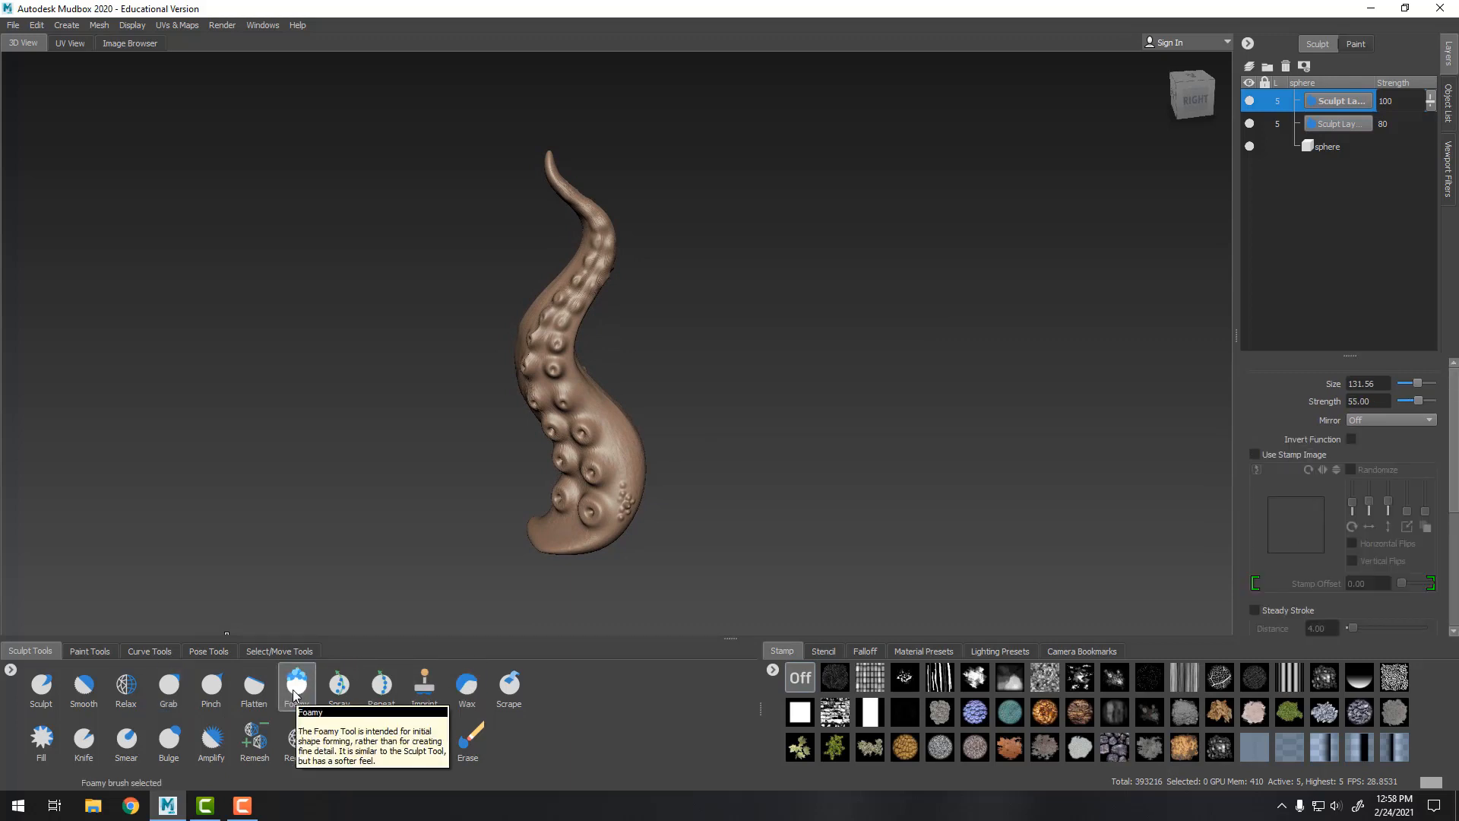
click(338, 688)
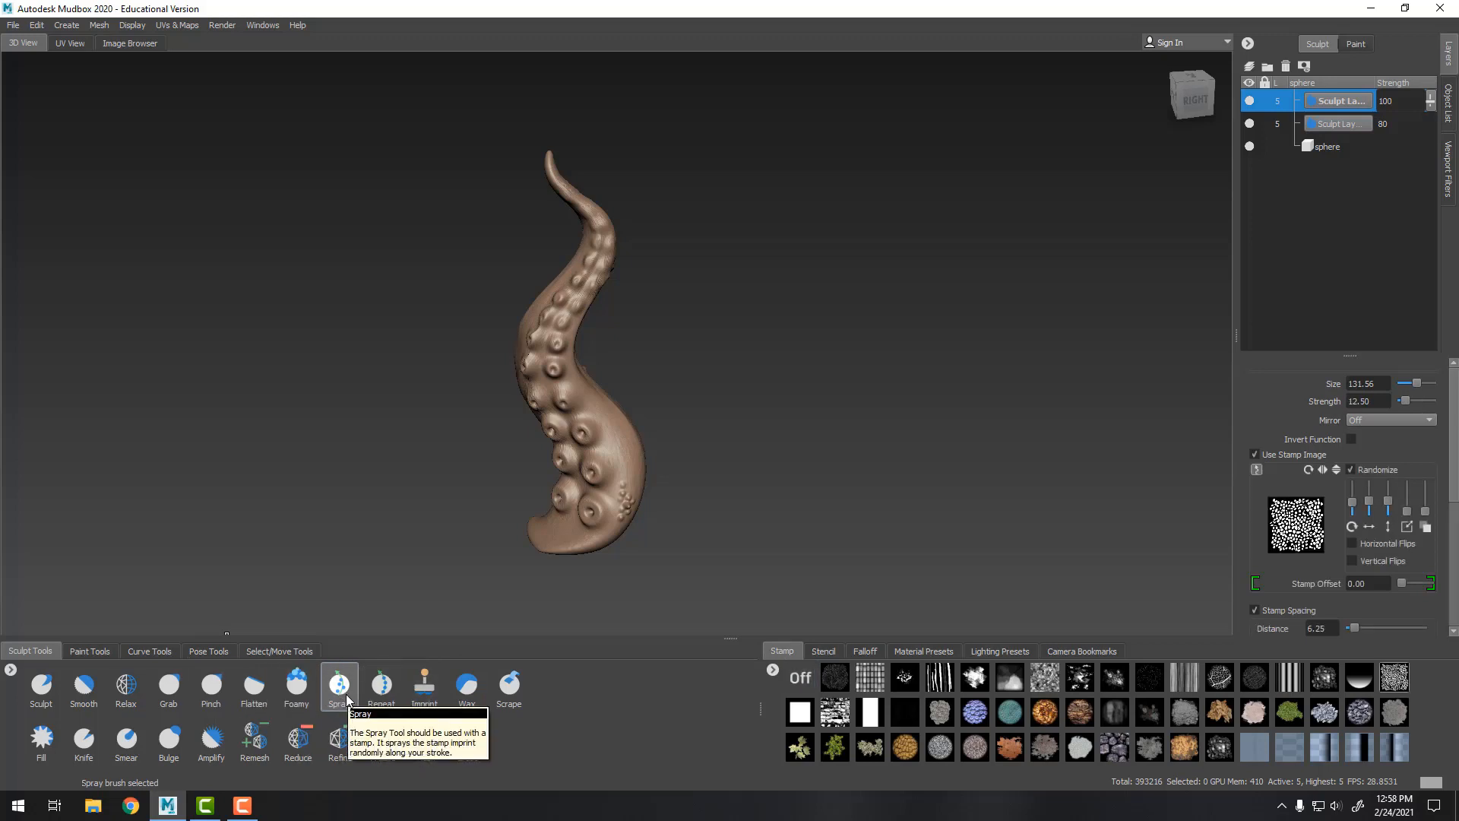
alt+drag(653, 487, 661, 422)
alt+right_drag(684, 426, 932, 433)
alt+drag(932, 433, 987, 323)
alt+right_drag(988, 323, 905, 323)
alt+drag(904, 323, 829, 320)
alt+middle_drag(829, 319, 855, 380)
alt+drag(855, 380, 853, 307)
alt+middle_drag(853, 307, 844, 278)
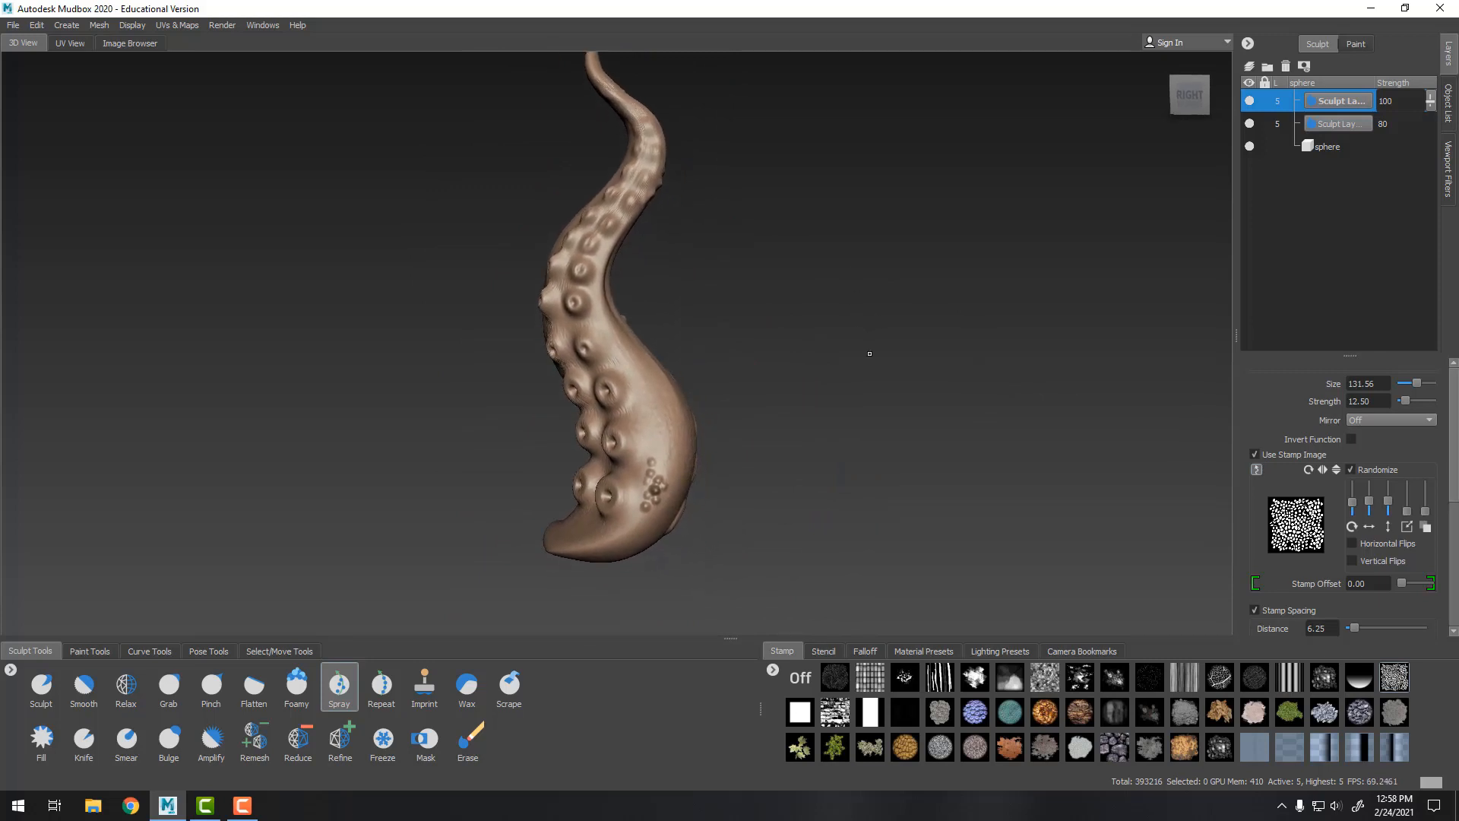
Orbit and zoom out to view the whole tentacle
alt+drag(870, 353, 450, 413)
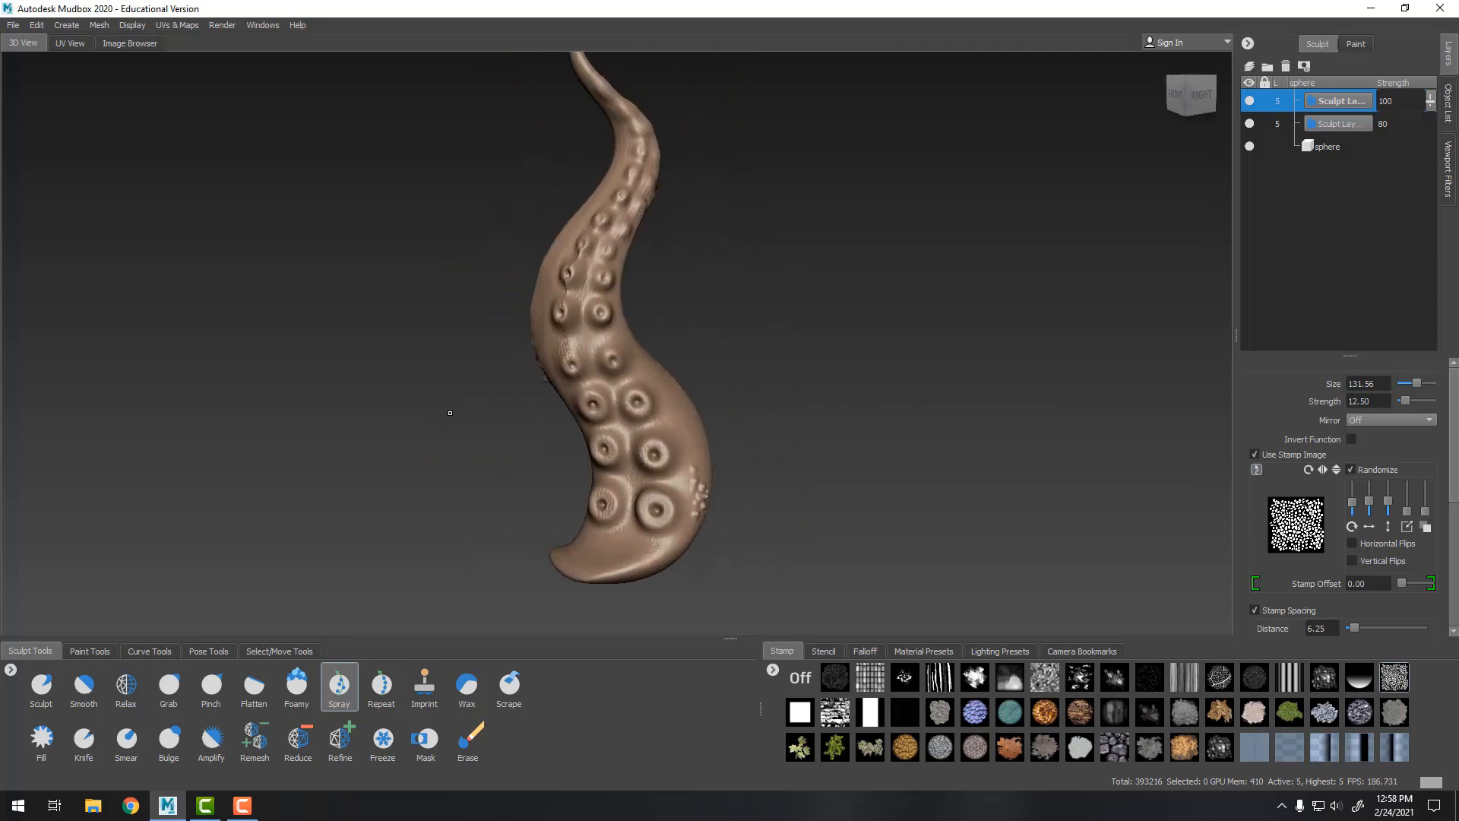
scroll(782, 355, down, 3)
alt+middle_drag(782, 355, 776, 407)
scroll(776, 408, down, 3)
alt+drag(775, 403, 662, 366)
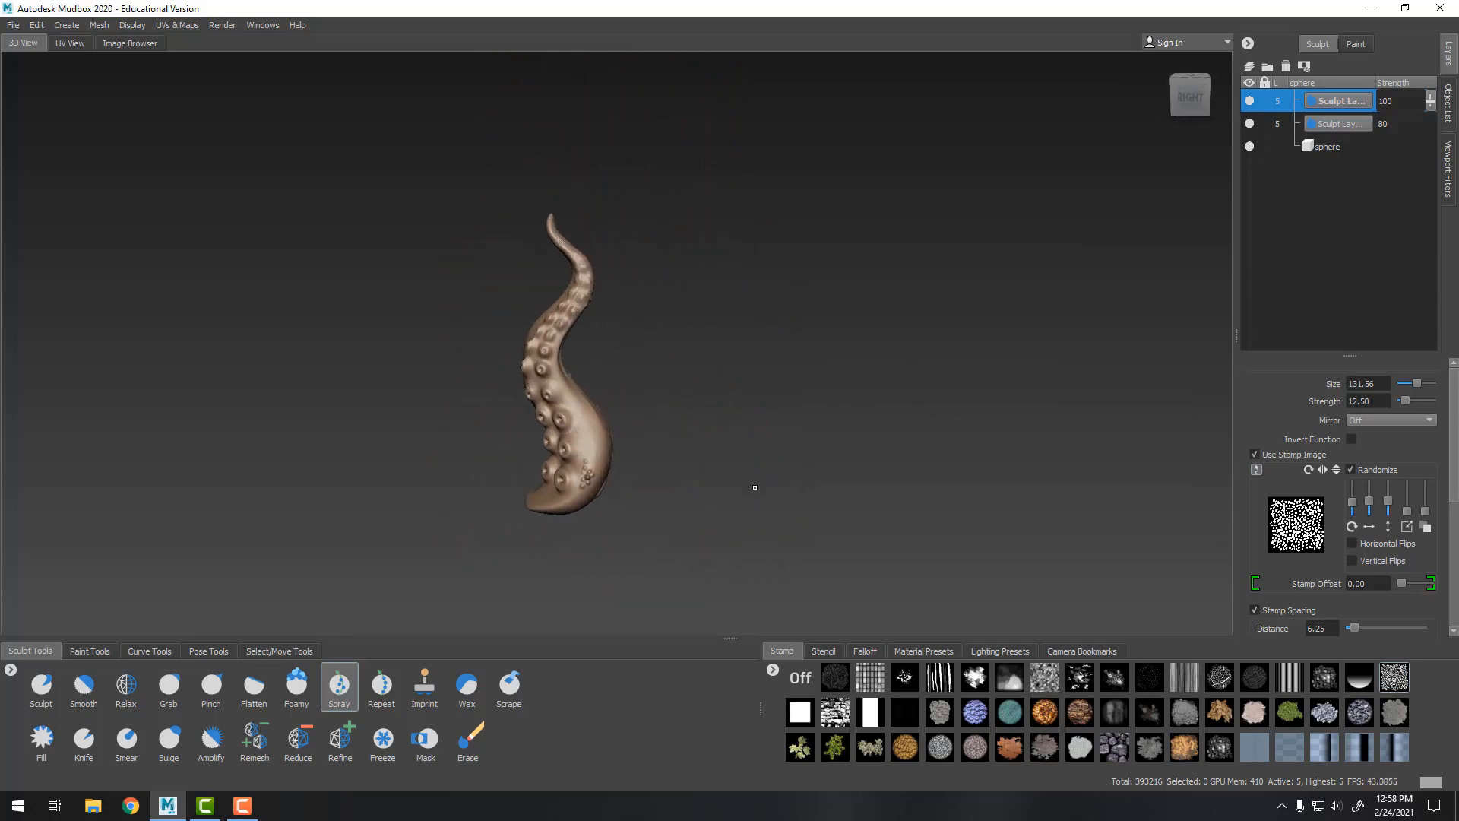